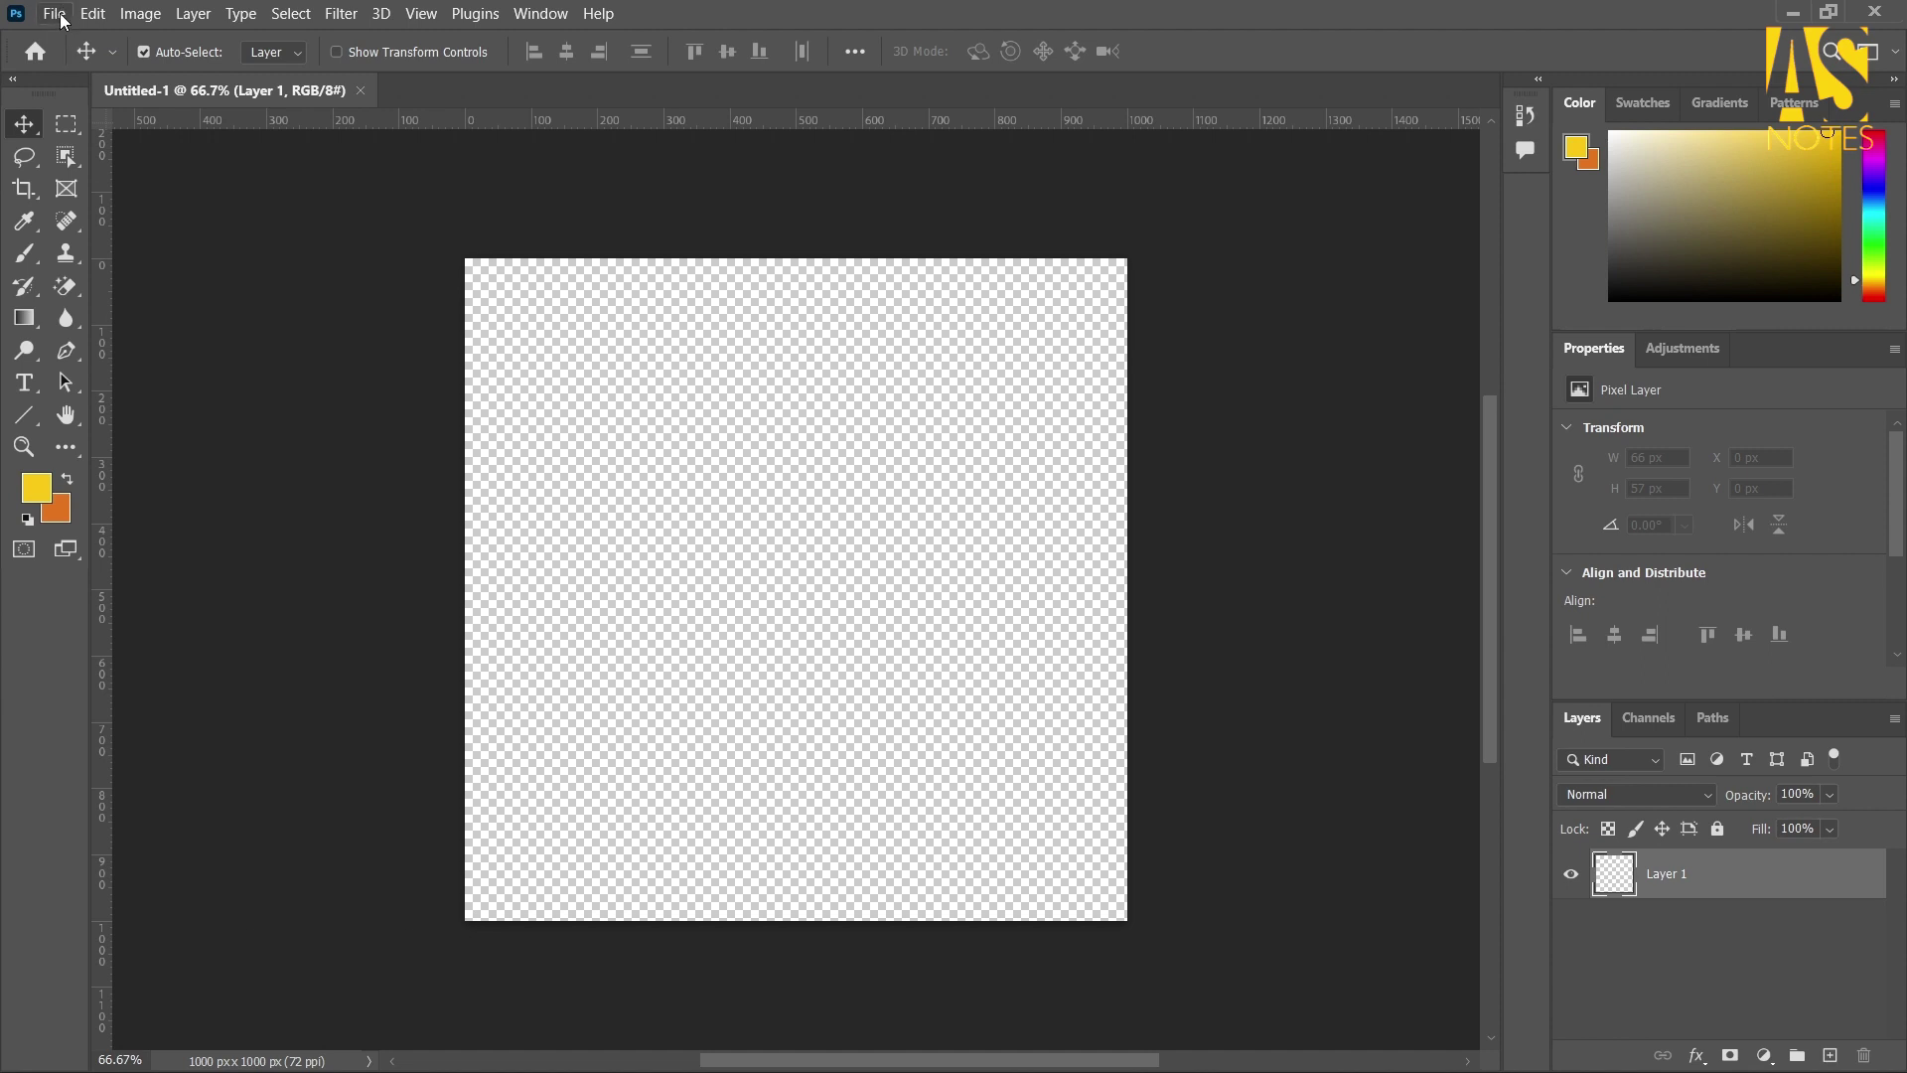
Start a new document using the recent custom 1000 x 1000 px preset at 72 ppi
{"action": "left_click", "coordinate": [55, 14]}
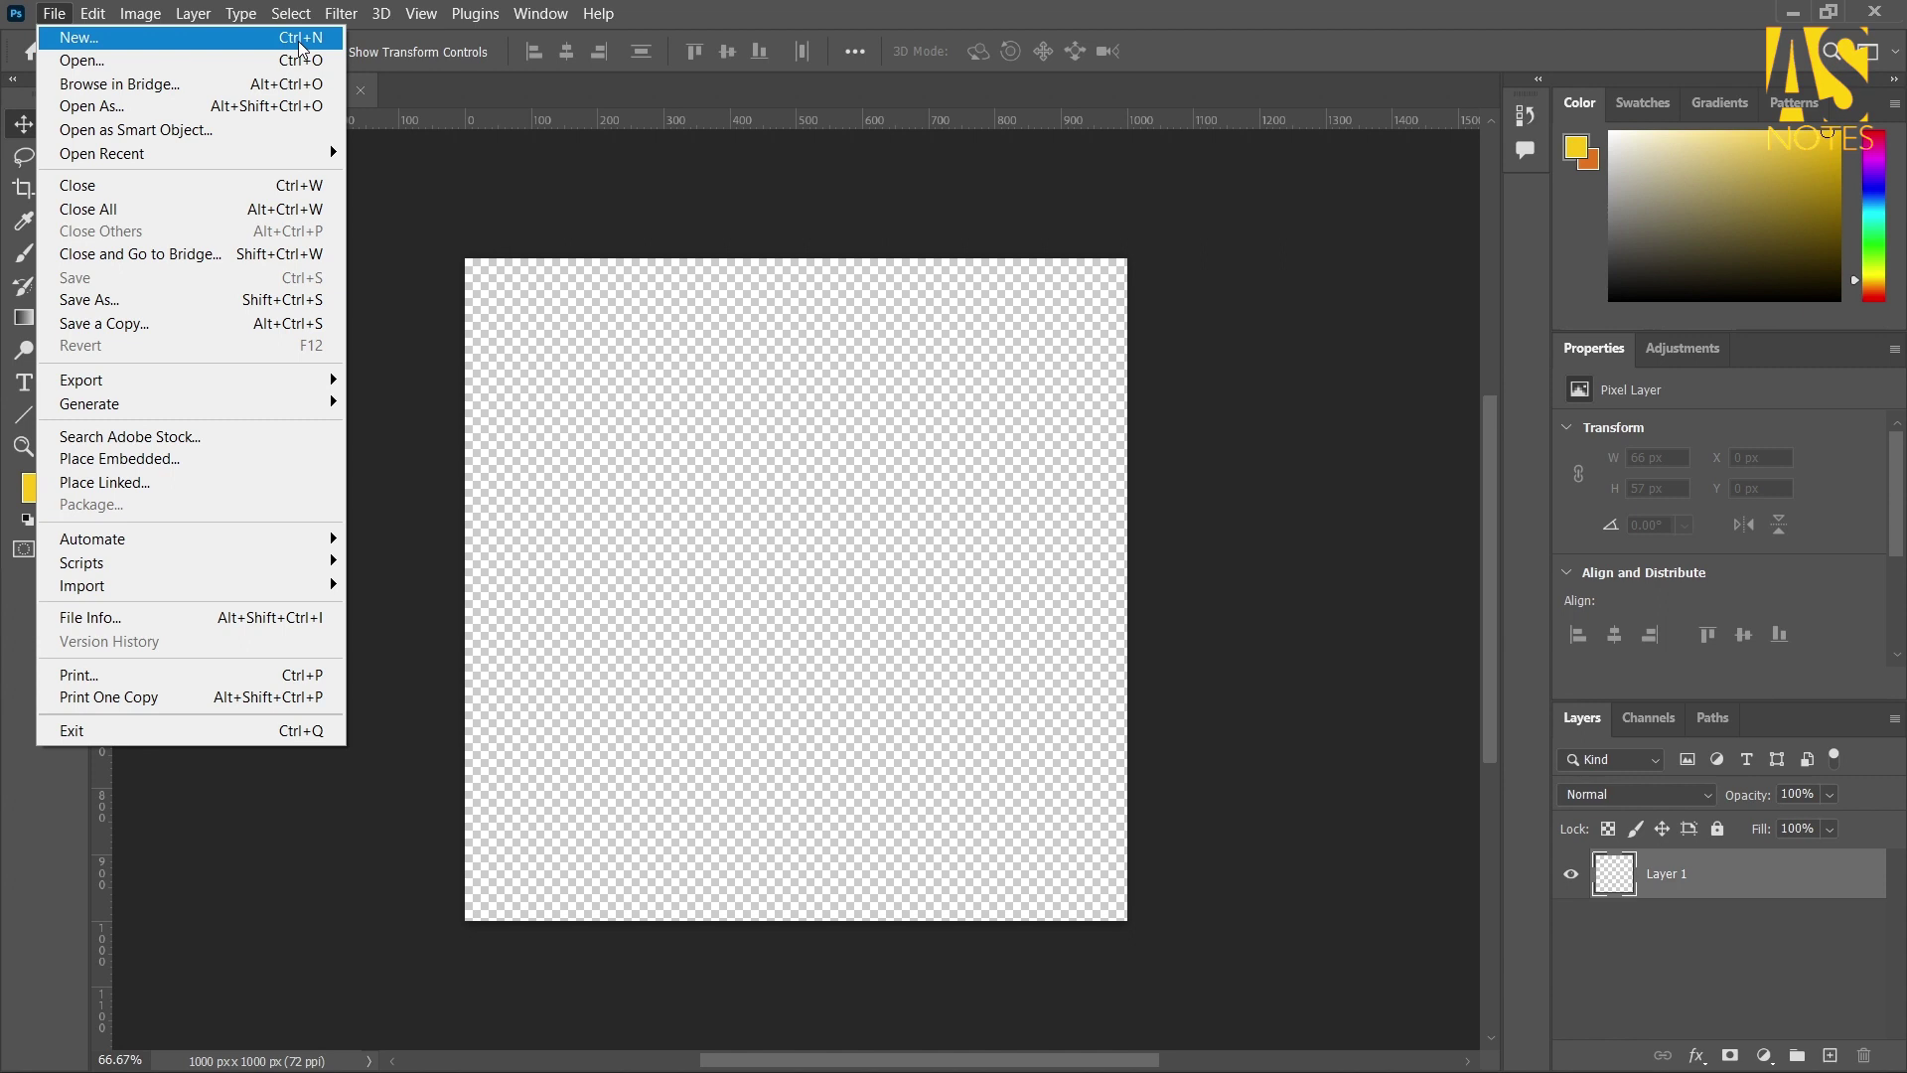
{"action": "left_click", "coordinate": [240, 37]}
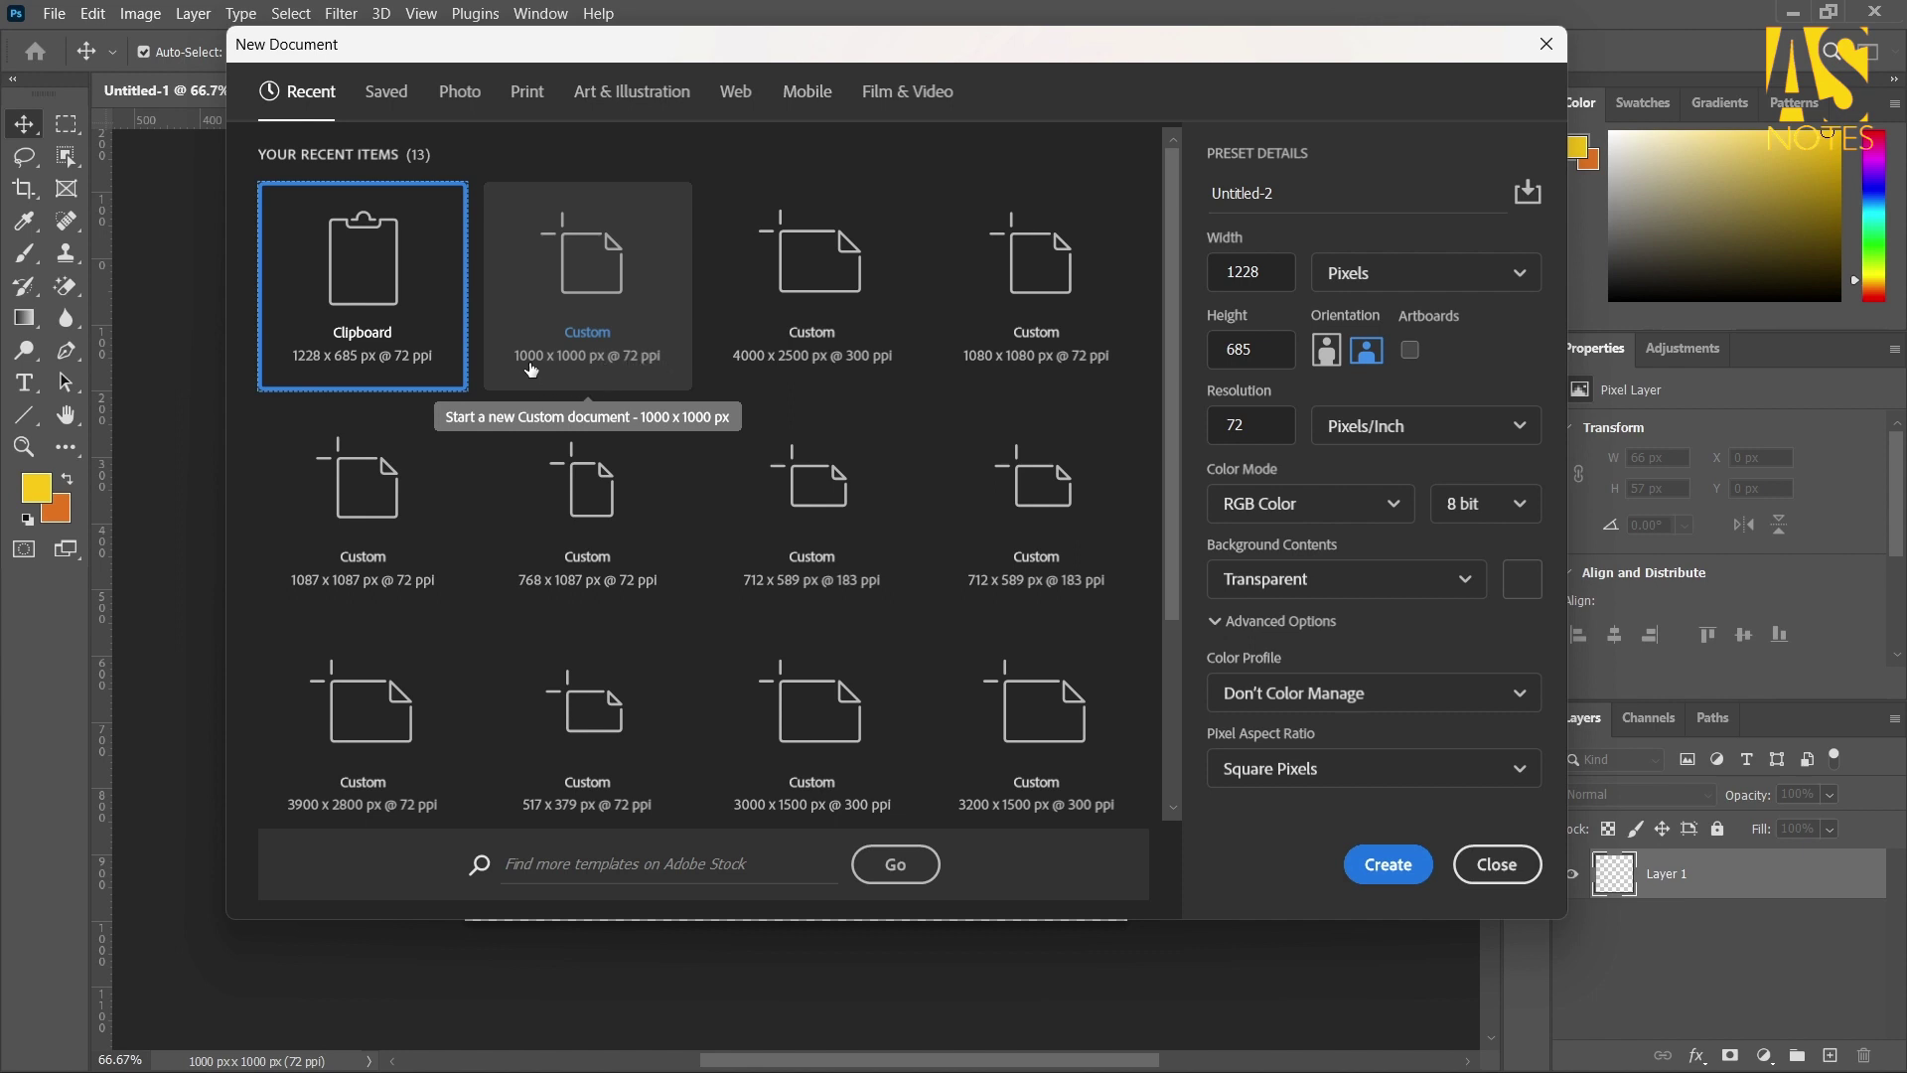
{"action": "left_click", "coordinate": [602, 280]}
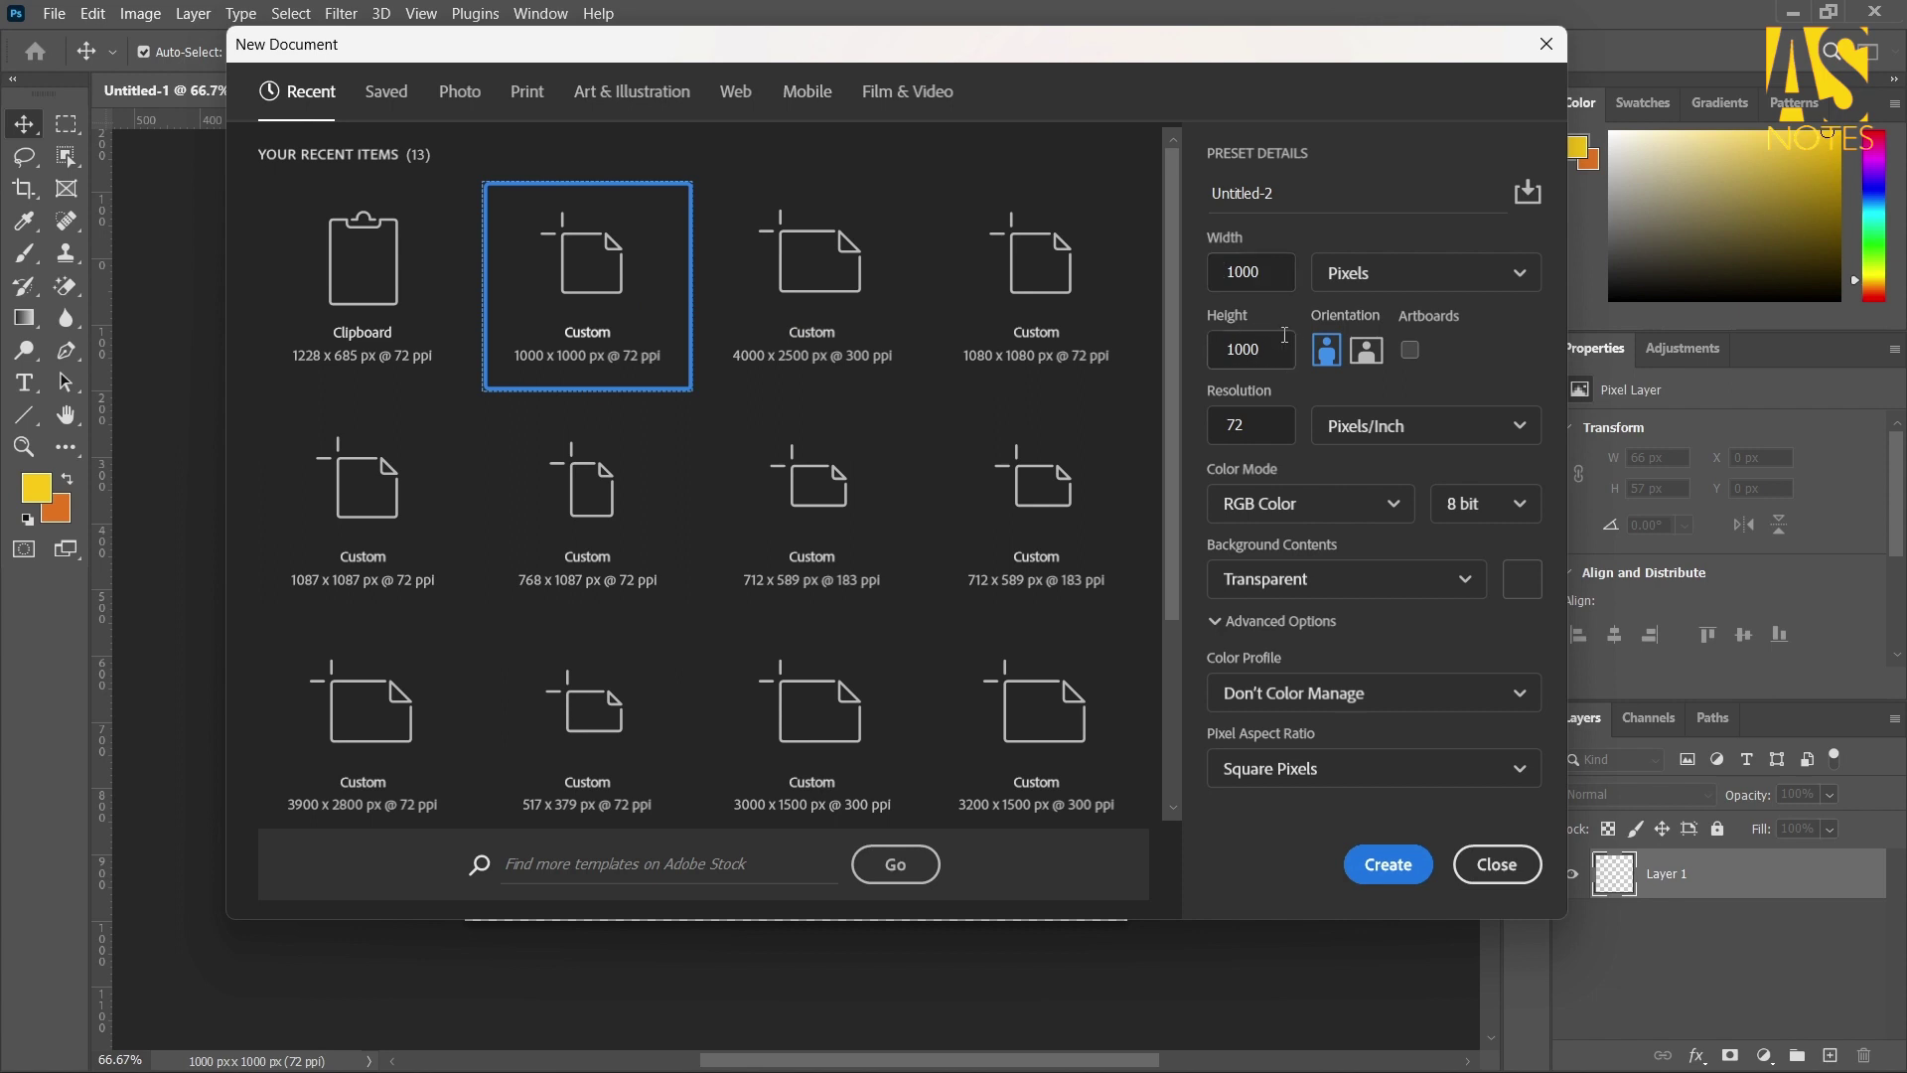
Try a resolution of 300 pixels/inch for the new document and set it back to 72
{"action": "left_click_drag", "start_coordinate": [1263, 428], "coordinate": [1218, 425]}
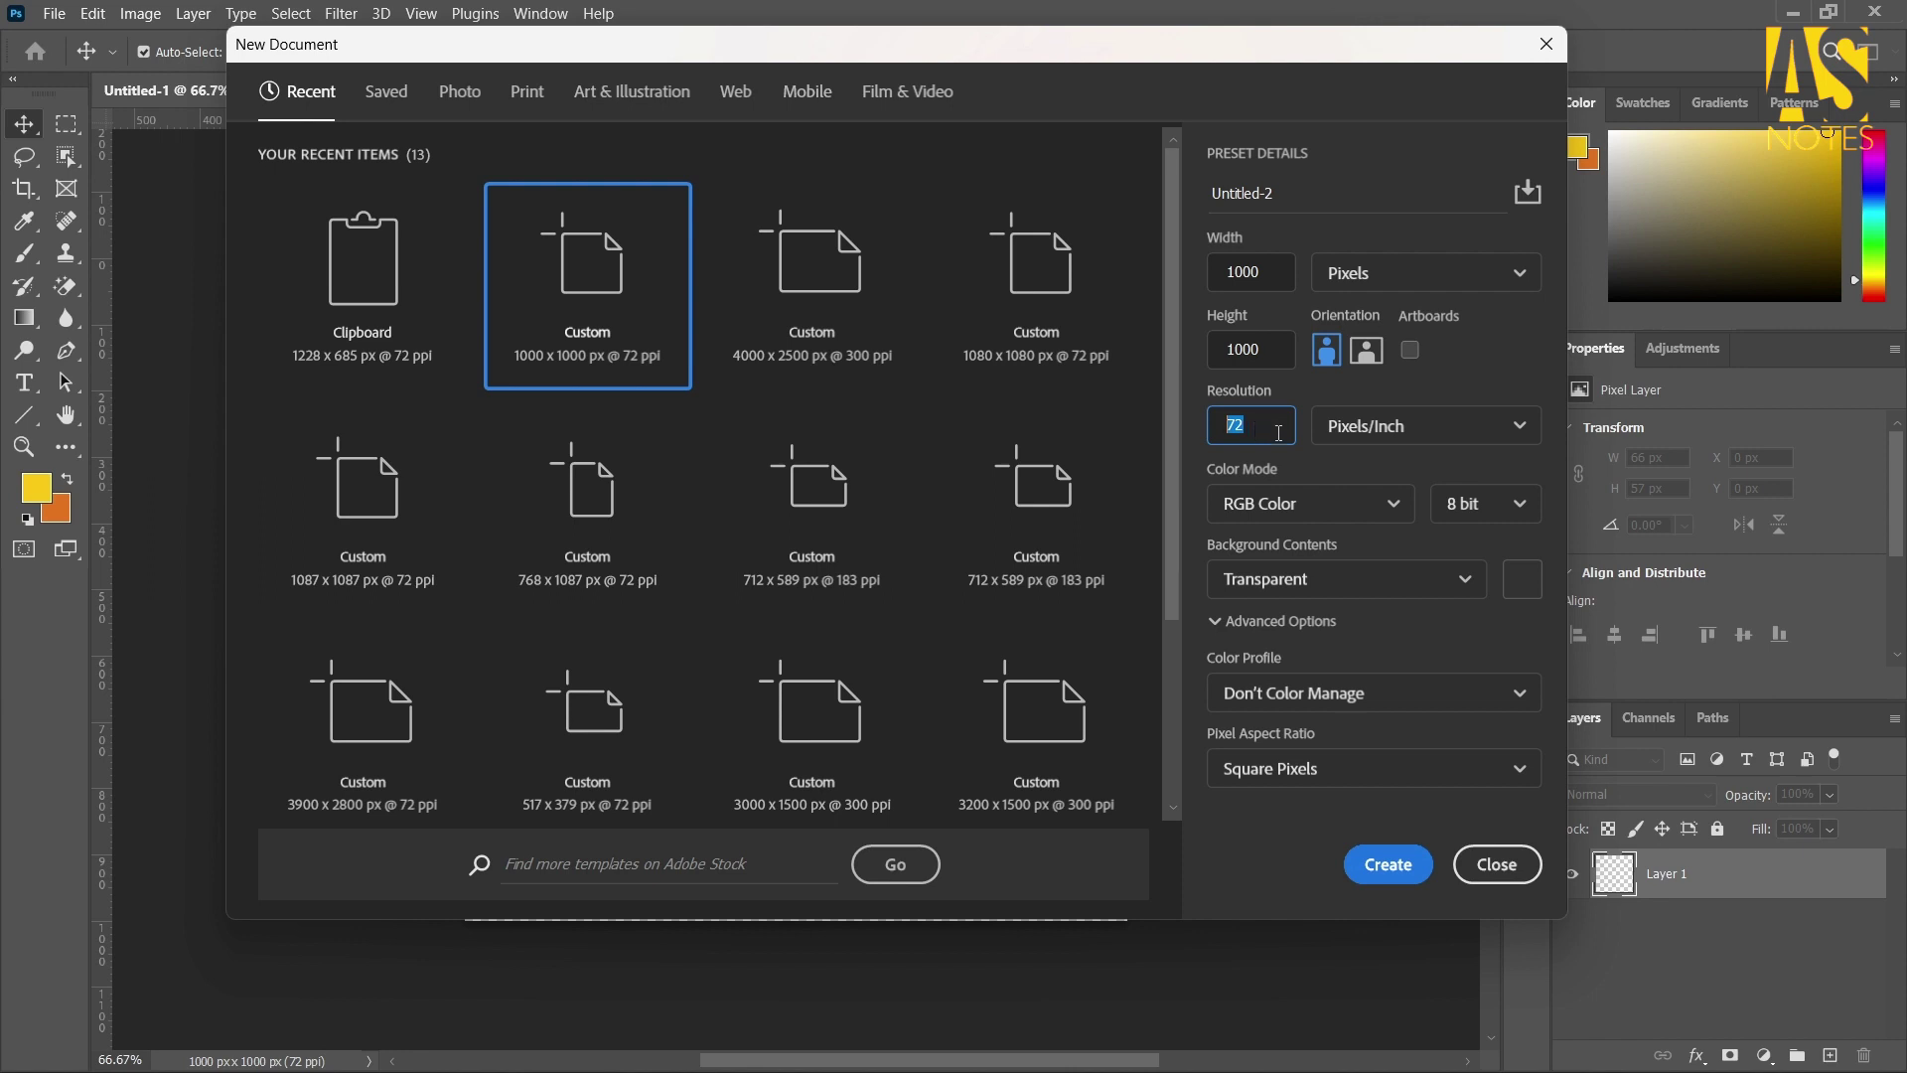
{"action": "left_click_drag", "start_coordinate": [1277, 431], "coordinate": [1225, 427]}
{"action": "type", "text": "300"}
{"action": "left_click_drag", "start_coordinate": [1262, 428], "coordinate": [1226, 425]}
{"action": "type", "text": "72"}
{"action": "left_click_drag", "start_coordinate": [1263, 426], "coordinate": [1228, 425]}
Review the colour mode, bit depth and background choices, keep RGB Color, 8 bit and Transparent, and create the document
{"action": "left_click", "coordinate": [1380, 505]}
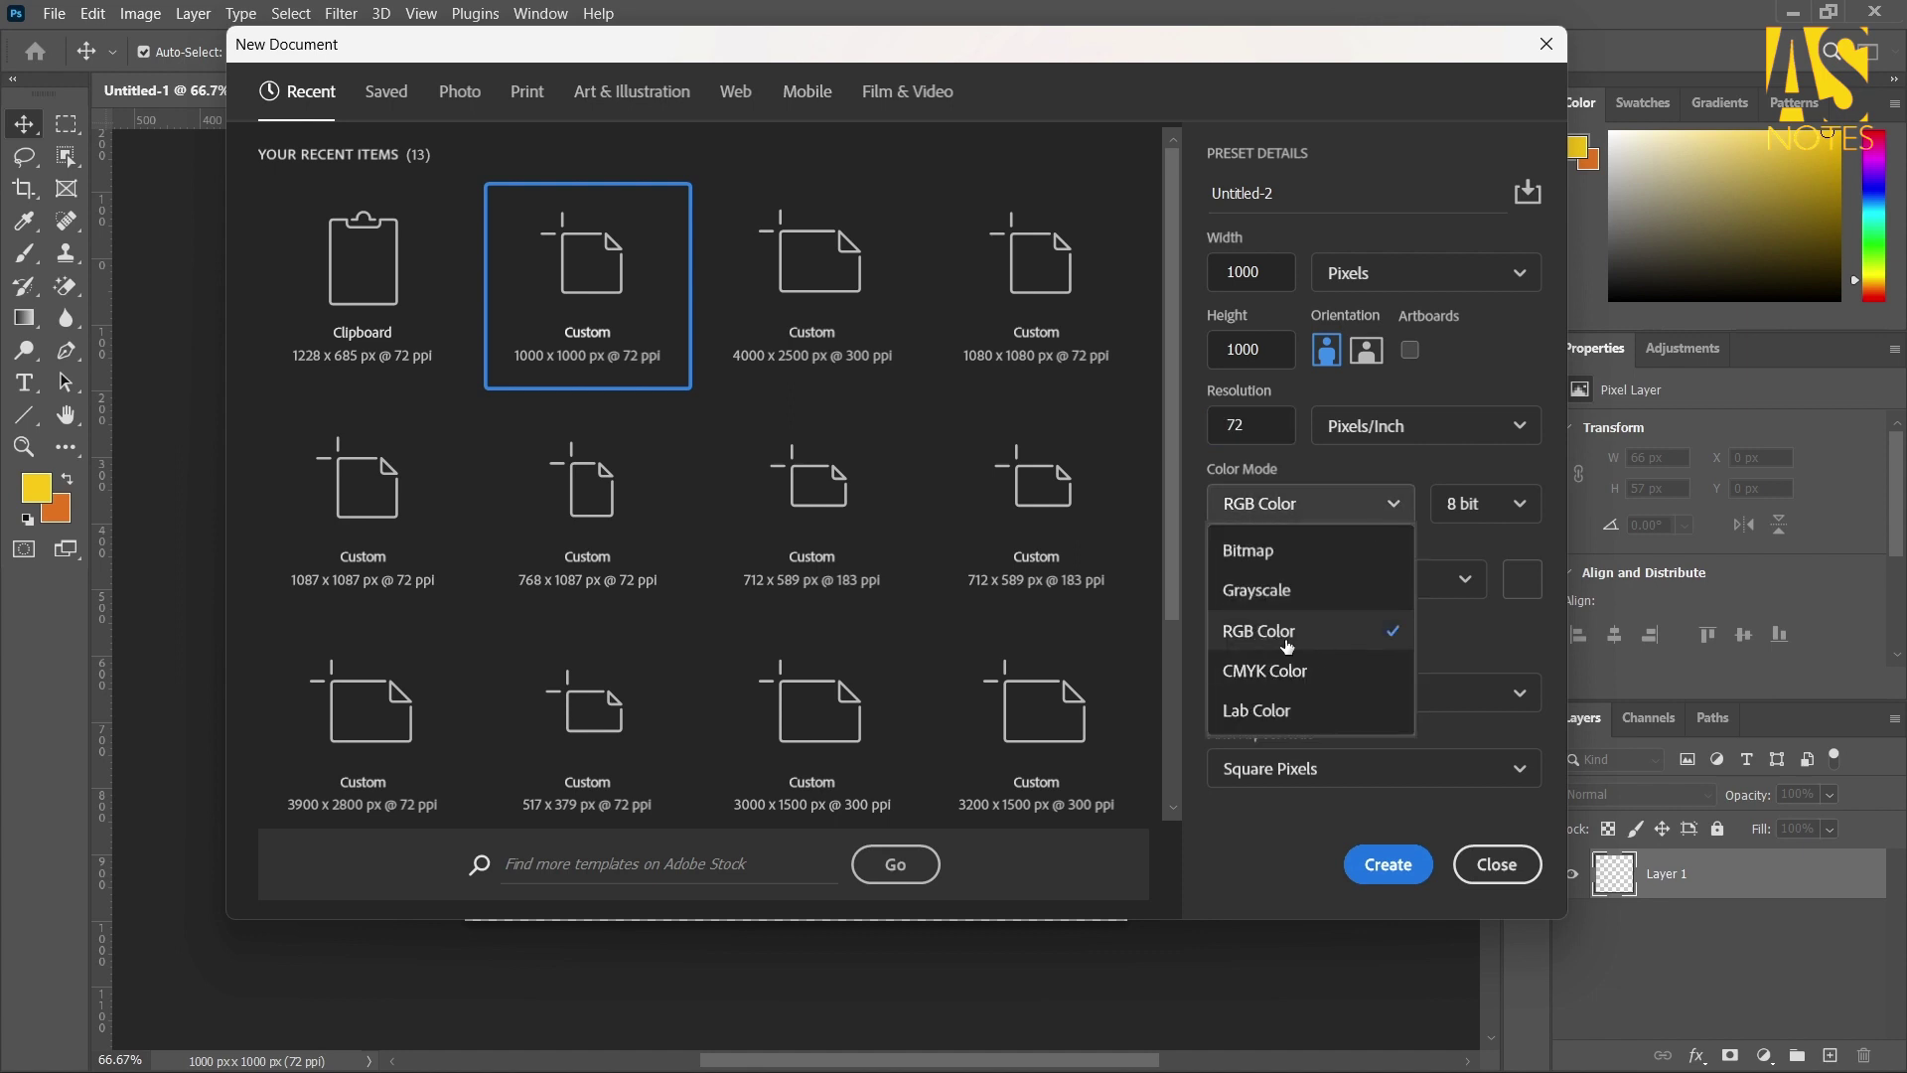
{"action": "left_click", "coordinate": [1486, 484]}
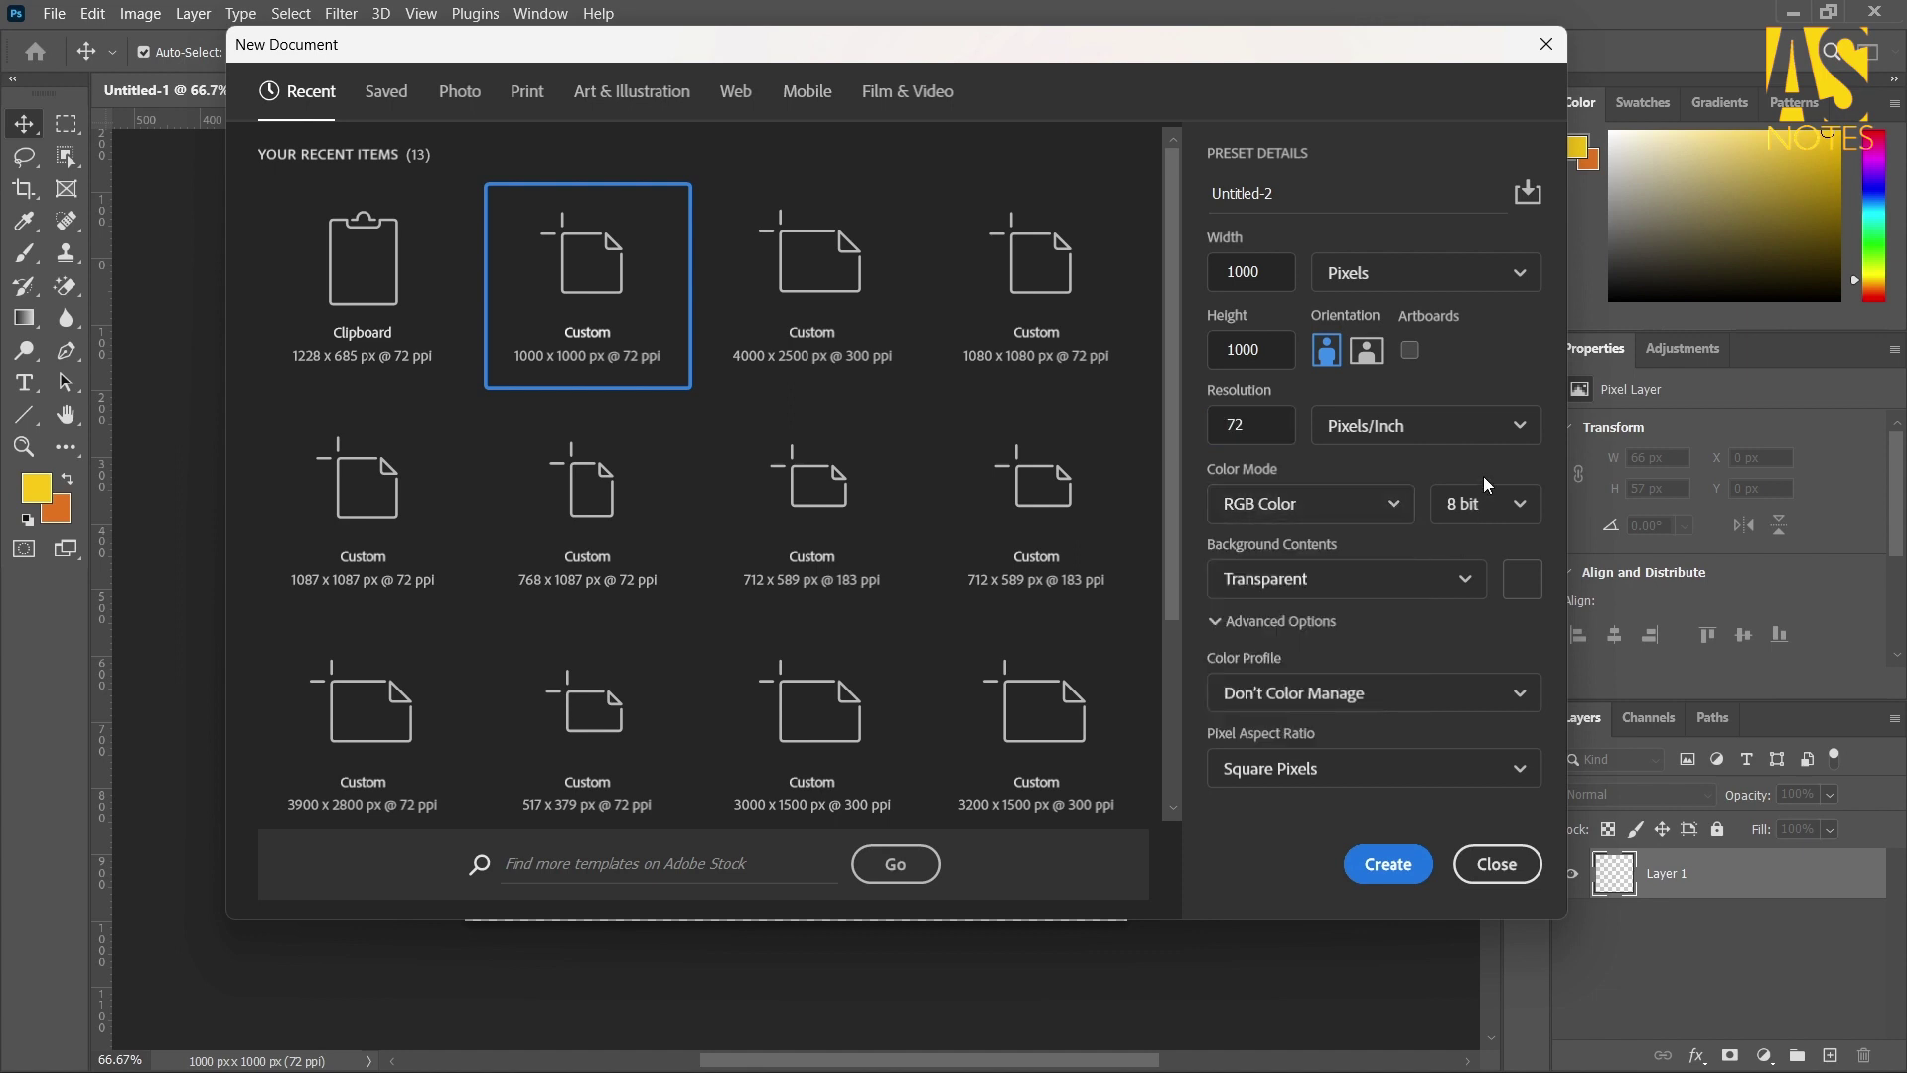
{"action": "left_click", "coordinate": [1527, 506]}
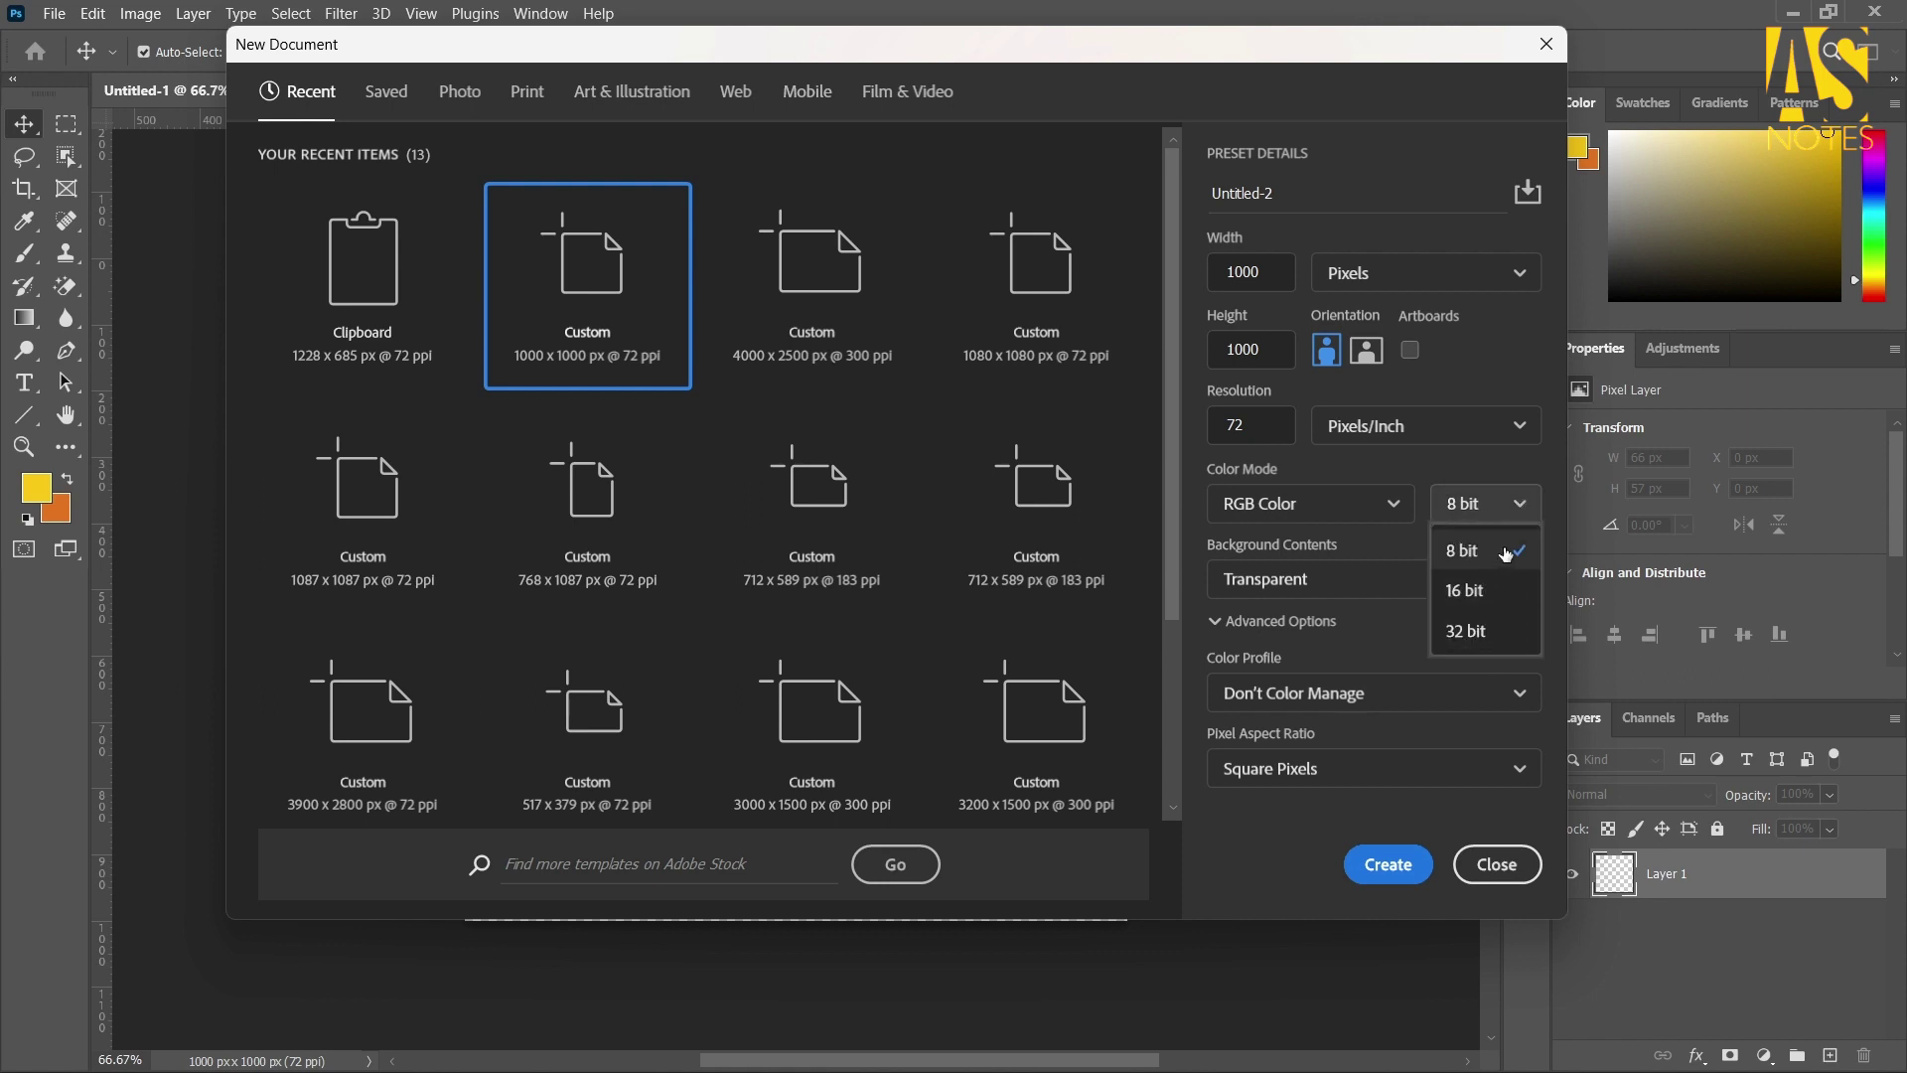
{"action": "left_click", "coordinate": [1510, 477]}
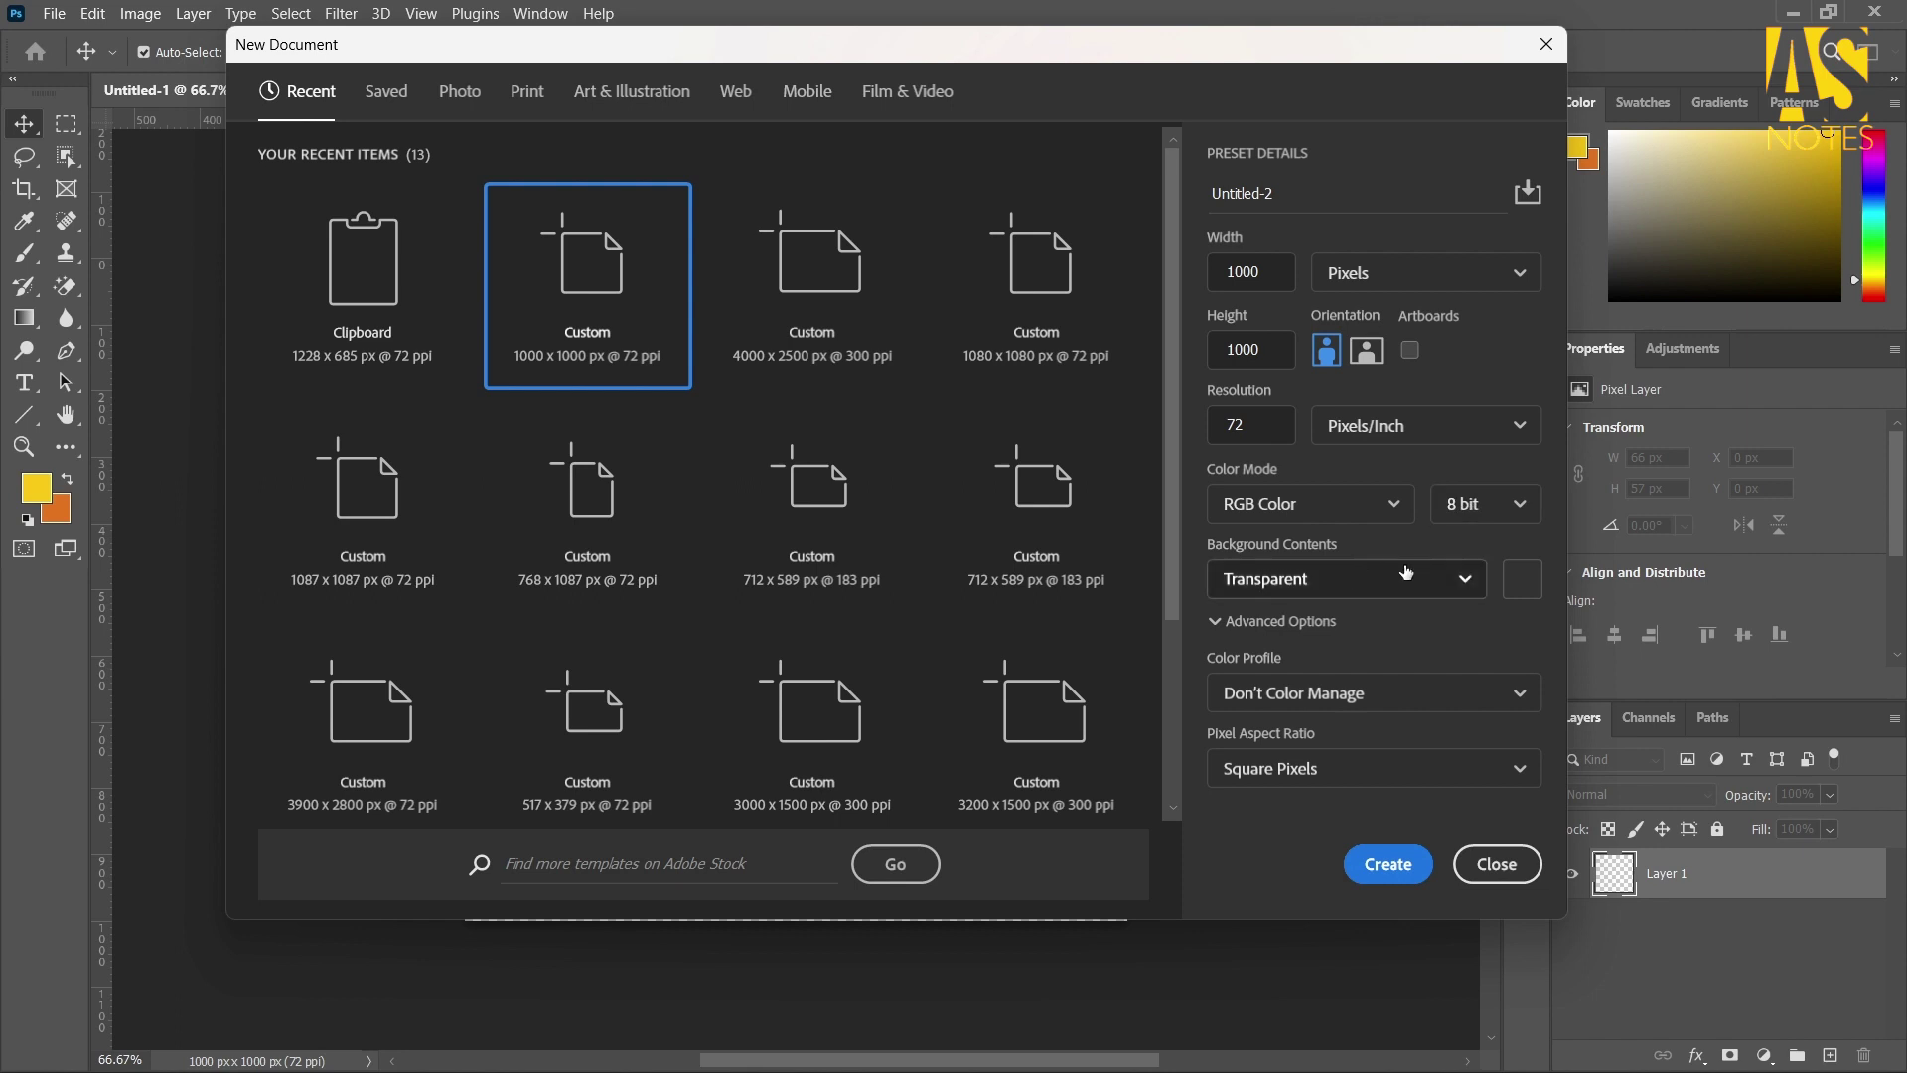
{"action": "left_click", "coordinate": [1462, 581]}
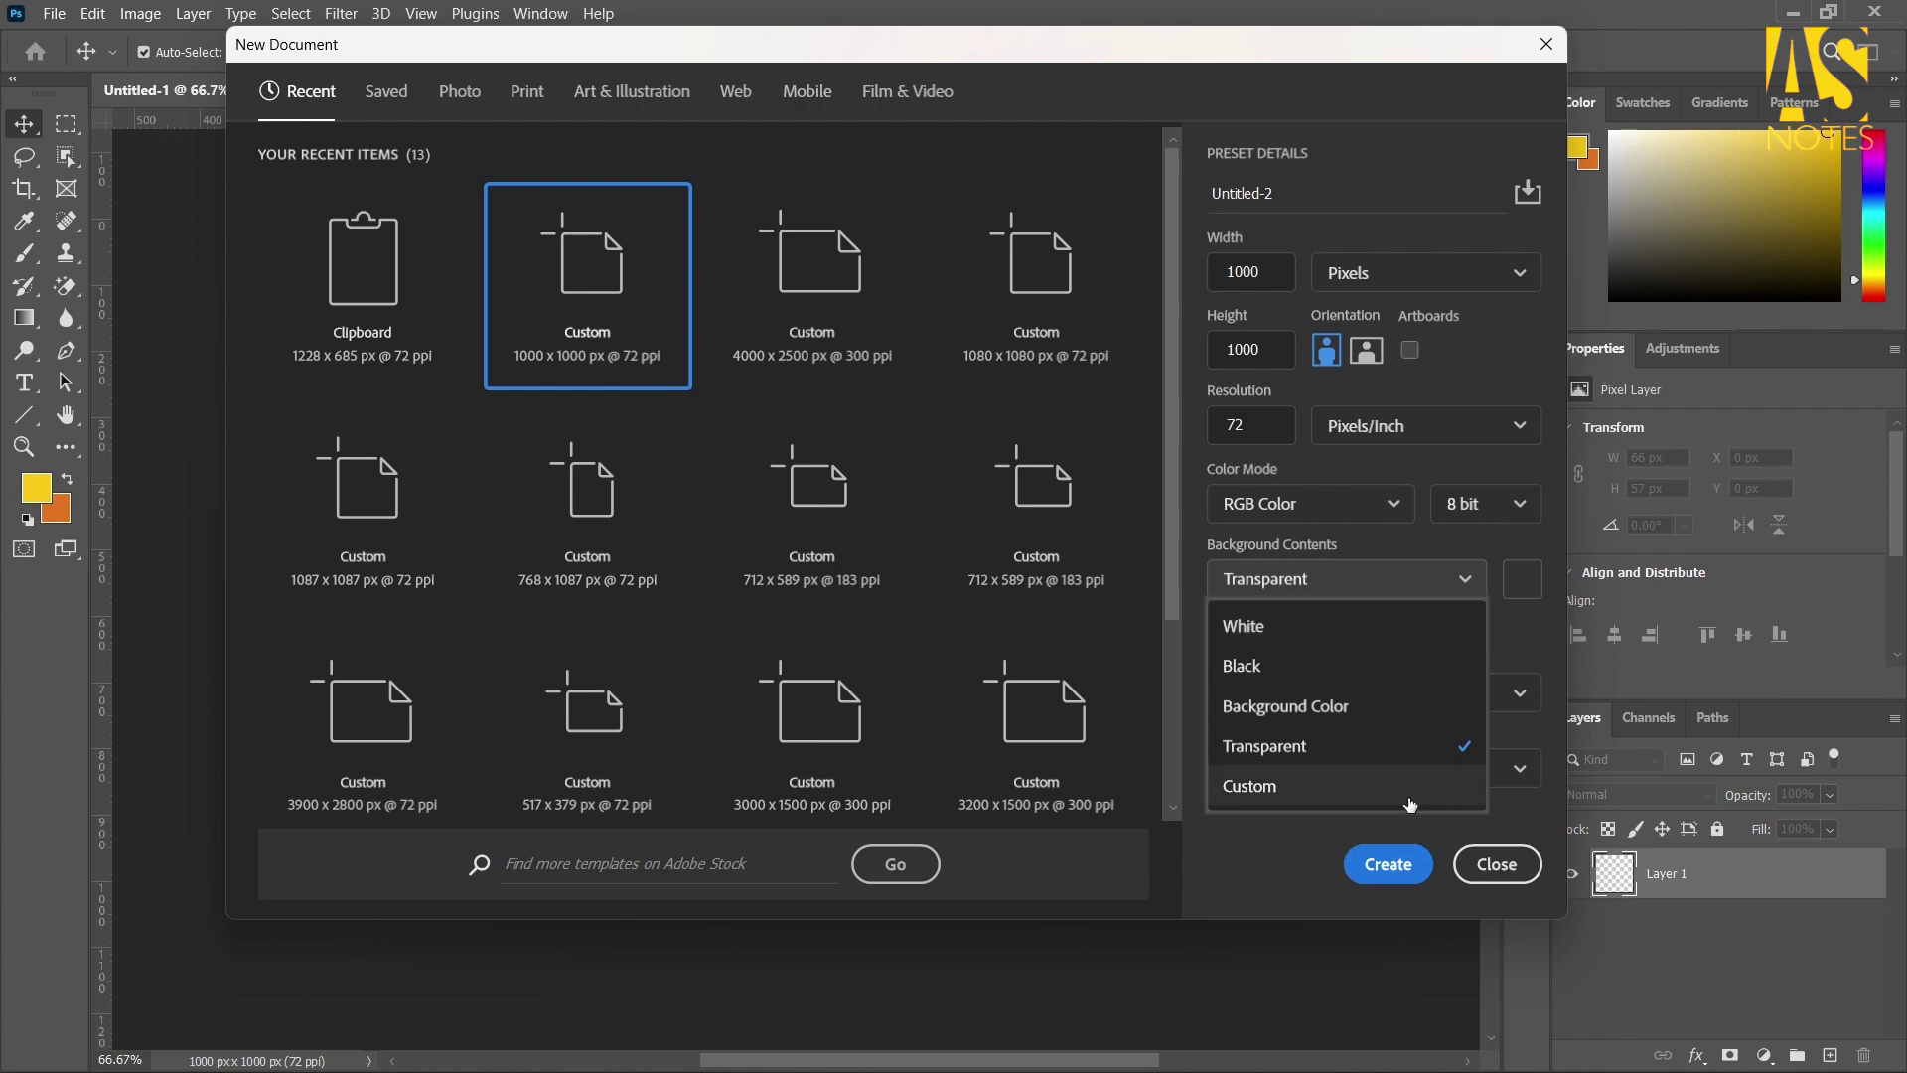
{"action": "left_click", "coordinate": [1388, 864]}
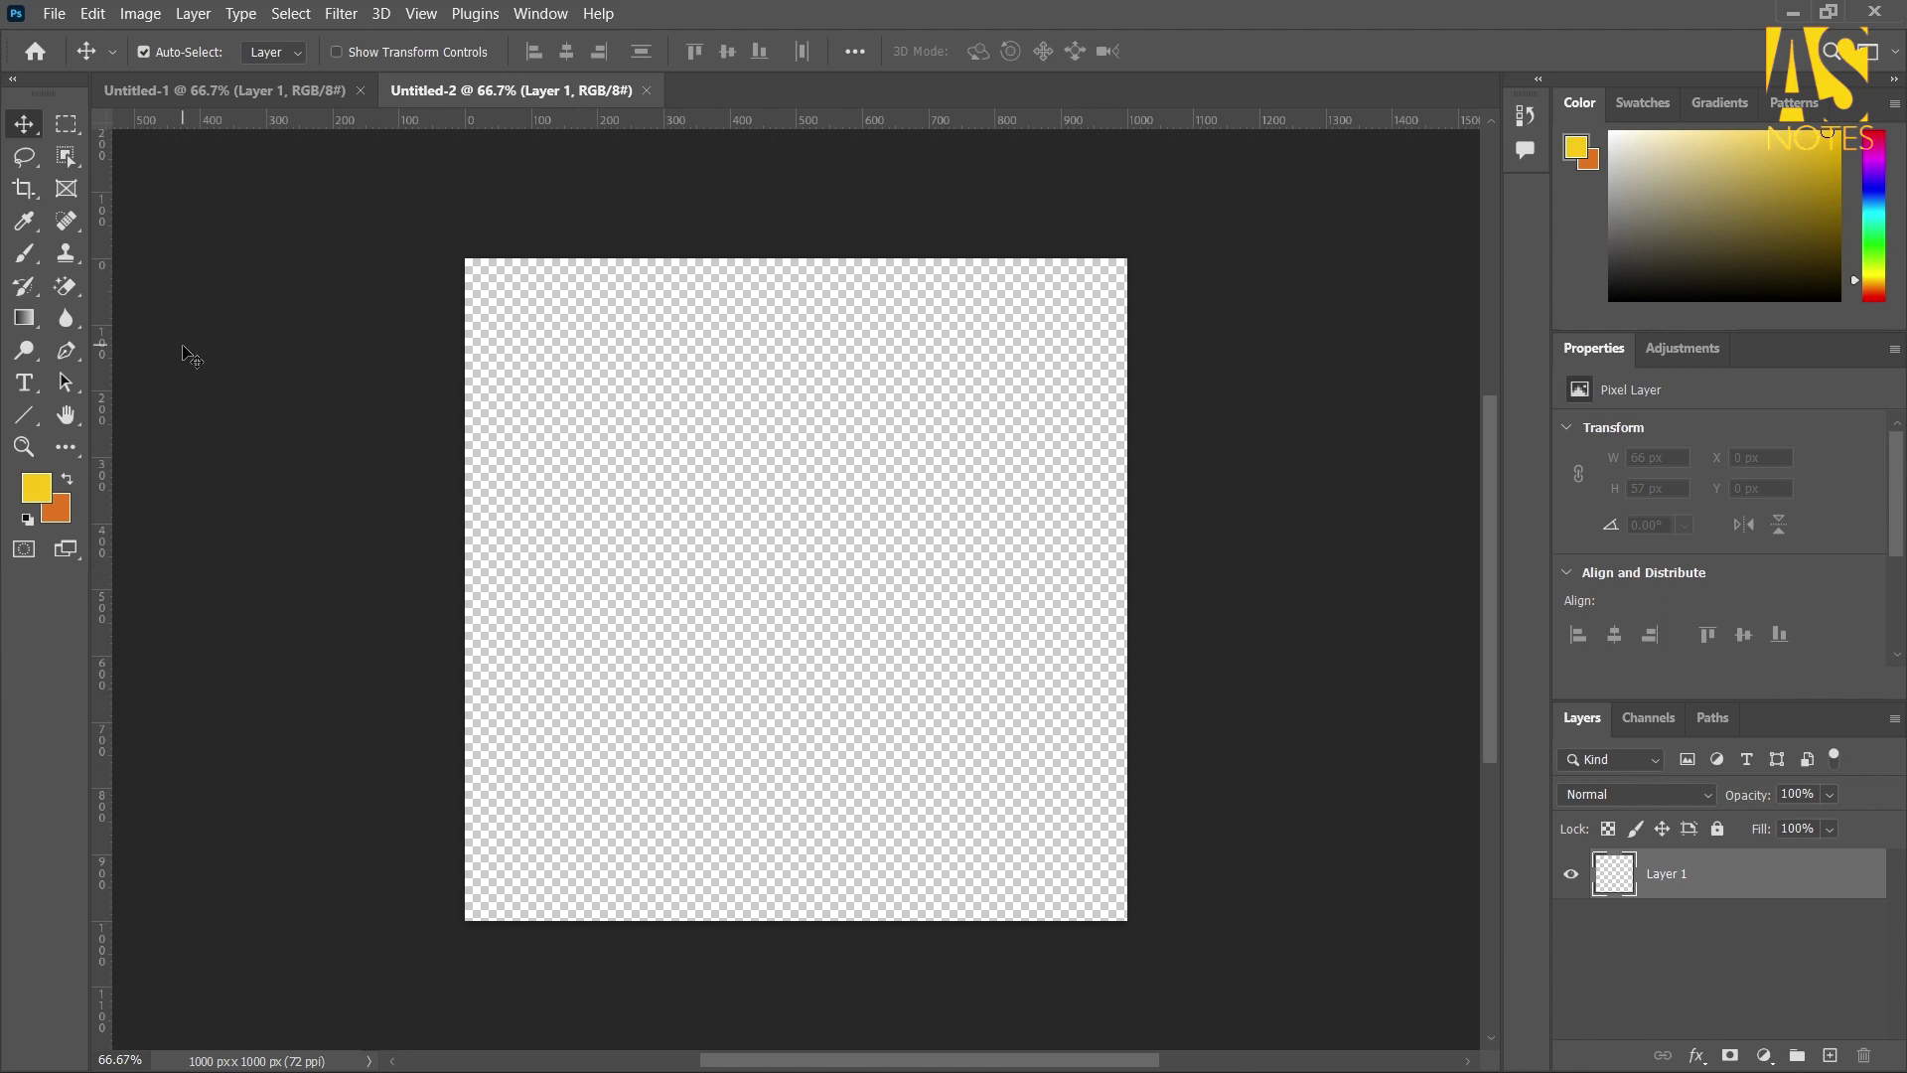
Activate the Brush tool and enlarge the soft brush to 448 px
{"action": "left_click", "coordinate": [26, 255]}
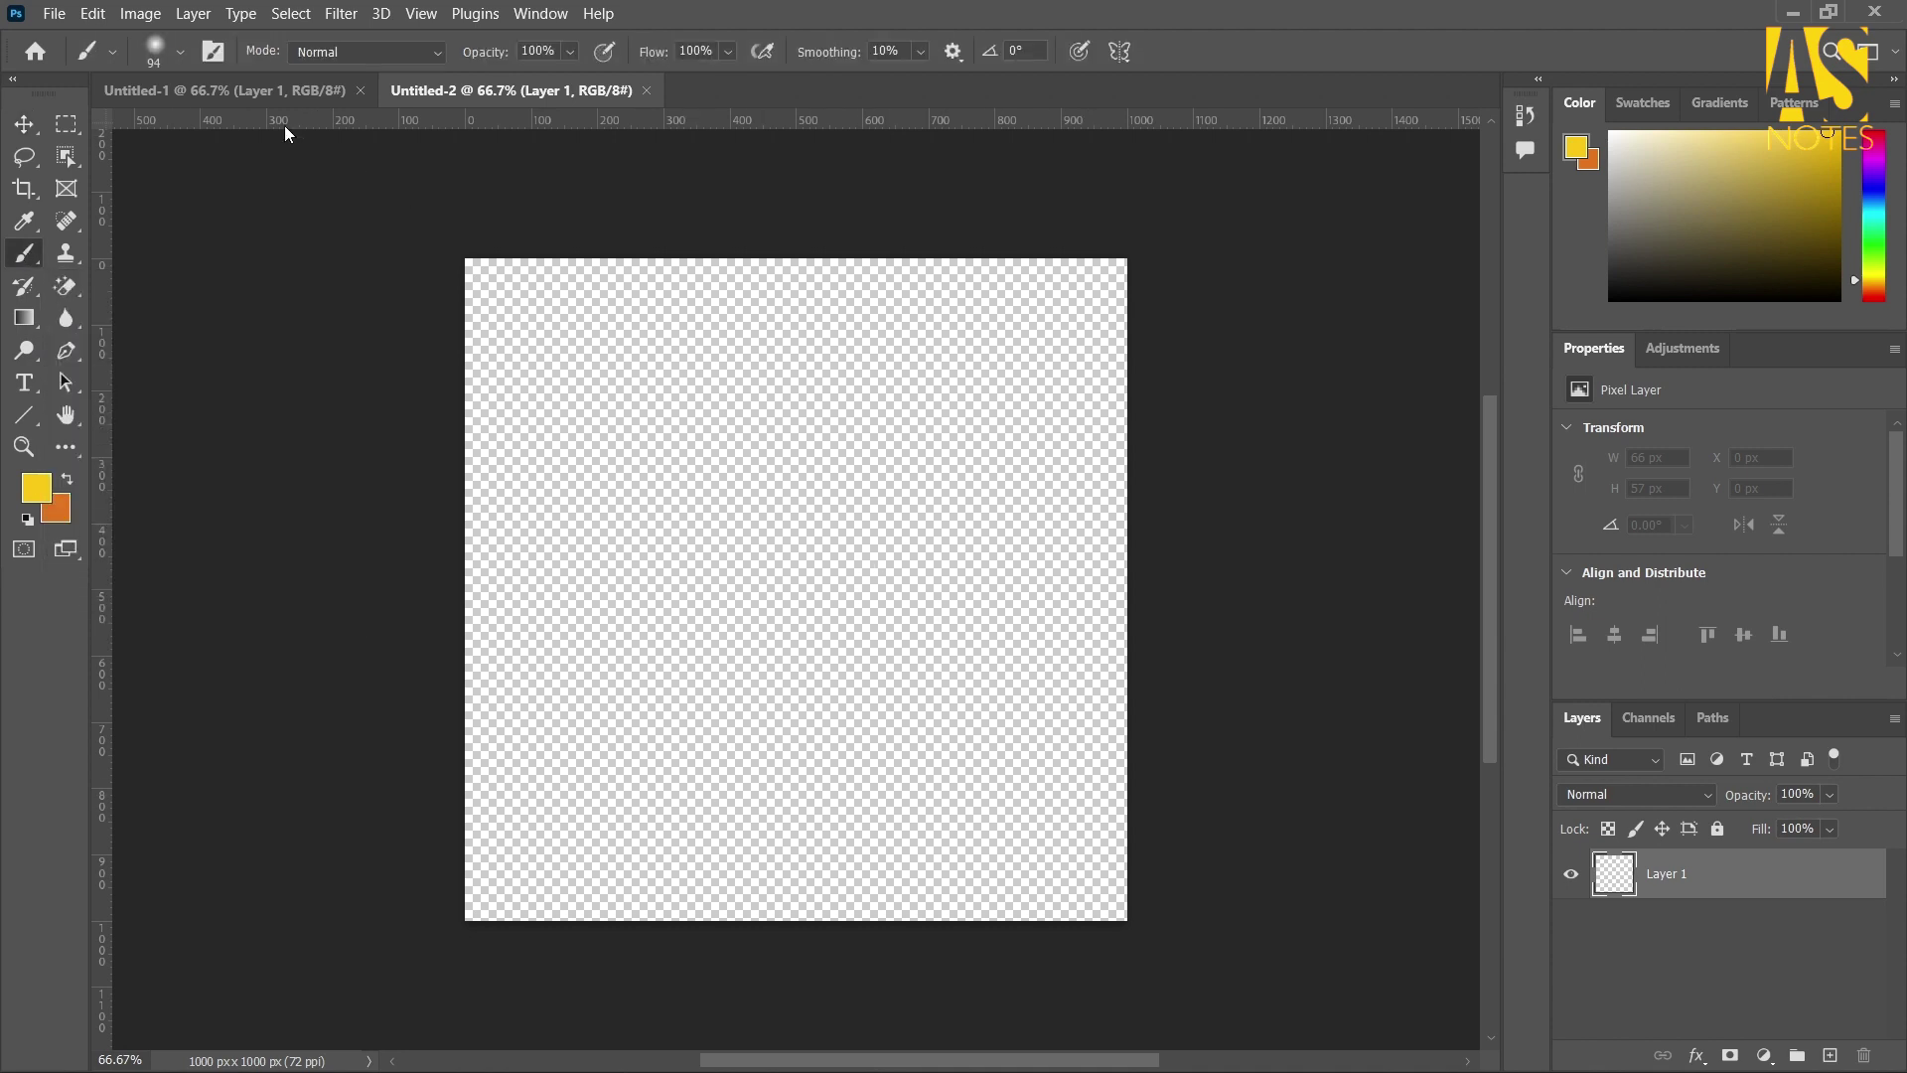
{"action": "left_click", "coordinate": [182, 50]}
{"action": "left_click_drag", "start_coordinate": [278, 132], "coordinate": [275, 133]}
{"action": "left_click", "coordinate": [306, 688]}
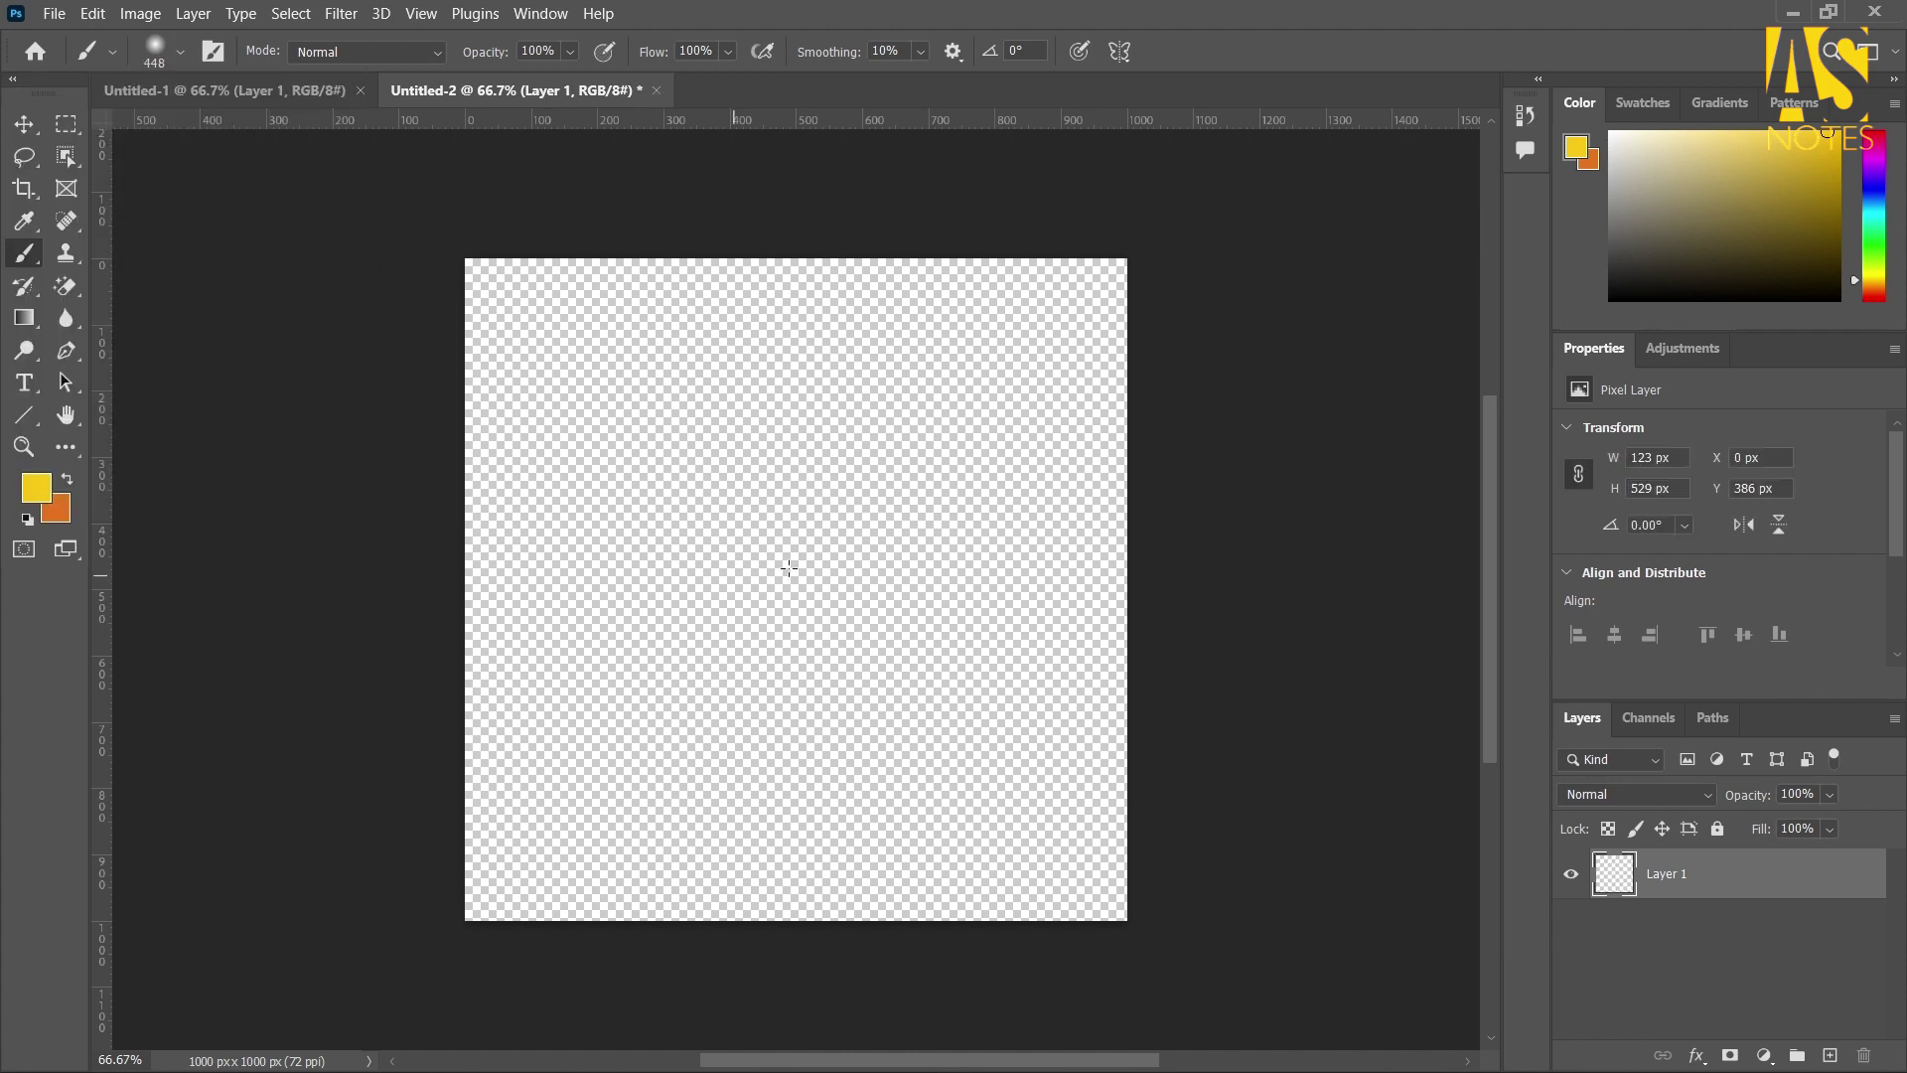
Keep the yellow foreground colour, paint a broad diagonal stroke across the canvas, and undo it
{"action": "left_click", "coordinate": [37, 489]}
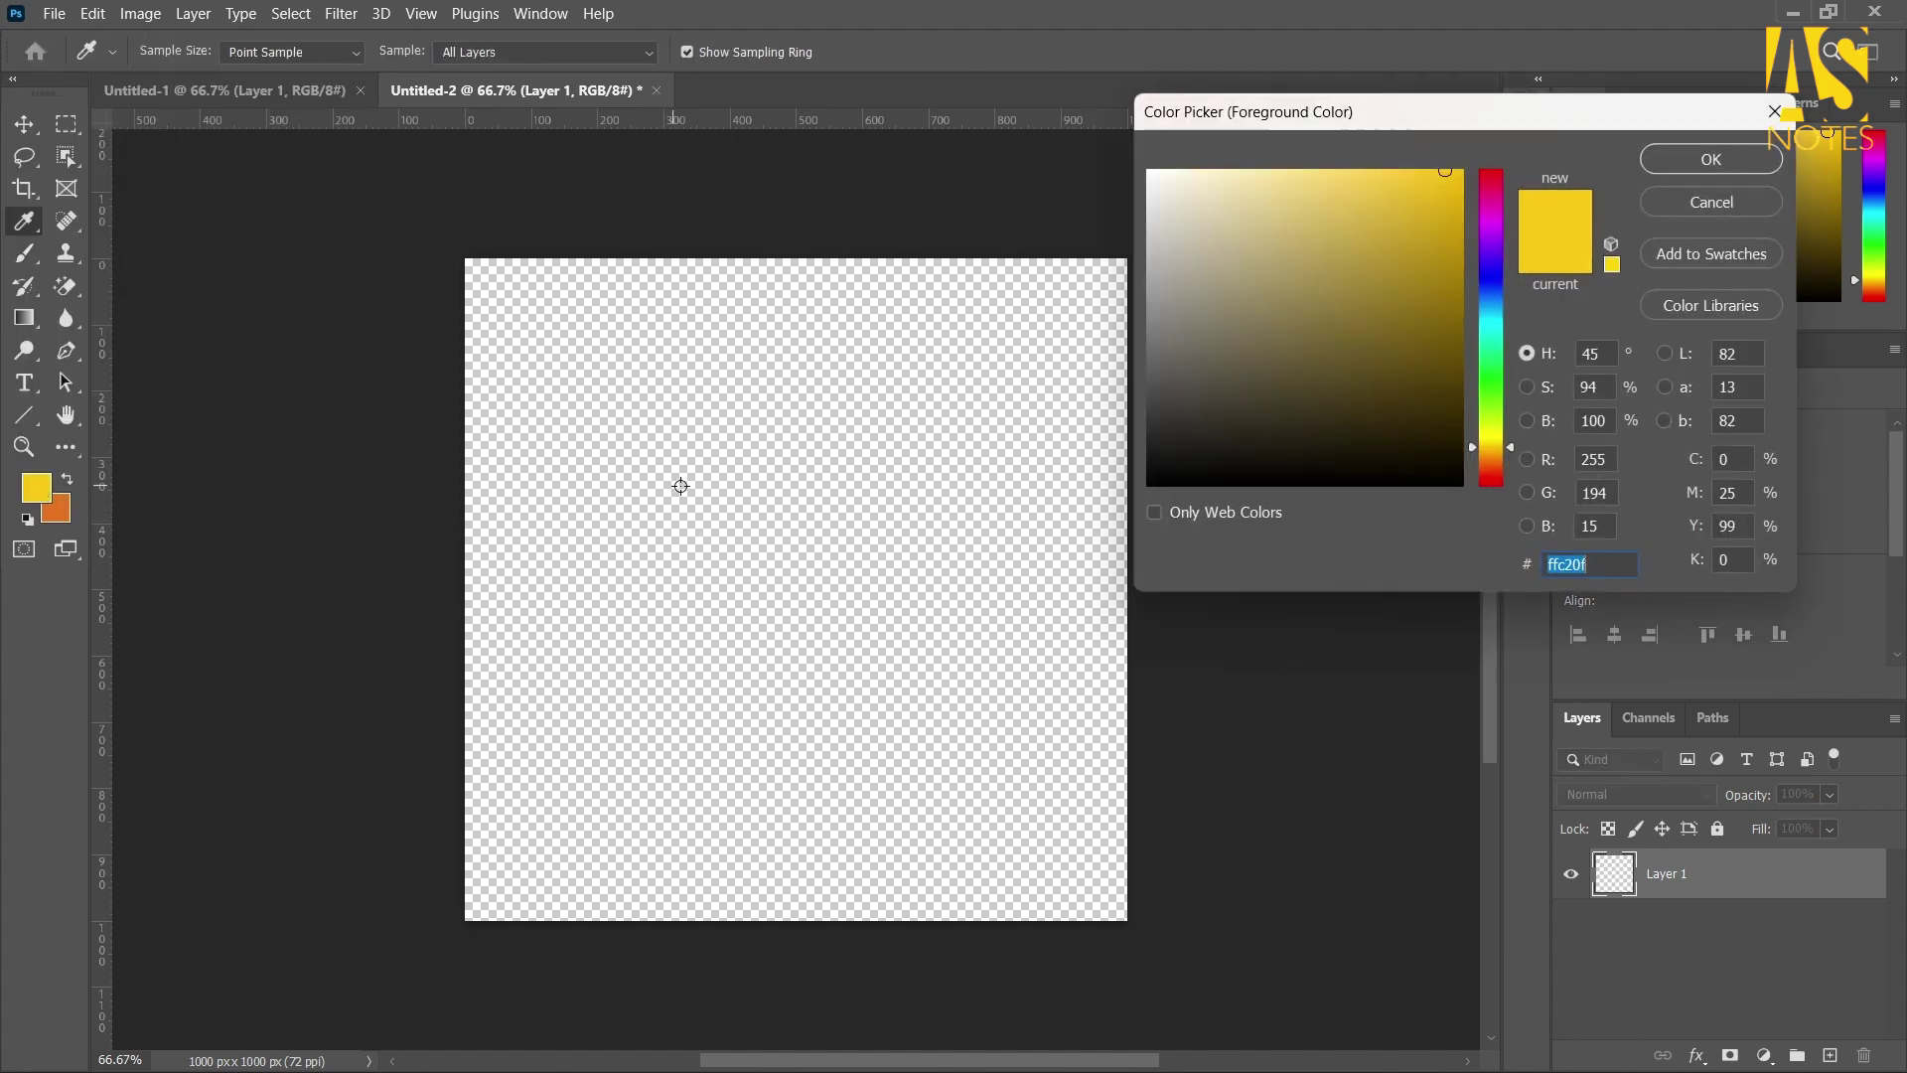
{"action": "left_click", "coordinate": [1714, 162]}
{"action": "mouse_move", "coordinate": [572, 492]}
{"action": "left_mouse_down"}
{"action": "mouse_move", "coordinate": [928, 679]}
{"action": "mouse_move", "coordinate": [913, 695]}
{"action": "mouse_move", "coordinate": [620, 542]}
{"action": "mouse_move", "coordinate": [861, 516]}
{"action": "mouse_move", "coordinate": [736, 697]}
{"action": "mouse_move", "coordinate": [803, 544]}
{"action": "mouse_move", "coordinate": [642, 687]}
{"action": "mouse_move", "coordinate": [827, 565]}
{"action": "left_mouse_up"}
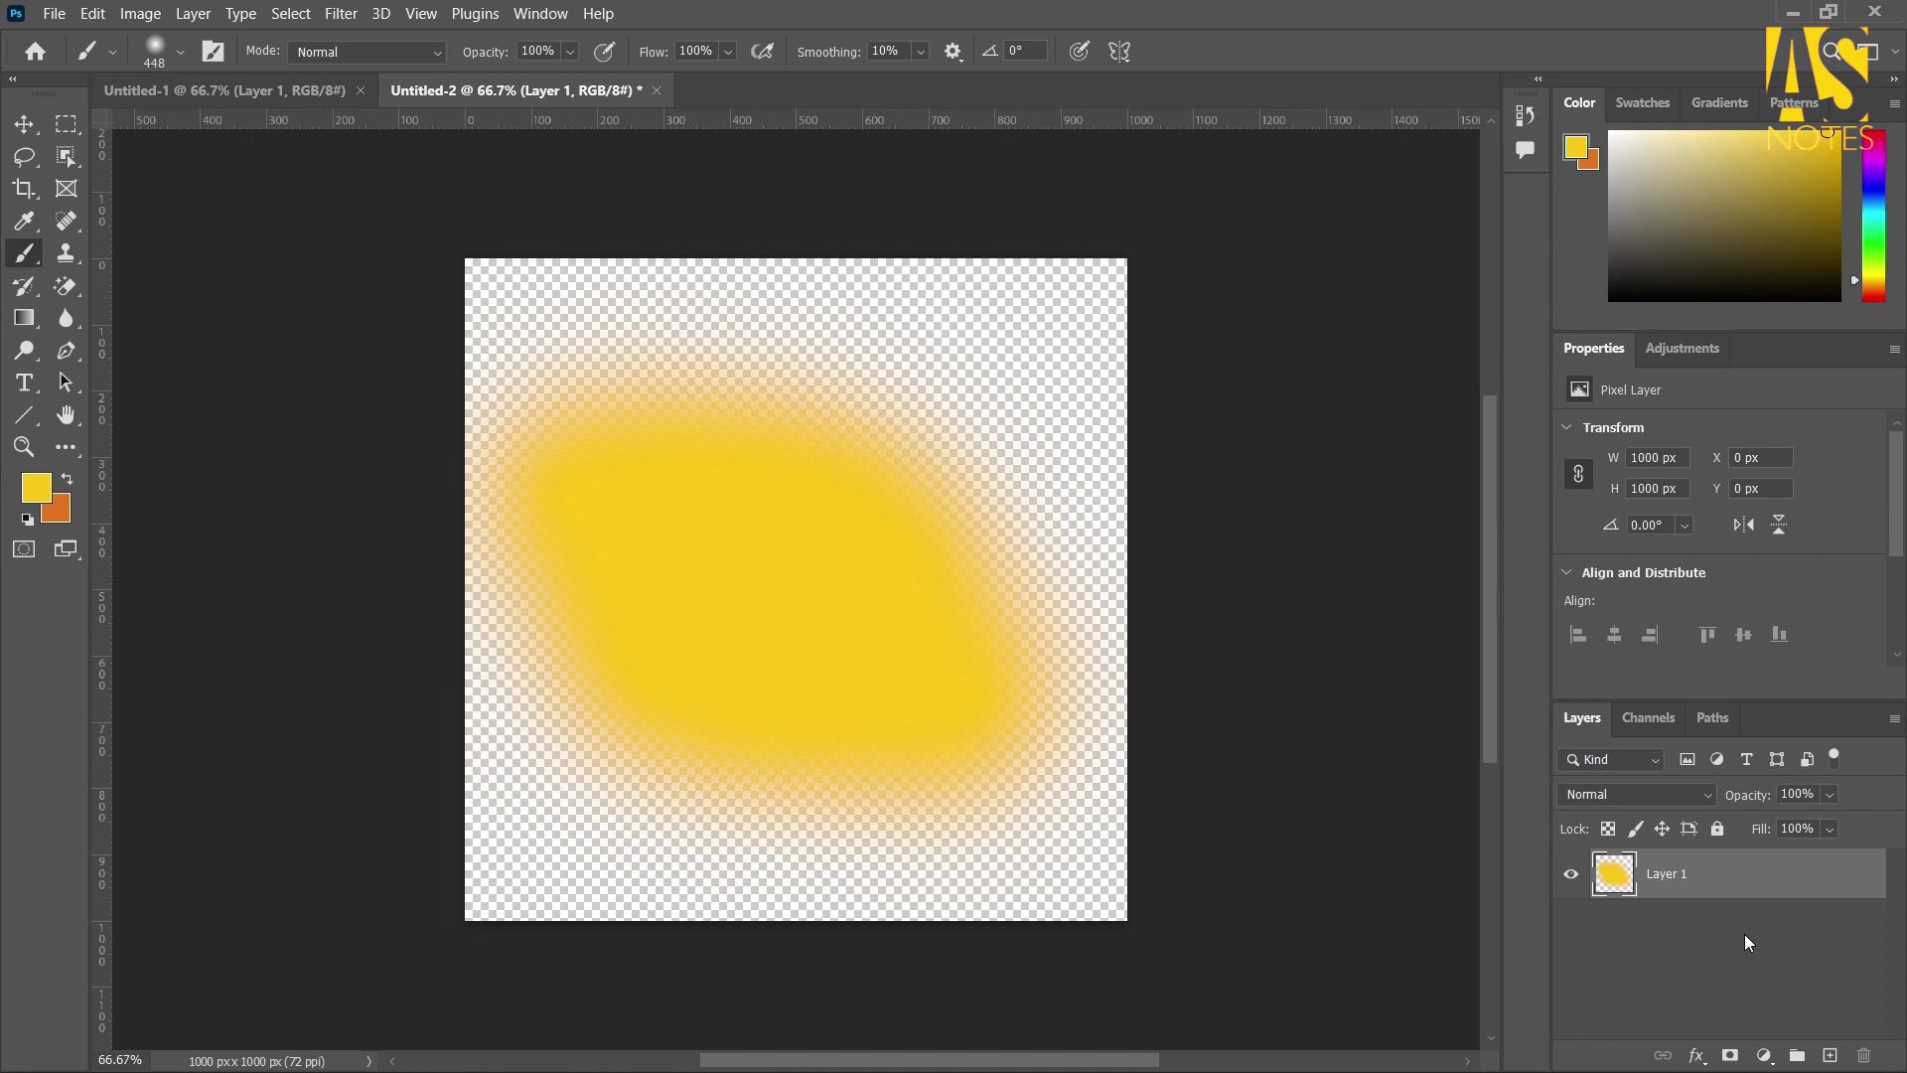
{"action": "key", "text": "ctrl+z"}
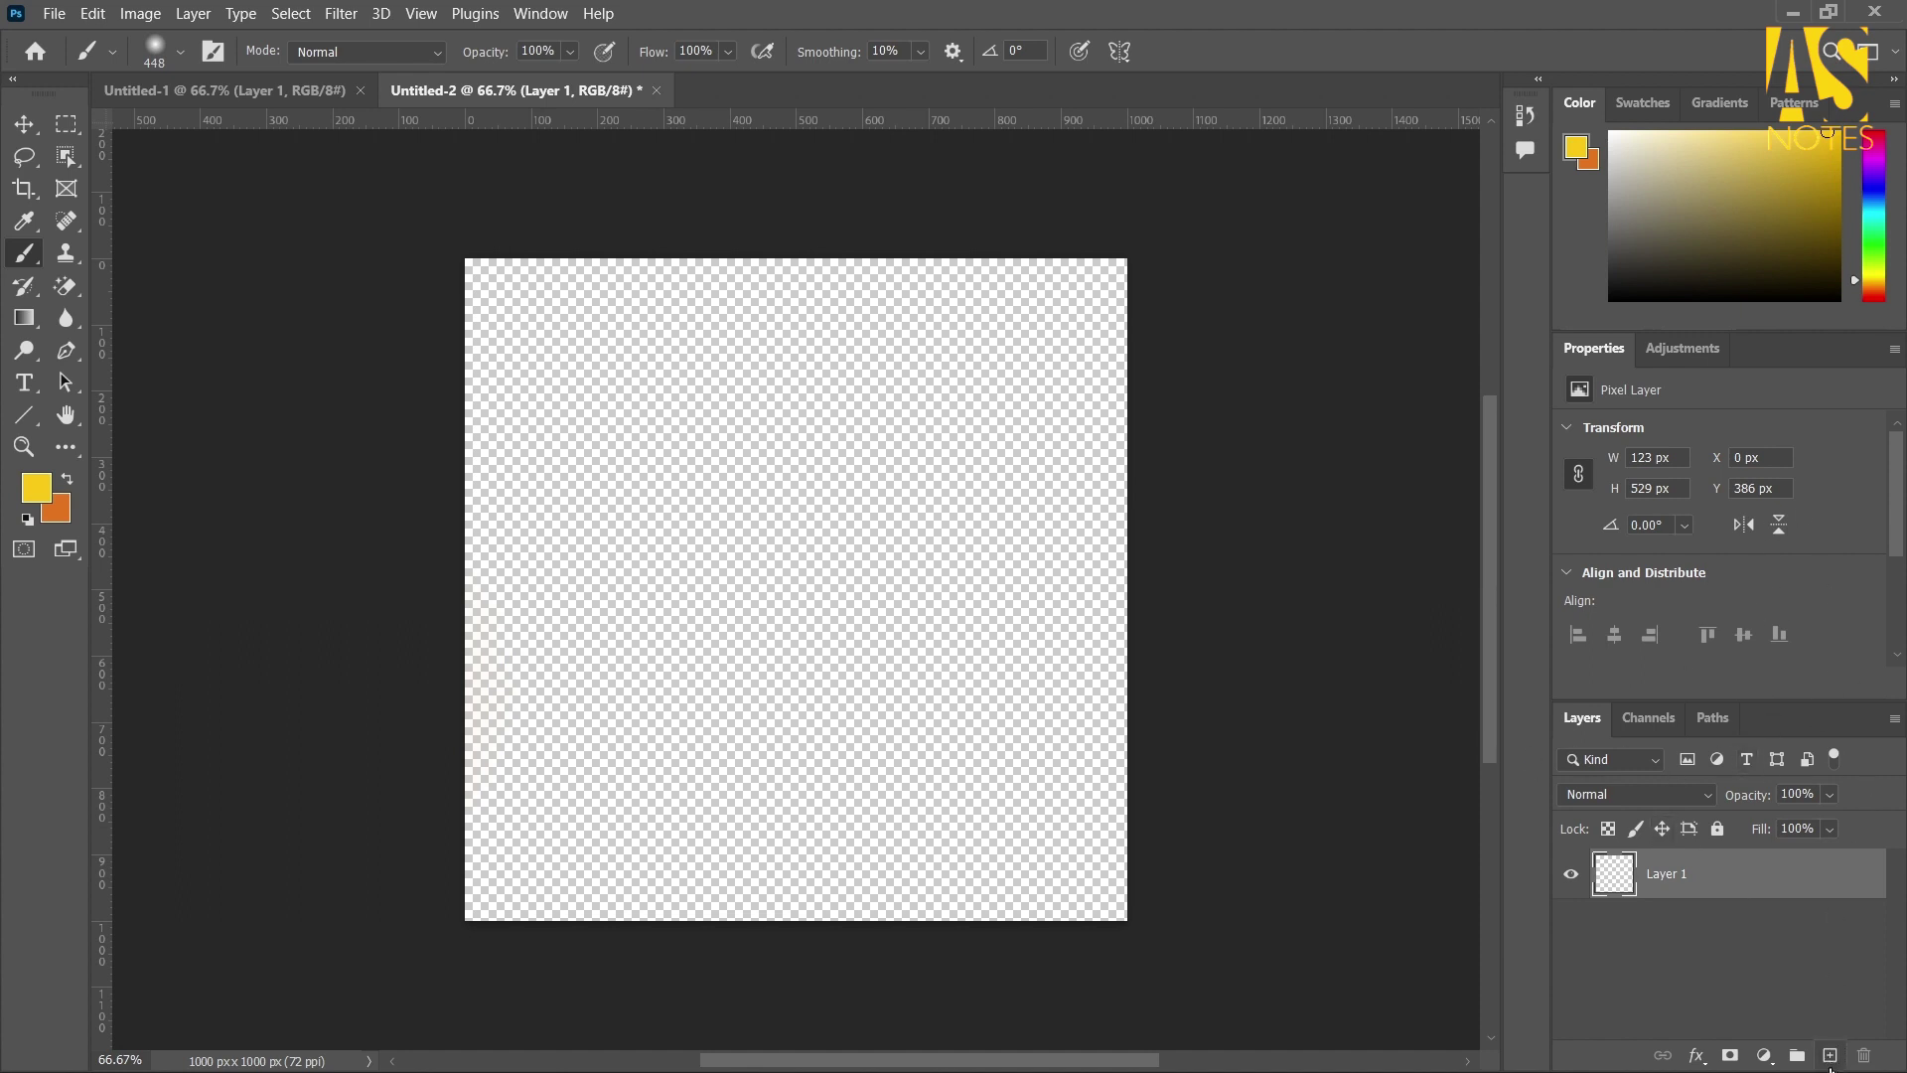
Add two empty layers above the existing layer and select the bottom layer
{"action": "left_click", "coordinate": [1830, 1057]}
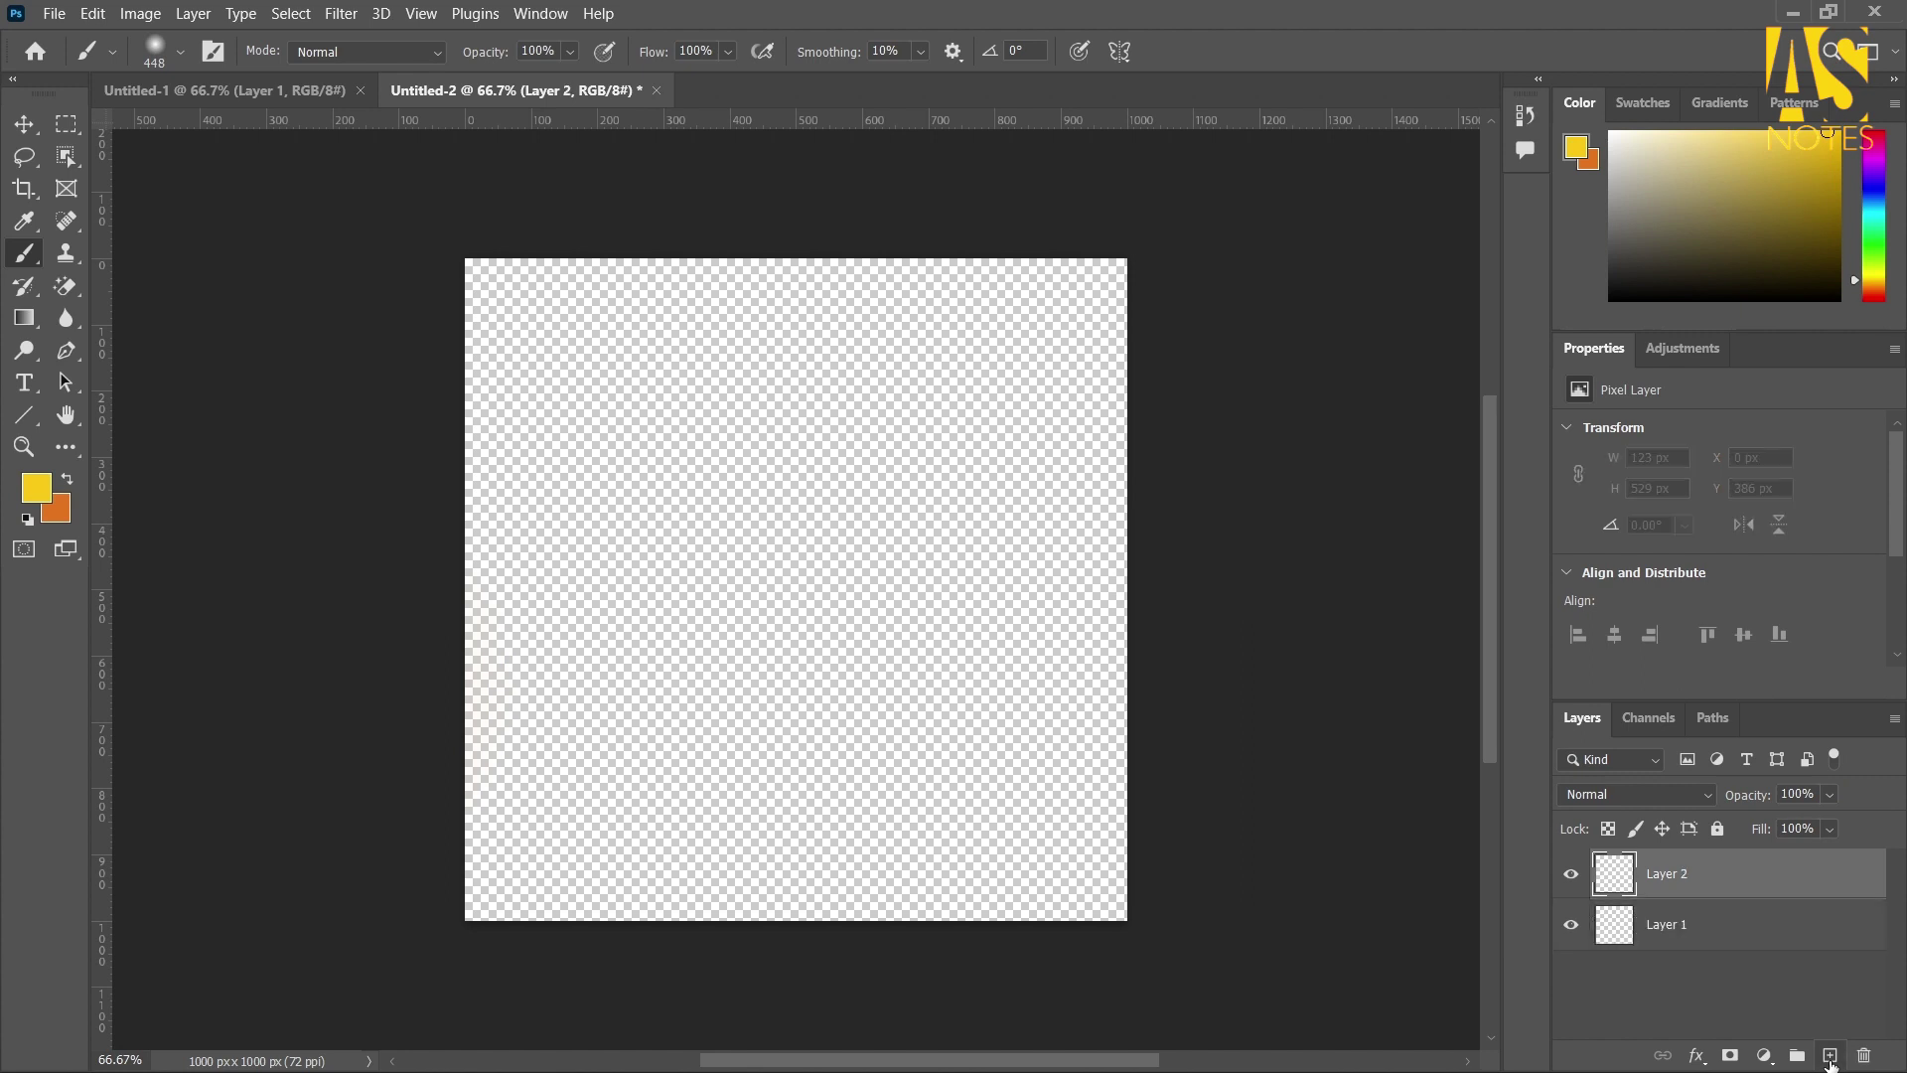
{"action": "left_click", "coordinate": [1831, 1058]}
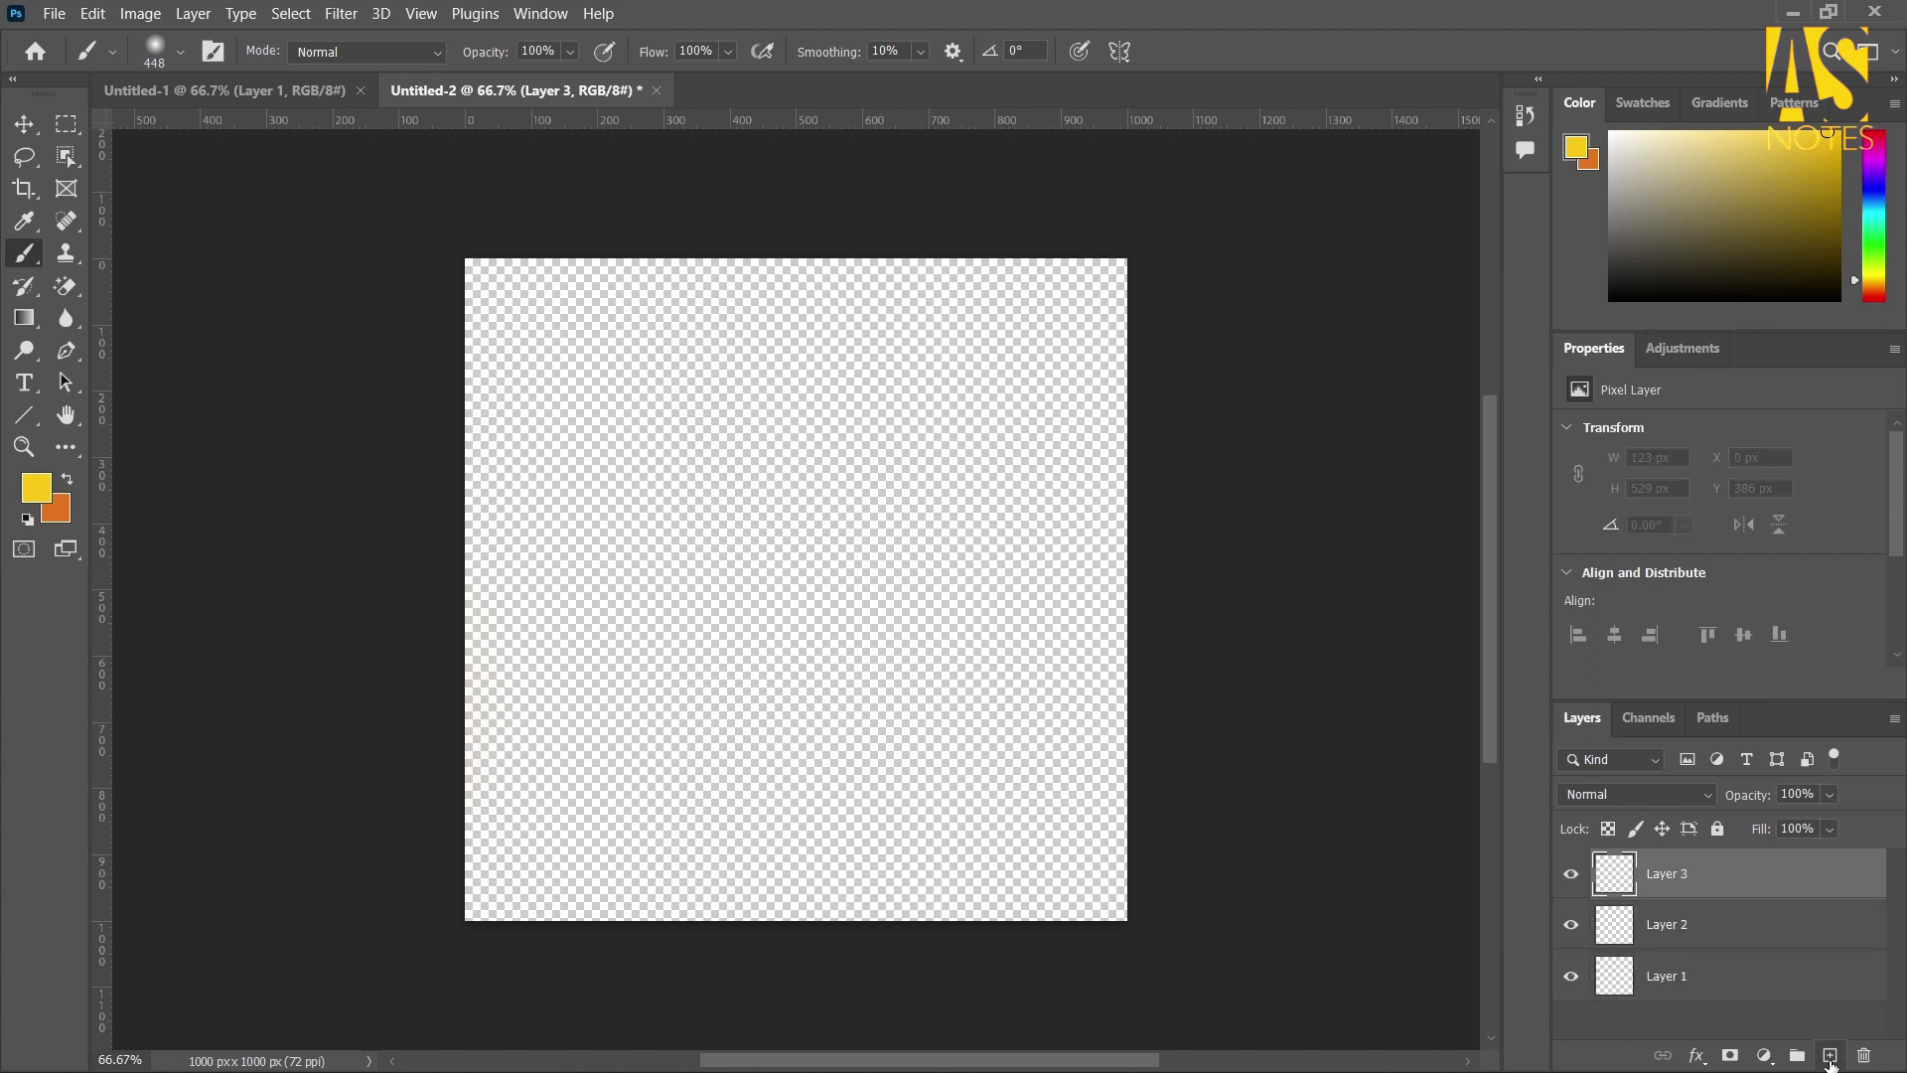
{"action": "left_click", "coordinate": [1706, 979]}
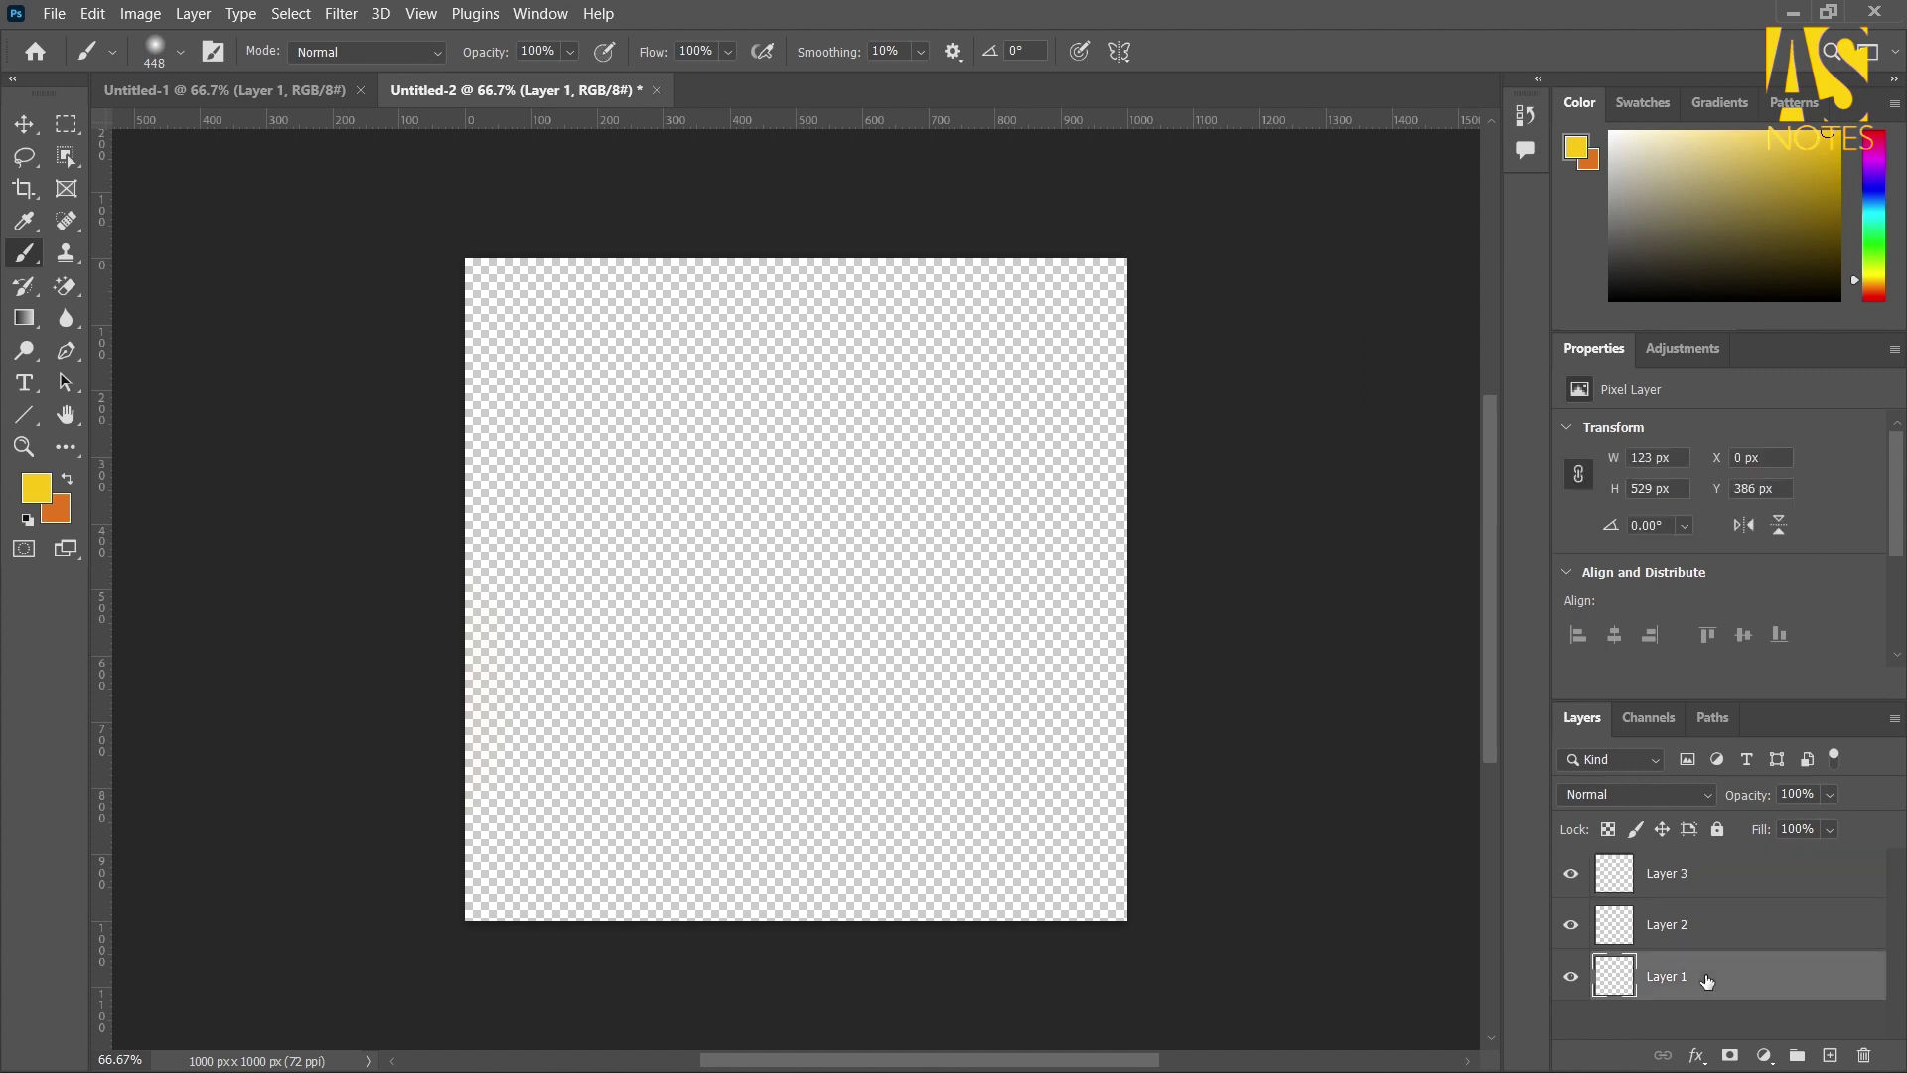
Paint a broad horizontal yellow stroke across the upper half of the canvas on the middle layer, Layer 2
{"action": "left_click", "coordinate": [1722, 935]}
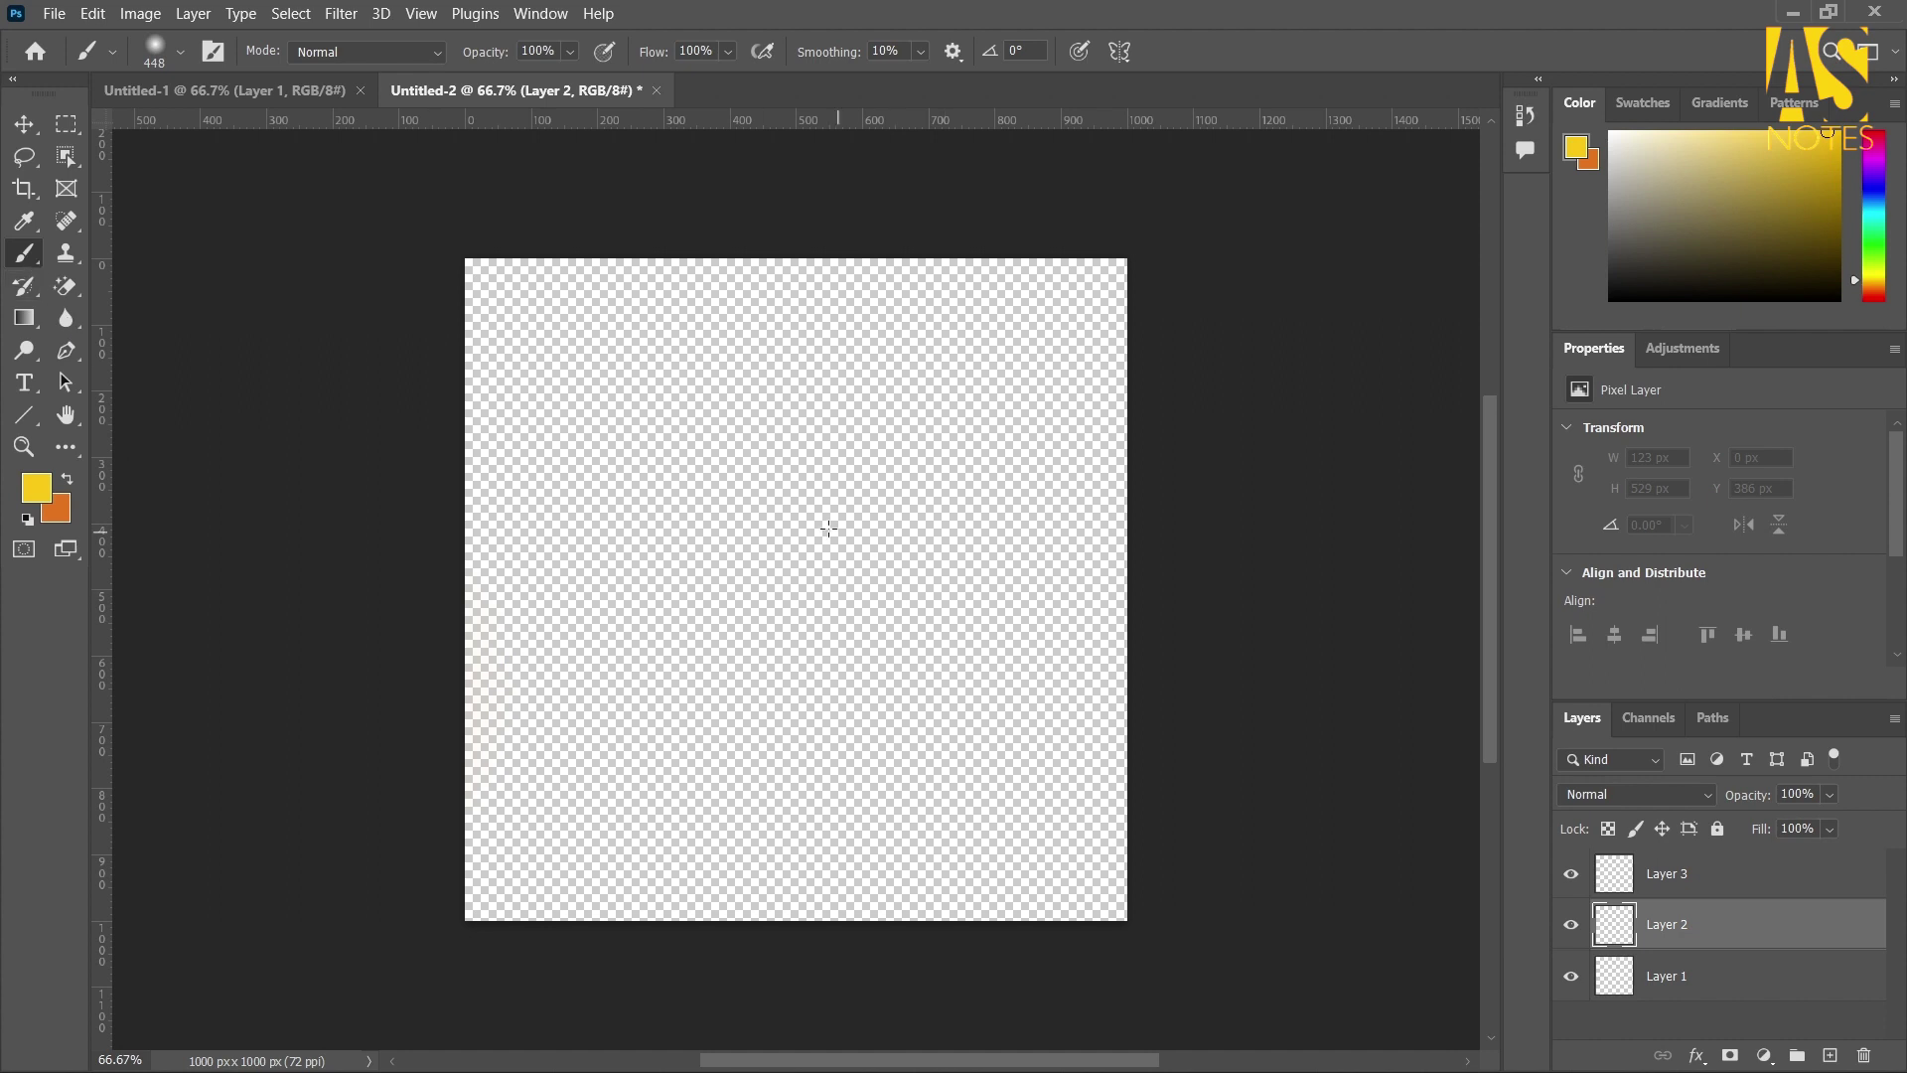
{"action": "mouse_move", "coordinate": [592, 494]}
{"action": "left_mouse_down"}
{"action": "mouse_move", "coordinate": [977, 476]}
{"action": "mouse_move", "coordinate": [605, 511]}
{"action": "left_mouse_up"}
{"action": "left_click_drag", "start_coordinate": [843, 500], "coordinate": [951, 494]}
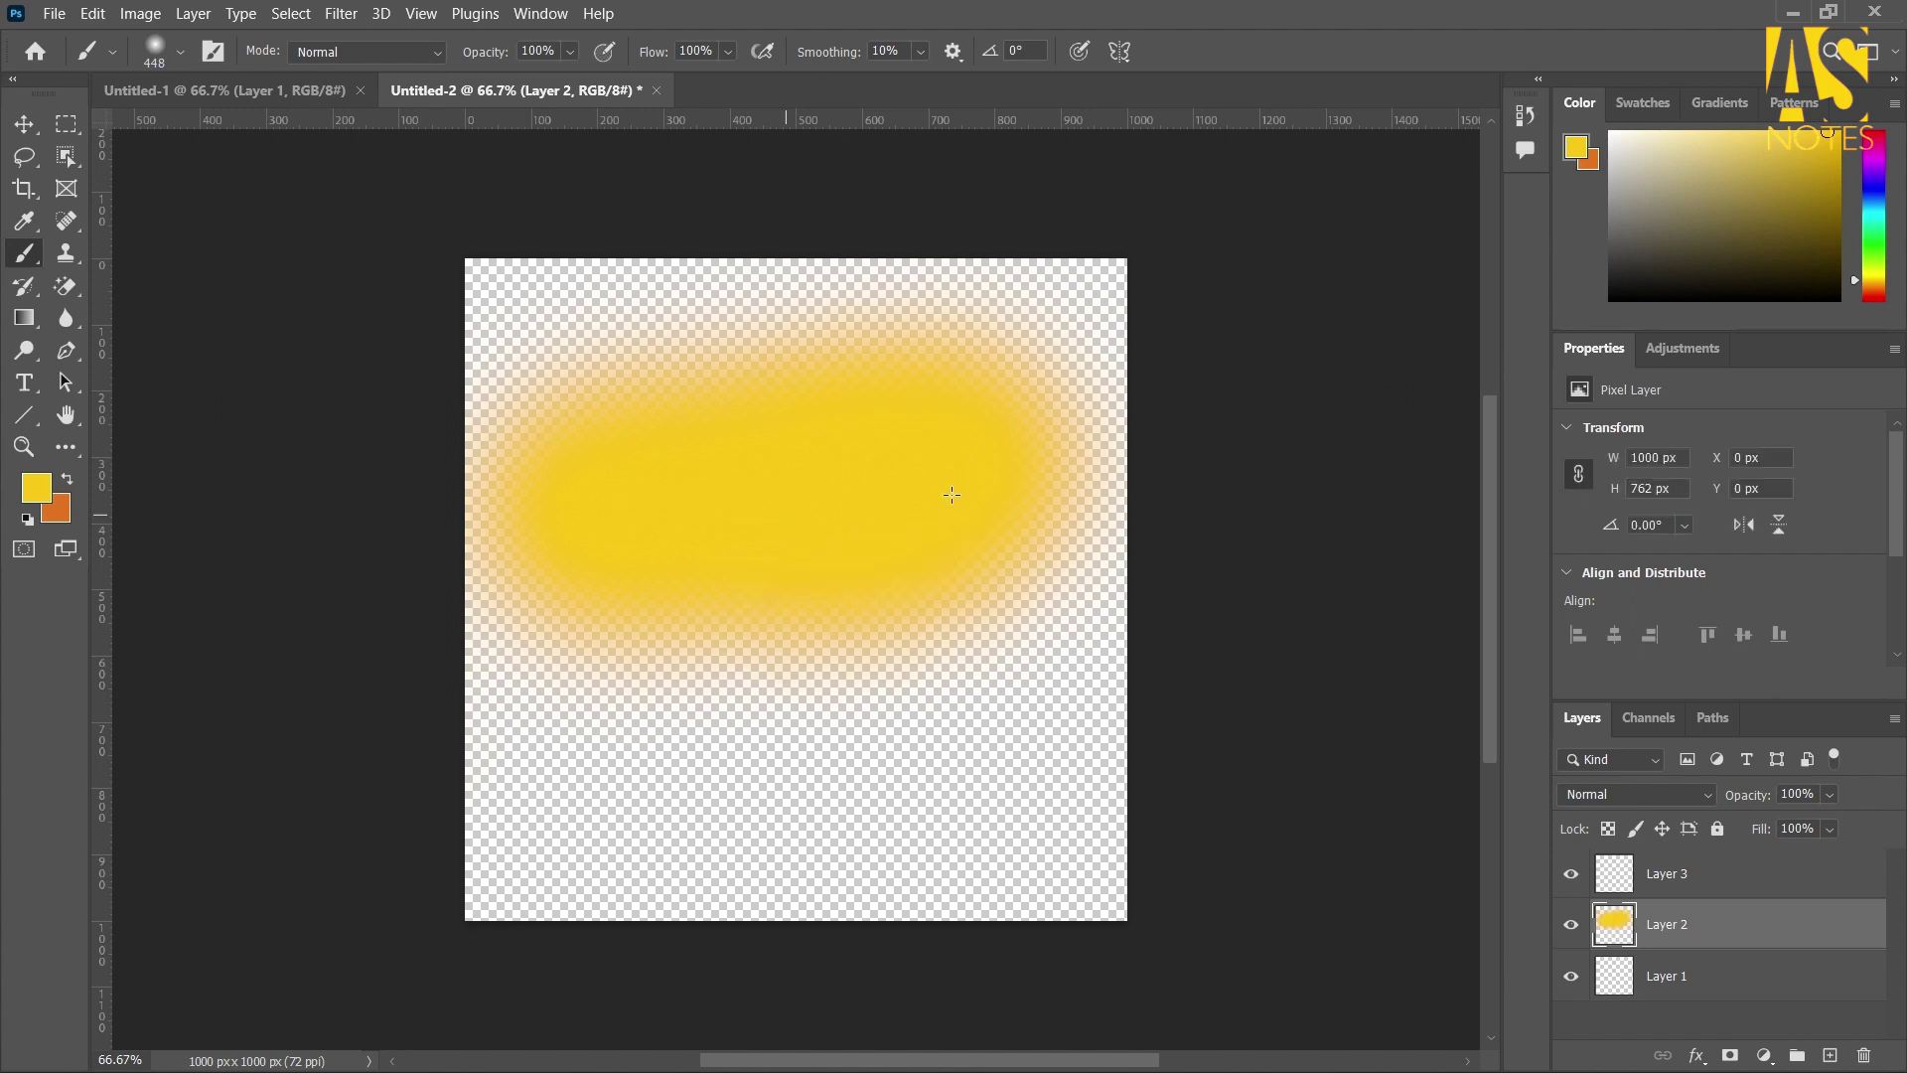
Change the foreground colour to purple and paint a tall vertical stroke down the canvas centre on the top layer, Layer 3
{"action": "left_click", "coordinate": [1700, 886]}
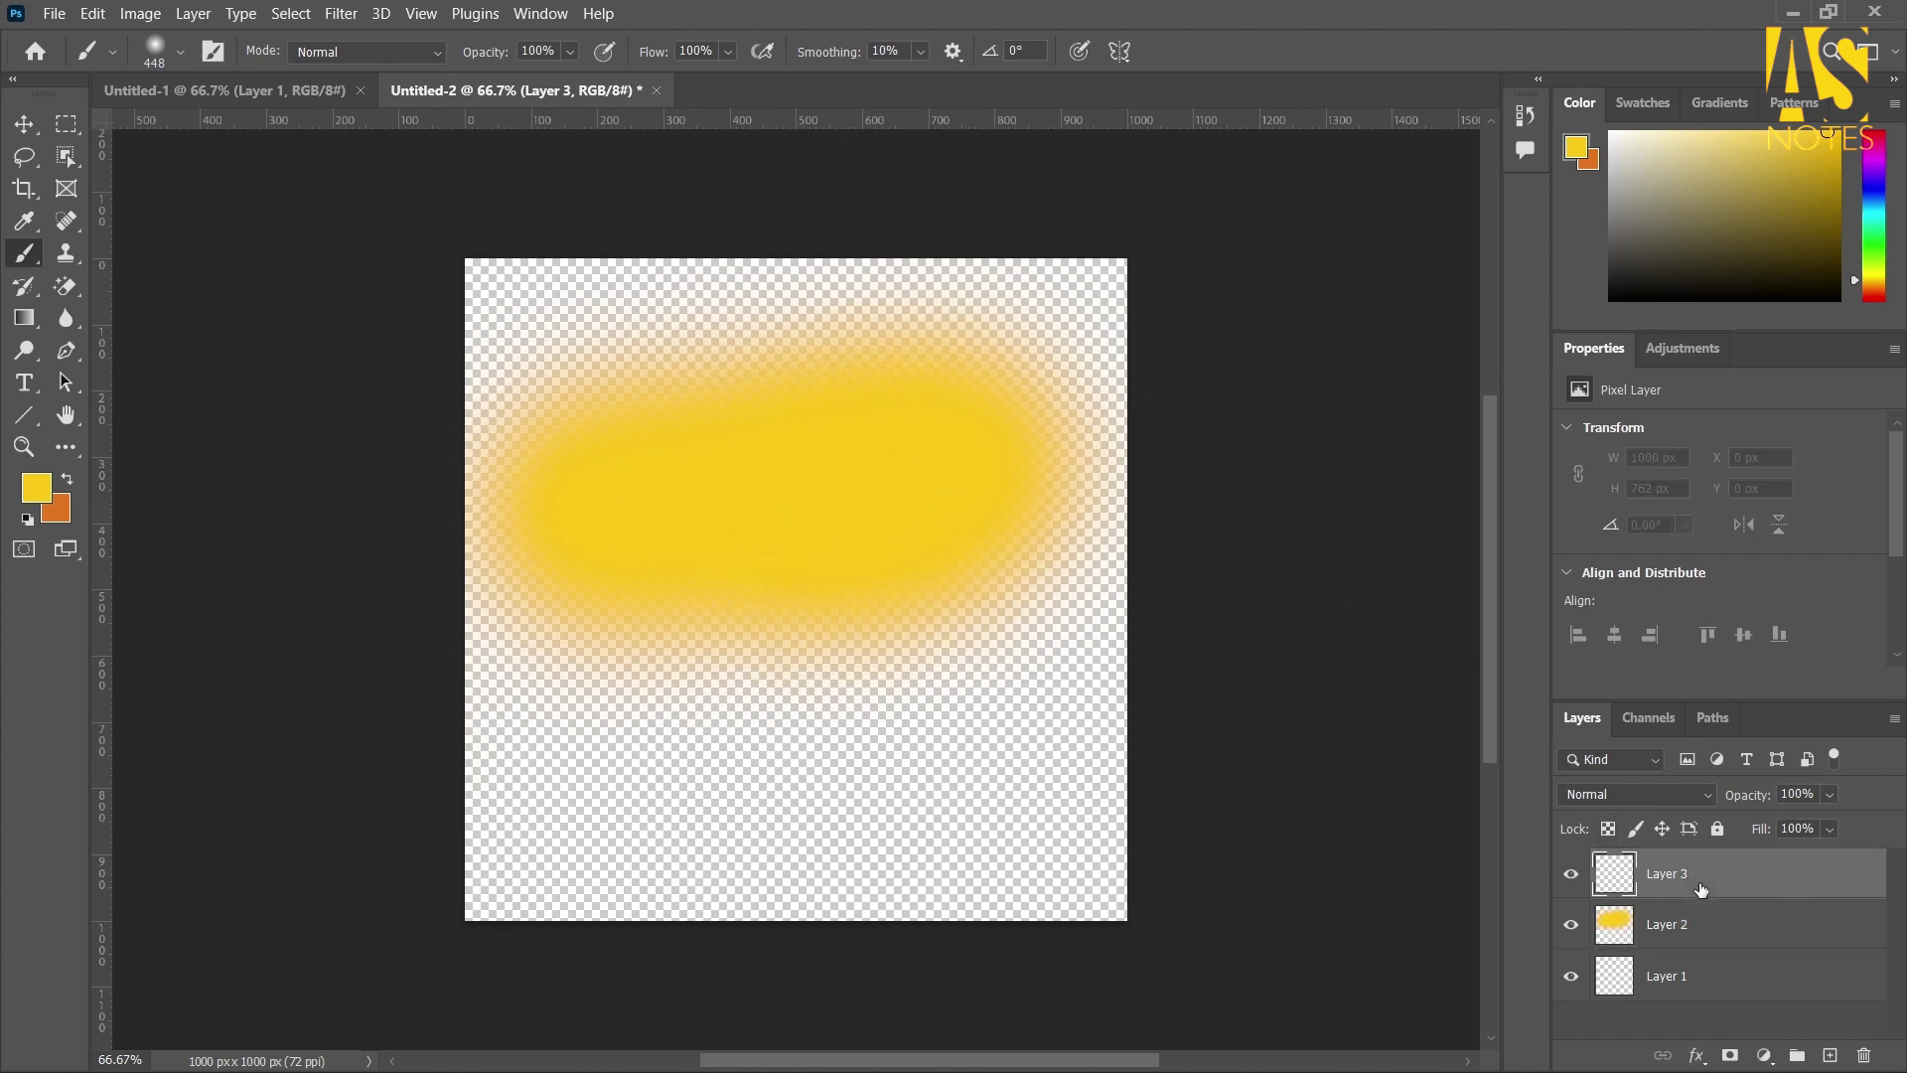
{"action": "left_click", "coordinate": [37, 487]}
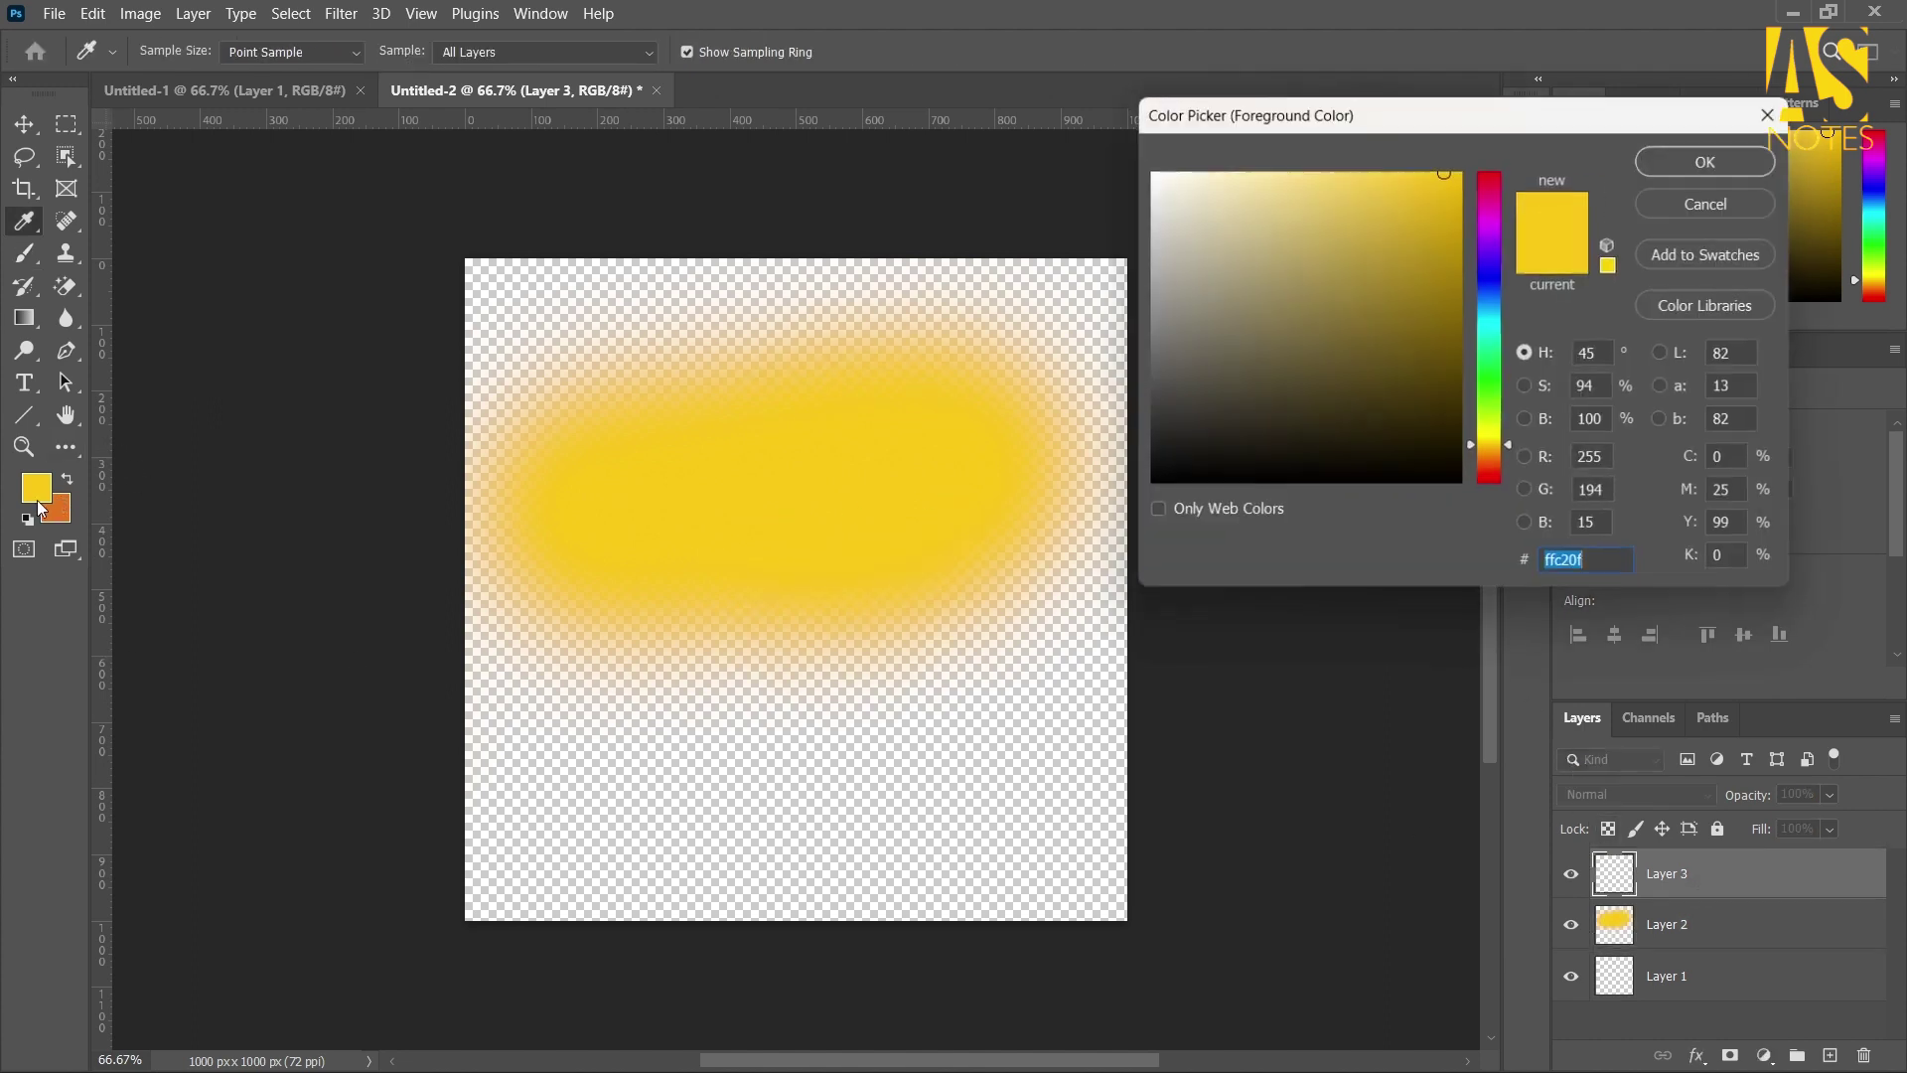
{"action": "left_click_drag", "start_coordinate": [1489, 441], "coordinate": [1490, 266]}
{"action": "left_click", "coordinate": [1352, 257]}
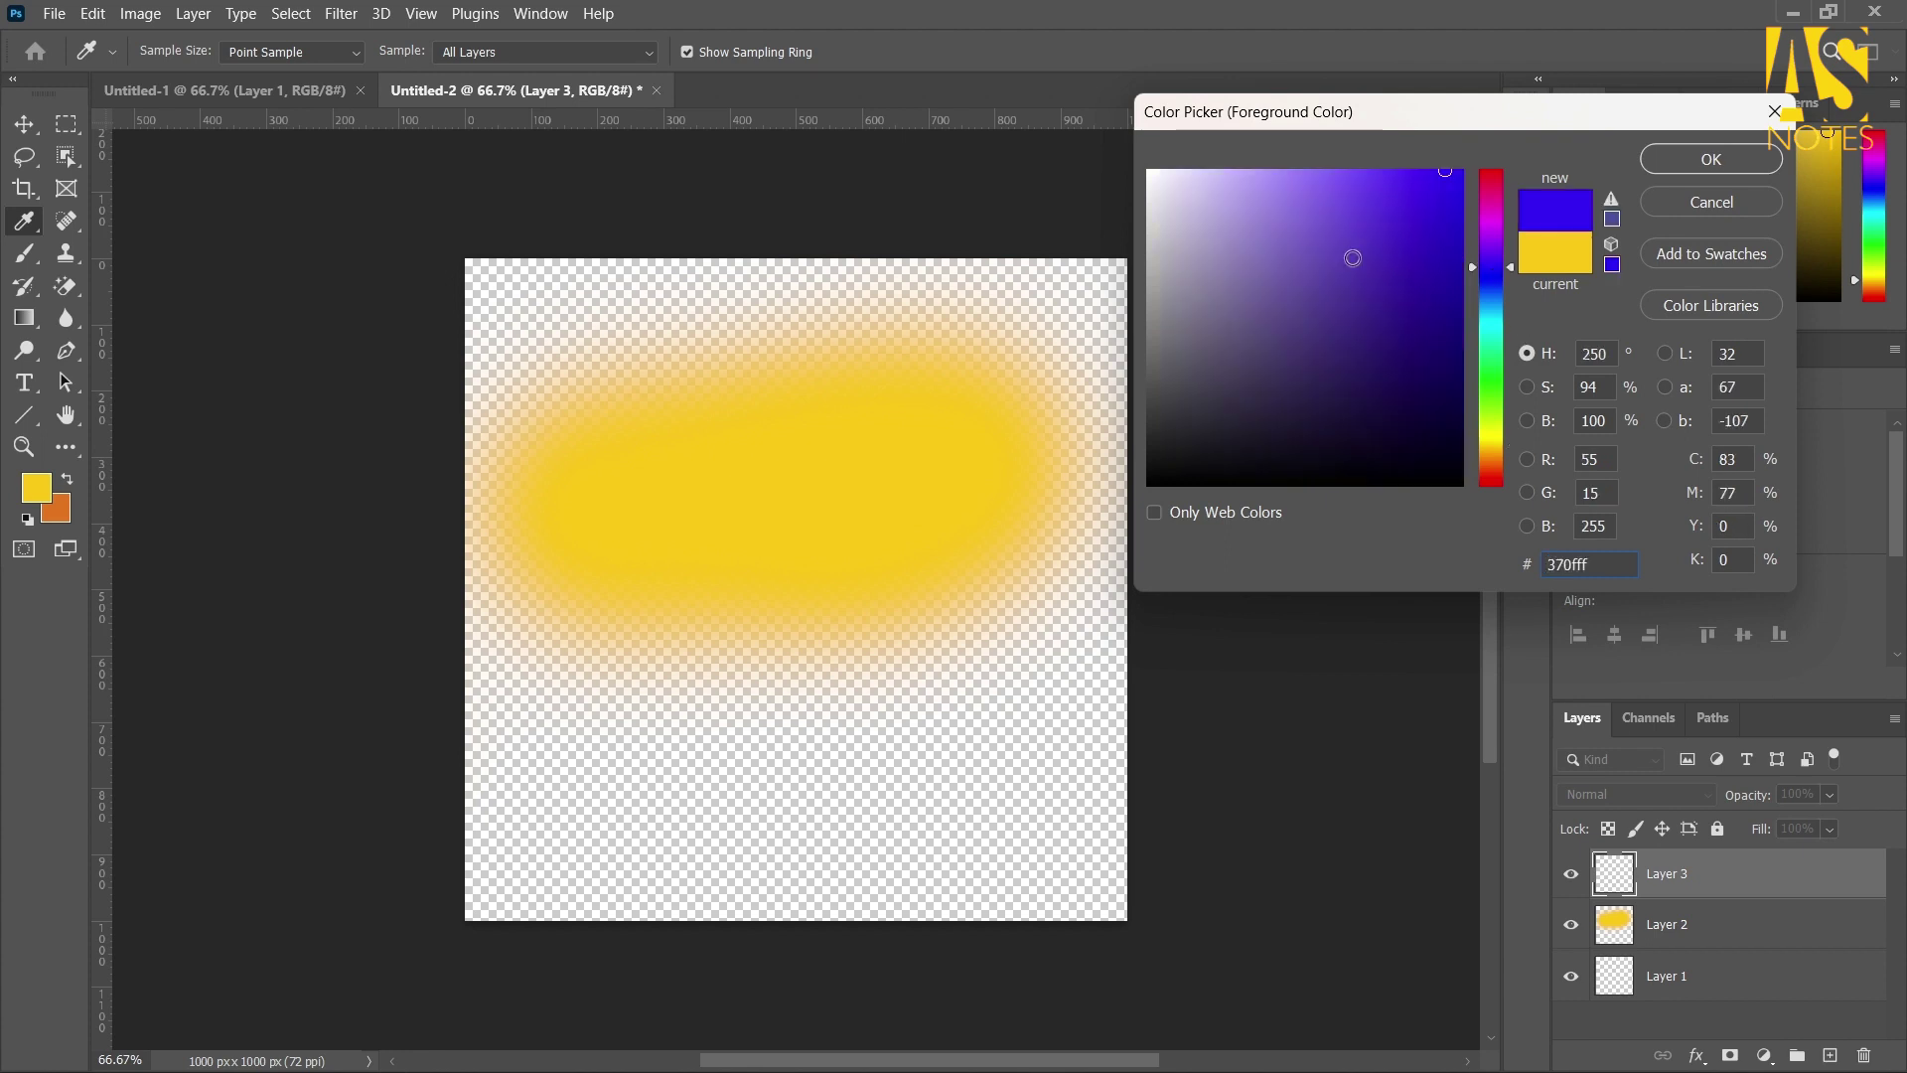
{"action": "left_click", "coordinate": [1731, 161]}
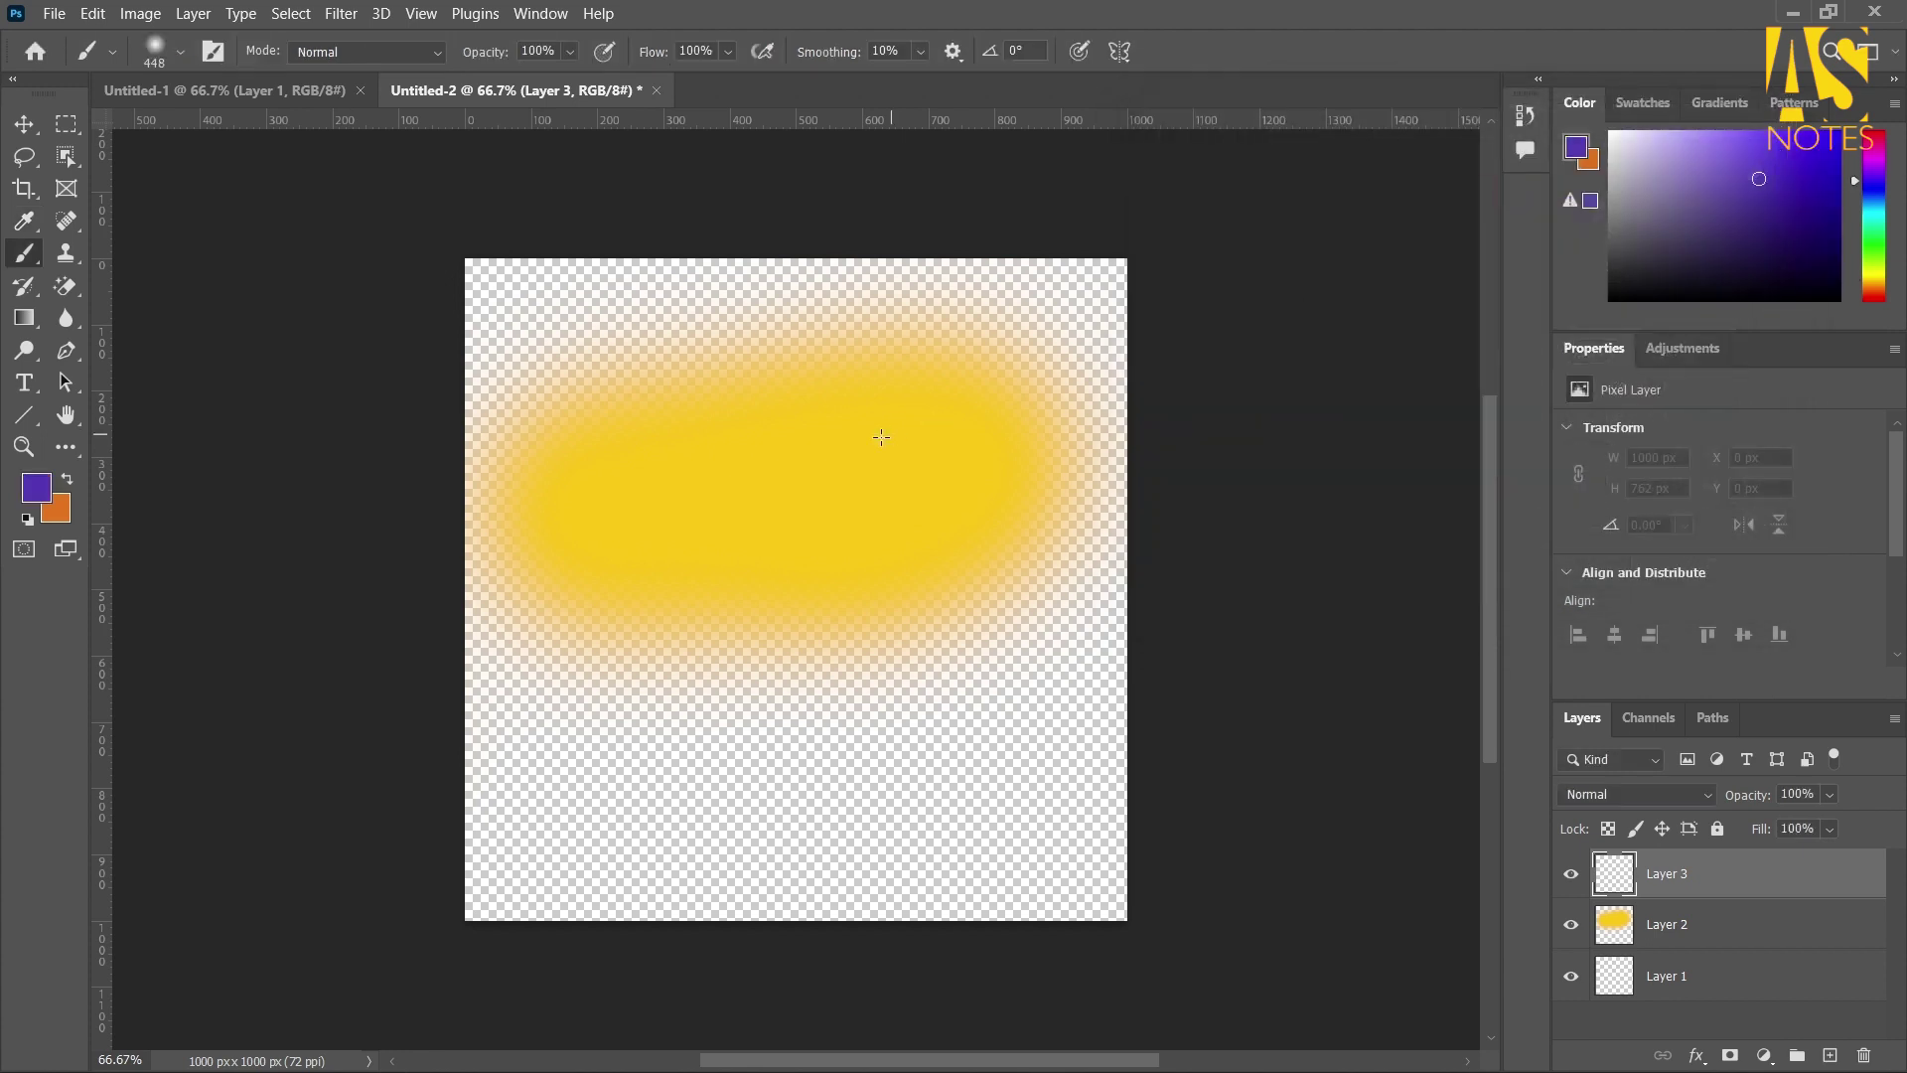
{"action": "mouse_move", "coordinate": [745, 464]}
{"action": "left_mouse_down"}
{"action": "mouse_move", "coordinate": [764, 471]}
{"action": "mouse_move", "coordinate": [780, 695]}
{"action": "mouse_move", "coordinate": [811, 513]}
{"action": "mouse_move", "coordinate": [768, 721]}
{"action": "mouse_move", "coordinate": [779, 587]}
{"action": "left_mouse_up"}
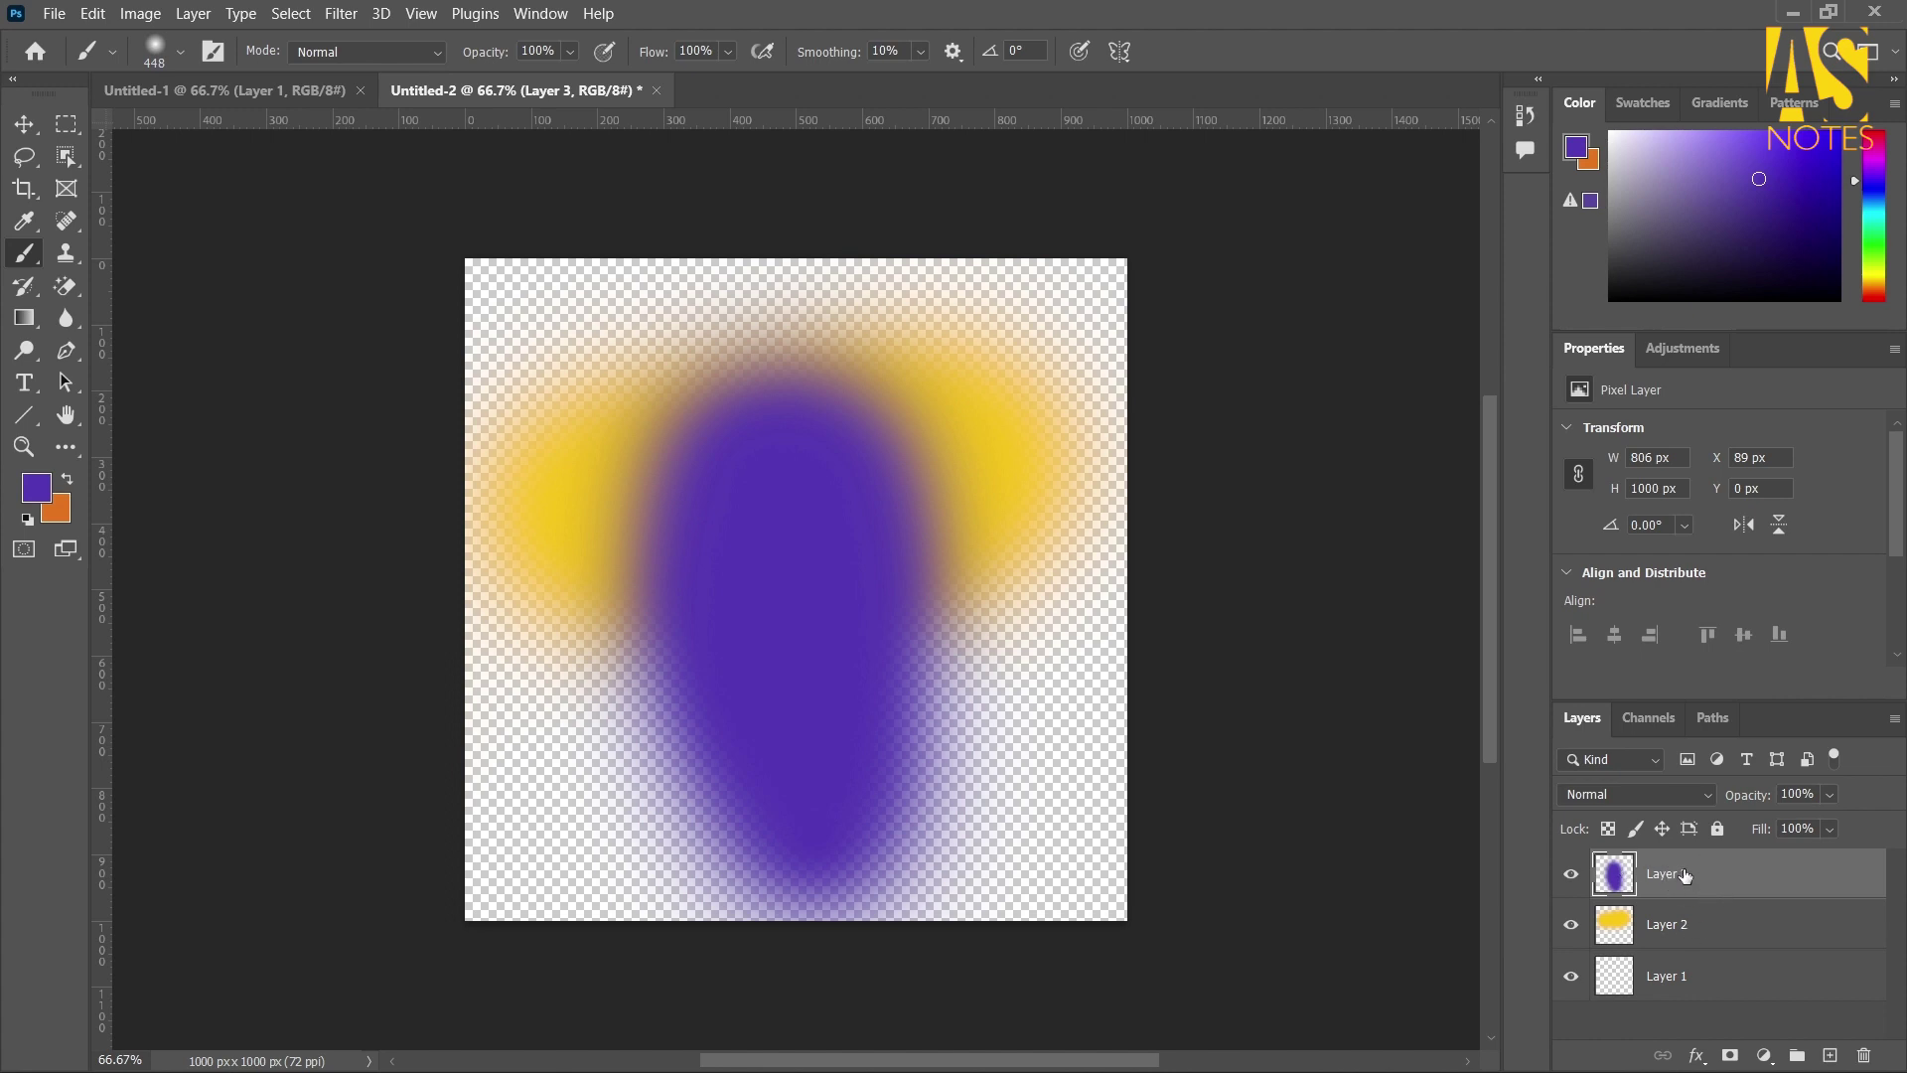
Move the purple stroke to about X -127 px, Y 46 px and shift the yellow stroke down to about Y 99 px
{"action": "left_click", "coordinate": [24, 125]}
{"action": "left_click_drag", "start_coordinate": [851, 587], "coordinate": [945, 694]}
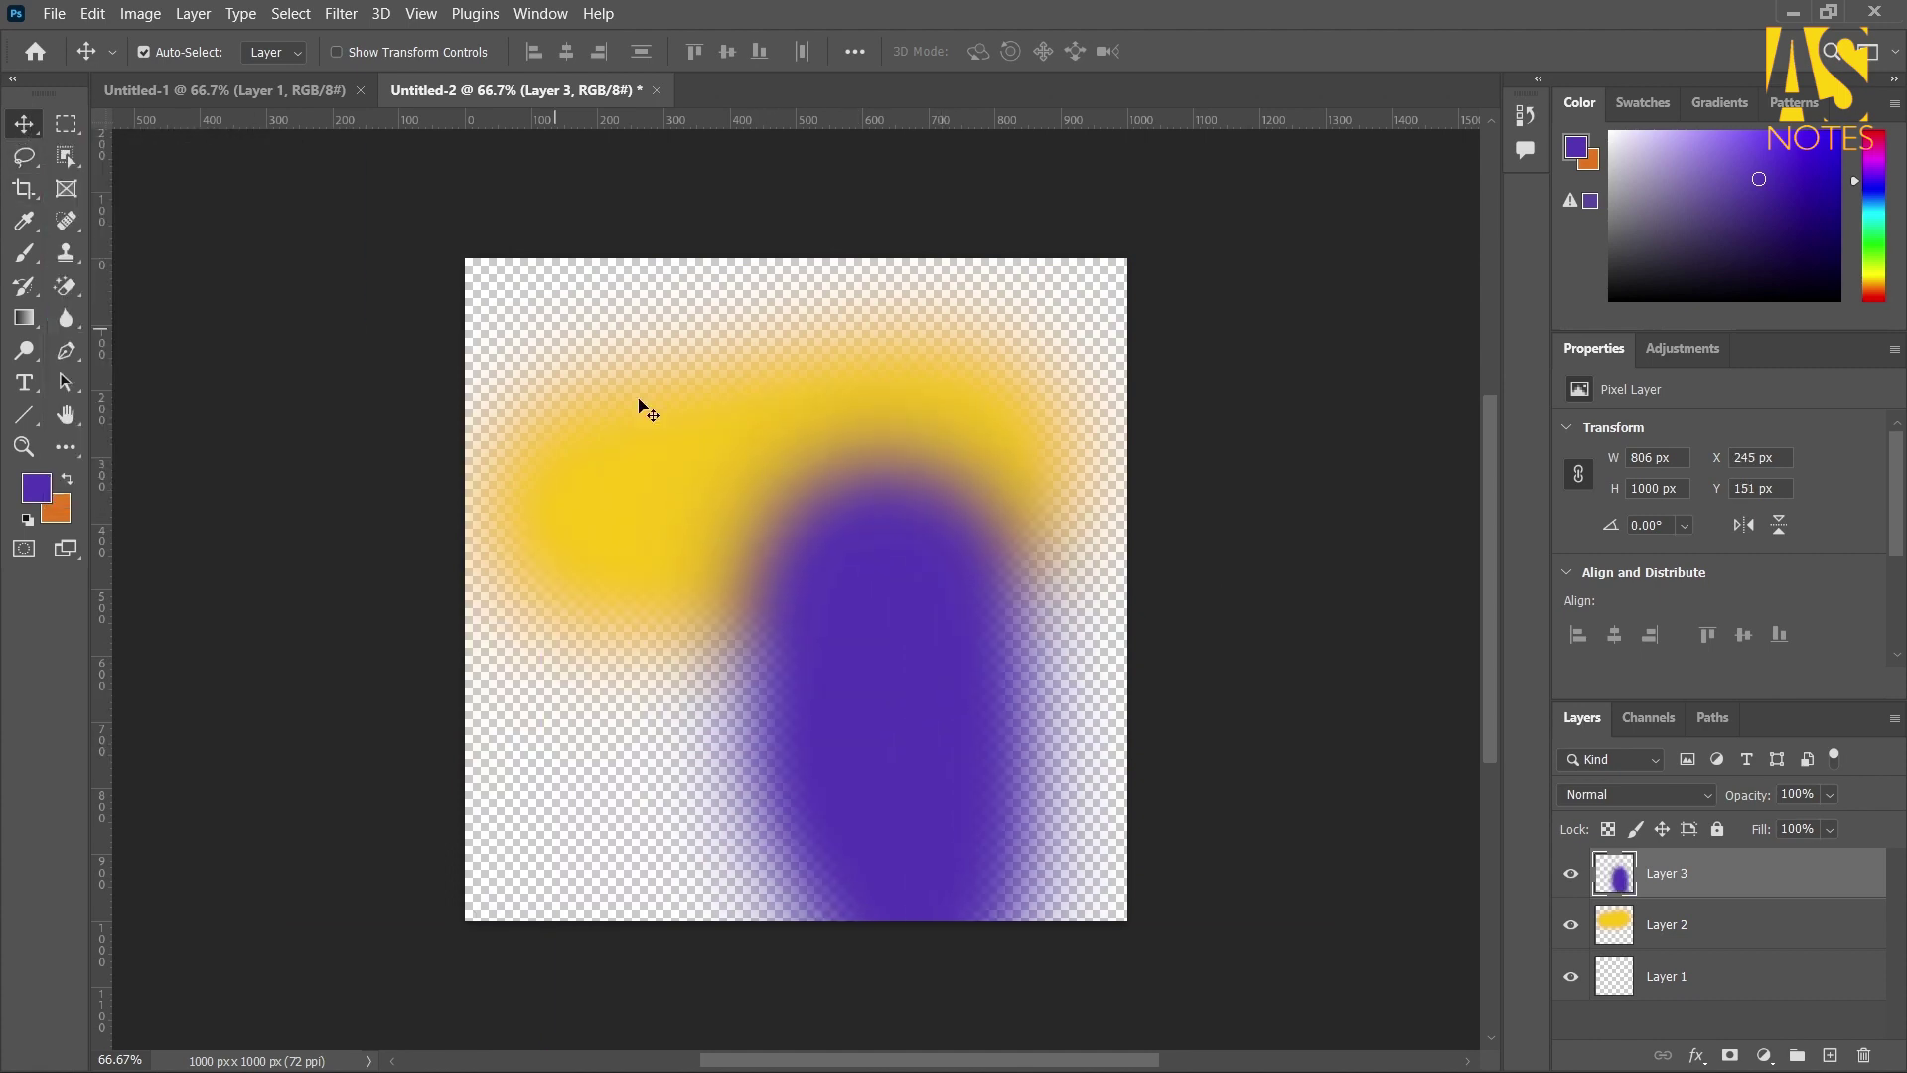
{"action": "left_click_drag", "start_coordinate": [963, 682], "coordinate": [722, 610]}
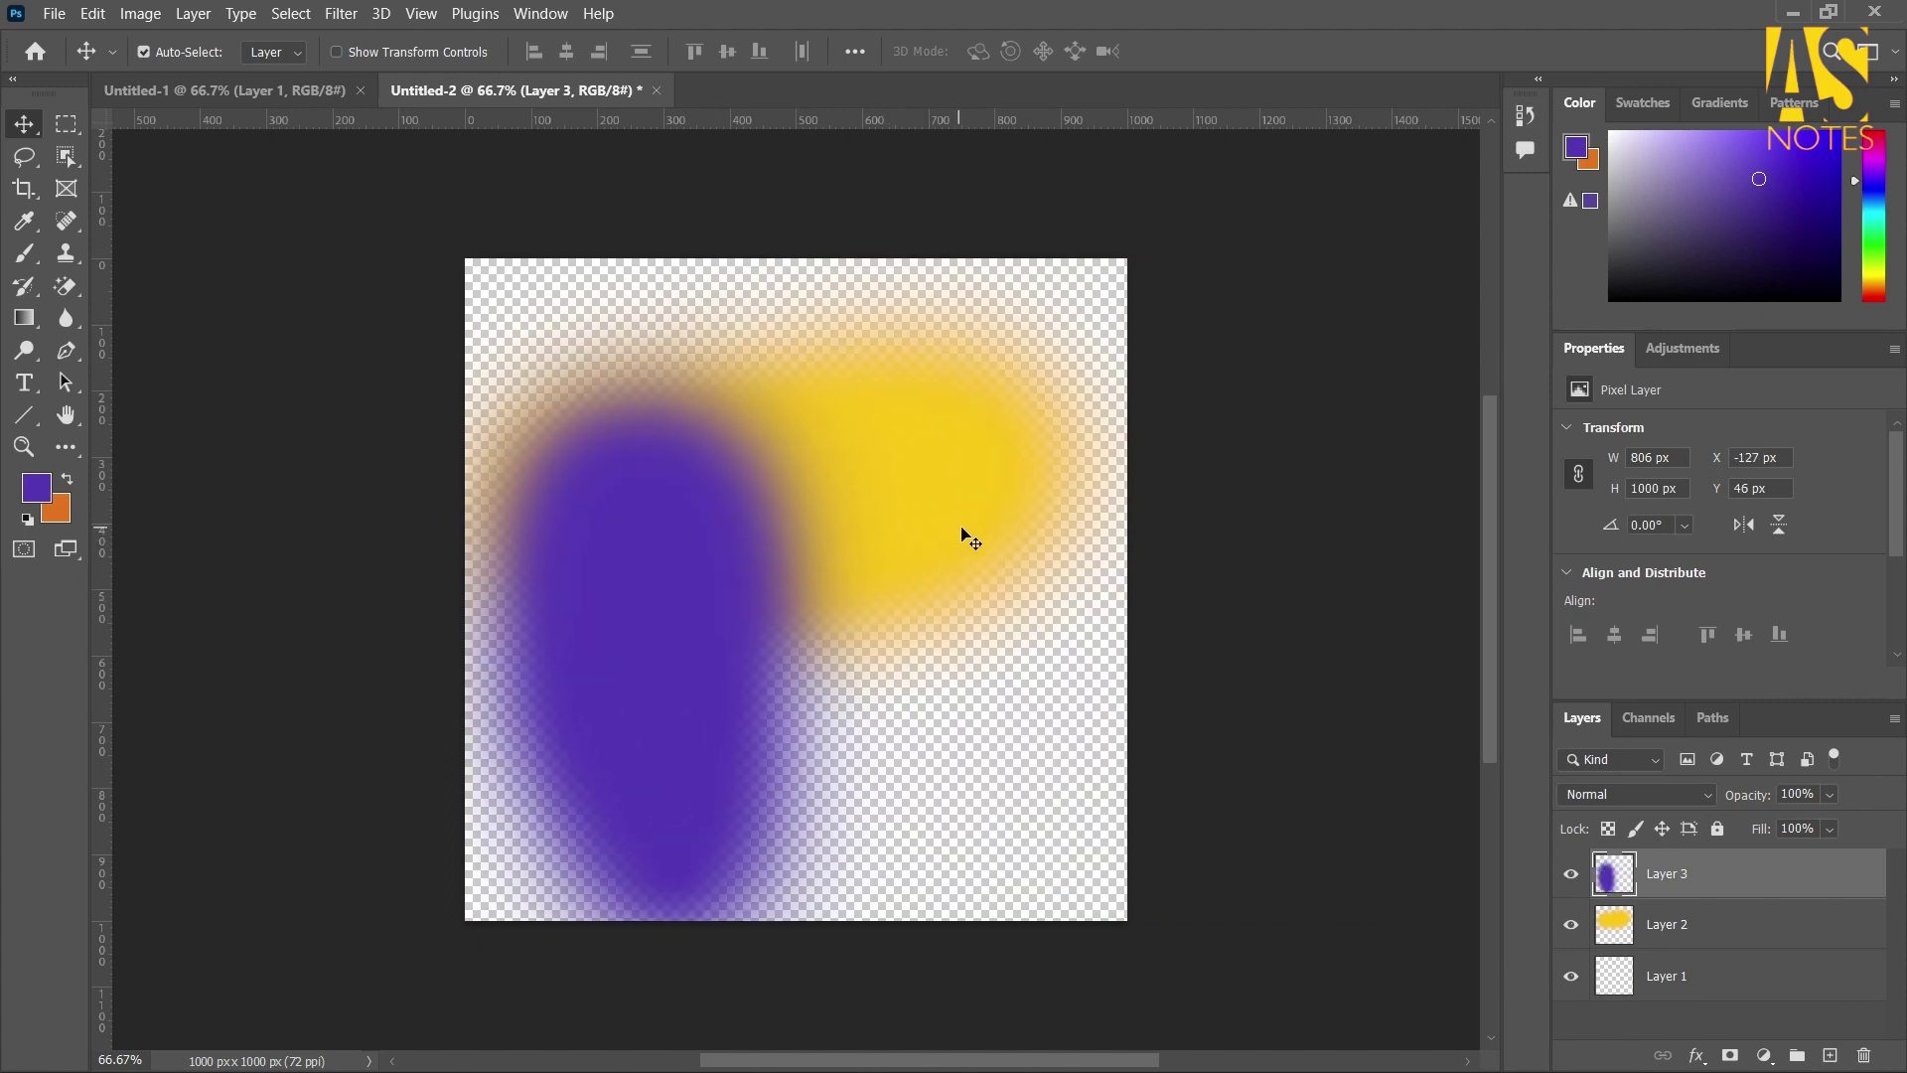
{"action": "left_click_drag", "start_coordinate": [992, 447], "coordinate": [987, 511]}
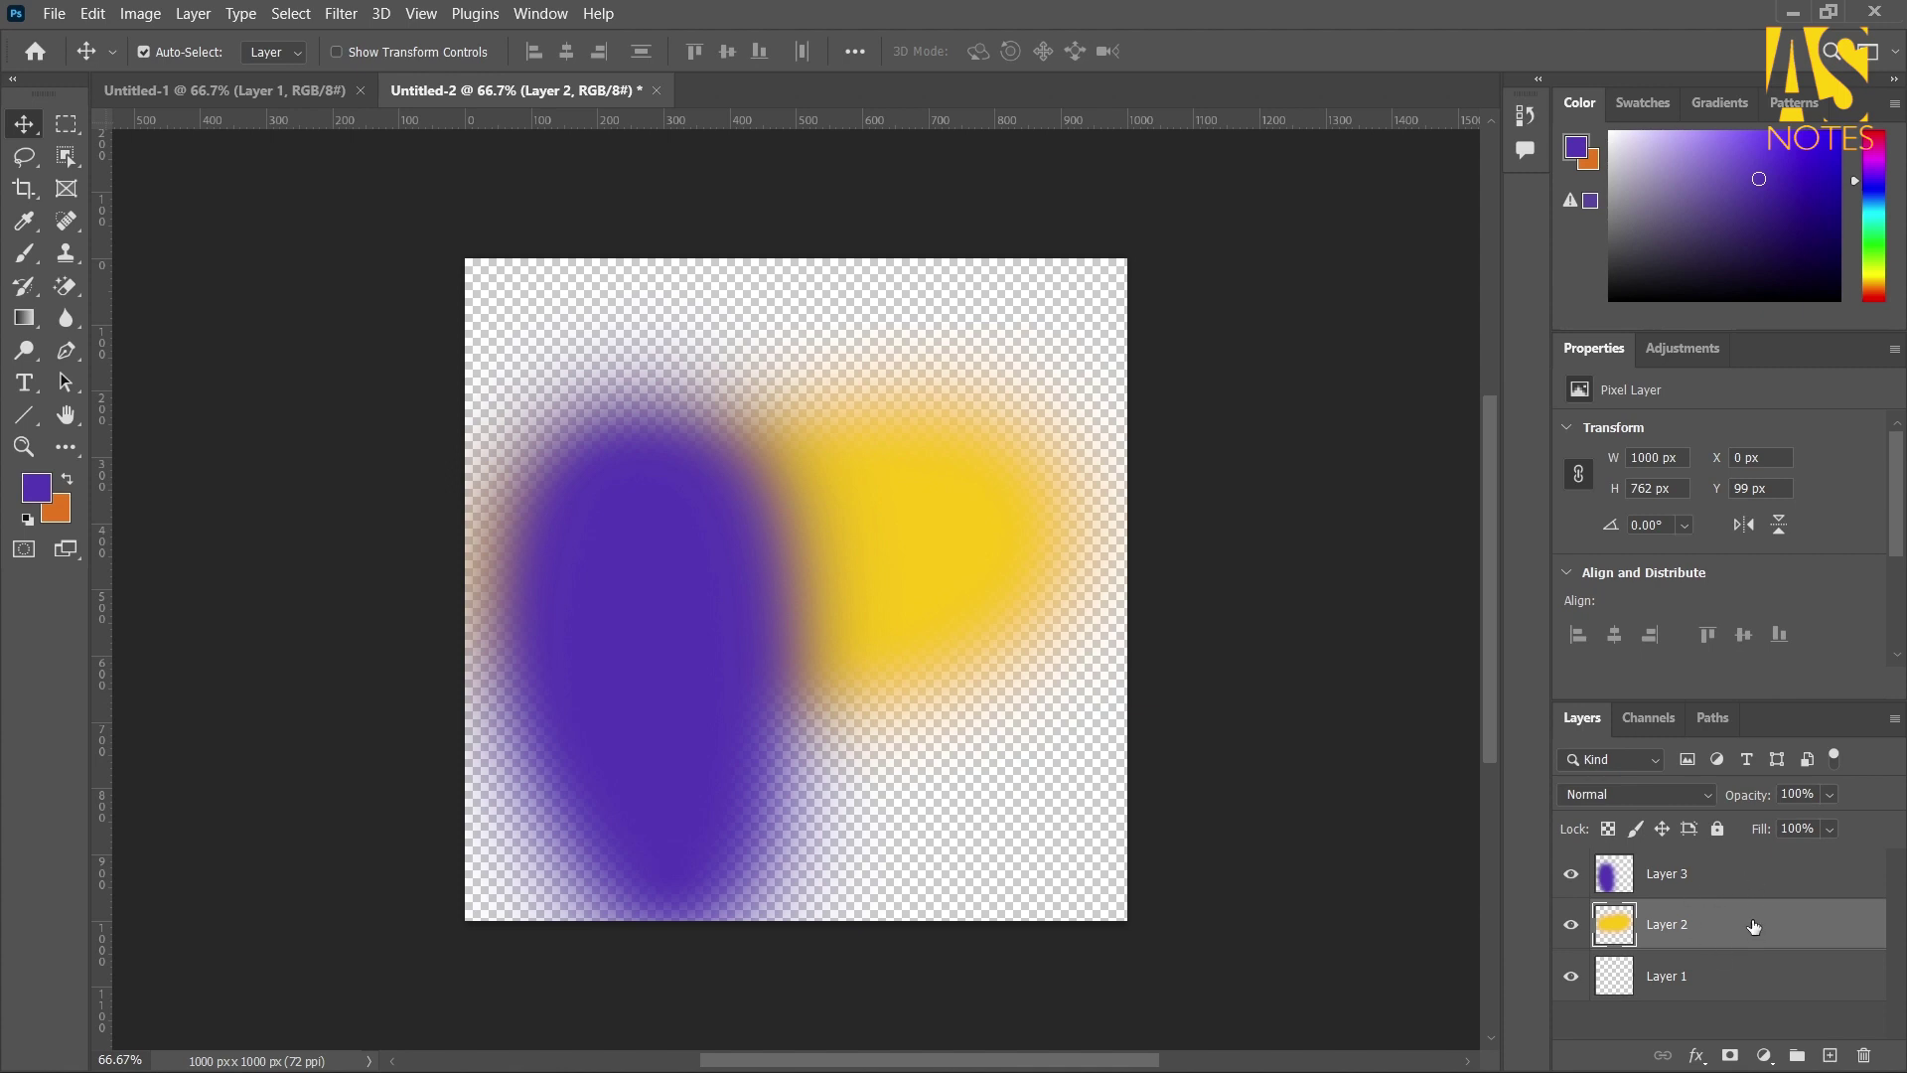
Place Layer 2 above Layer 3 in the stacking order and move the yellow stroke to about X 123 px, Y 46 px
{"action": "left_click_drag", "start_coordinate": [1746, 915], "coordinate": [1747, 872]}
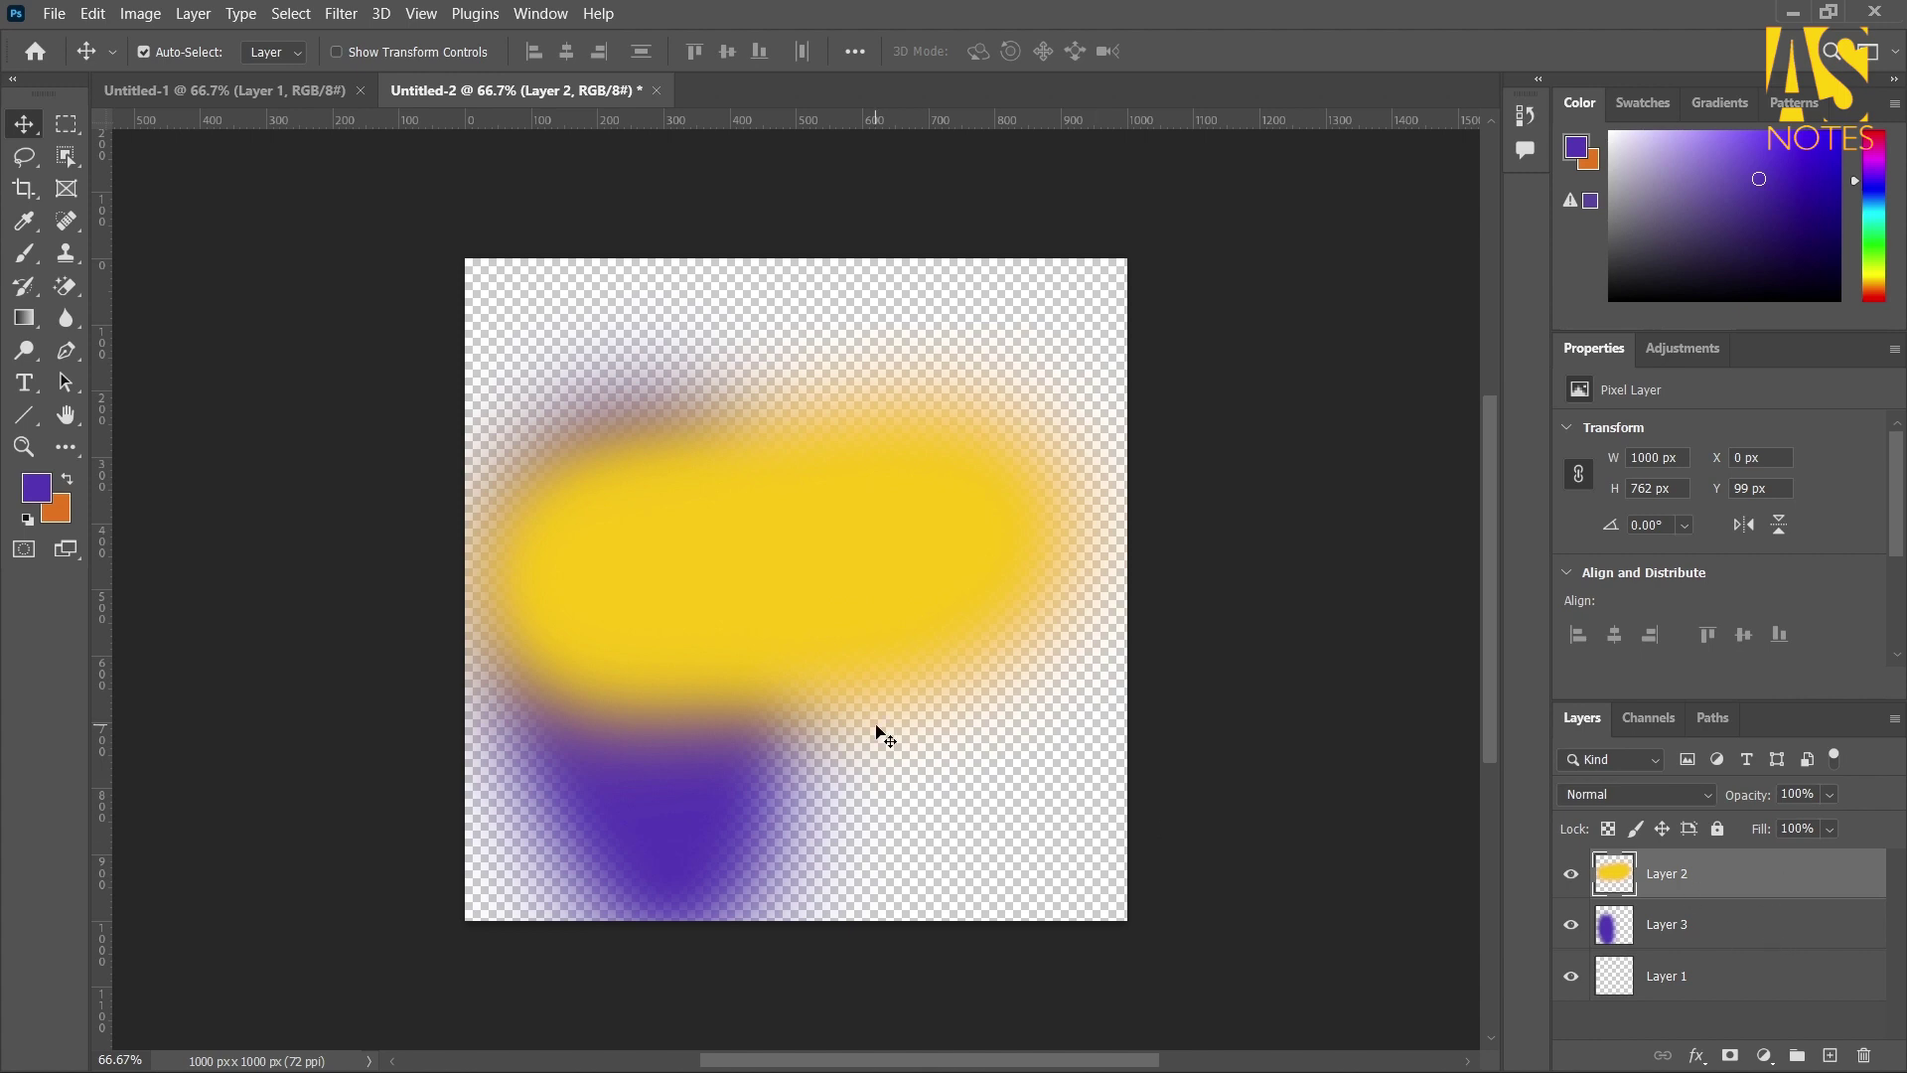
{"action": "left_click_drag", "start_coordinate": [839, 583], "coordinate": [902, 510]}
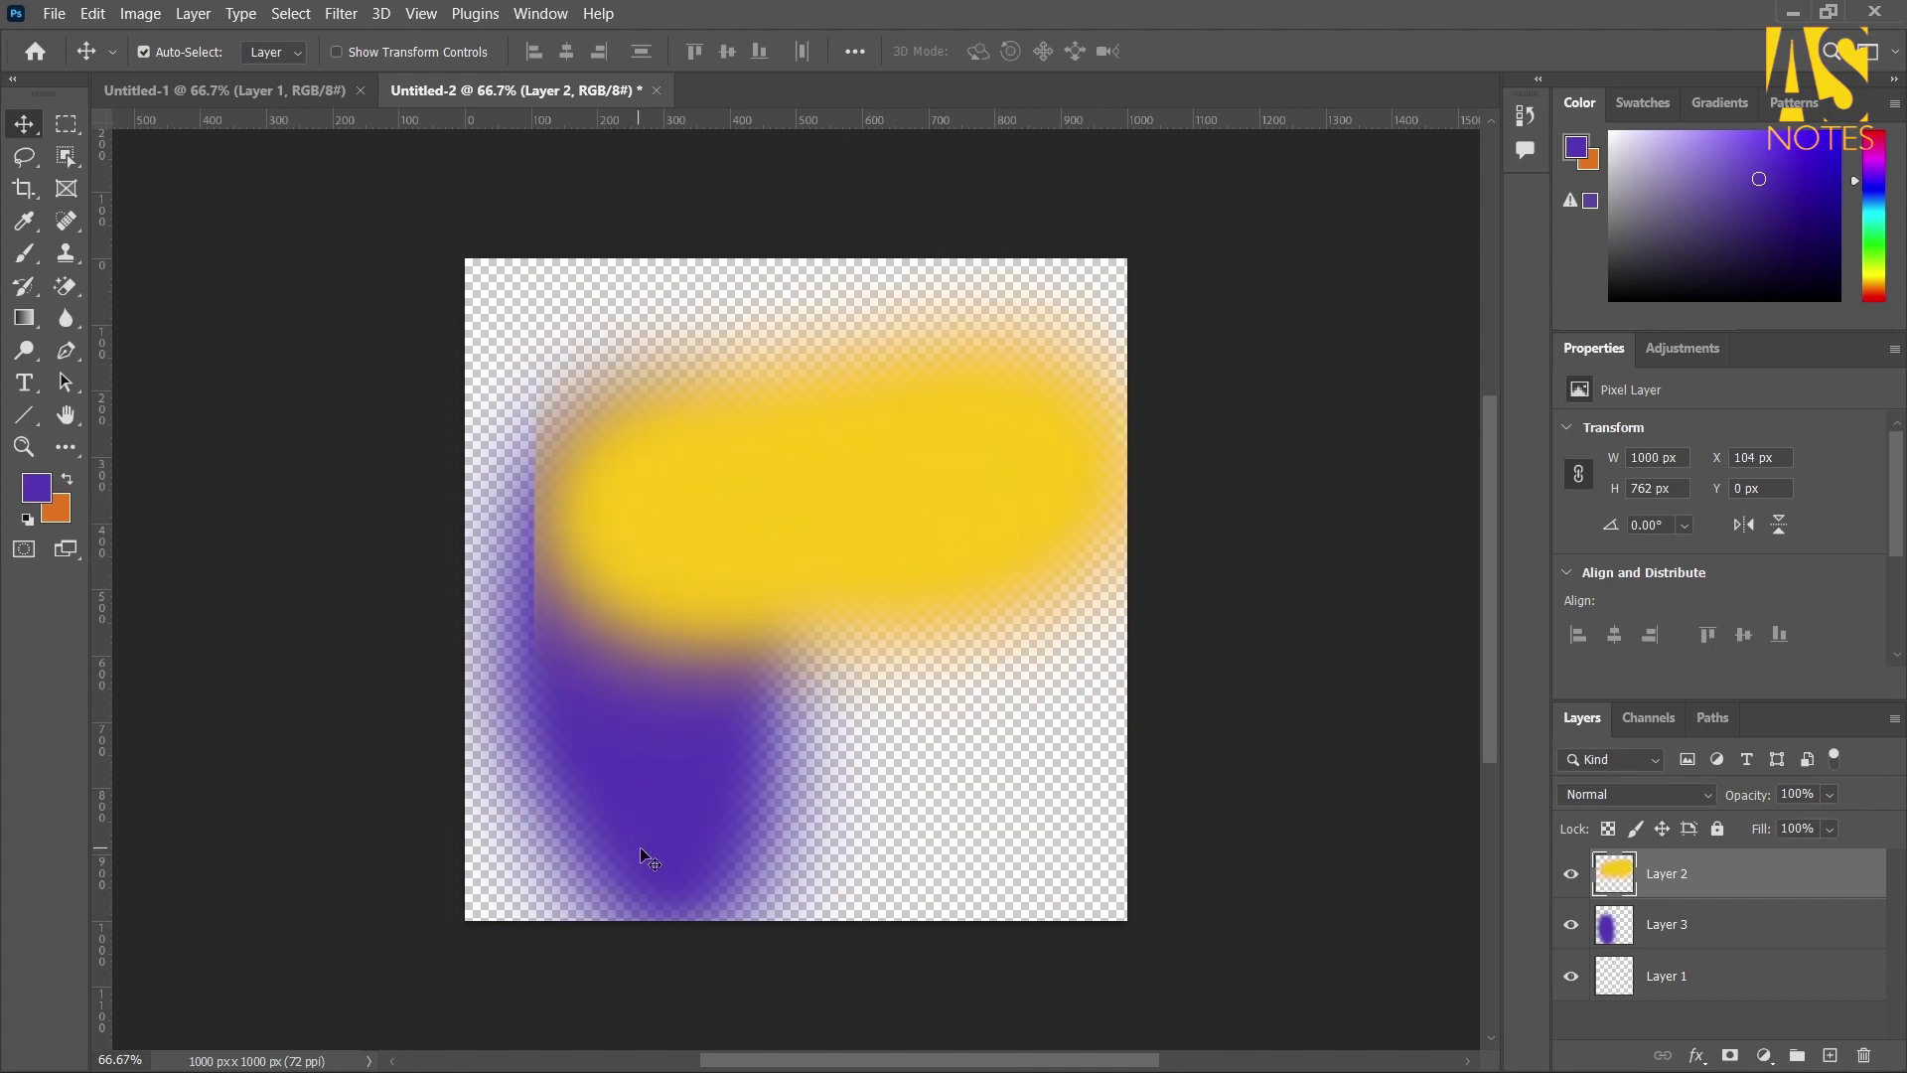
{"action": "left_click", "coordinate": [706, 823]}
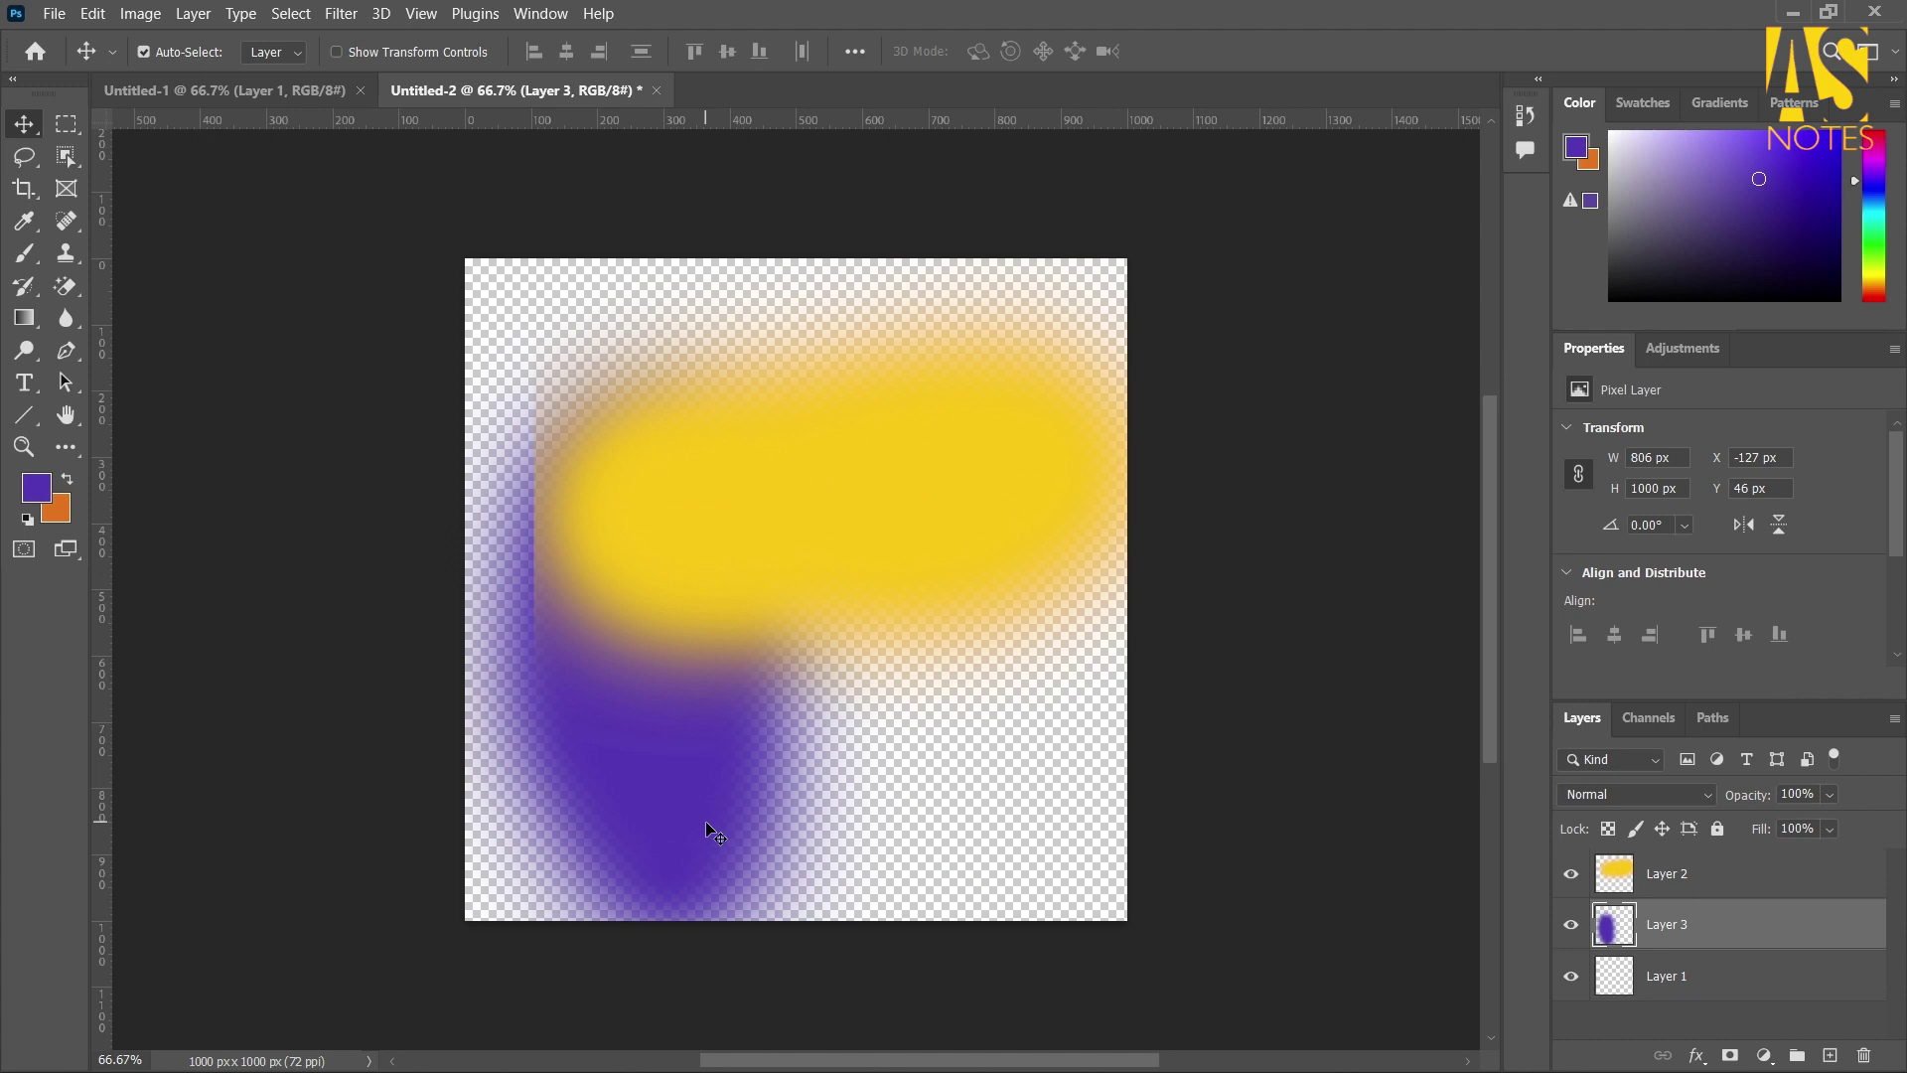
{"action": "left_click_drag", "start_coordinate": [830, 545], "coordinate": [787, 551]}
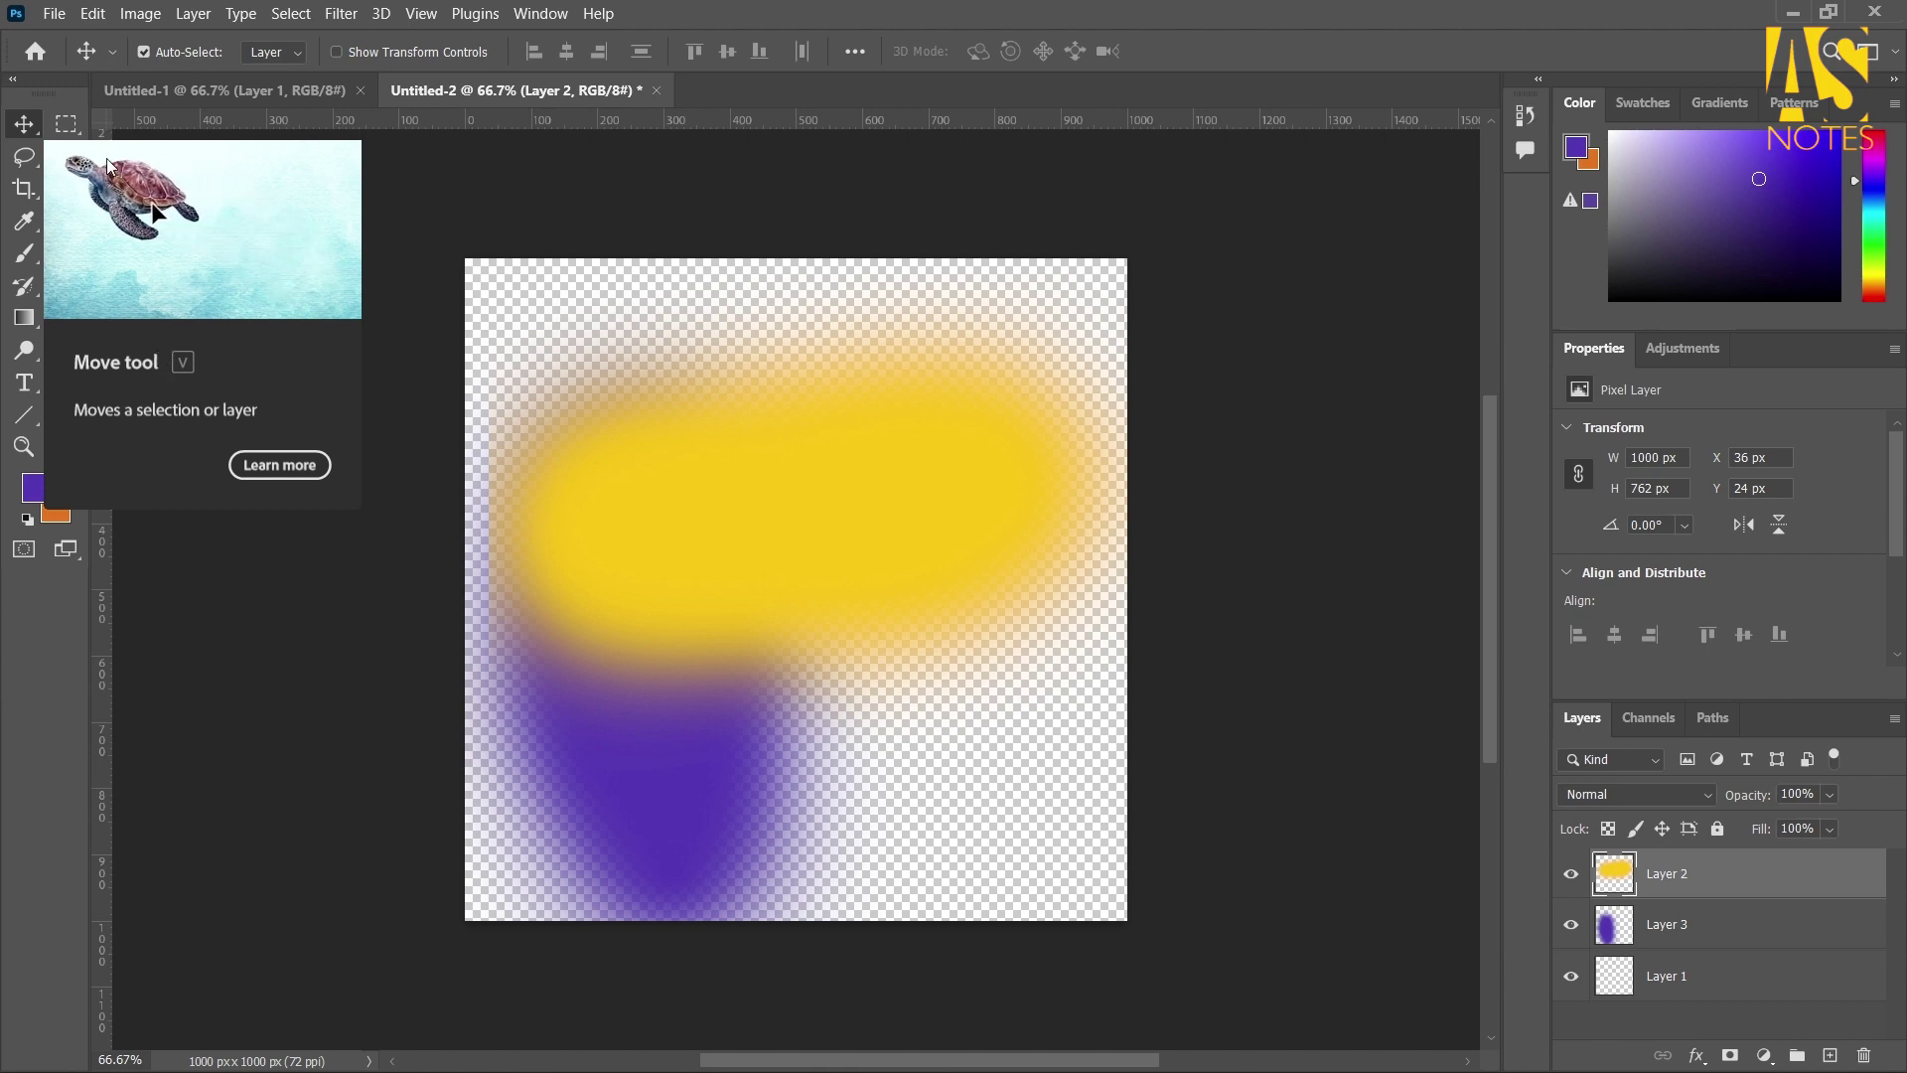
{"action": "left_click_drag", "start_coordinate": [783, 490], "coordinate": [849, 501]}
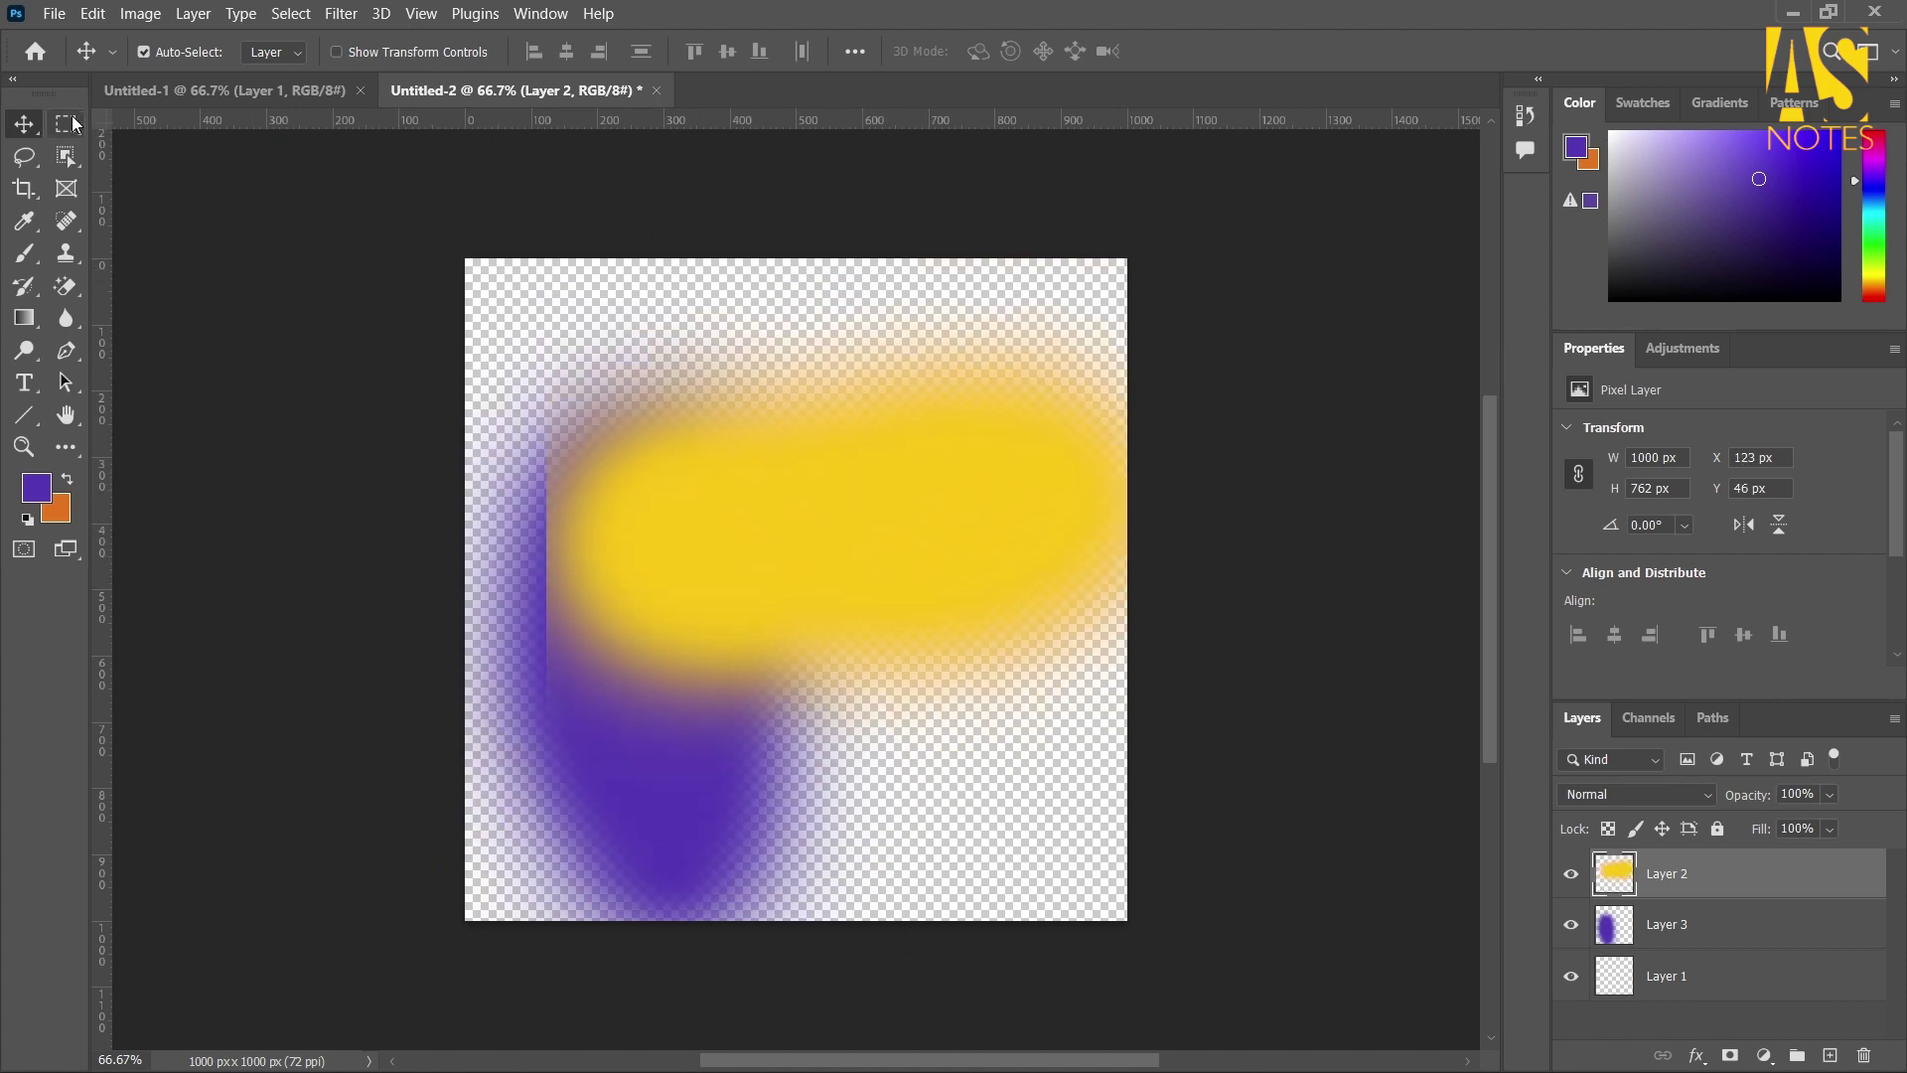
Draw a rectangular marquee selection about 673 x 765 px over the yellow and purple strokes
{"action": "left_click", "coordinate": [70, 128]}
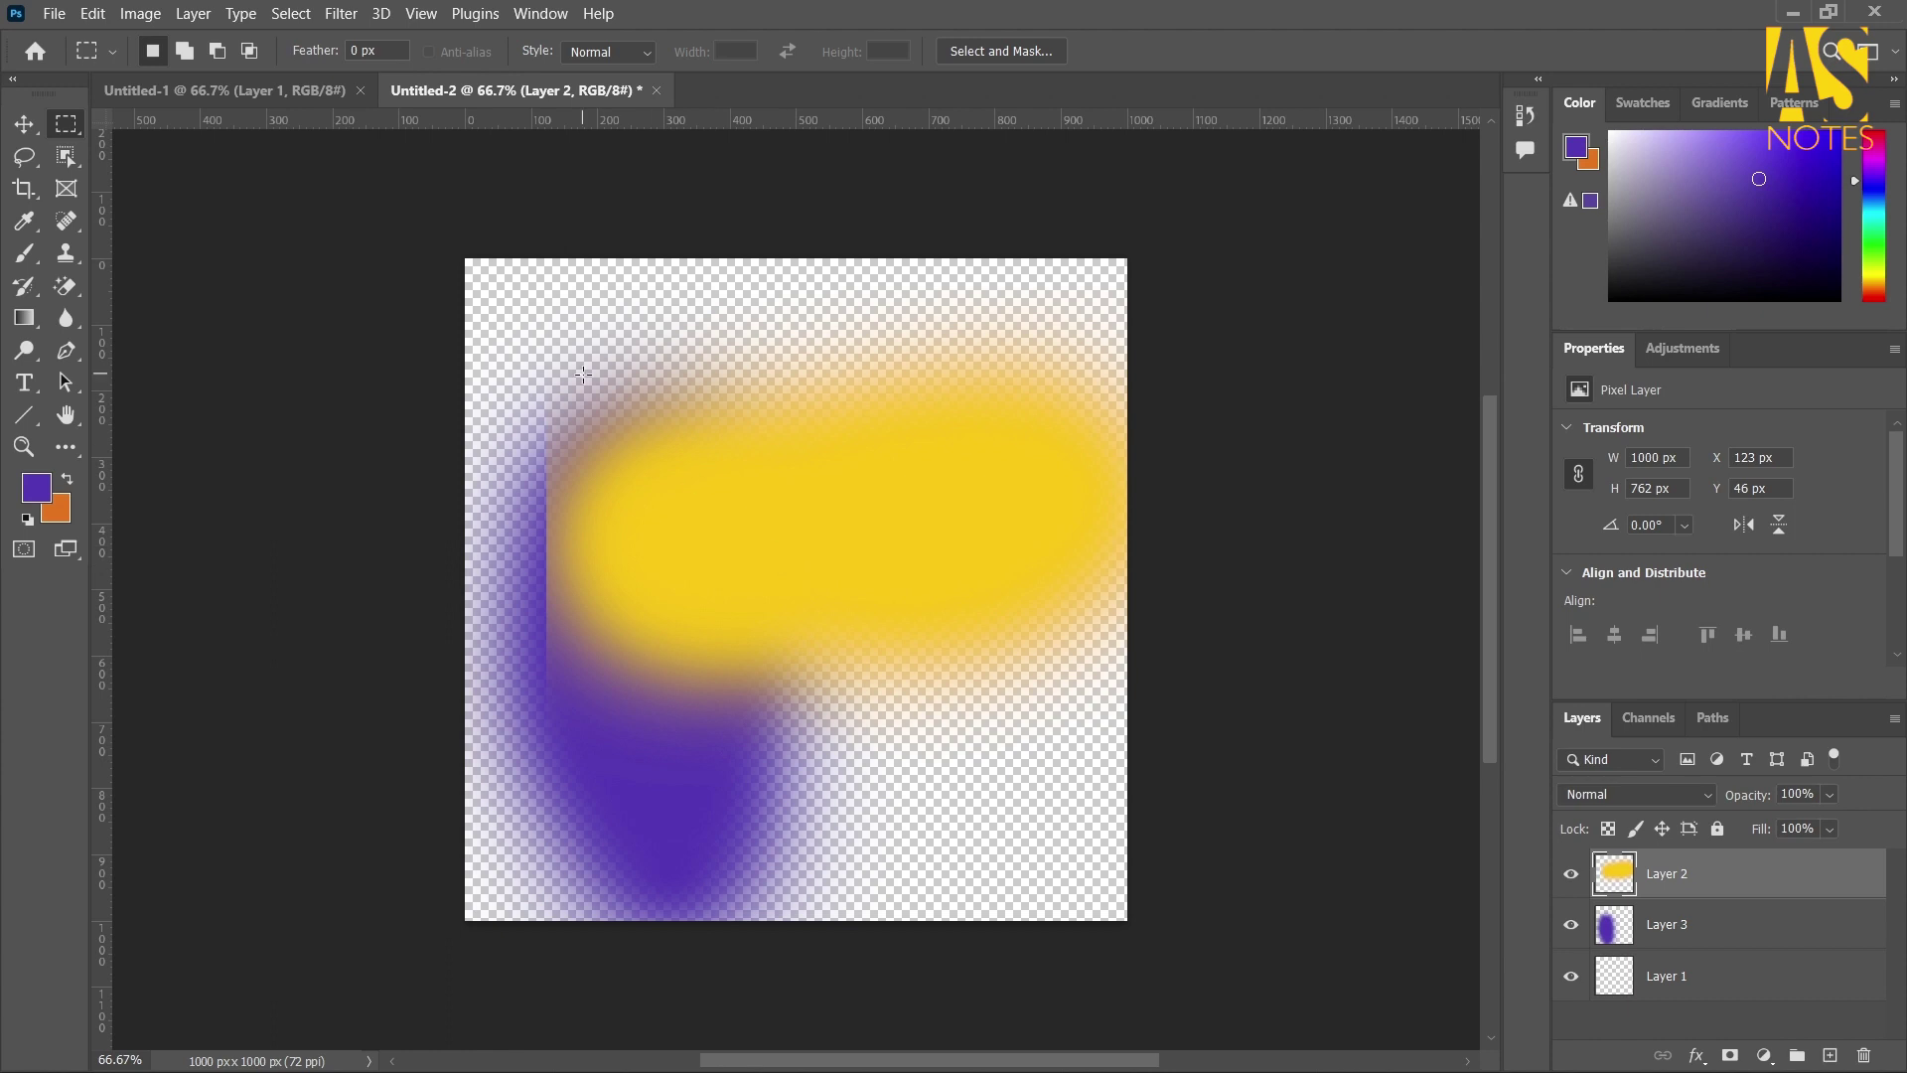
{"action": "left_click_drag", "start_coordinate": [586, 330], "coordinate": [1029, 837]}
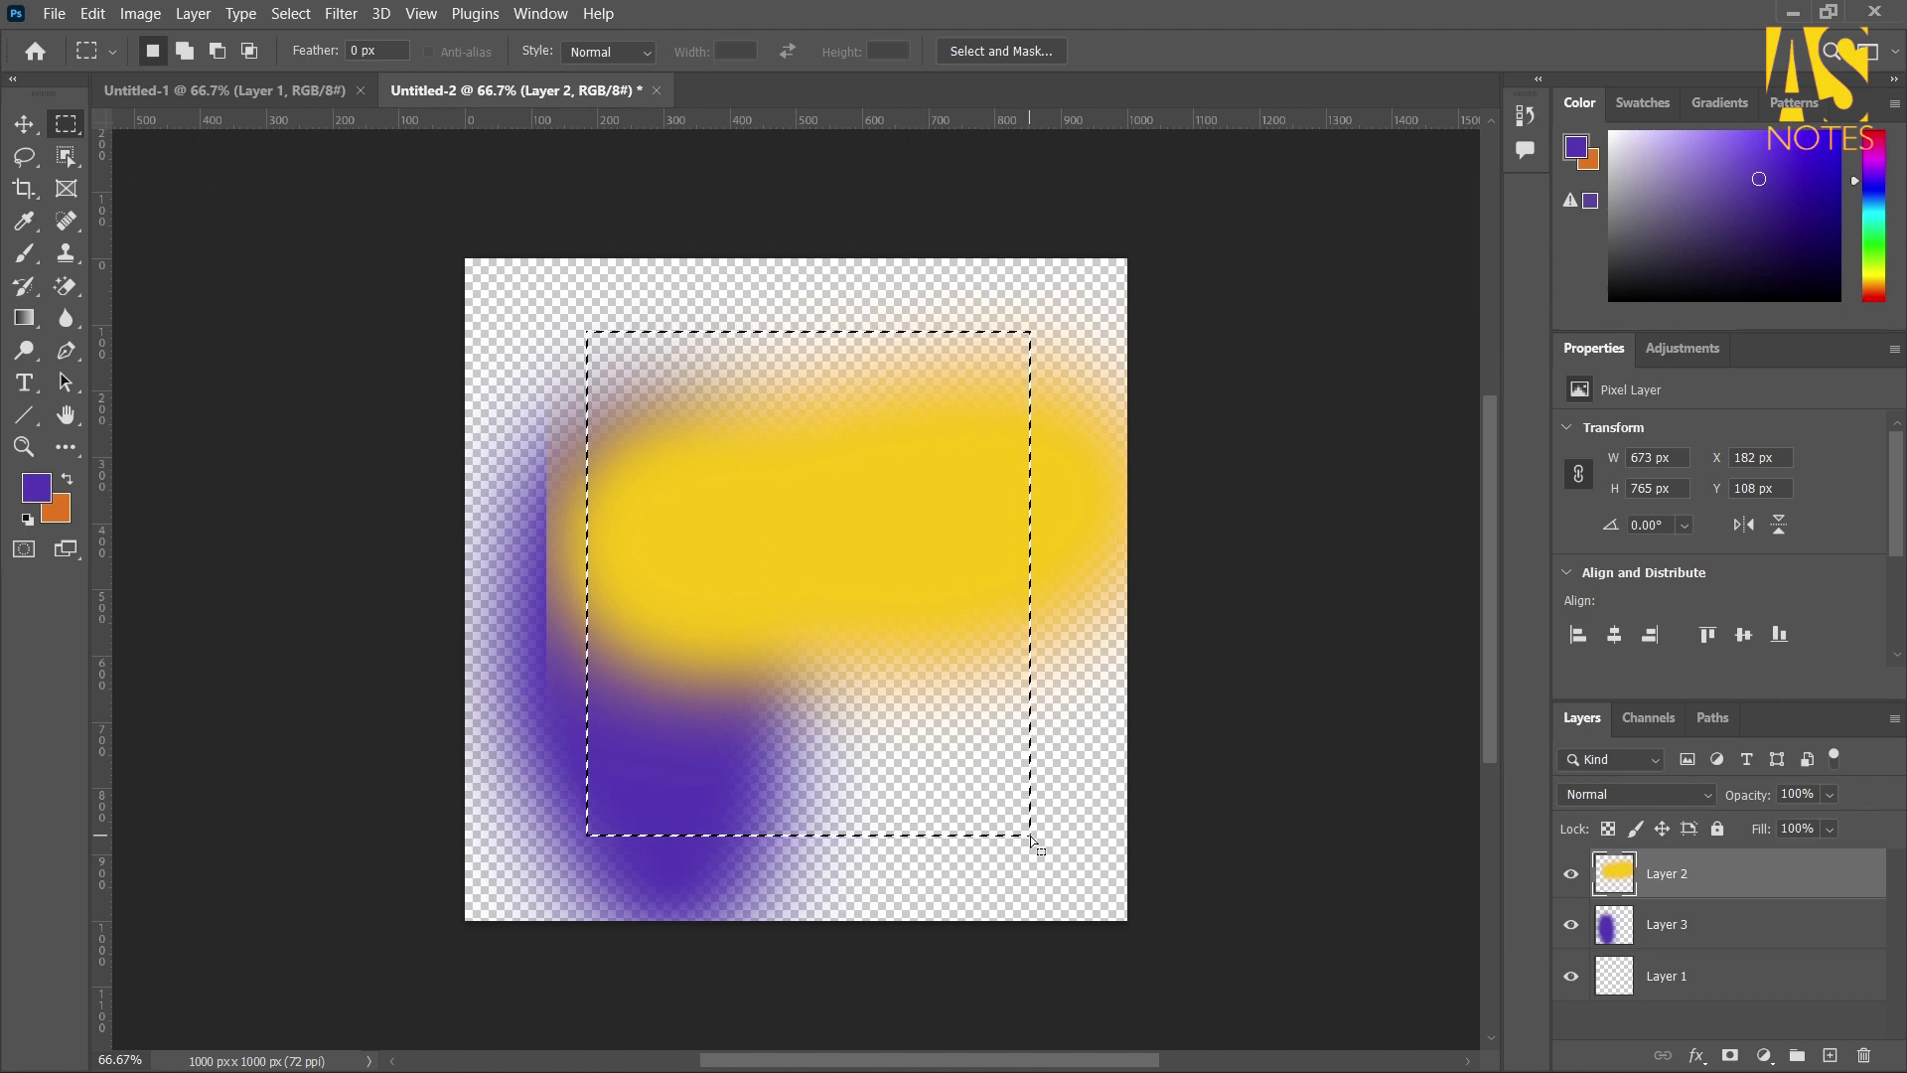
Add a new layer above Layer 2 and set the foreground colour to green #41b84f for the Brush
{"action": "left_click", "coordinate": [1829, 1056]}
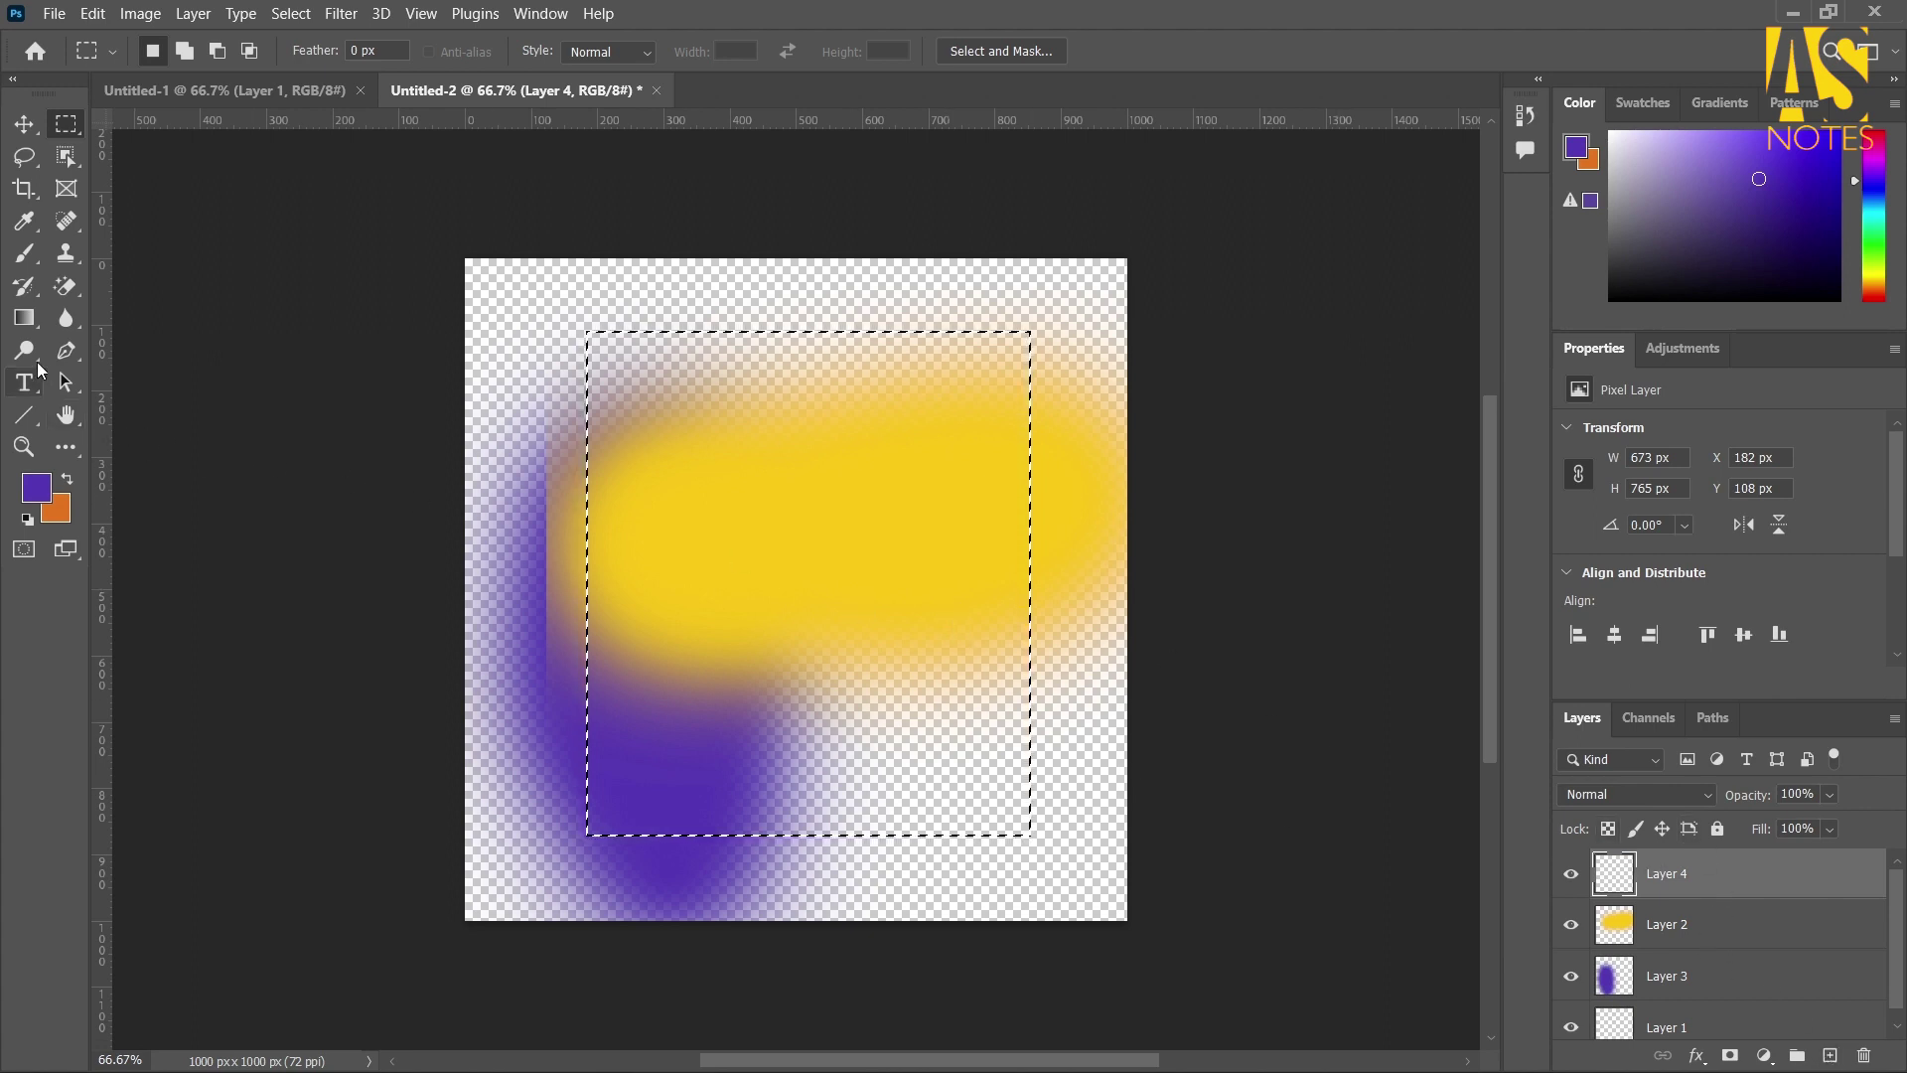
{"action": "left_click", "coordinate": [24, 252]}
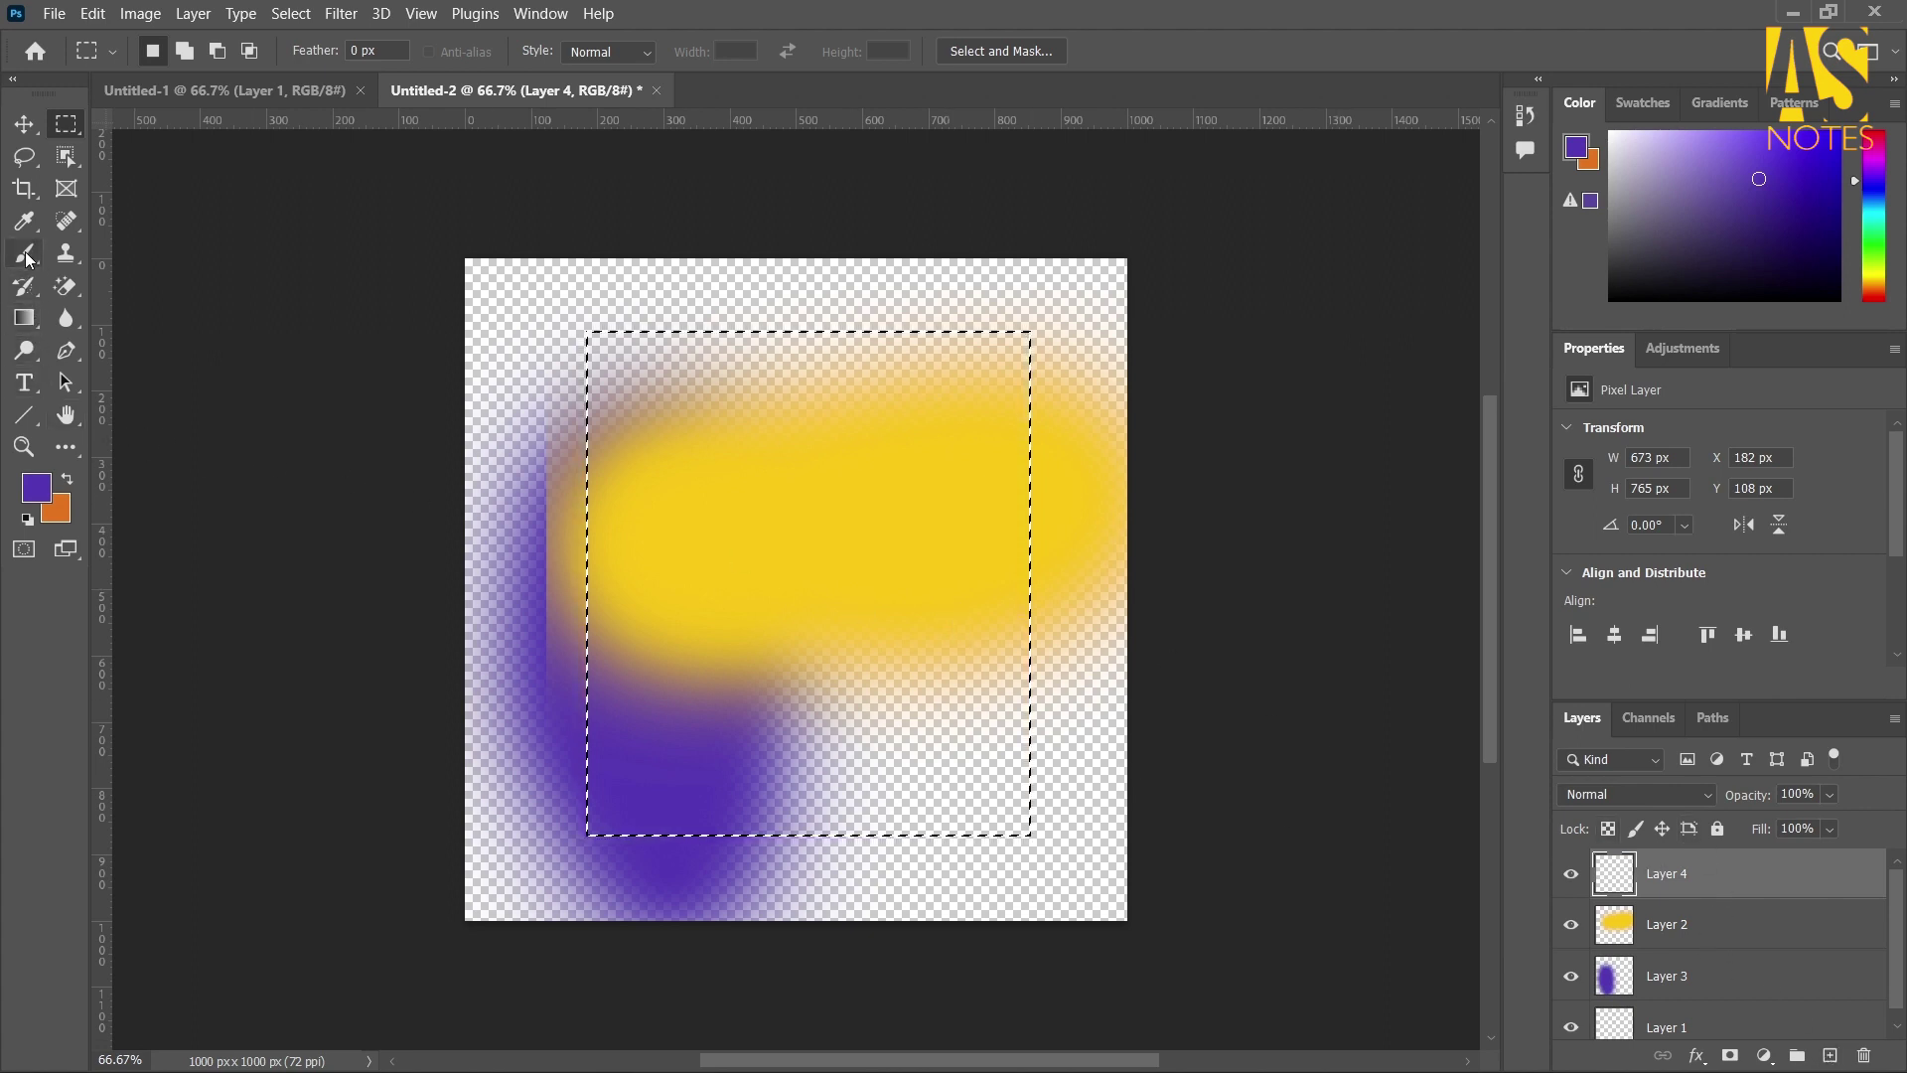
{"action": "left_click", "coordinate": [50, 497]}
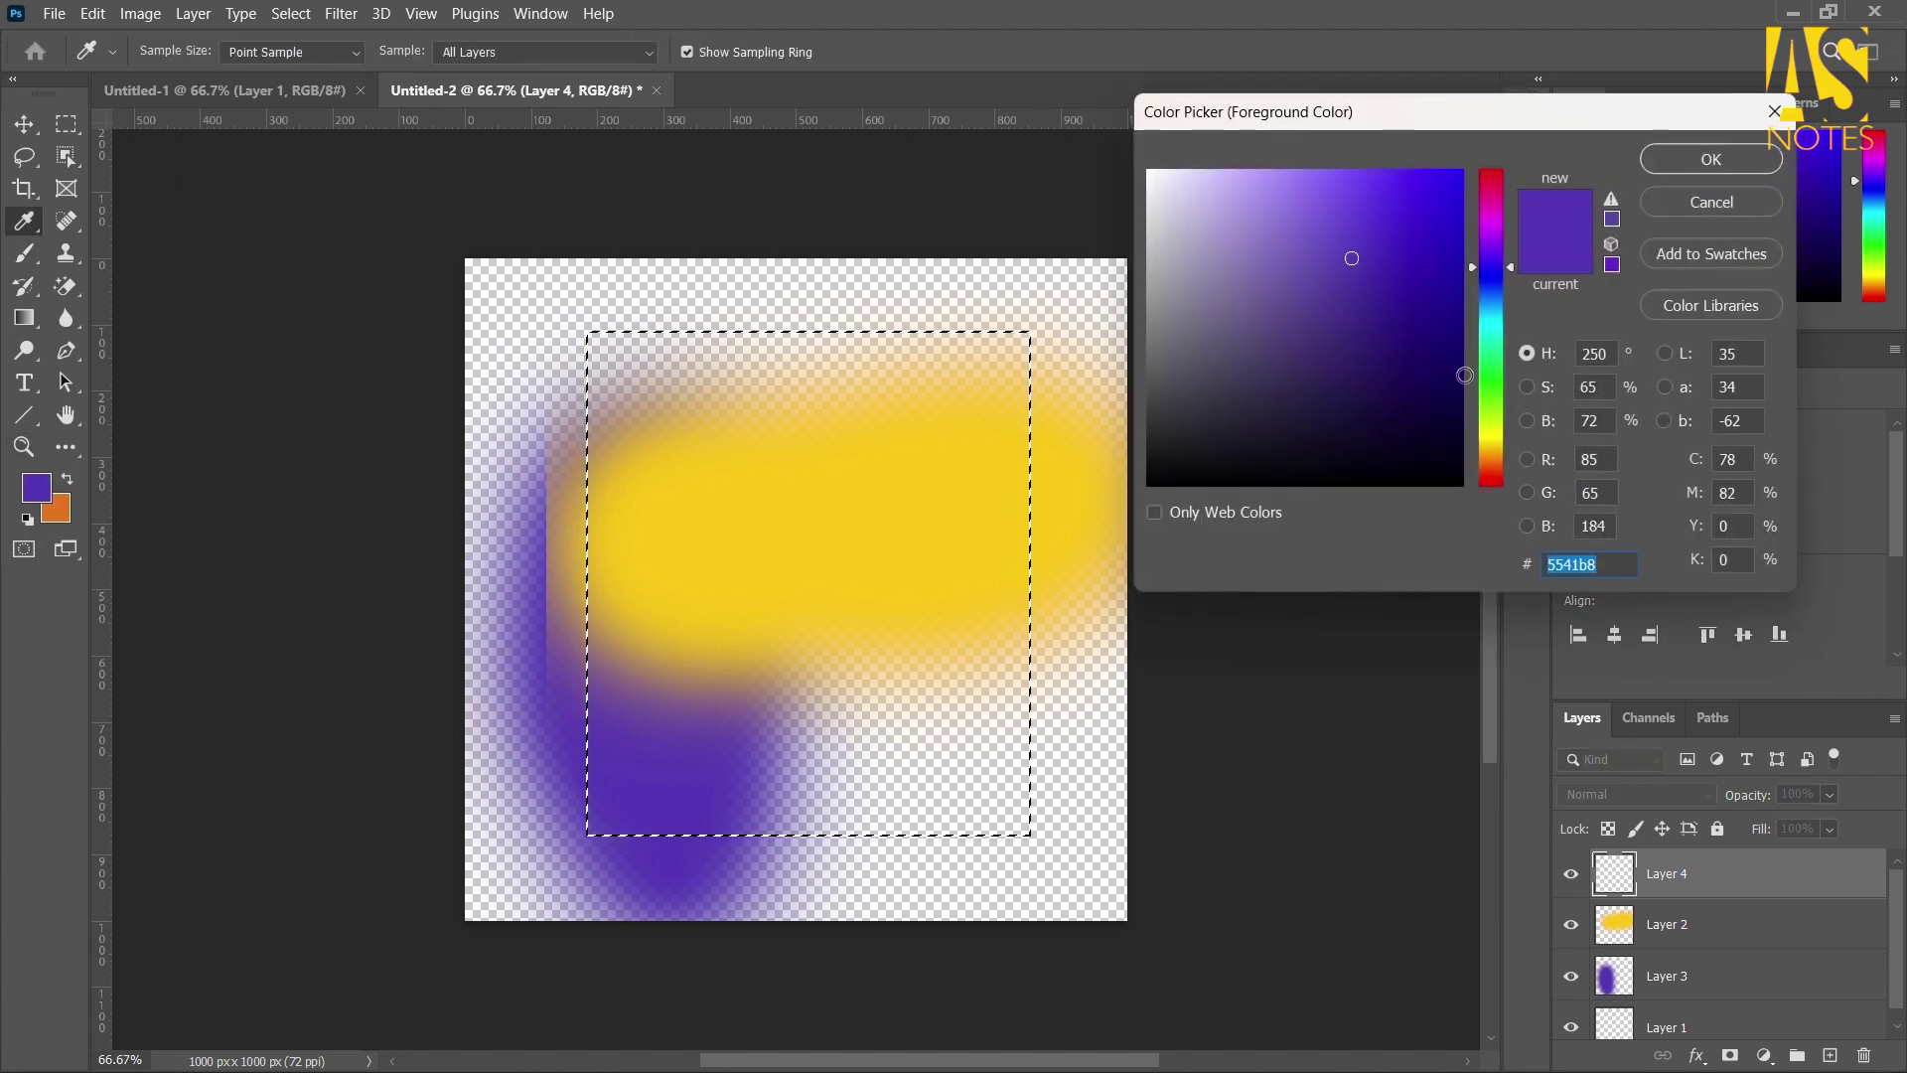
{"action": "left_click", "coordinate": [1493, 378]}
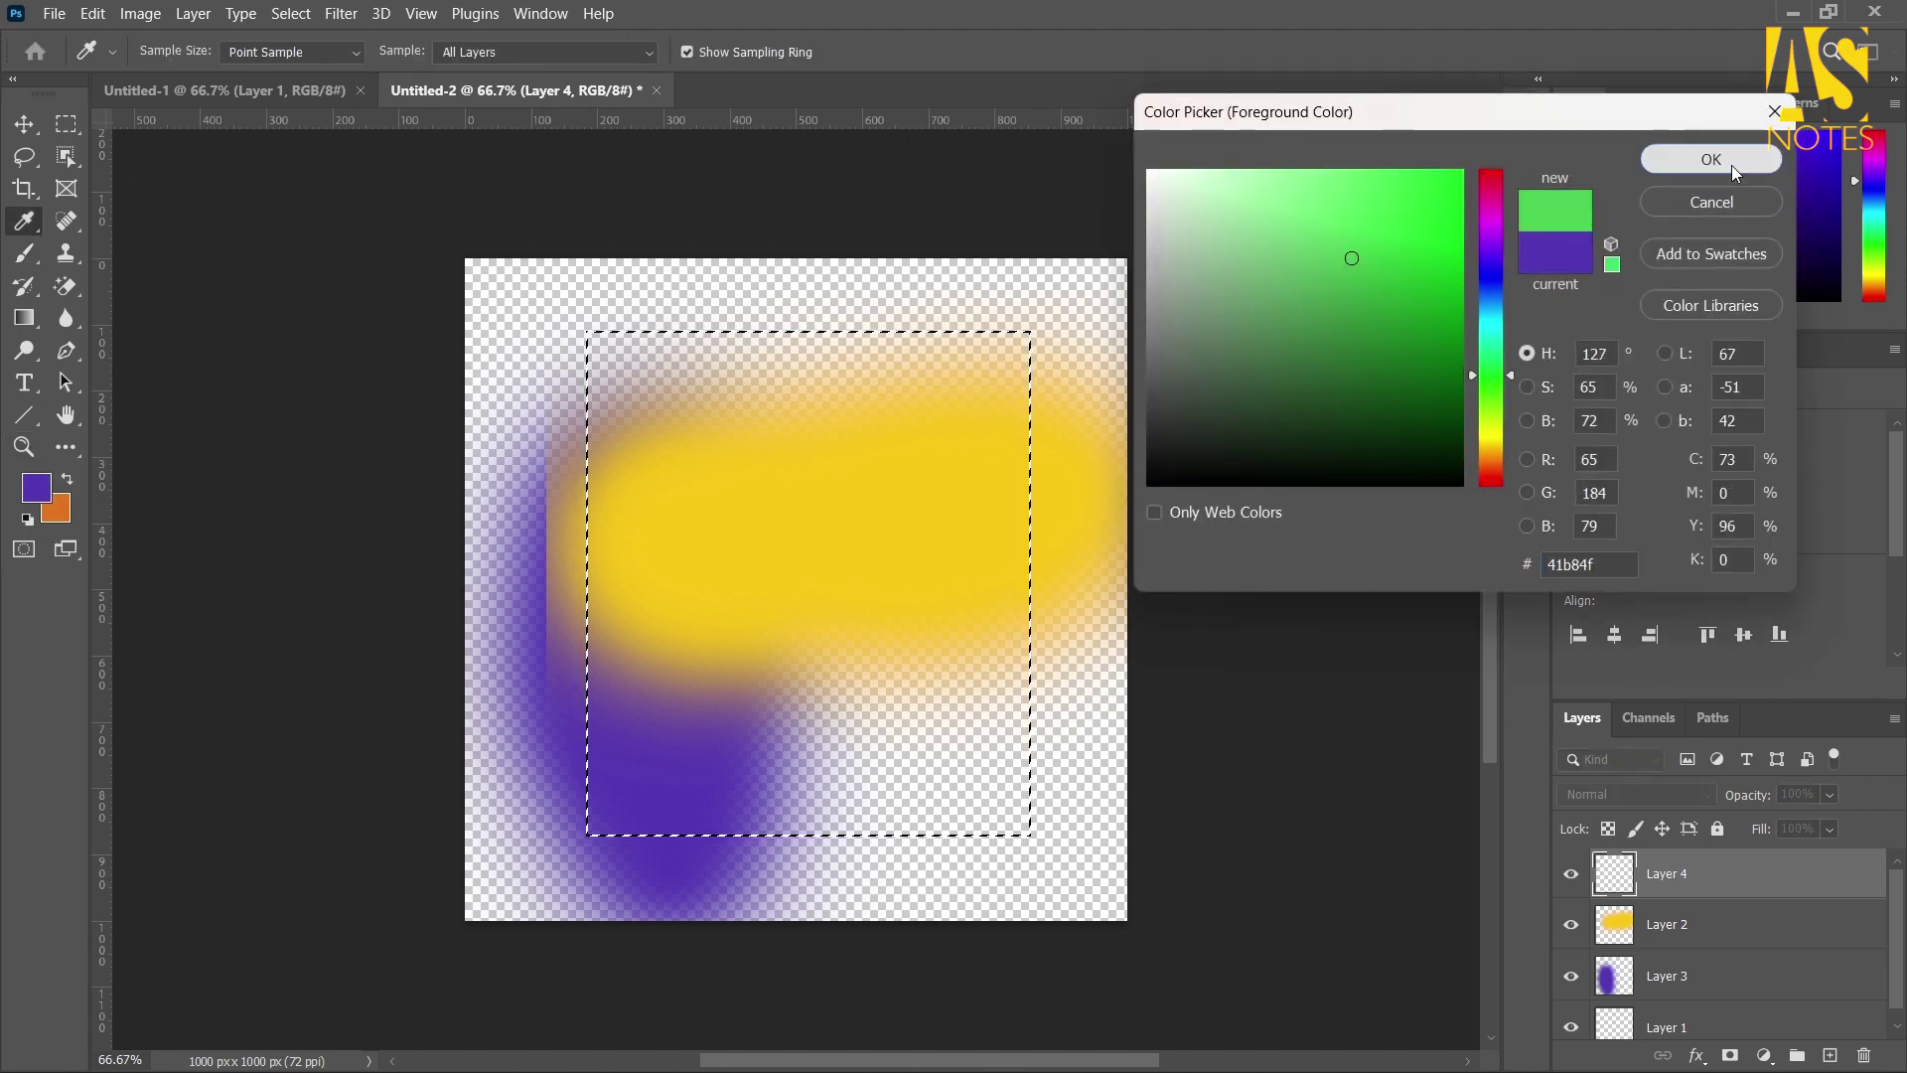
{"action": "left_click", "coordinate": [1730, 164]}
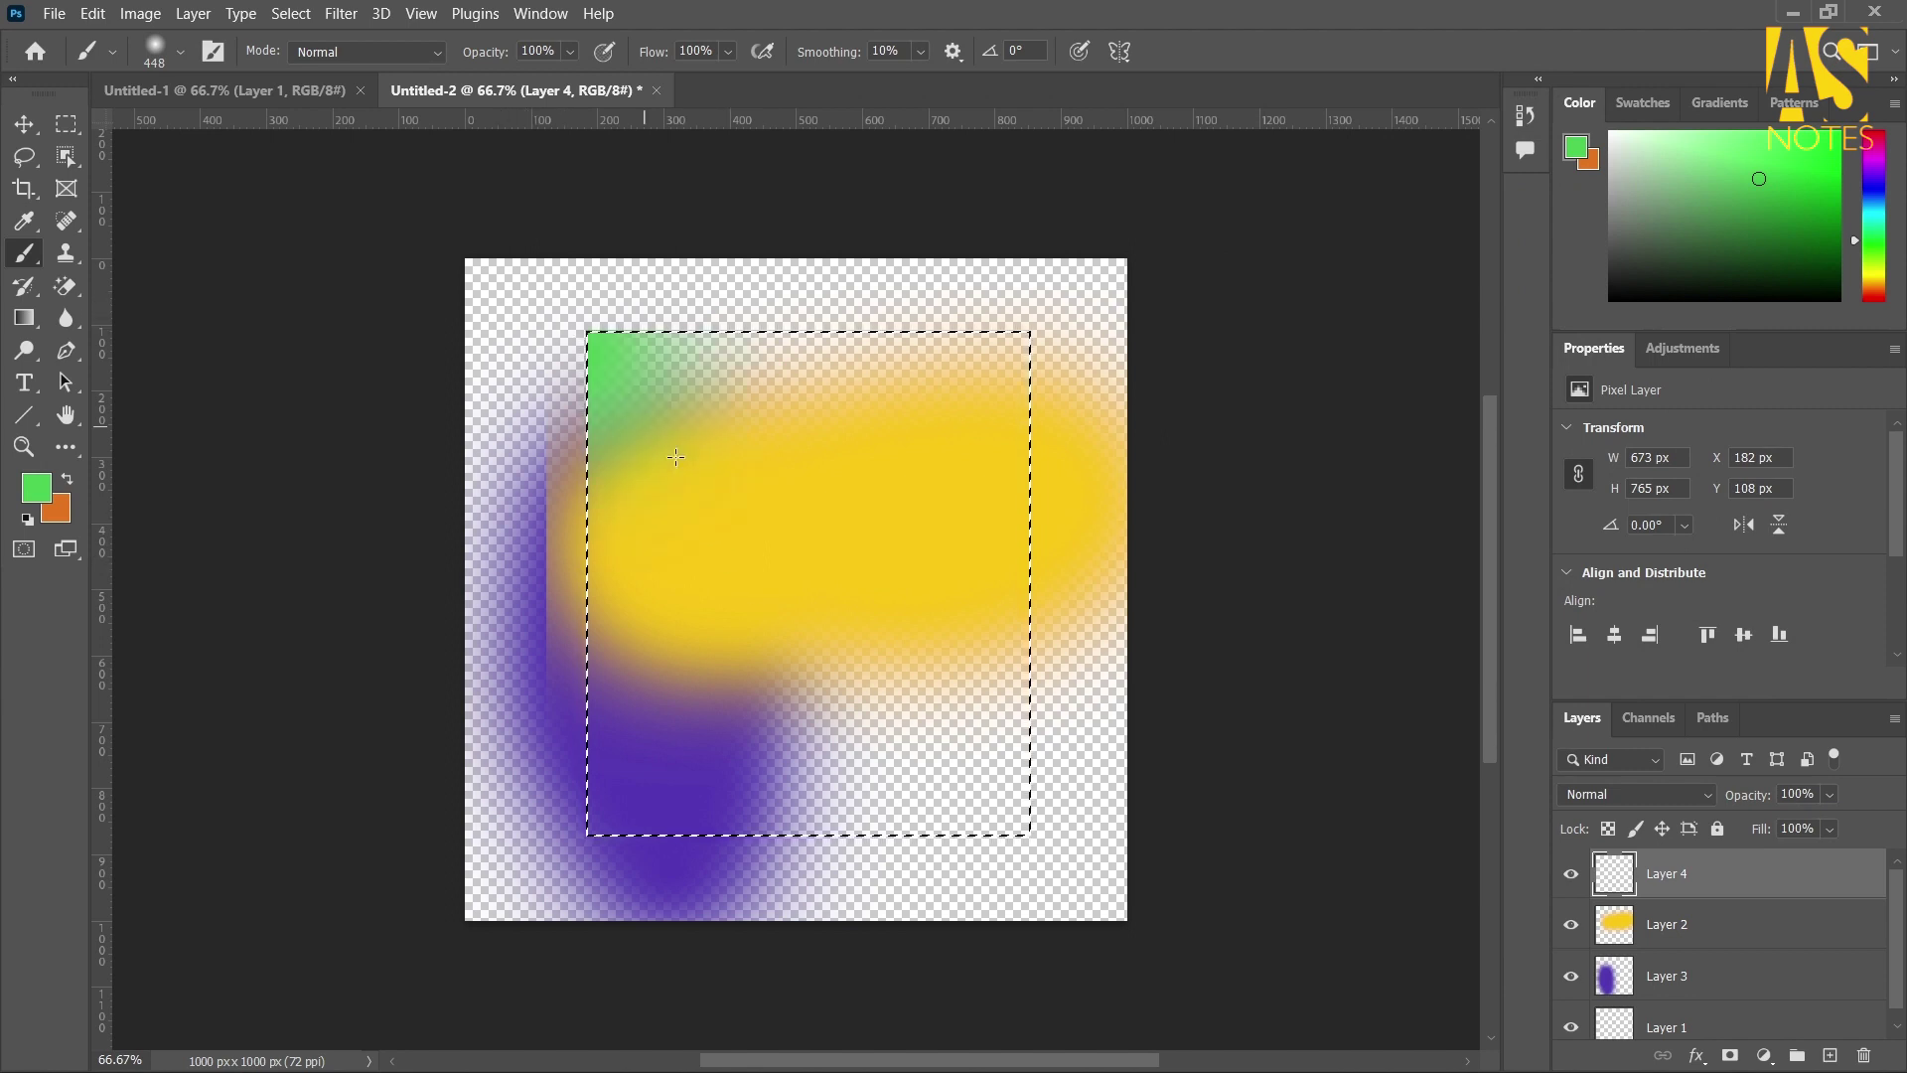
Brush green across the whole rectangular selection on Layer 4 until it is completely covered
{"action": "left_click_drag", "start_coordinate": [675, 456], "coordinate": [1099, 801]}
{"action": "left_click_drag", "start_coordinate": [874, 457], "coordinate": [531, 771]}
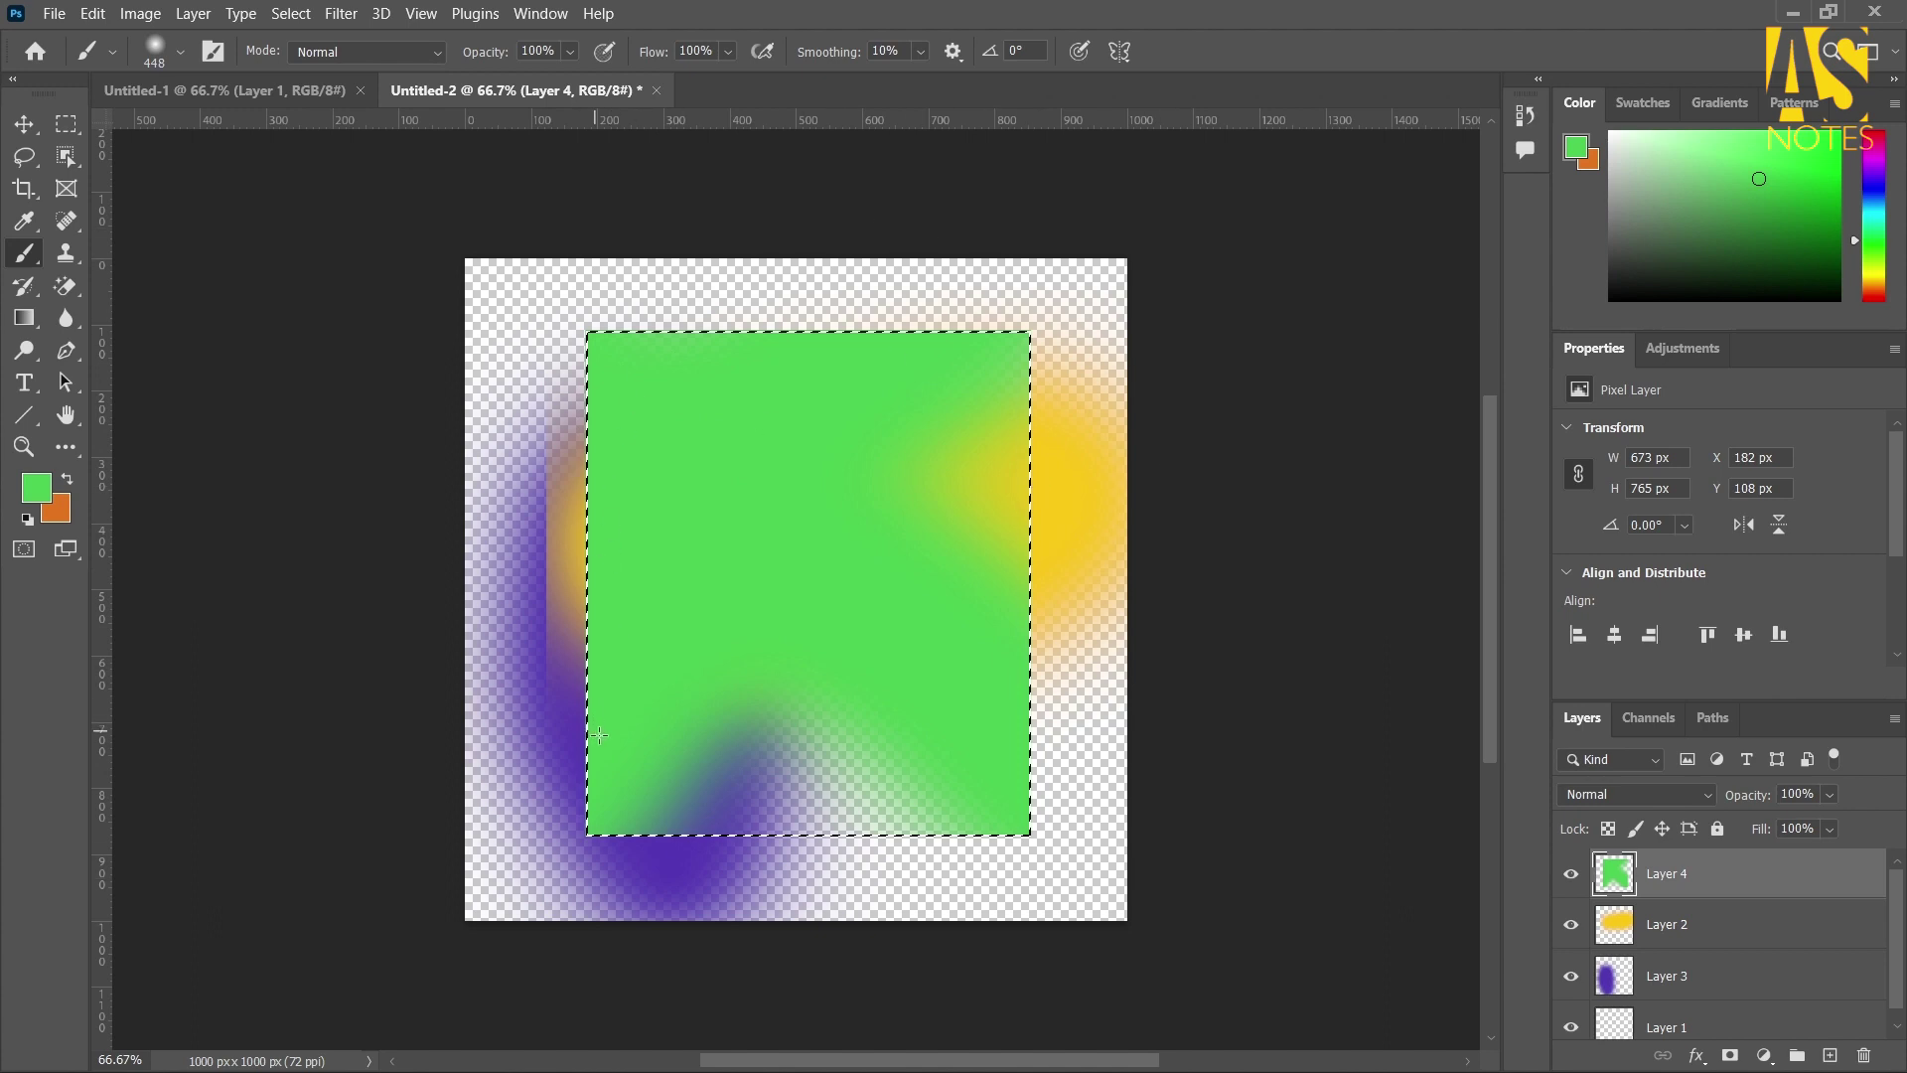
{"action": "mouse_move", "coordinate": [795, 727]}
{"action": "left_mouse_down"}
{"action": "mouse_move", "coordinate": [748, 860]}
{"action": "mouse_move", "coordinate": [758, 738]}
{"action": "mouse_move", "coordinate": [1050, 831]}
{"action": "mouse_move", "coordinate": [904, 399]}
{"action": "mouse_move", "coordinate": [914, 748]}
{"action": "mouse_move", "coordinate": [1111, 373]}
{"action": "left_mouse_up"}
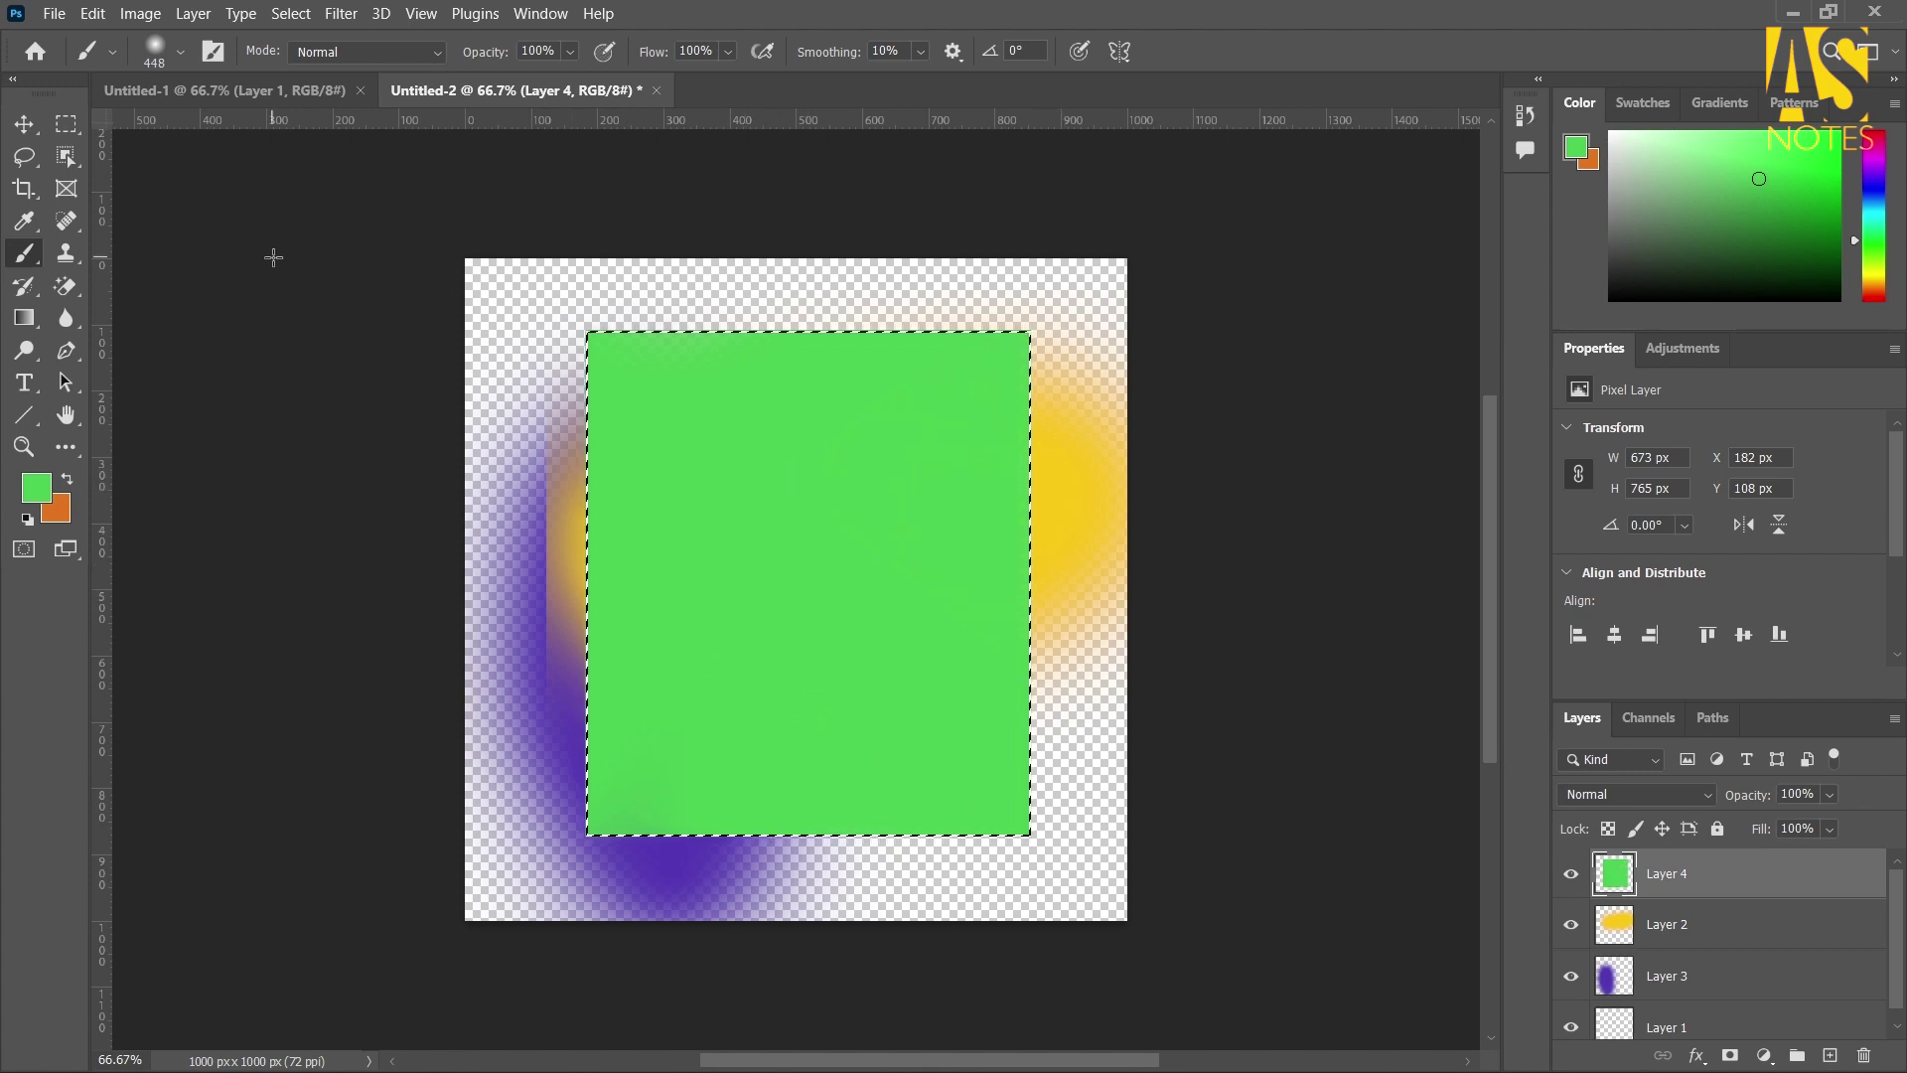
Deselect the rectangular marquee around the green block
{"action": "left_click", "coordinate": [34, 128]}
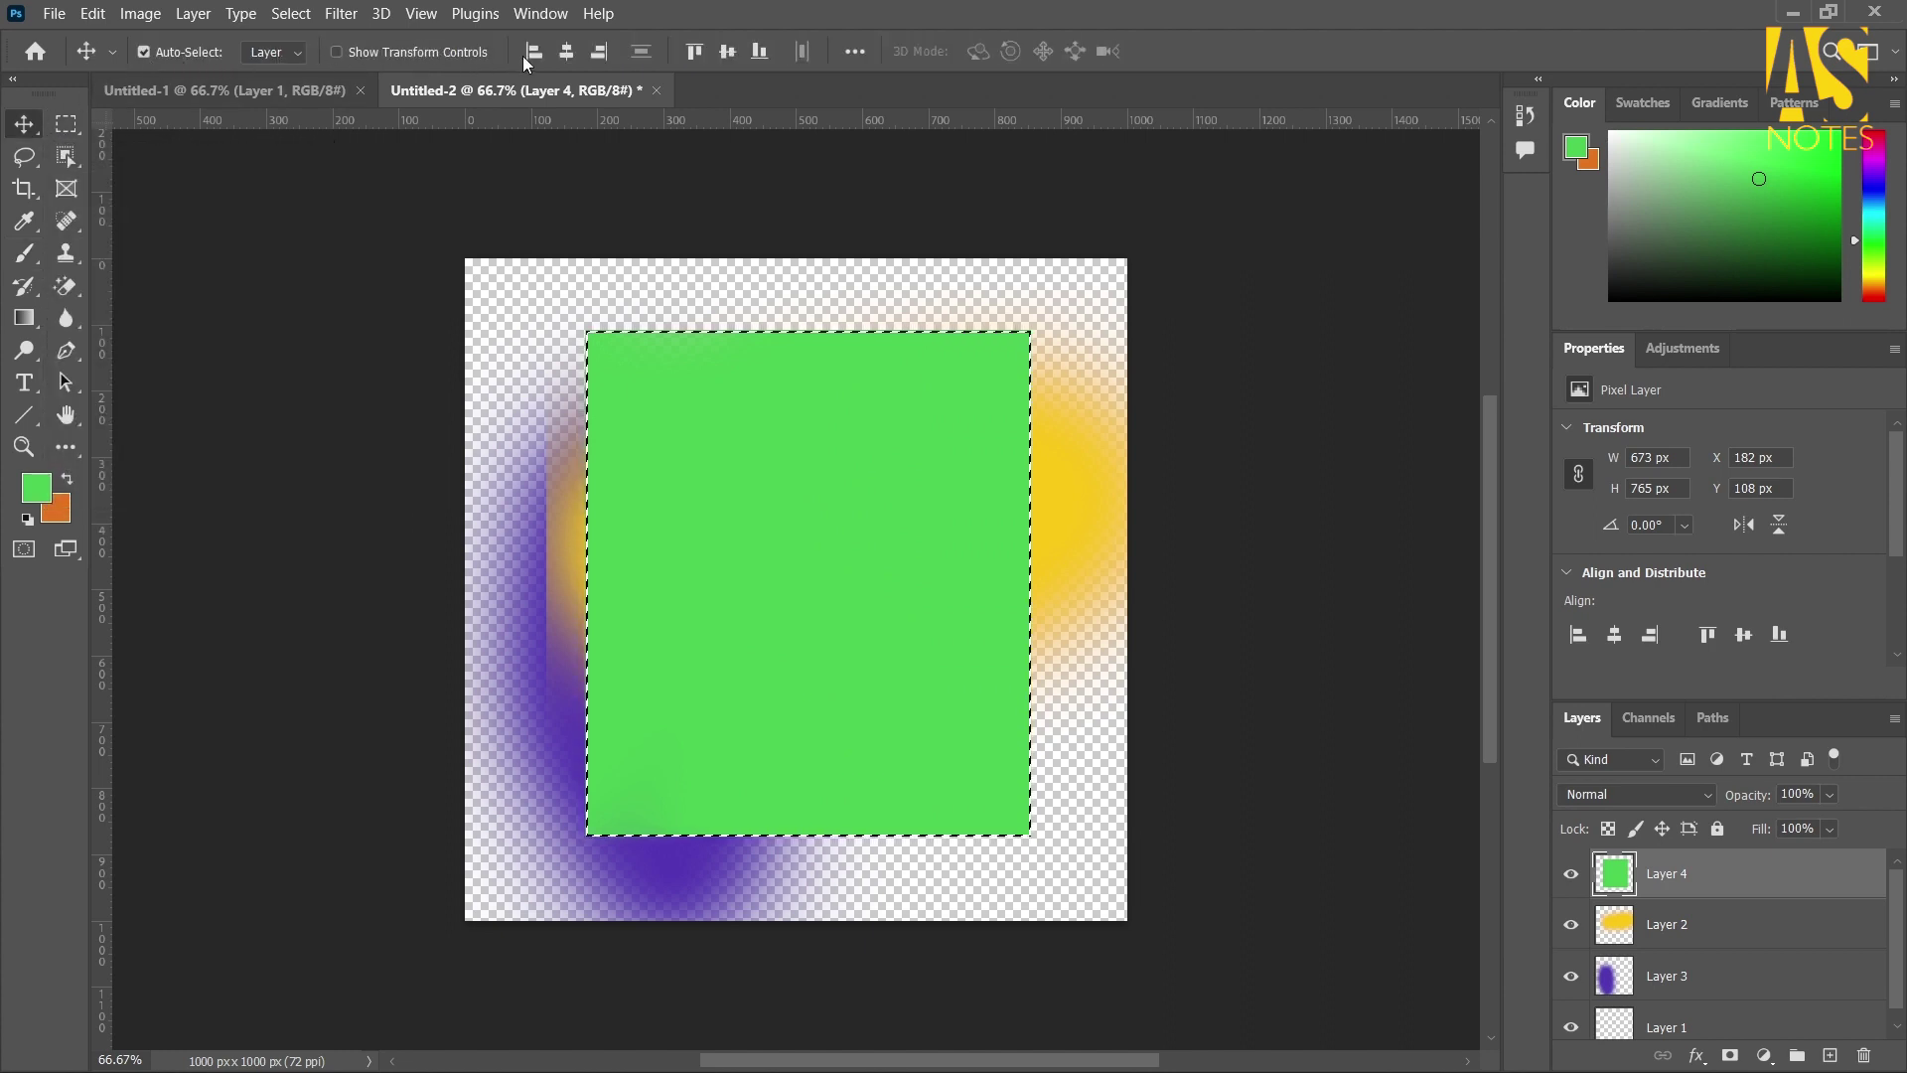
{"action": "left_click", "coordinate": [67, 126]}
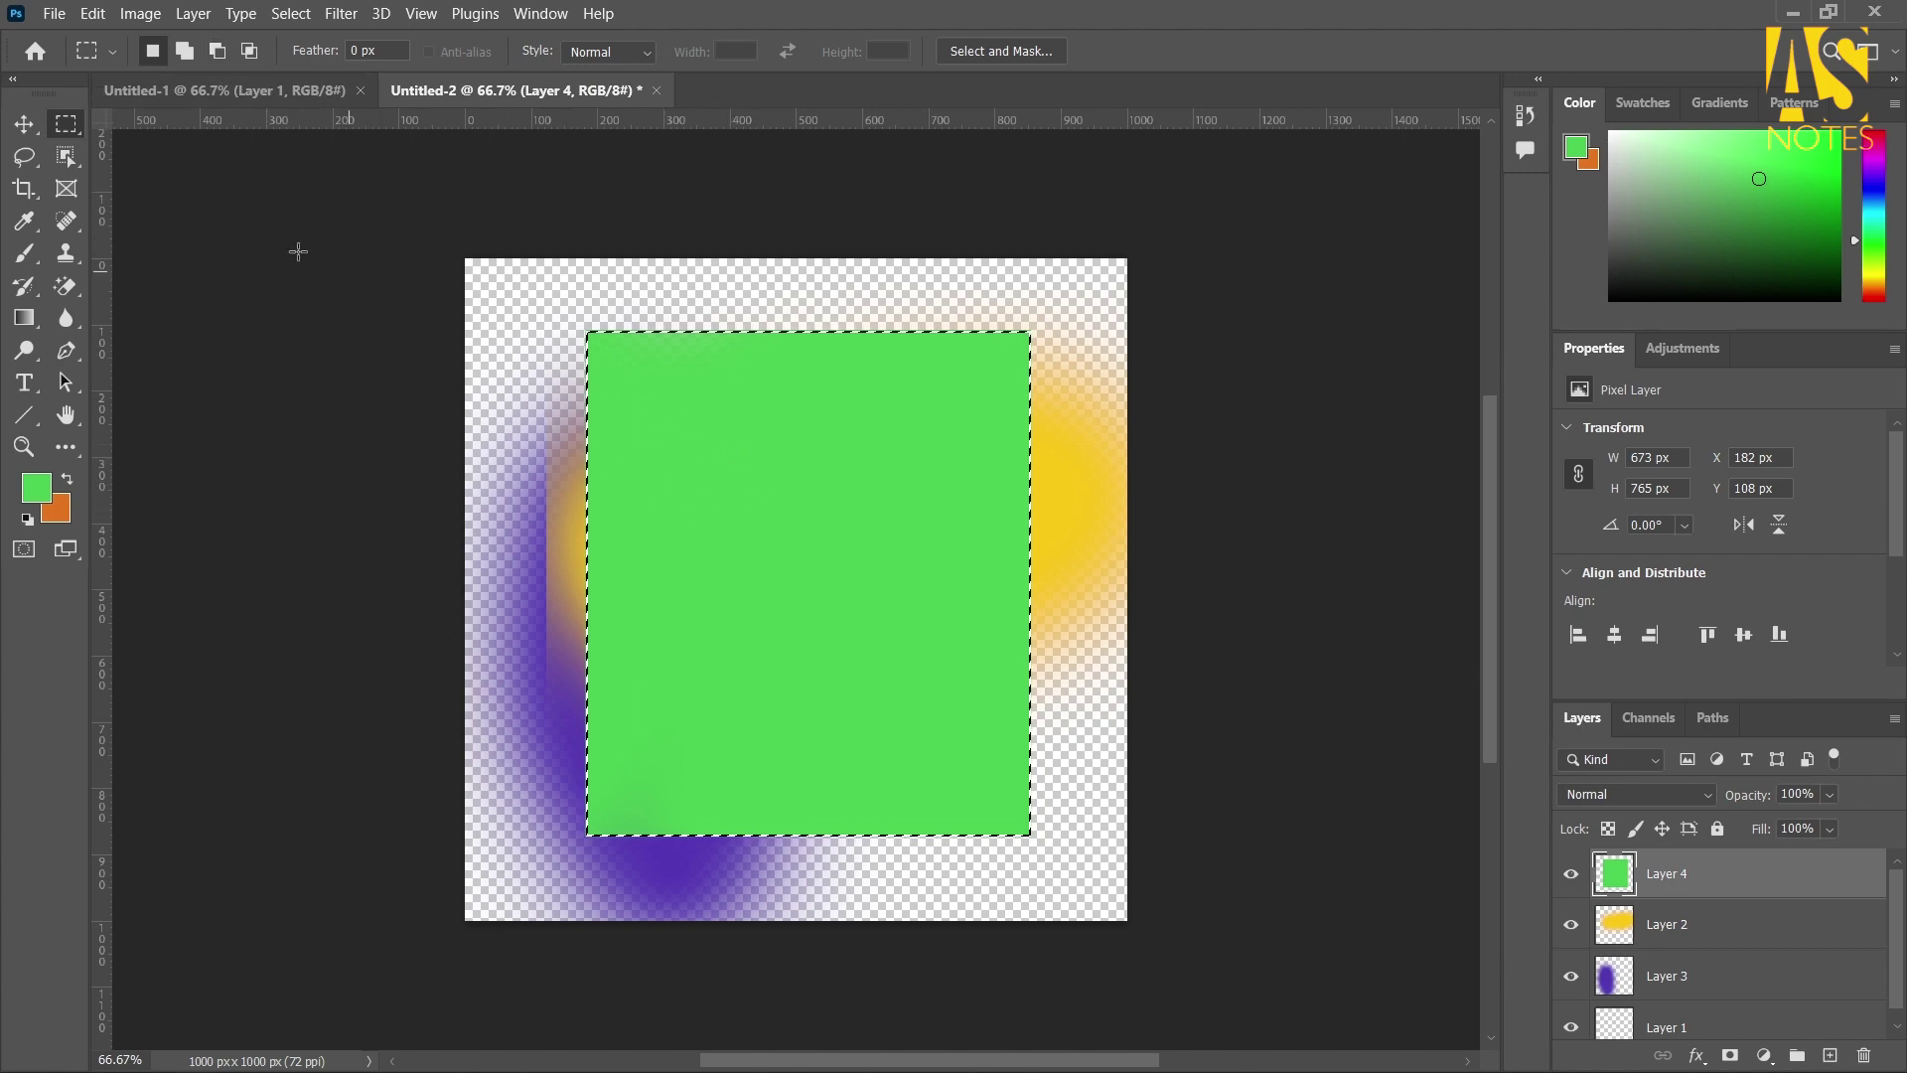
{"action": "left_click", "coordinate": [535, 314]}
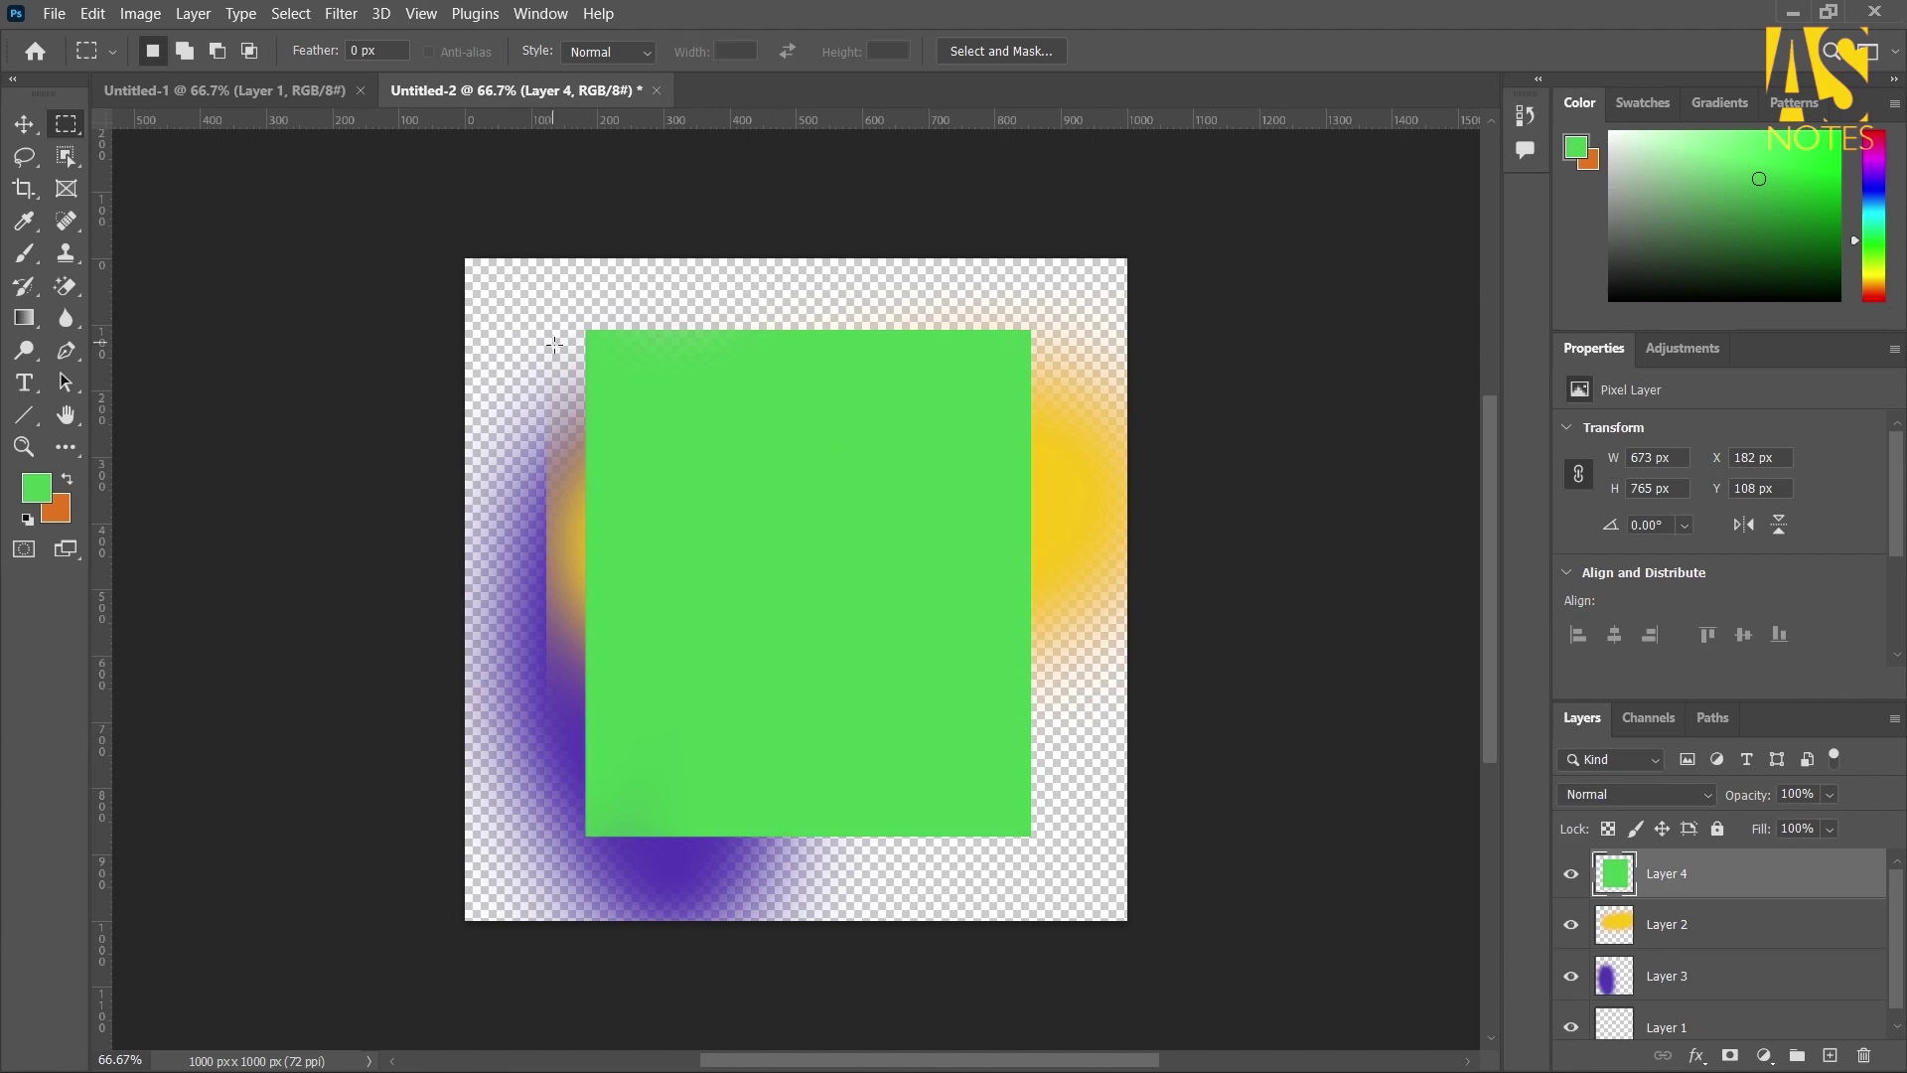
Draw a marquee about 409 x 328 px over the green block's upper-left corner and subtract a second rectangle from its lower-right corner
{"action": "left_click", "coordinate": [196, 59]}
{"action": "left_click", "coordinate": [221, 54]}
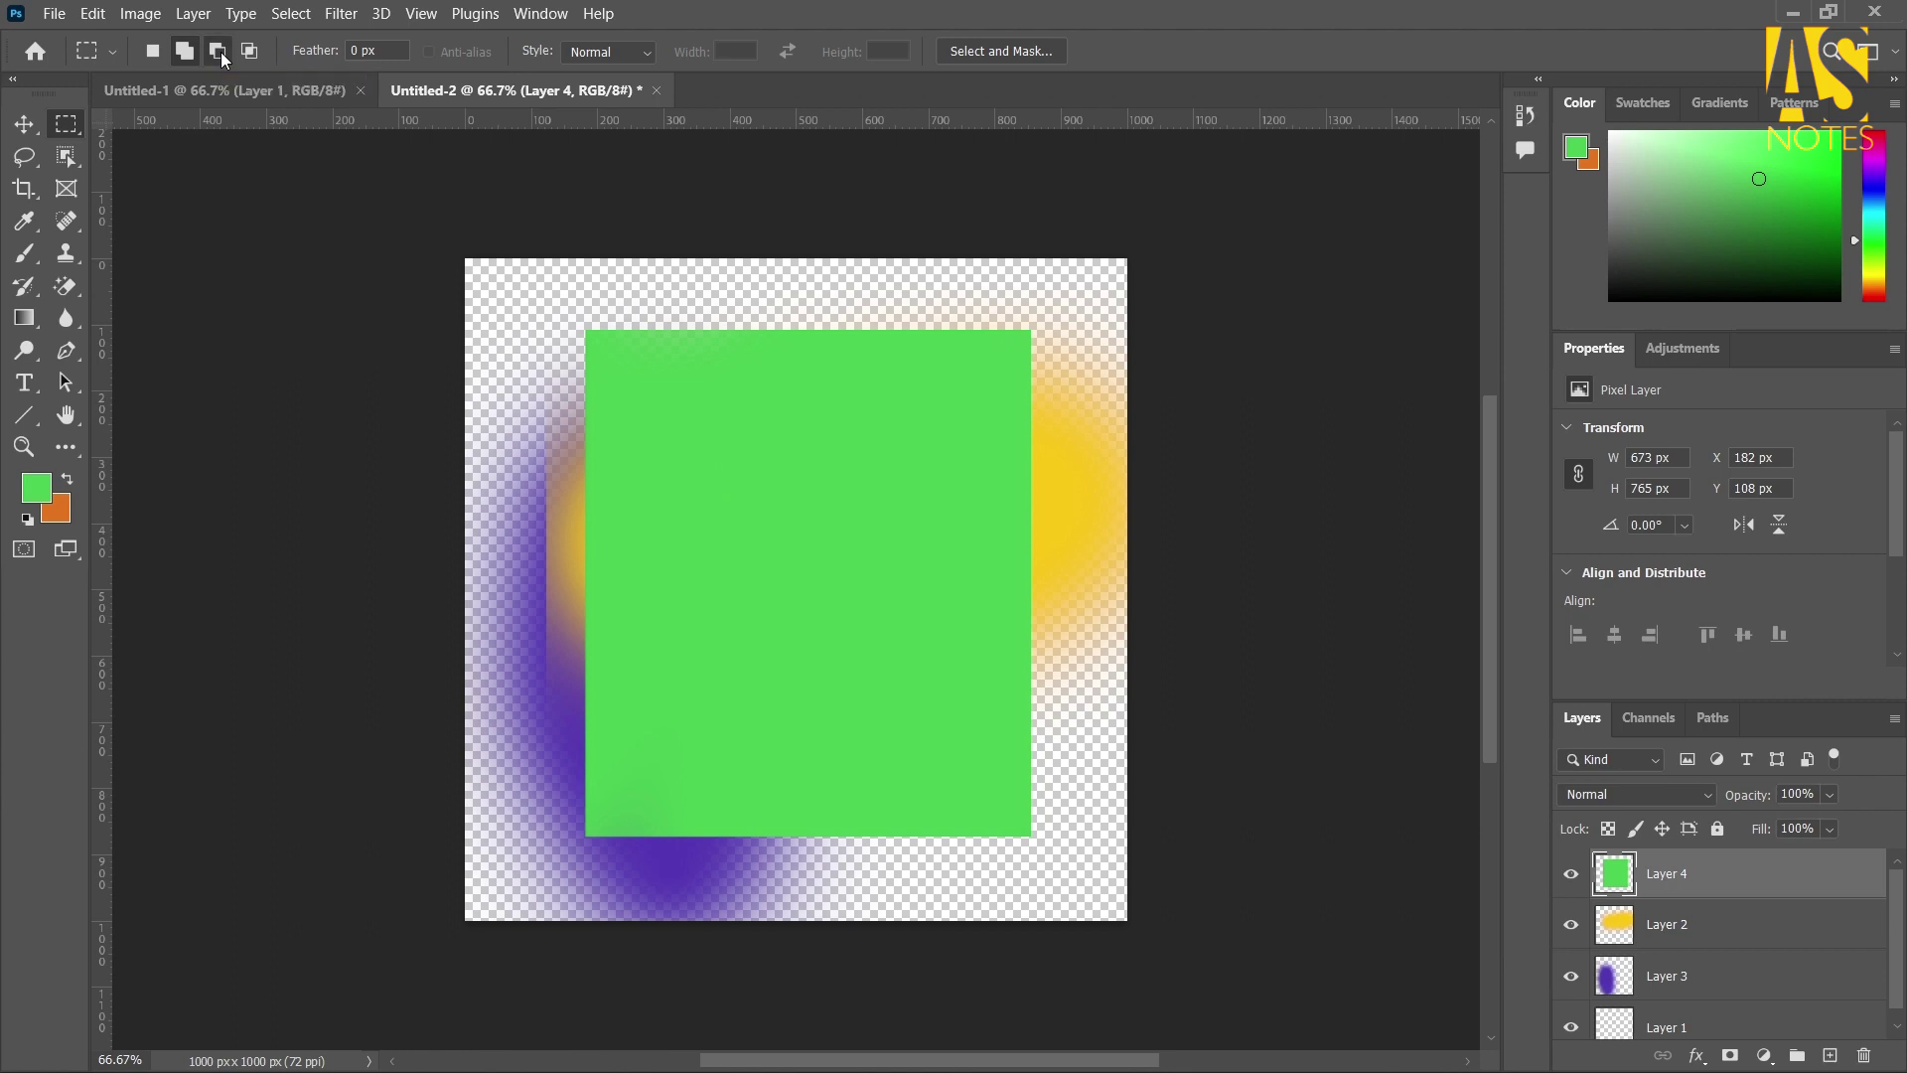
{"action": "left_click_drag", "start_coordinate": [553, 297], "coordinate": [822, 513]}
{"action": "left_click_drag", "start_coordinate": [758, 418], "coordinate": [1023, 689]}
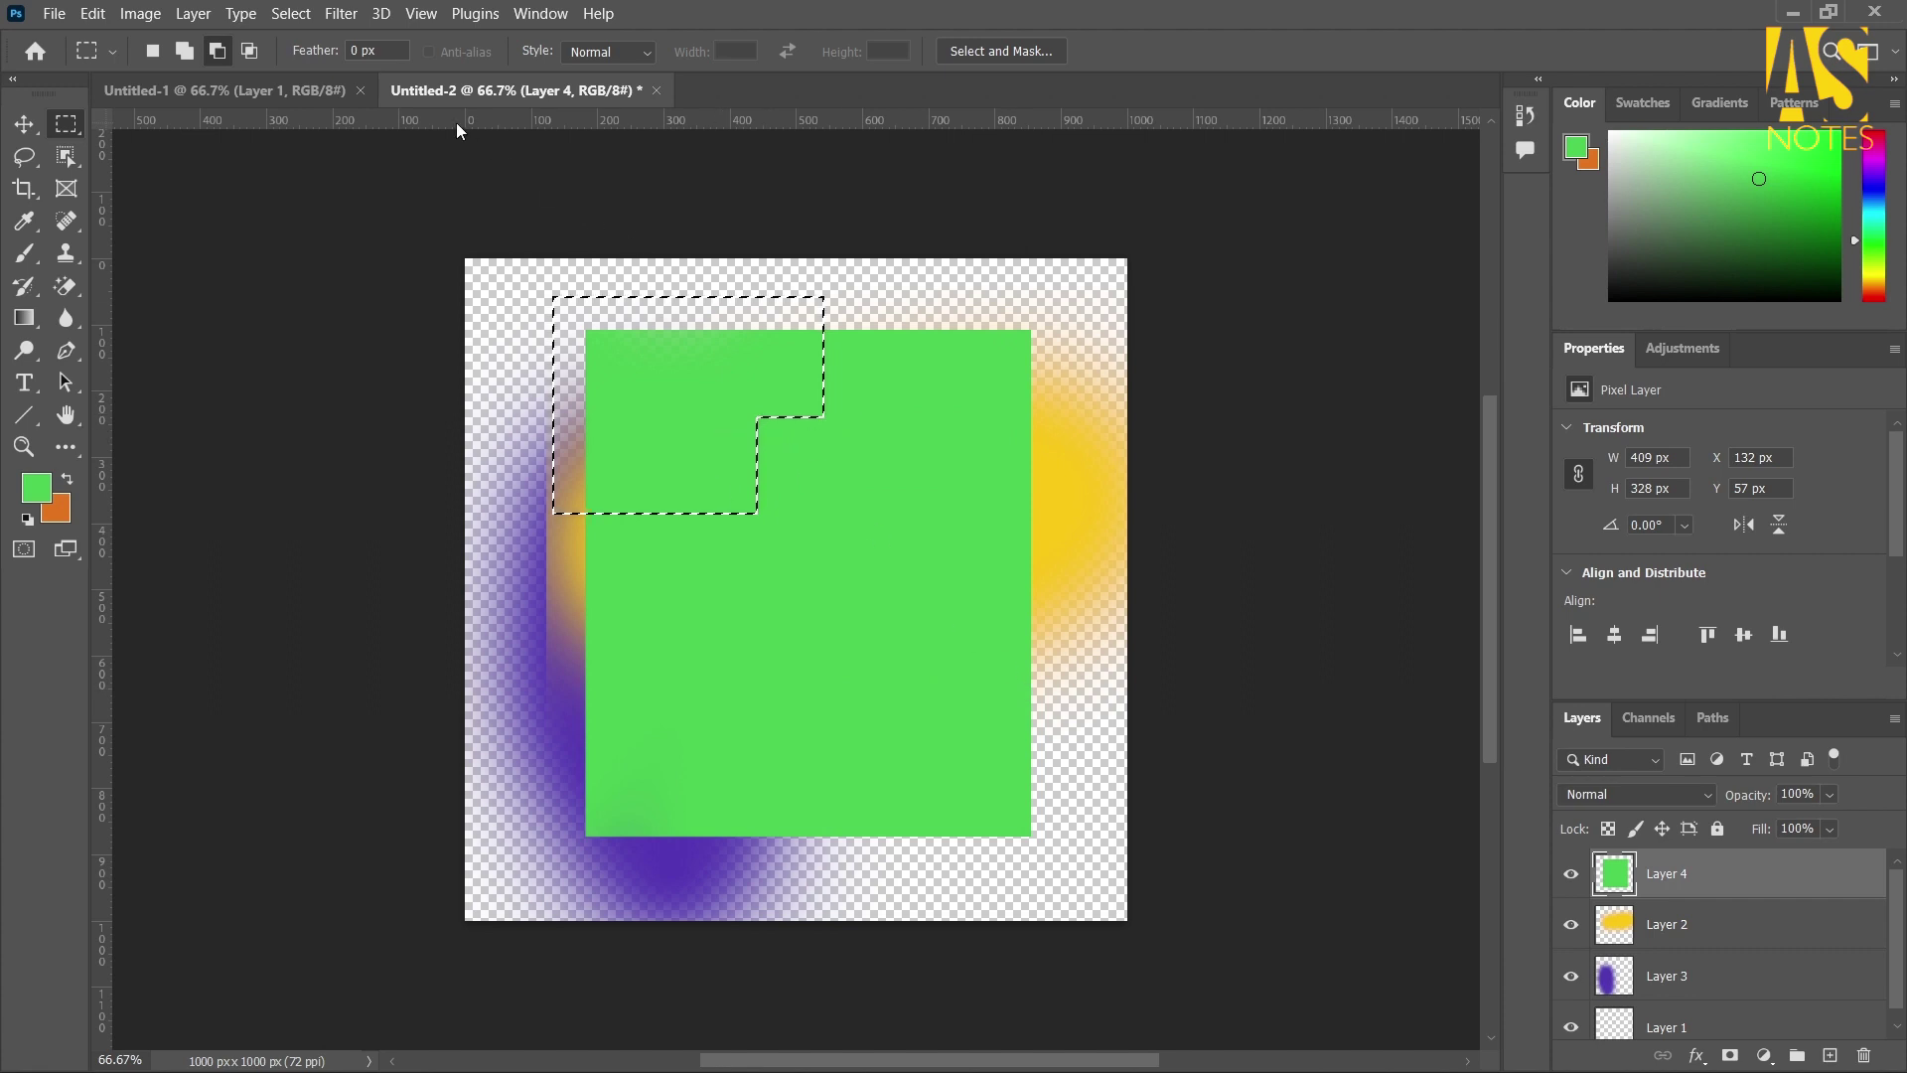
Intersect the selection with another rectangle, leaving about 285 x 149 px, and deselect it, restoring the new-selection mode
{"action": "left_click", "coordinate": [251, 55]}
{"action": "left_click_drag", "start_coordinate": [515, 417], "coordinate": [742, 784]}
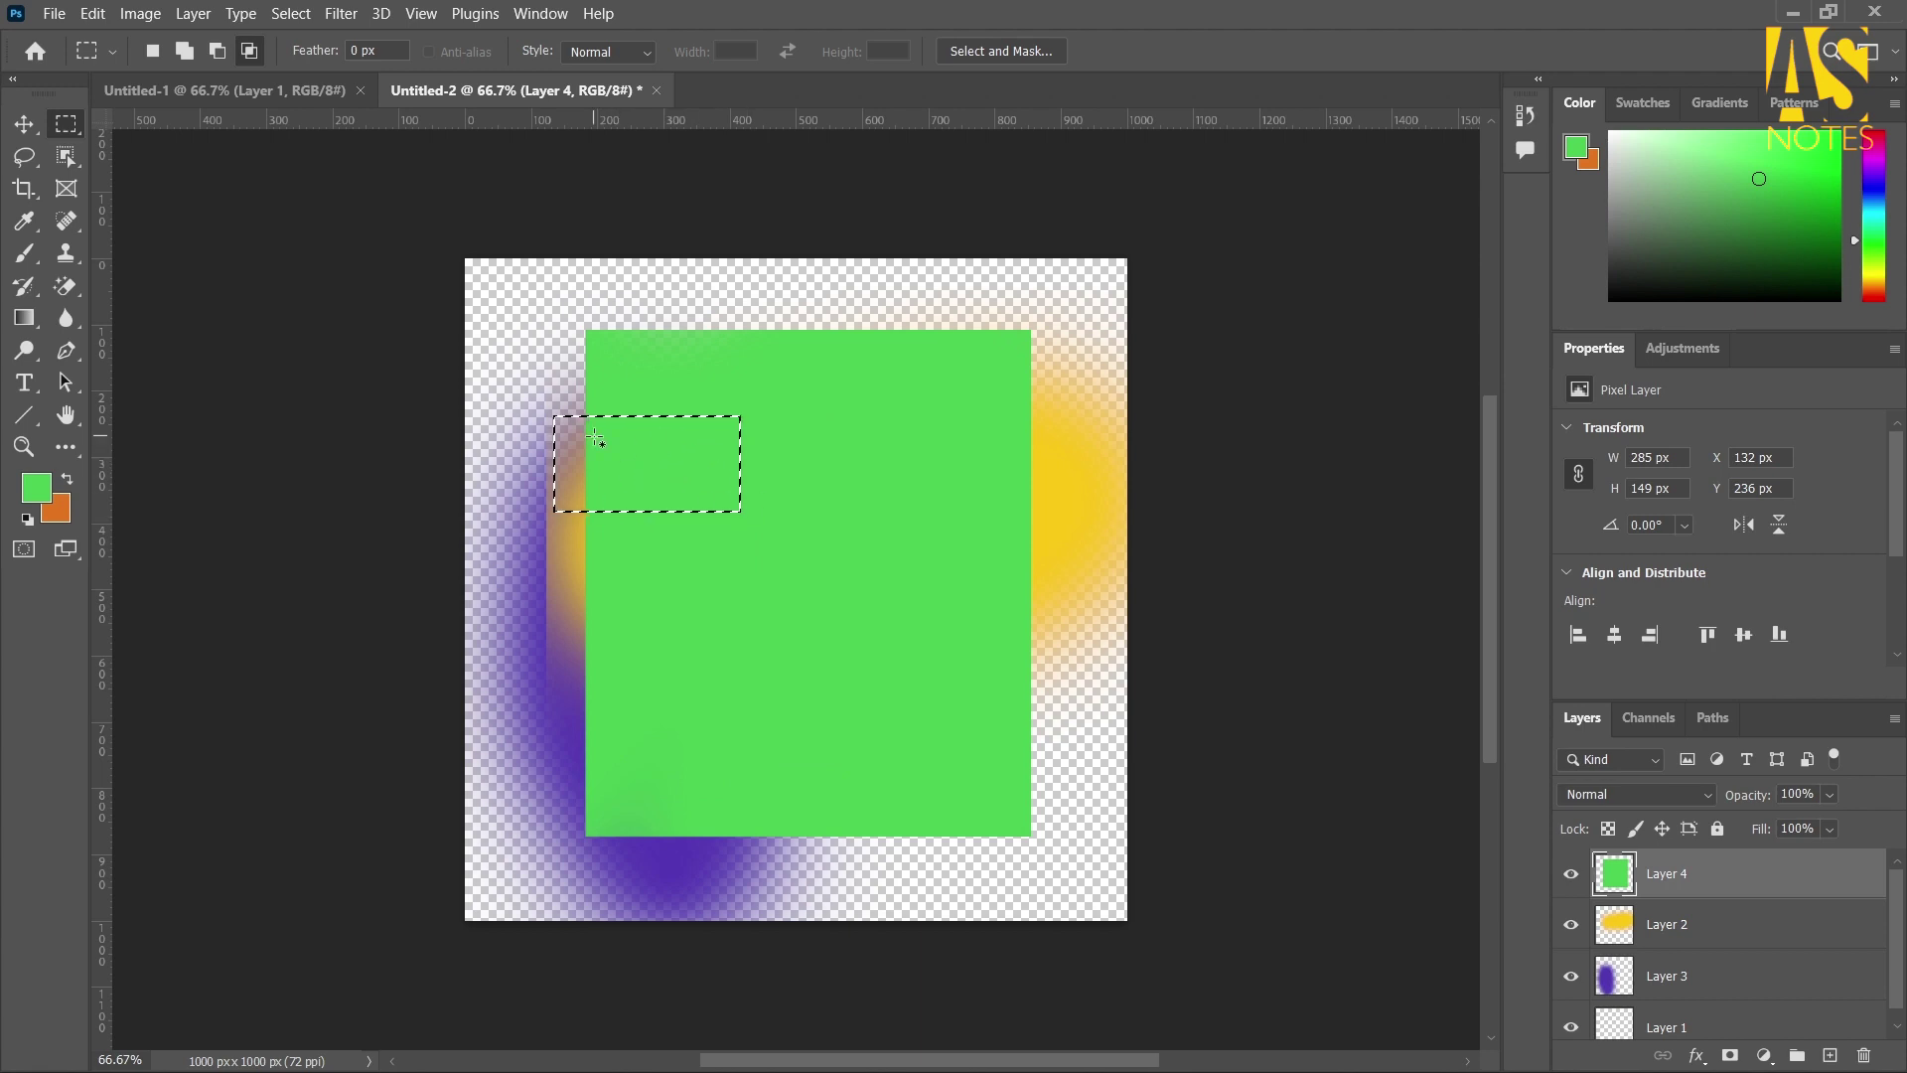
{"action": "left_click", "coordinate": [763, 448]}
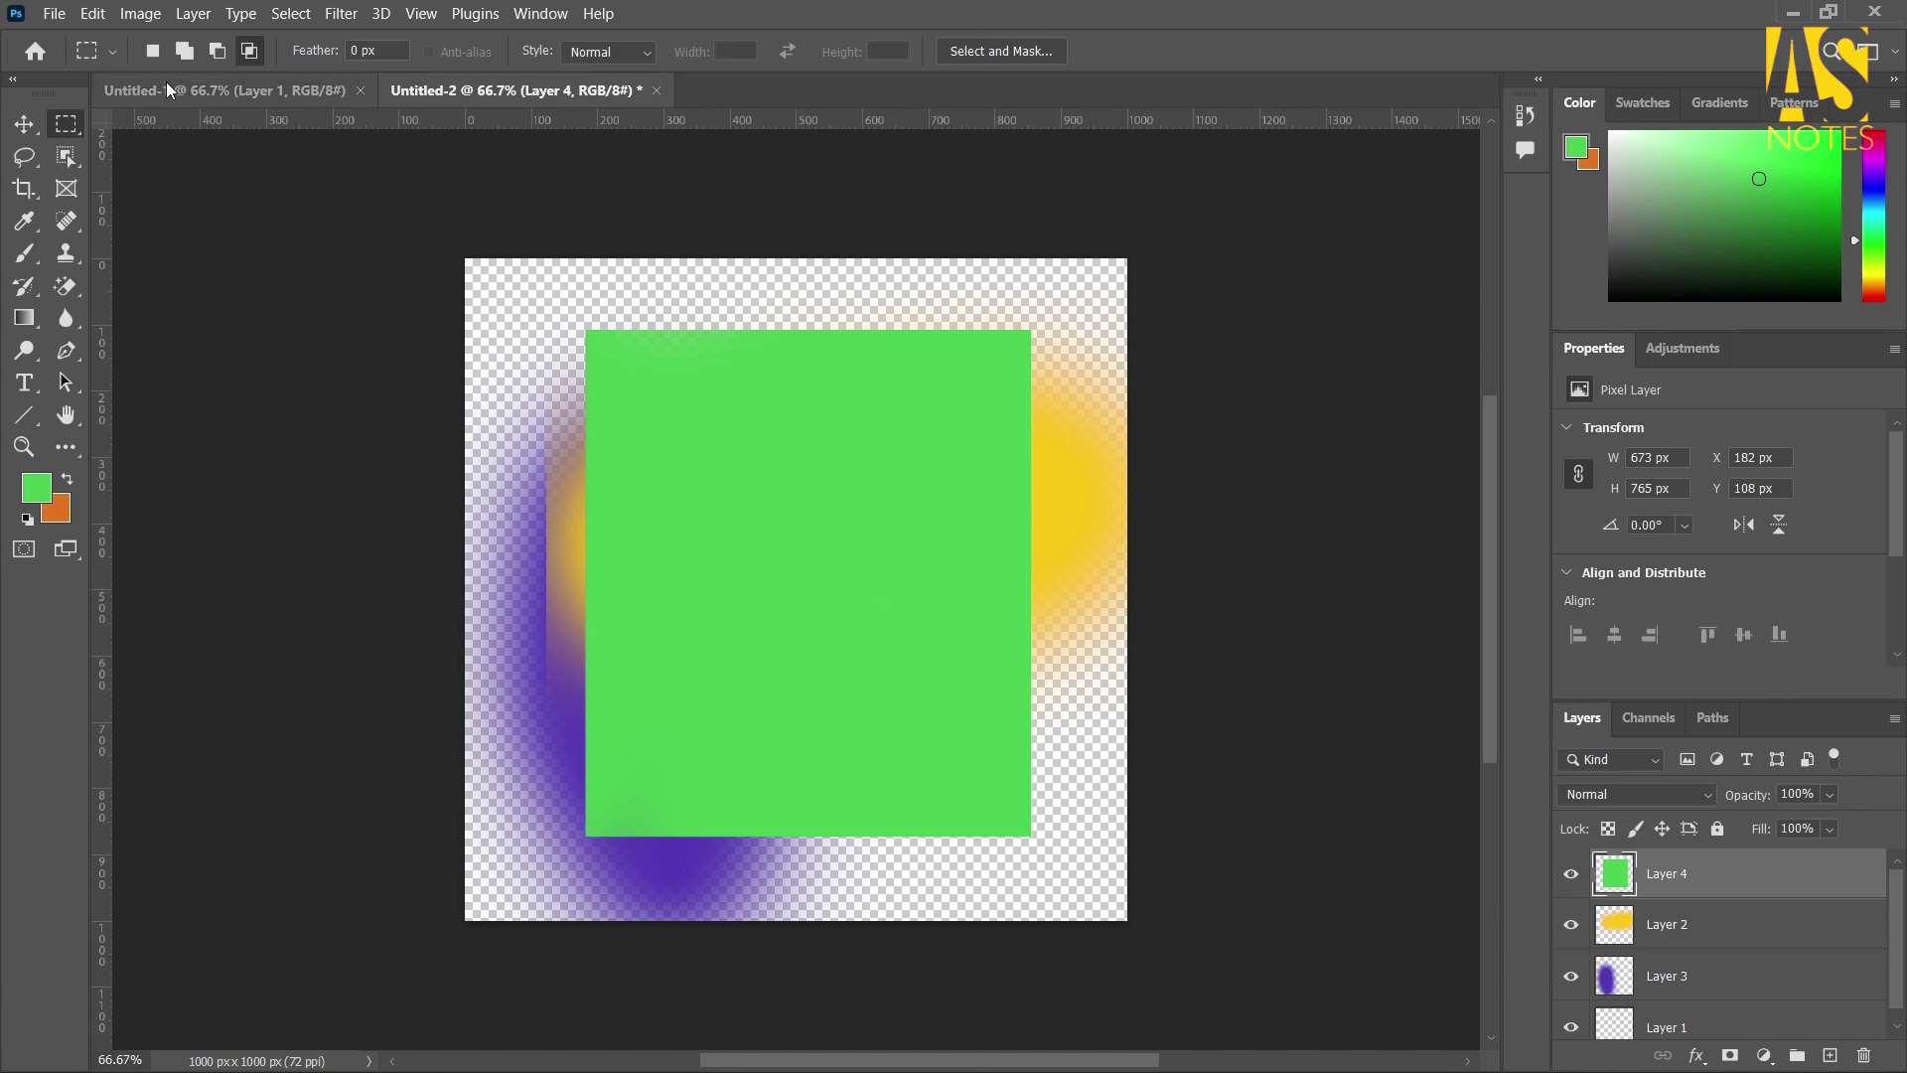
{"action": "left_click", "coordinate": [152, 51]}
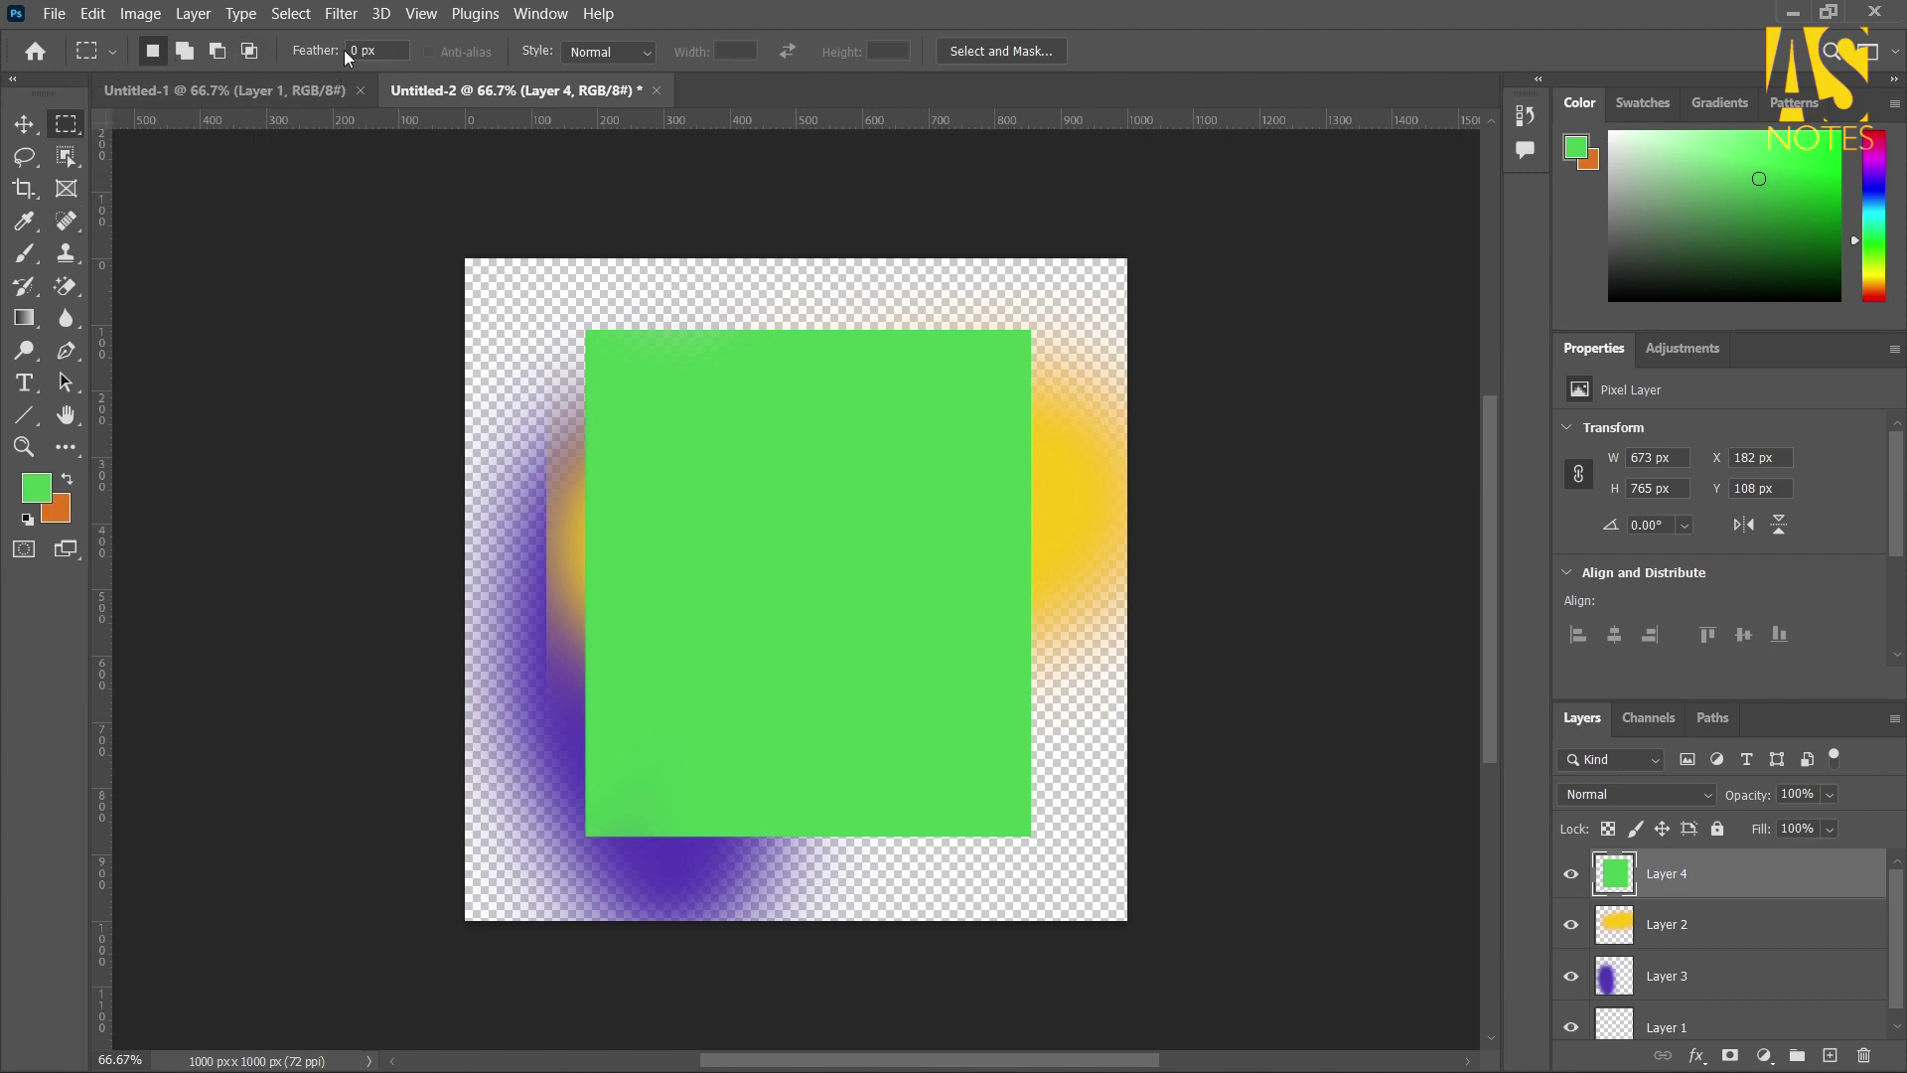
{"action": "left_click", "coordinate": [39, 127]}
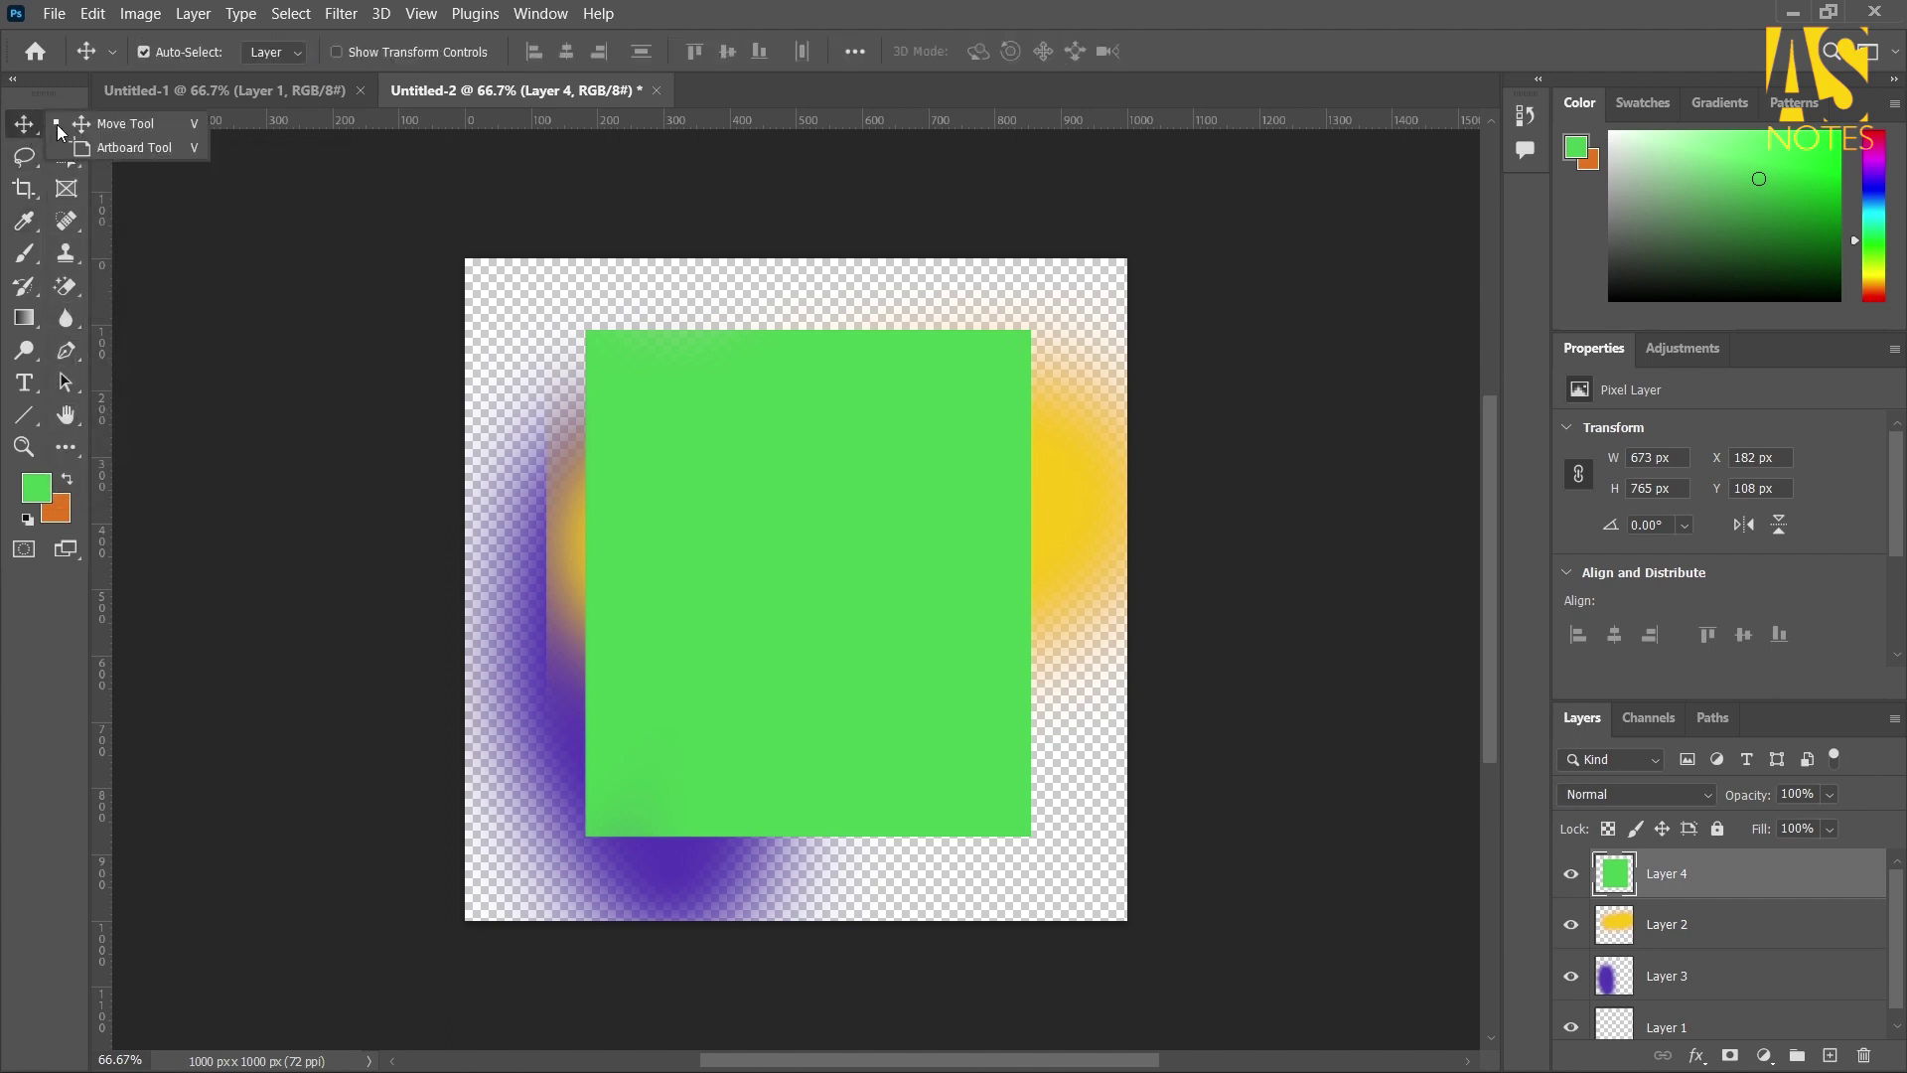
{"action": "left_click", "coordinate": [174, 205]}
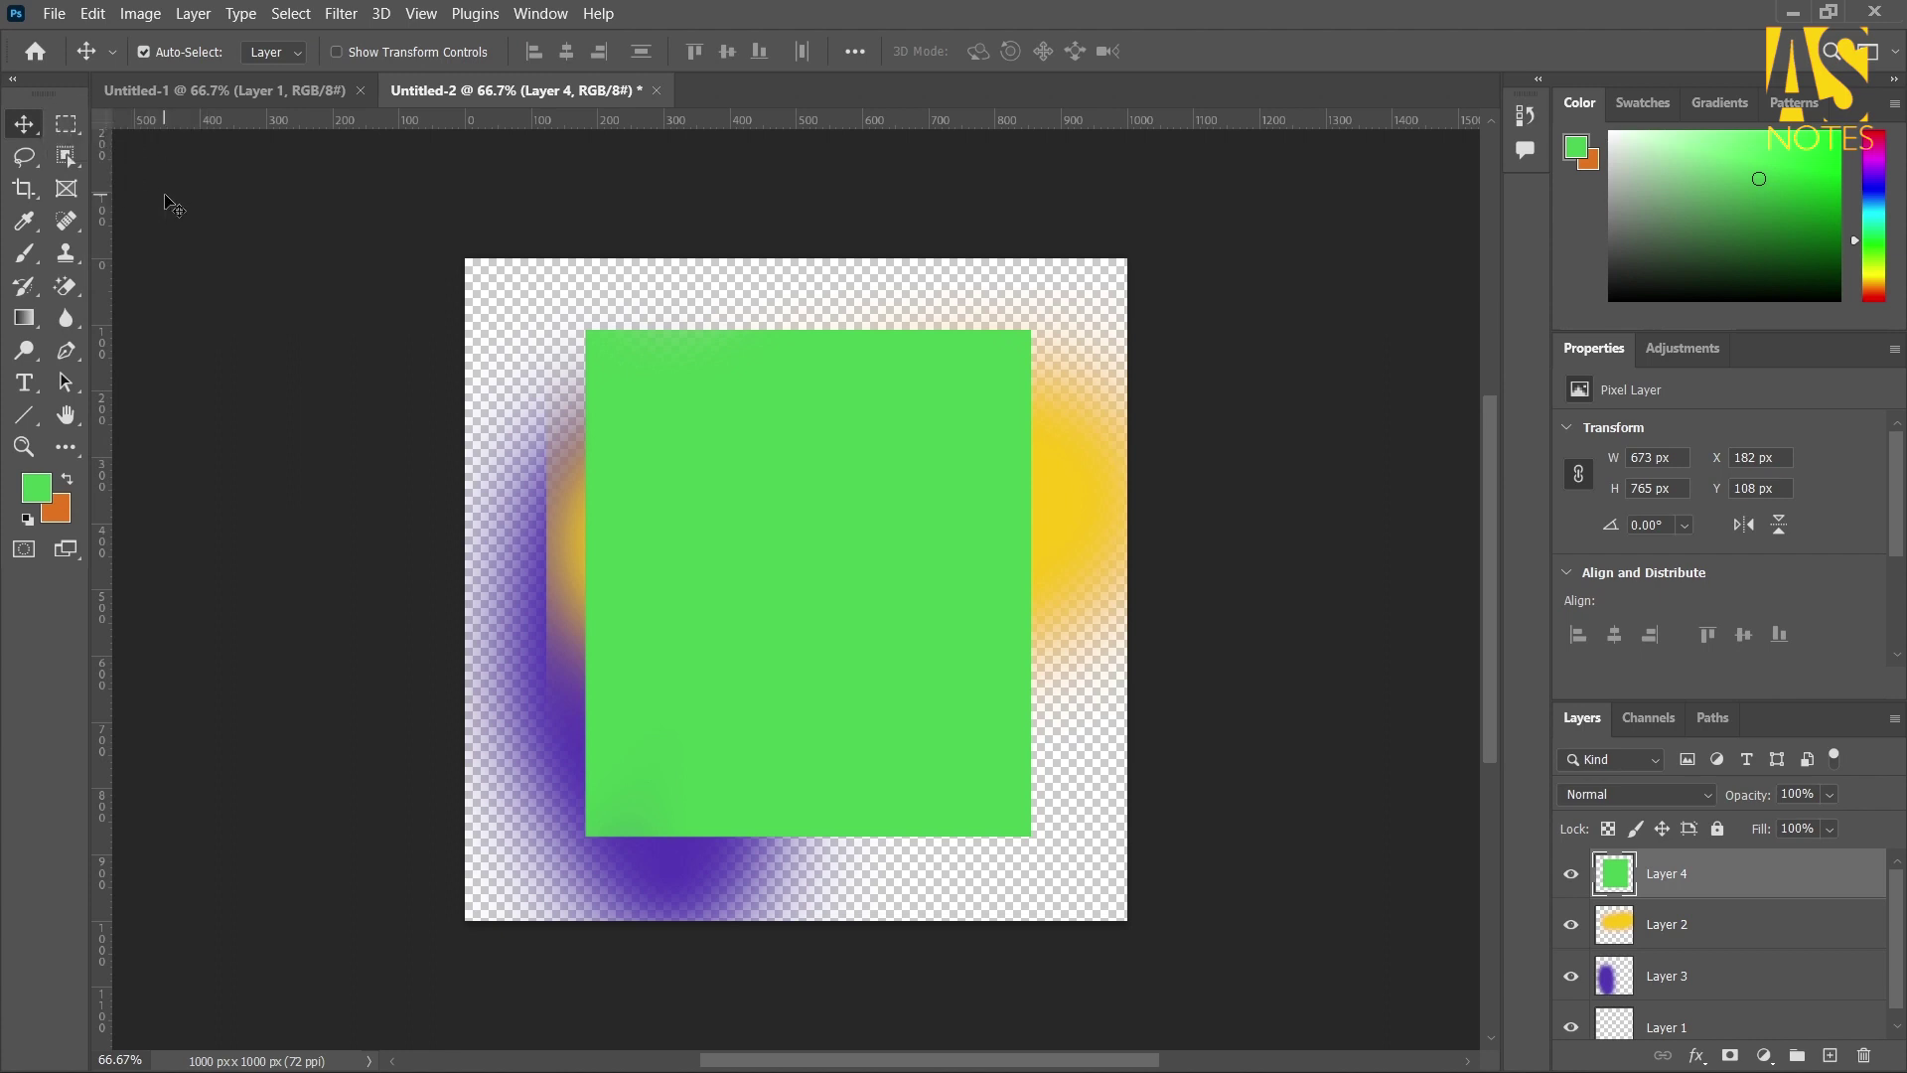
{"action": "left_click", "coordinate": [174, 206]}
Draw an elliptical marquee selection about 712 x 752 px over the green block and the yellow stroke's right end
{"action": "left_click", "coordinate": [70, 125]}
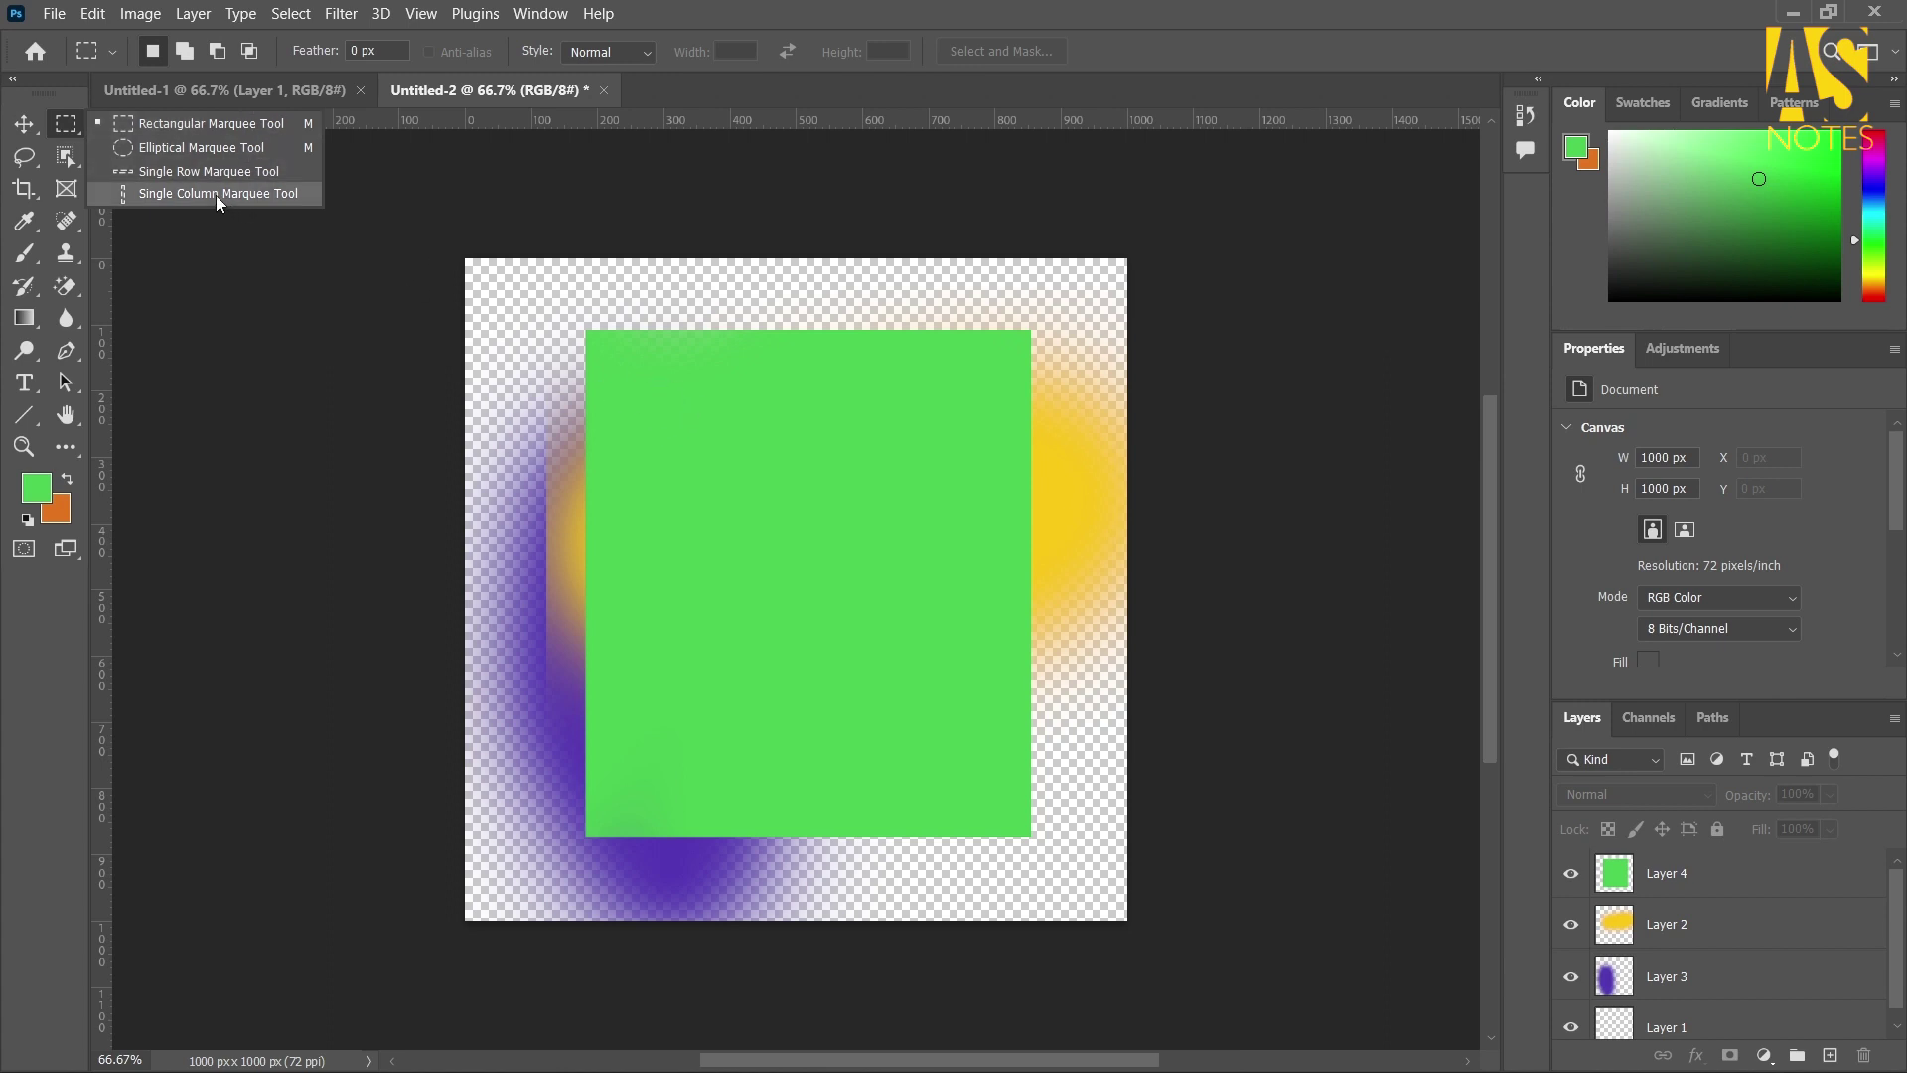
{"action": "left_click", "coordinate": [209, 149]}
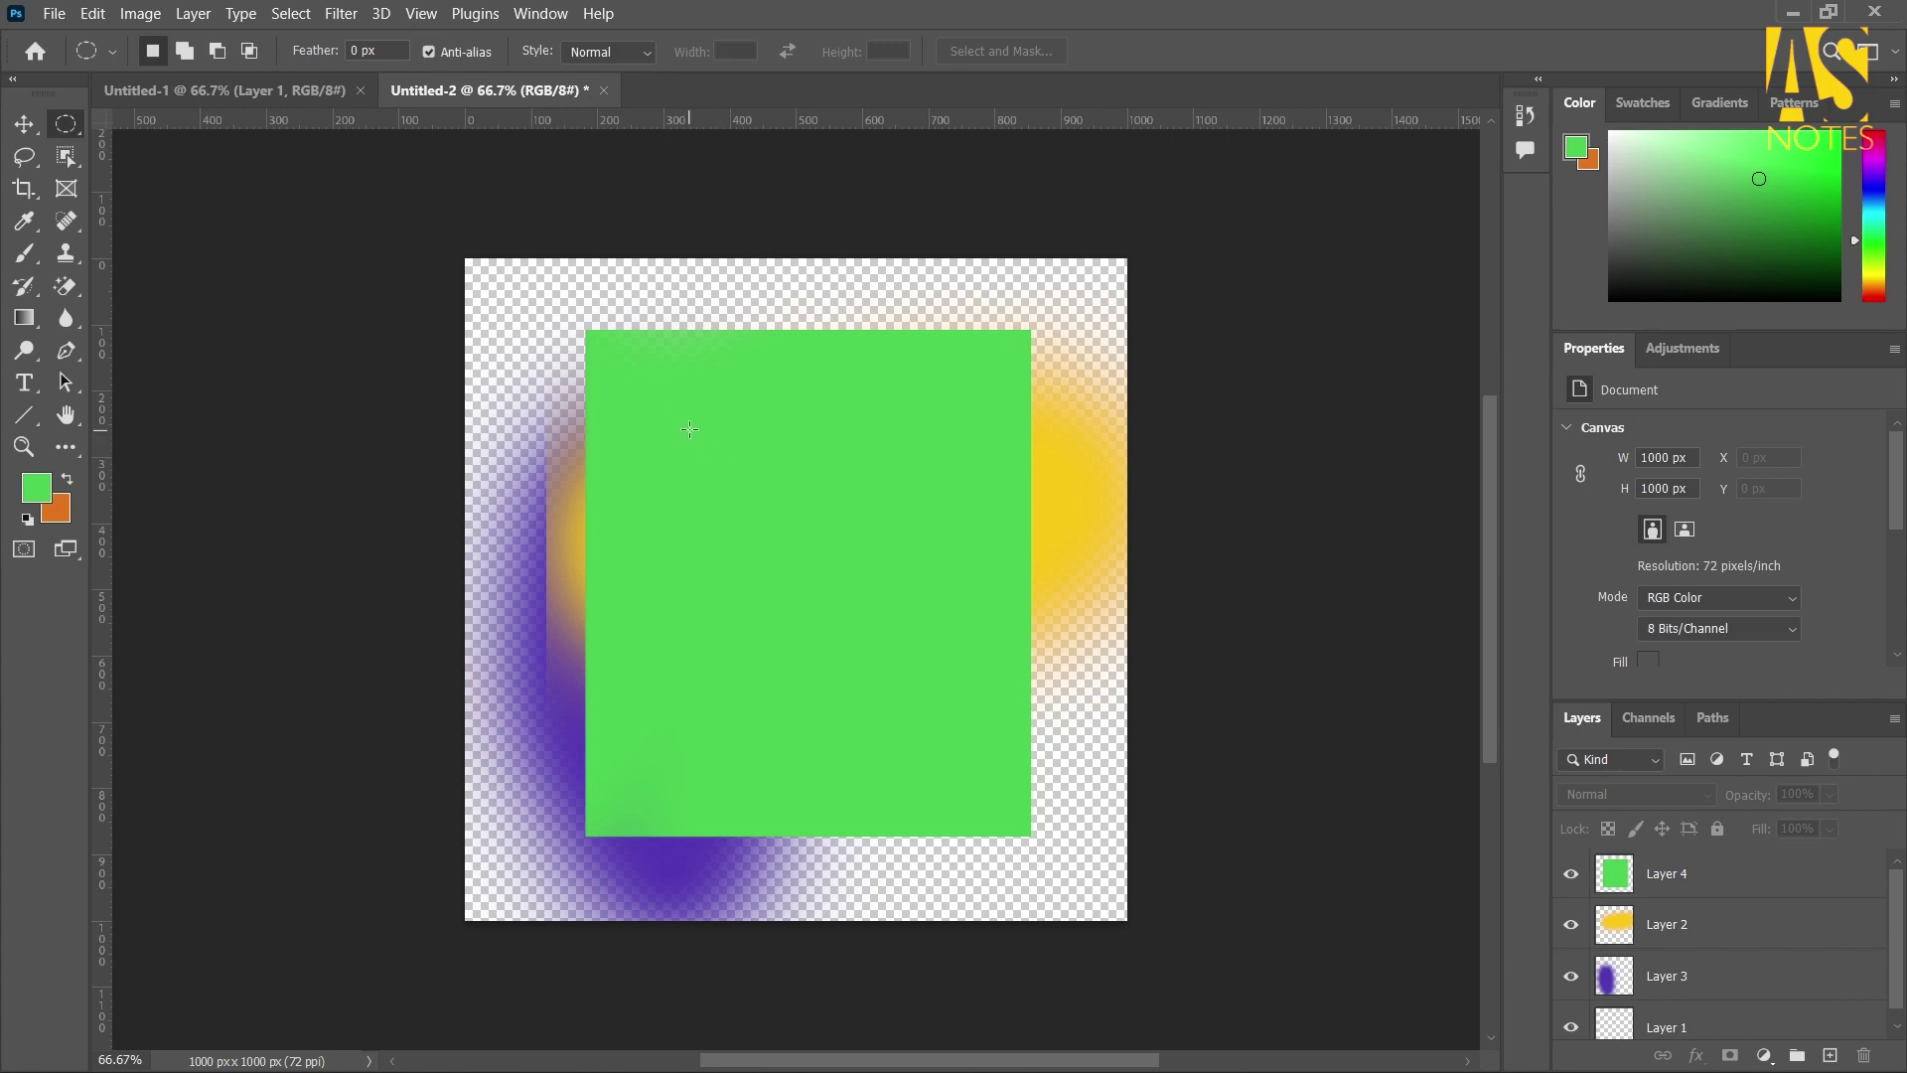
{"action": "left_click_drag", "start_coordinate": [652, 394], "coordinate": [1122, 891]}
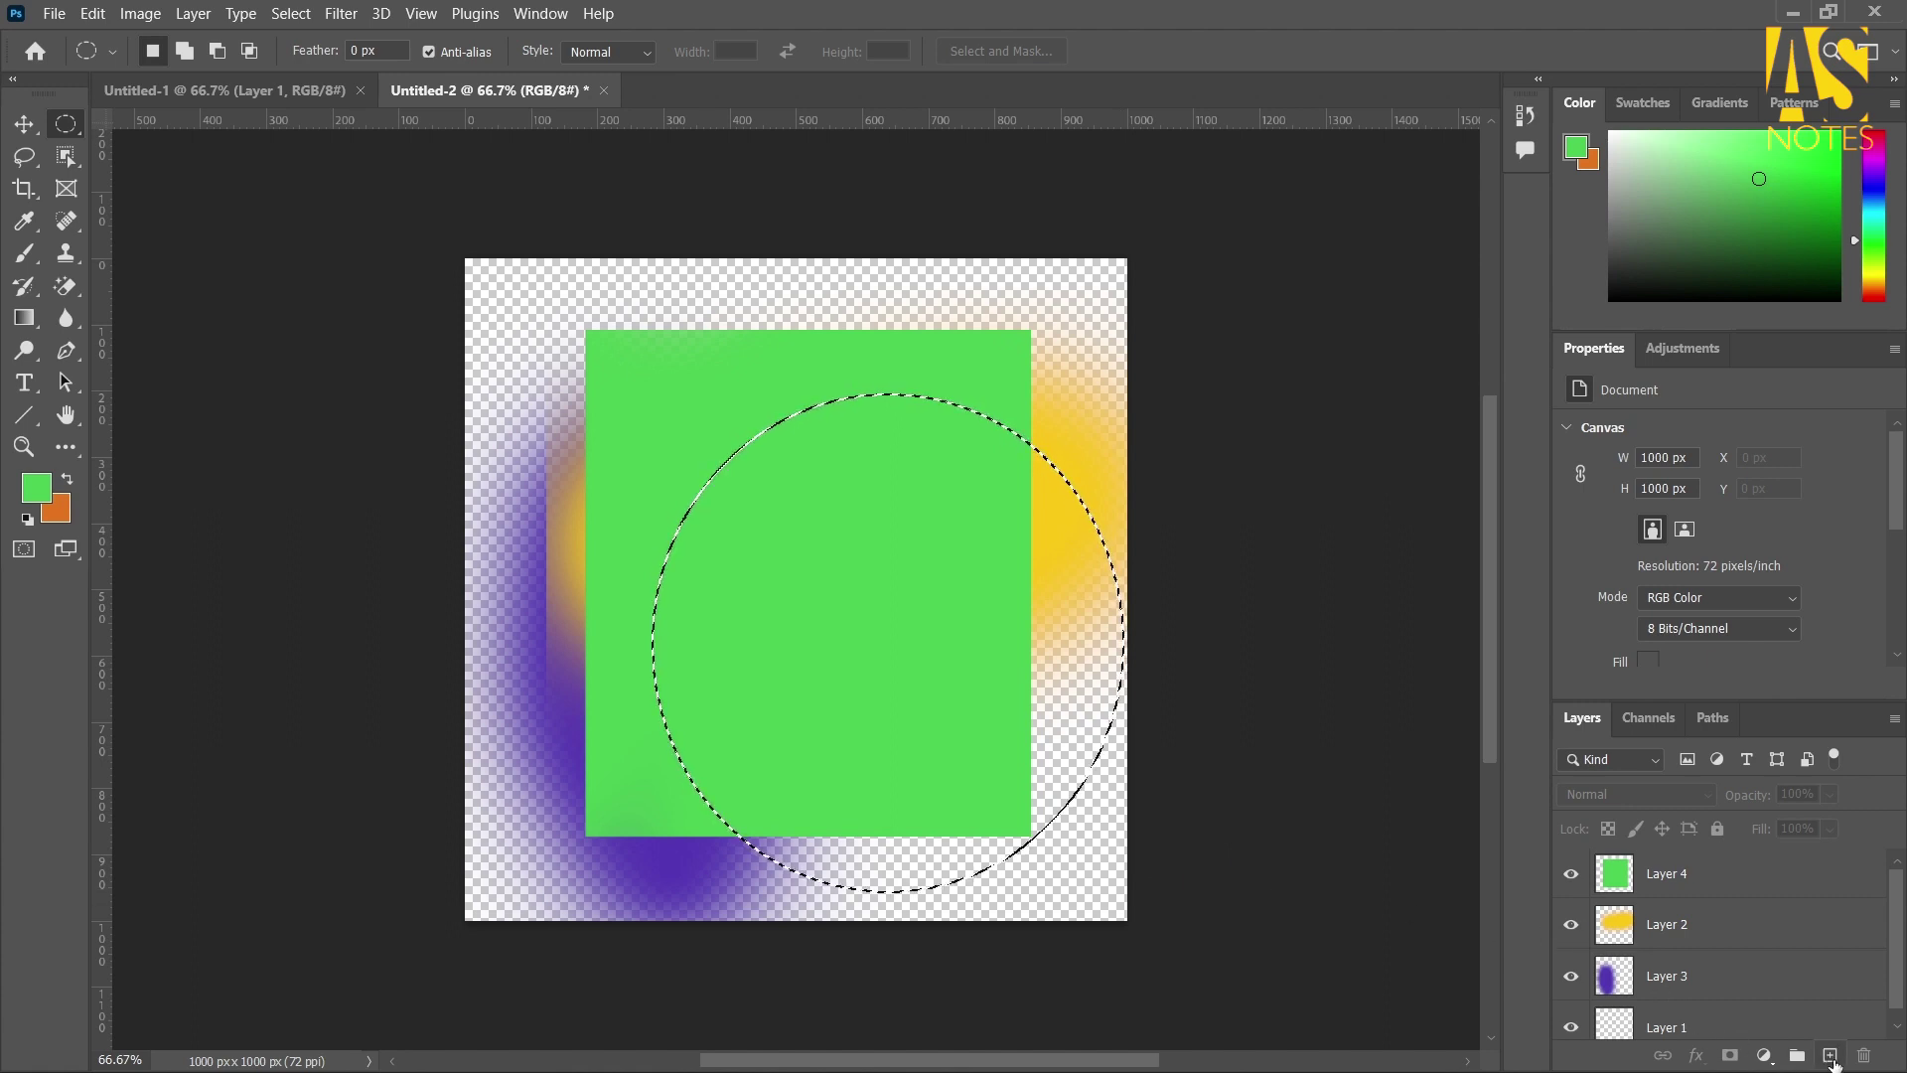
Add a new layer above Layer 4 and set the background colour to brown #944c0f
{"action": "left_click", "coordinate": [1831, 1055]}
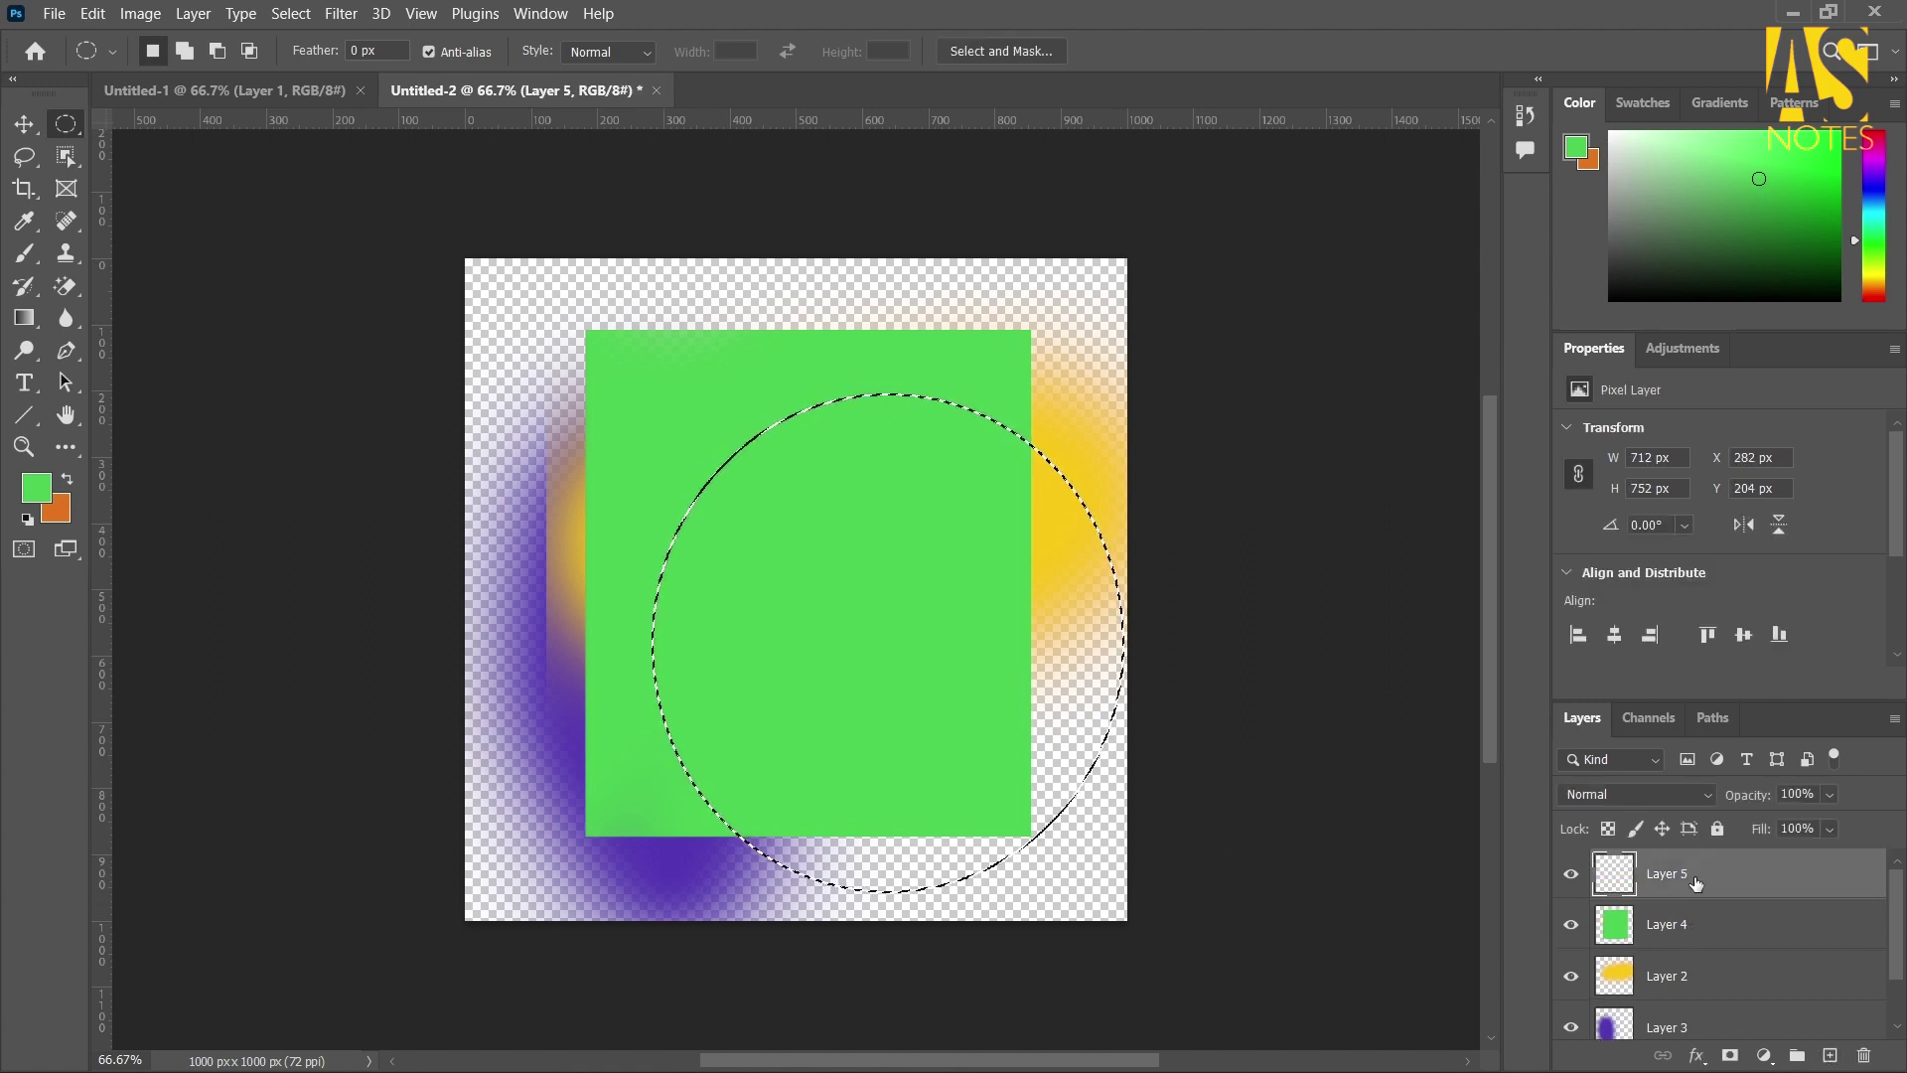
{"action": "left_click", "coordinate": [55, 508]}
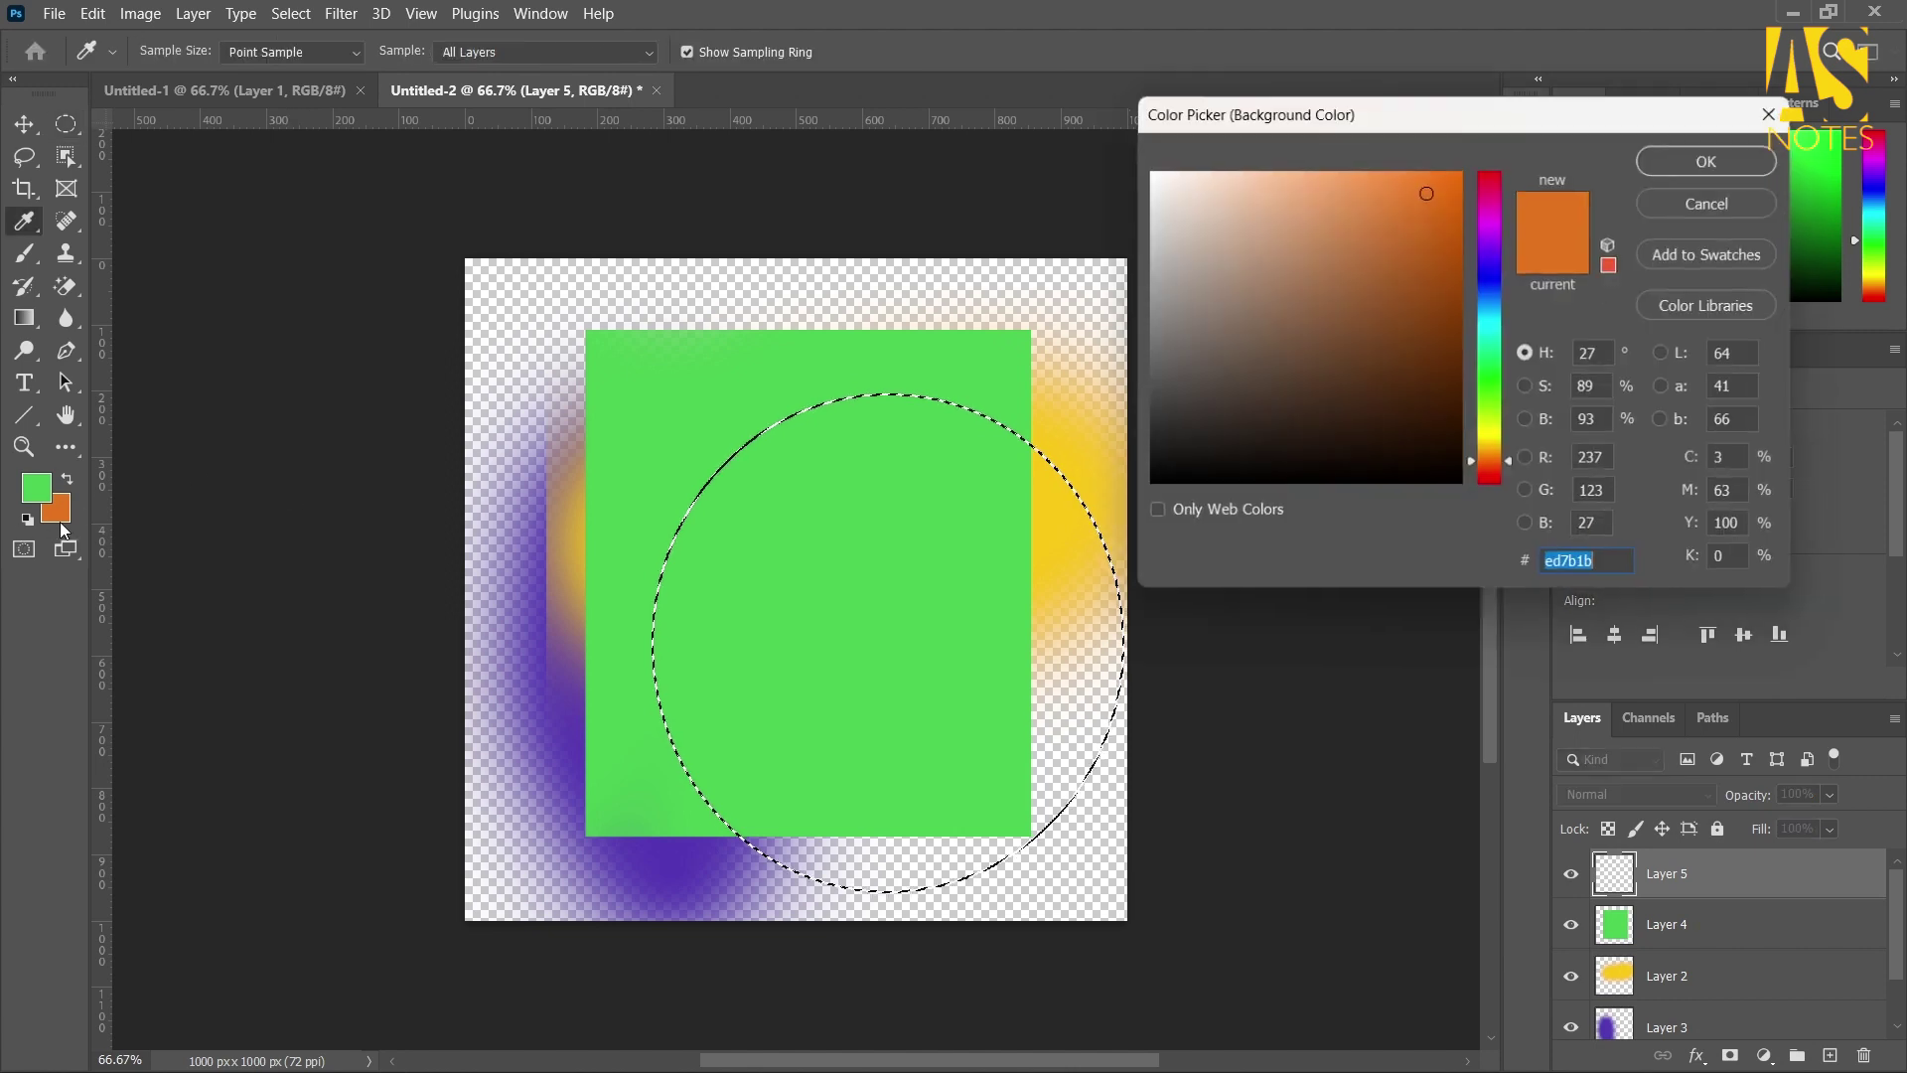
{"action": "left_click", "coordinate": [1431, 303]}
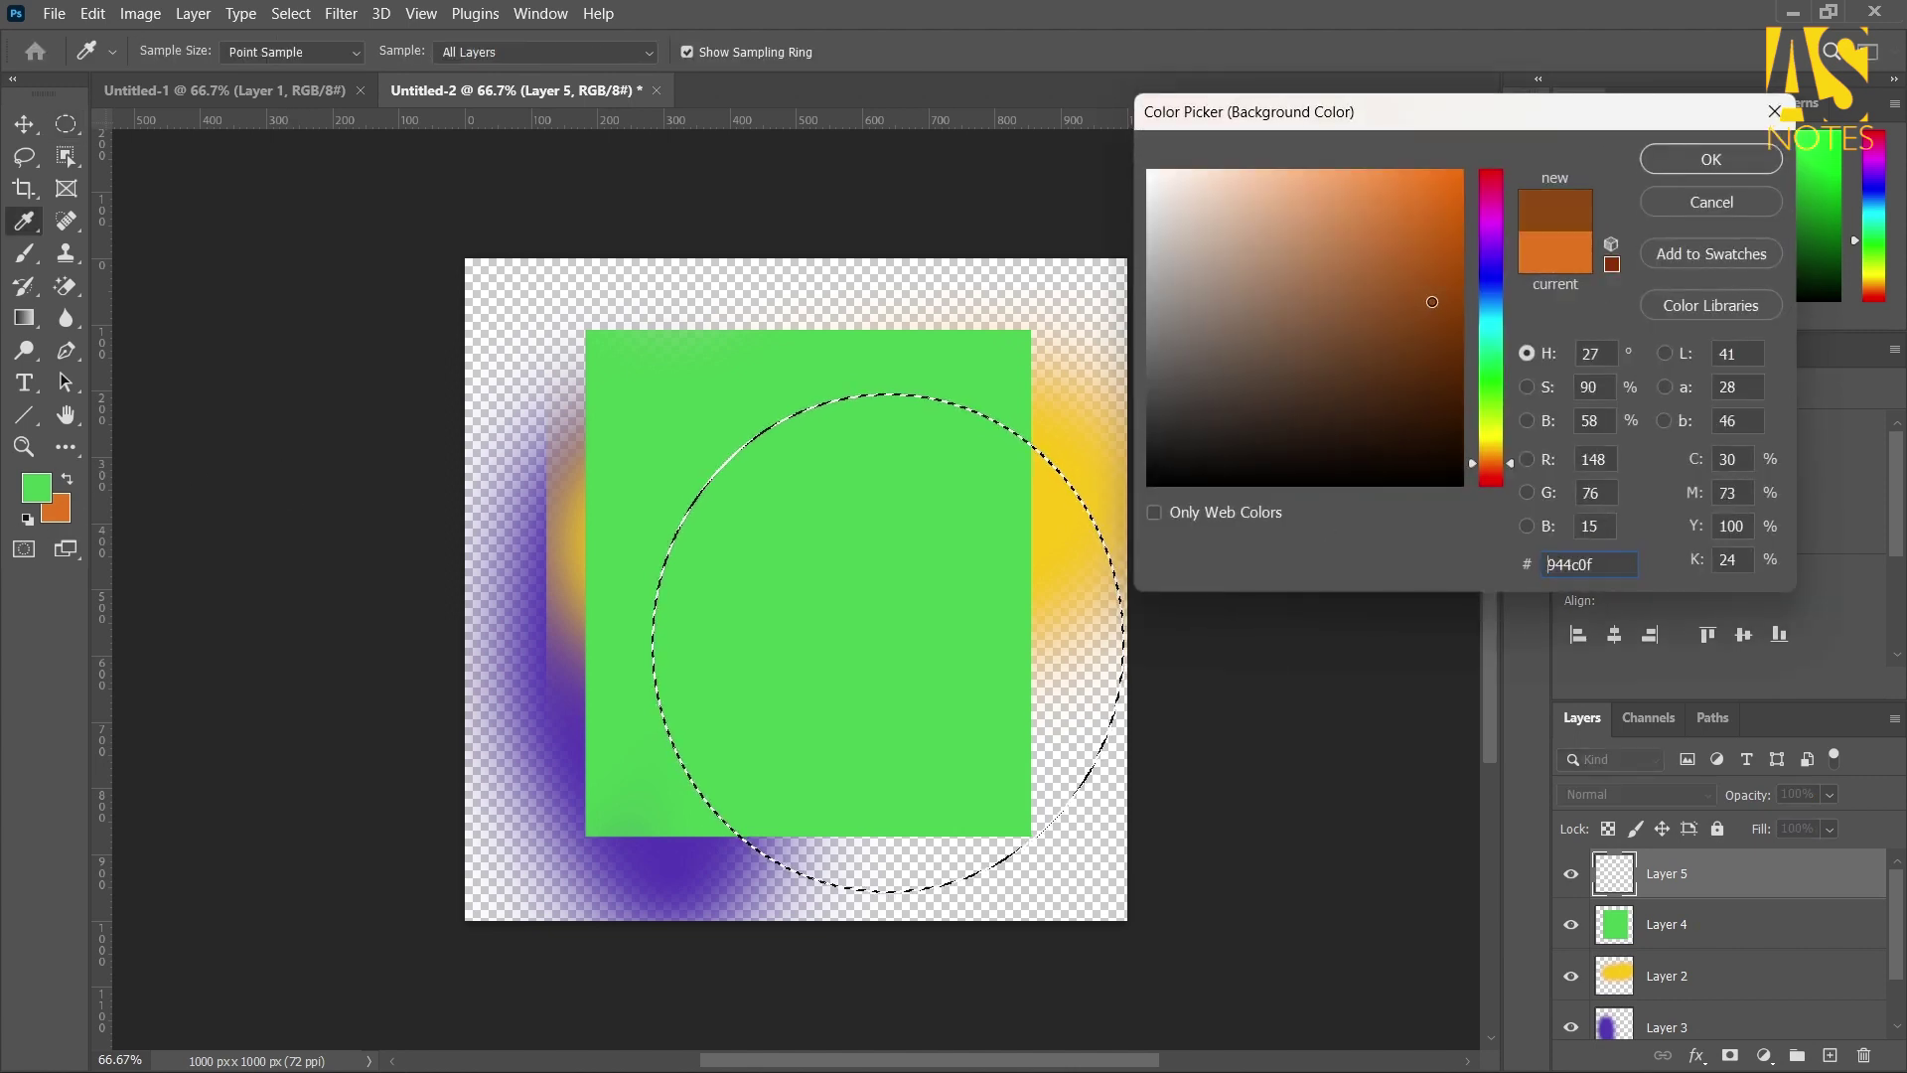
{"action": "left_click", "coordinate": [1709, 160]}
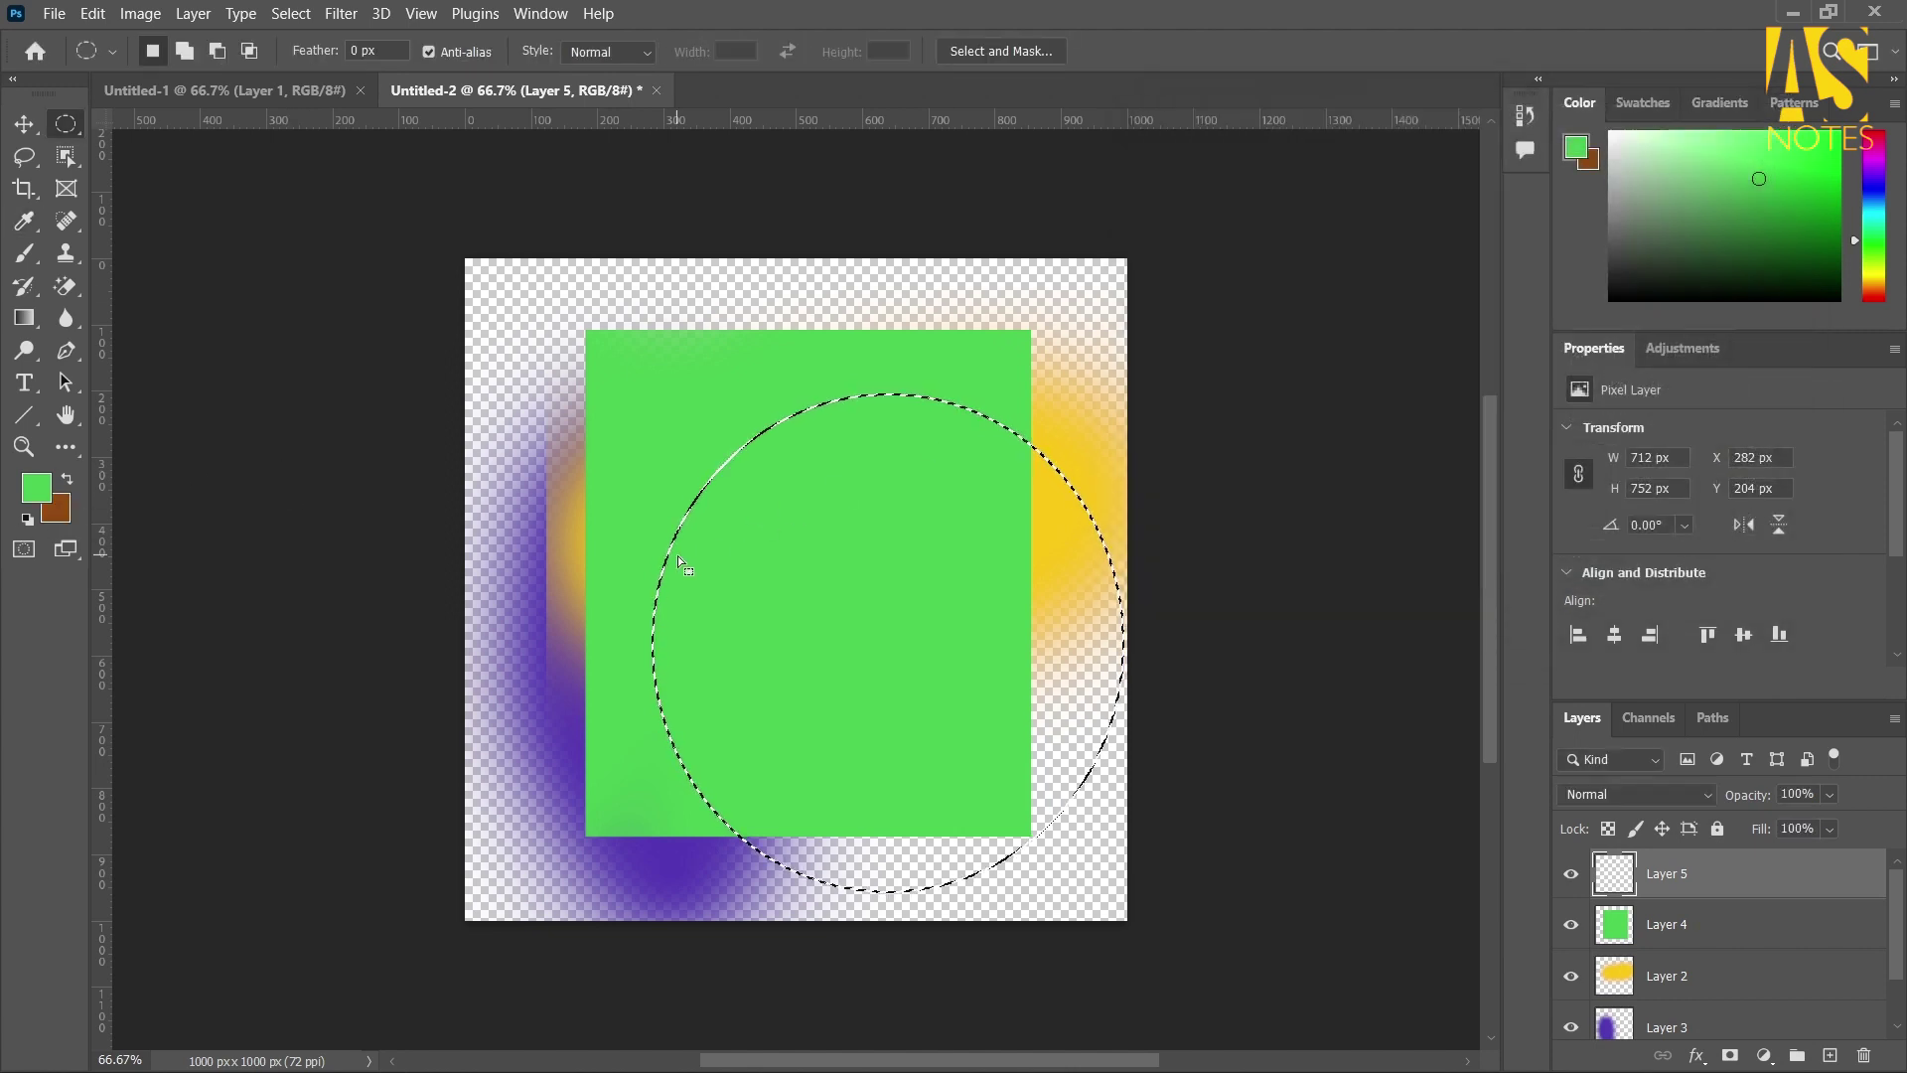
Replace the elliptical selection with a smaller one about 444 x 468 px over the green block's lower-right corner
{"action": "left_click", "coordinate": [687, 562]}
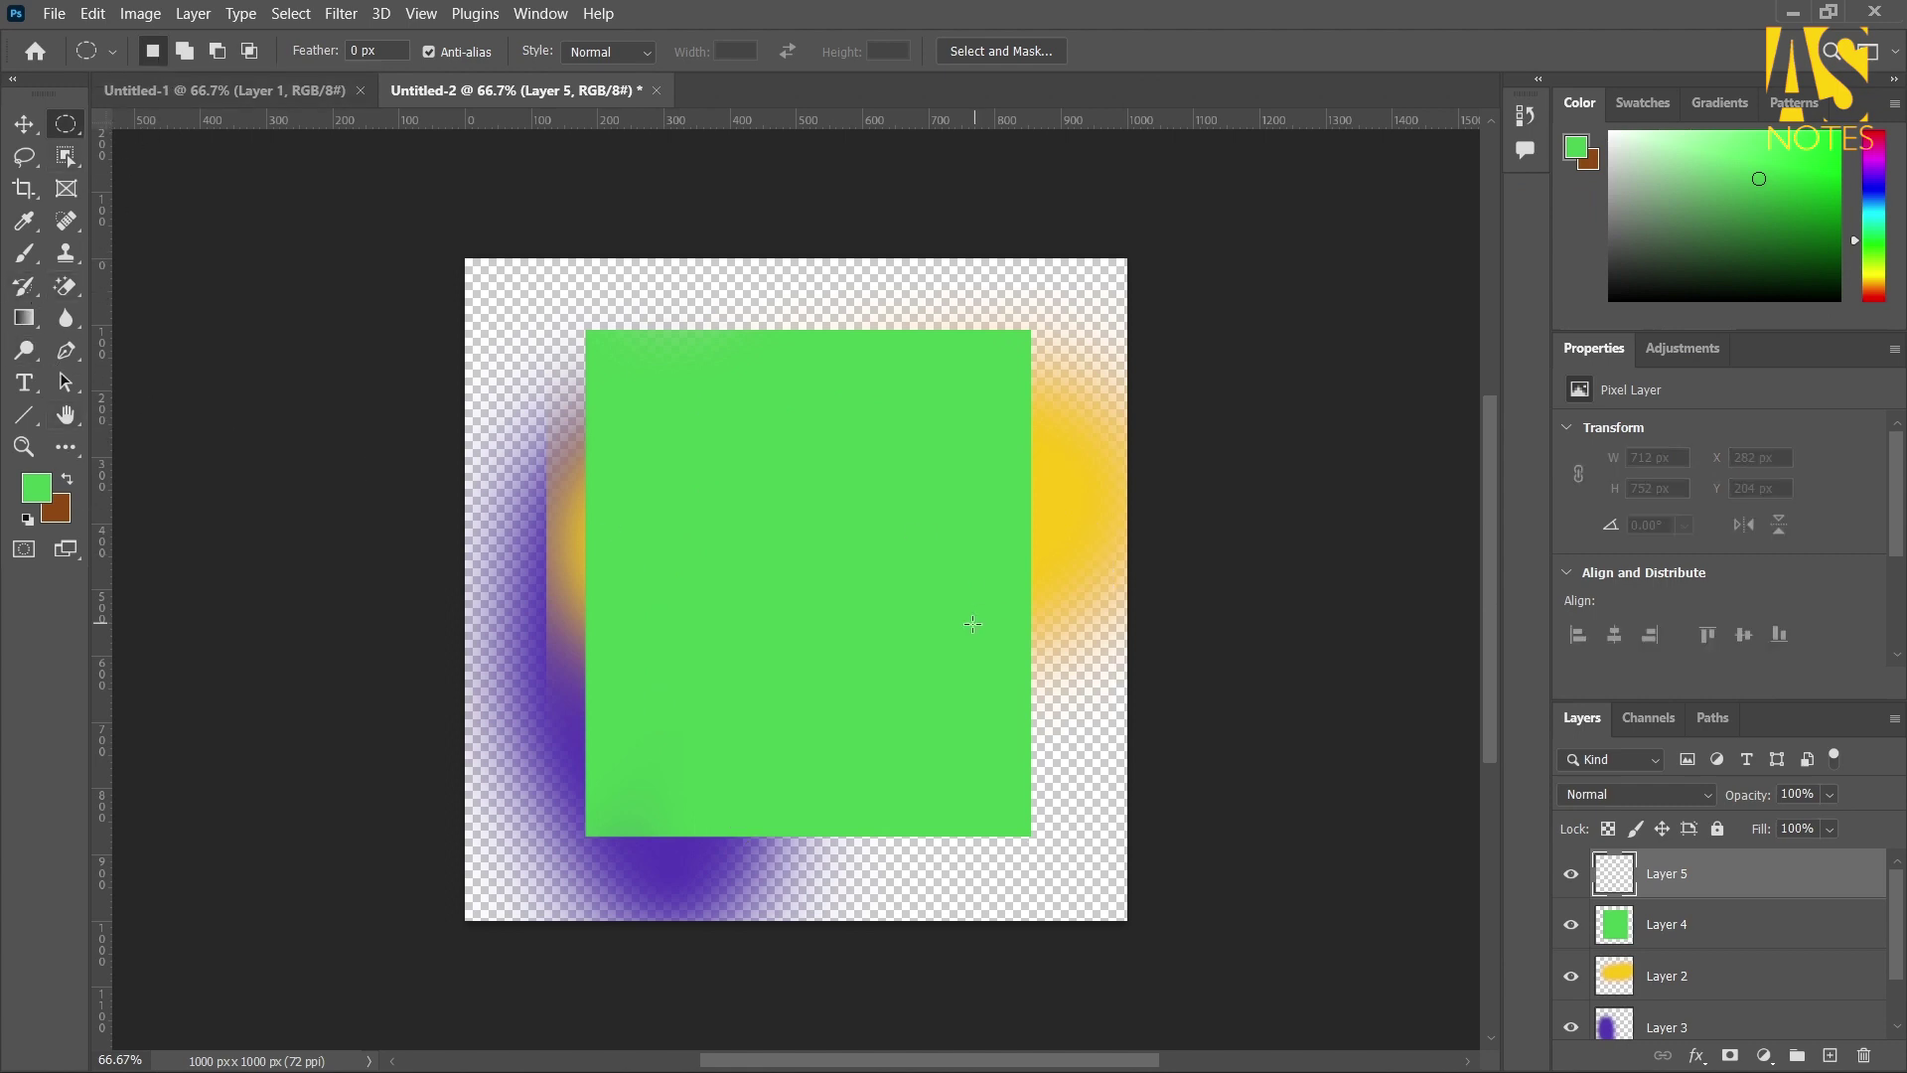
{"action": "left_click_drag", "start_coordinate": [814, 539], "coordinate": [1108, 849]}
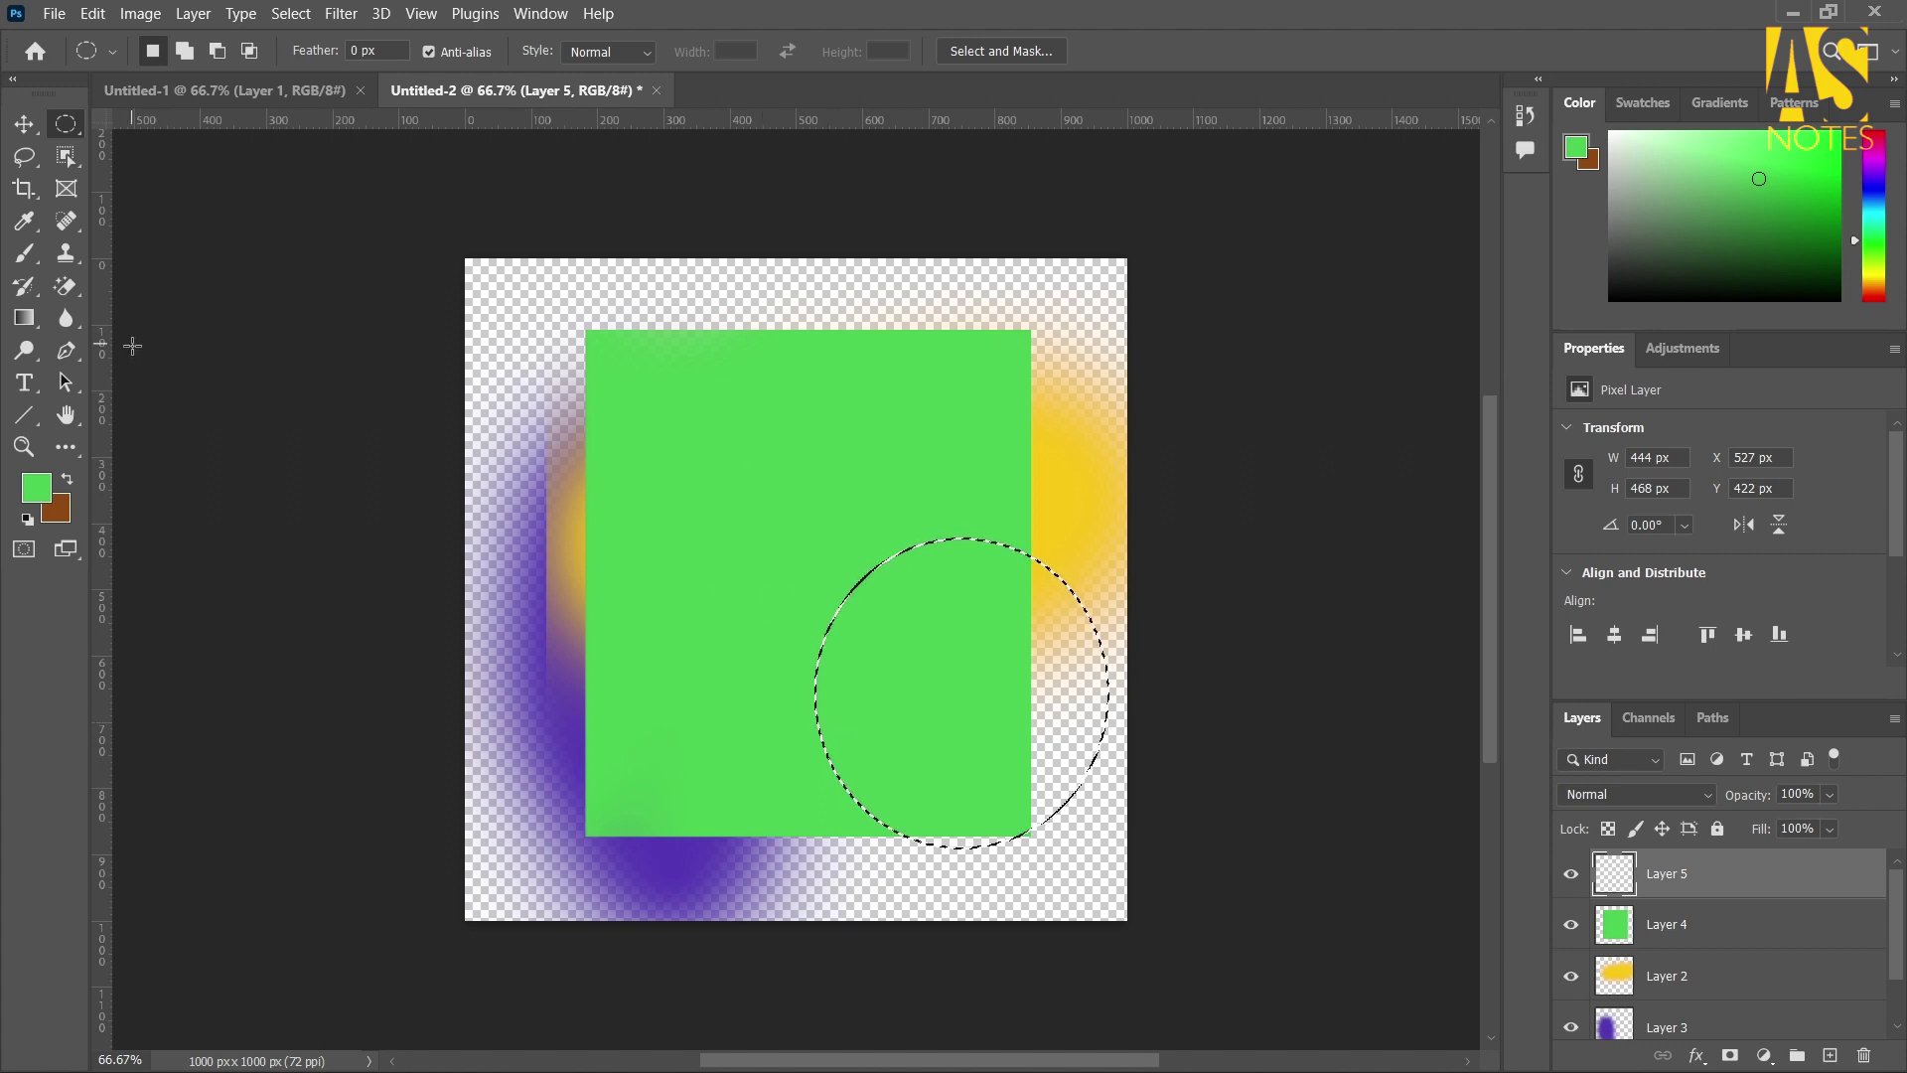
Paint the elliptical selection solid dark brown on Layer 5 with the Brush and clear the selection
{"action": "left_click", "coordinate": [24, 253]}
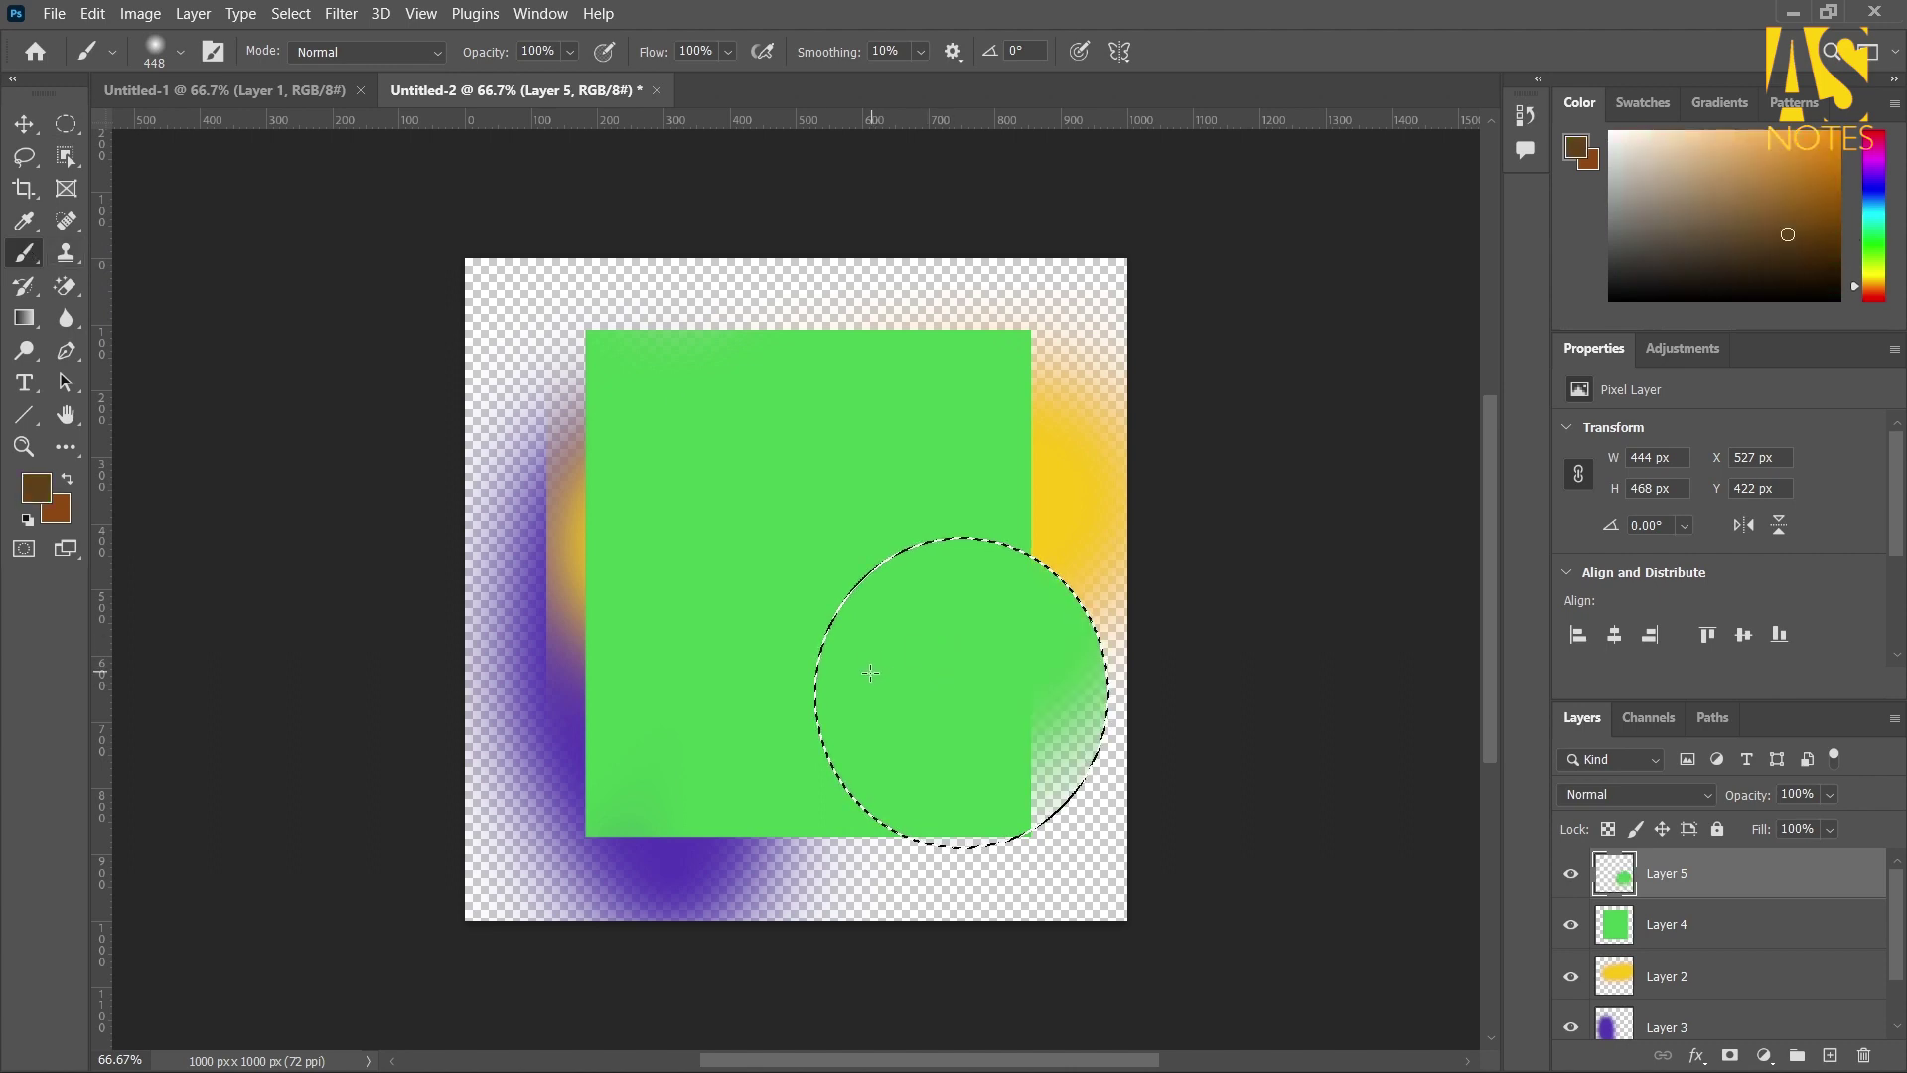
{"action": "mouse_move", "coordinate": [869, 671]}
{"action": "left_mouse_down"}
{"action": "mouse_move", "coordinate": [1037, 610]}
{"action": "mouse_move", "coordinate": [1002, 796]}
{"action": "mouse_move", "coordinate": [864, 666]}
{"action": "left_mouse_up"}
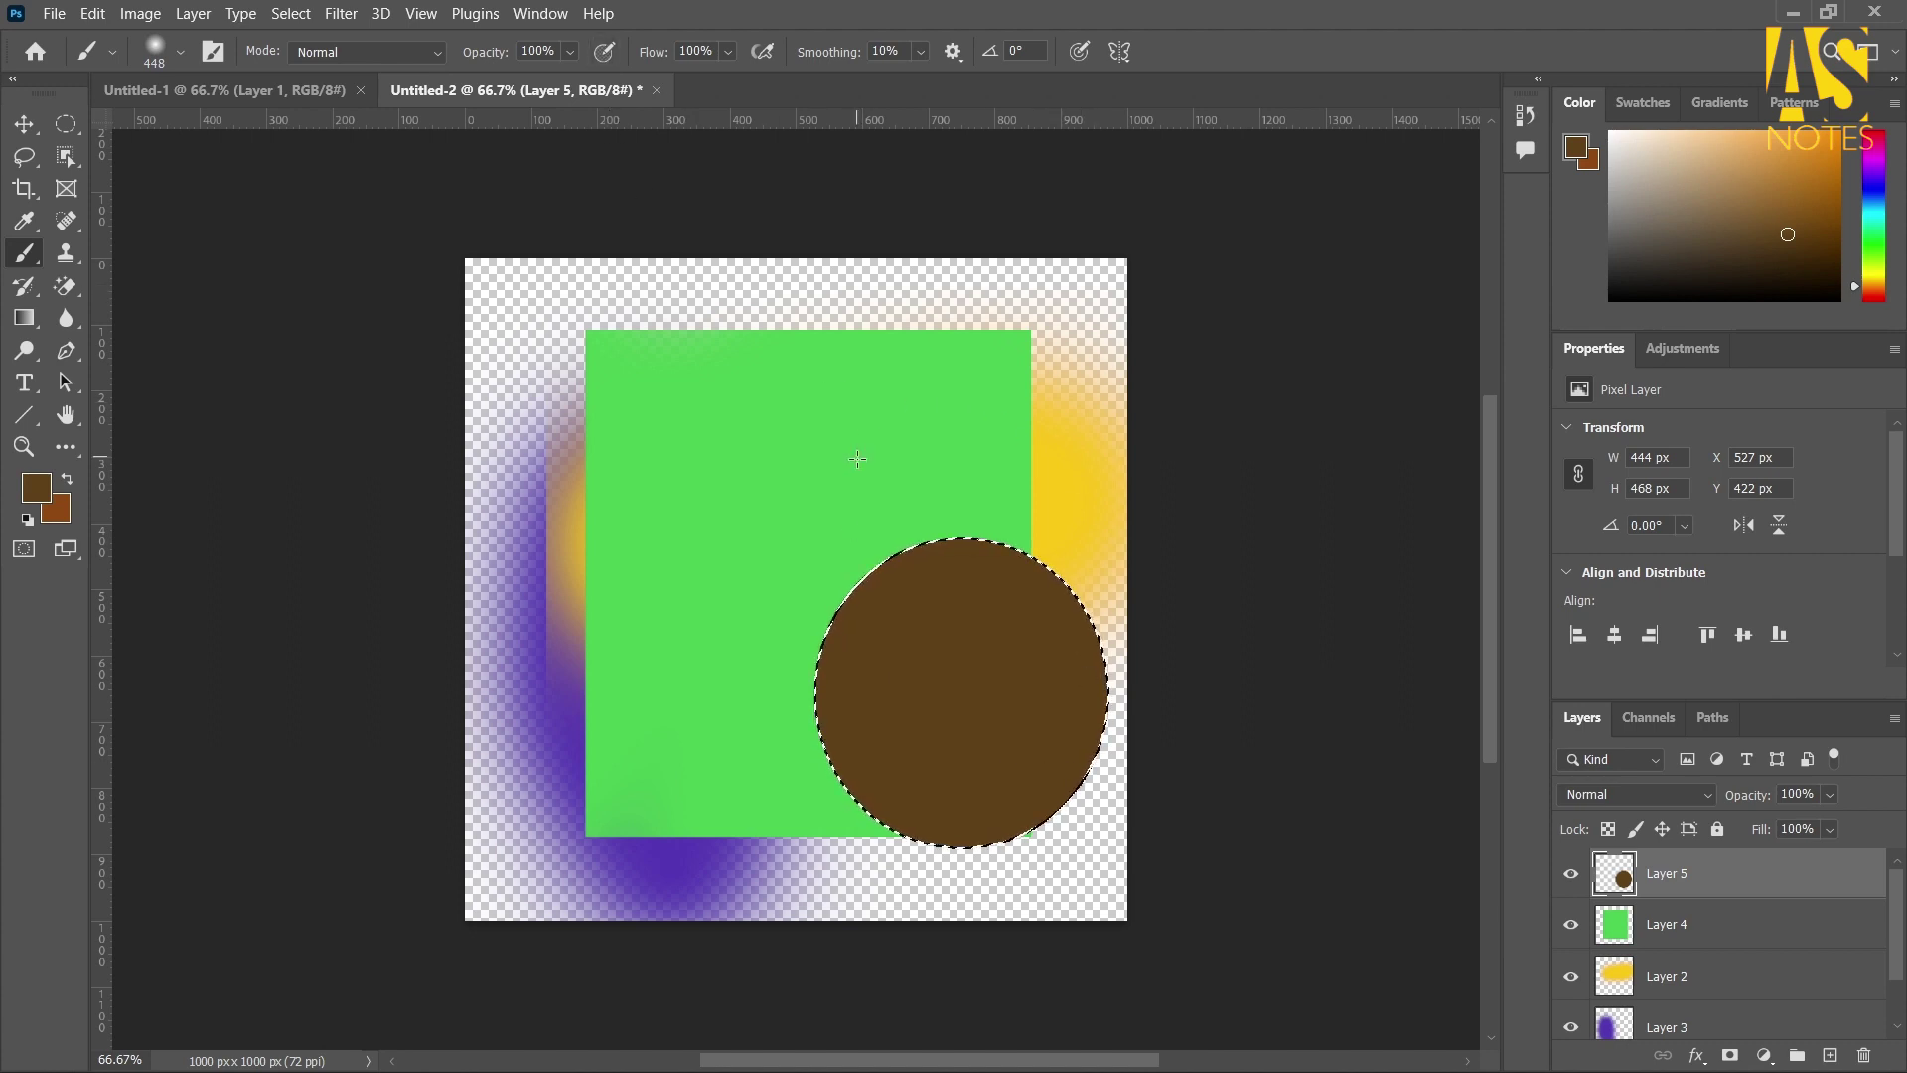
{"action": "left_click", "coordinate": [24, 132]}
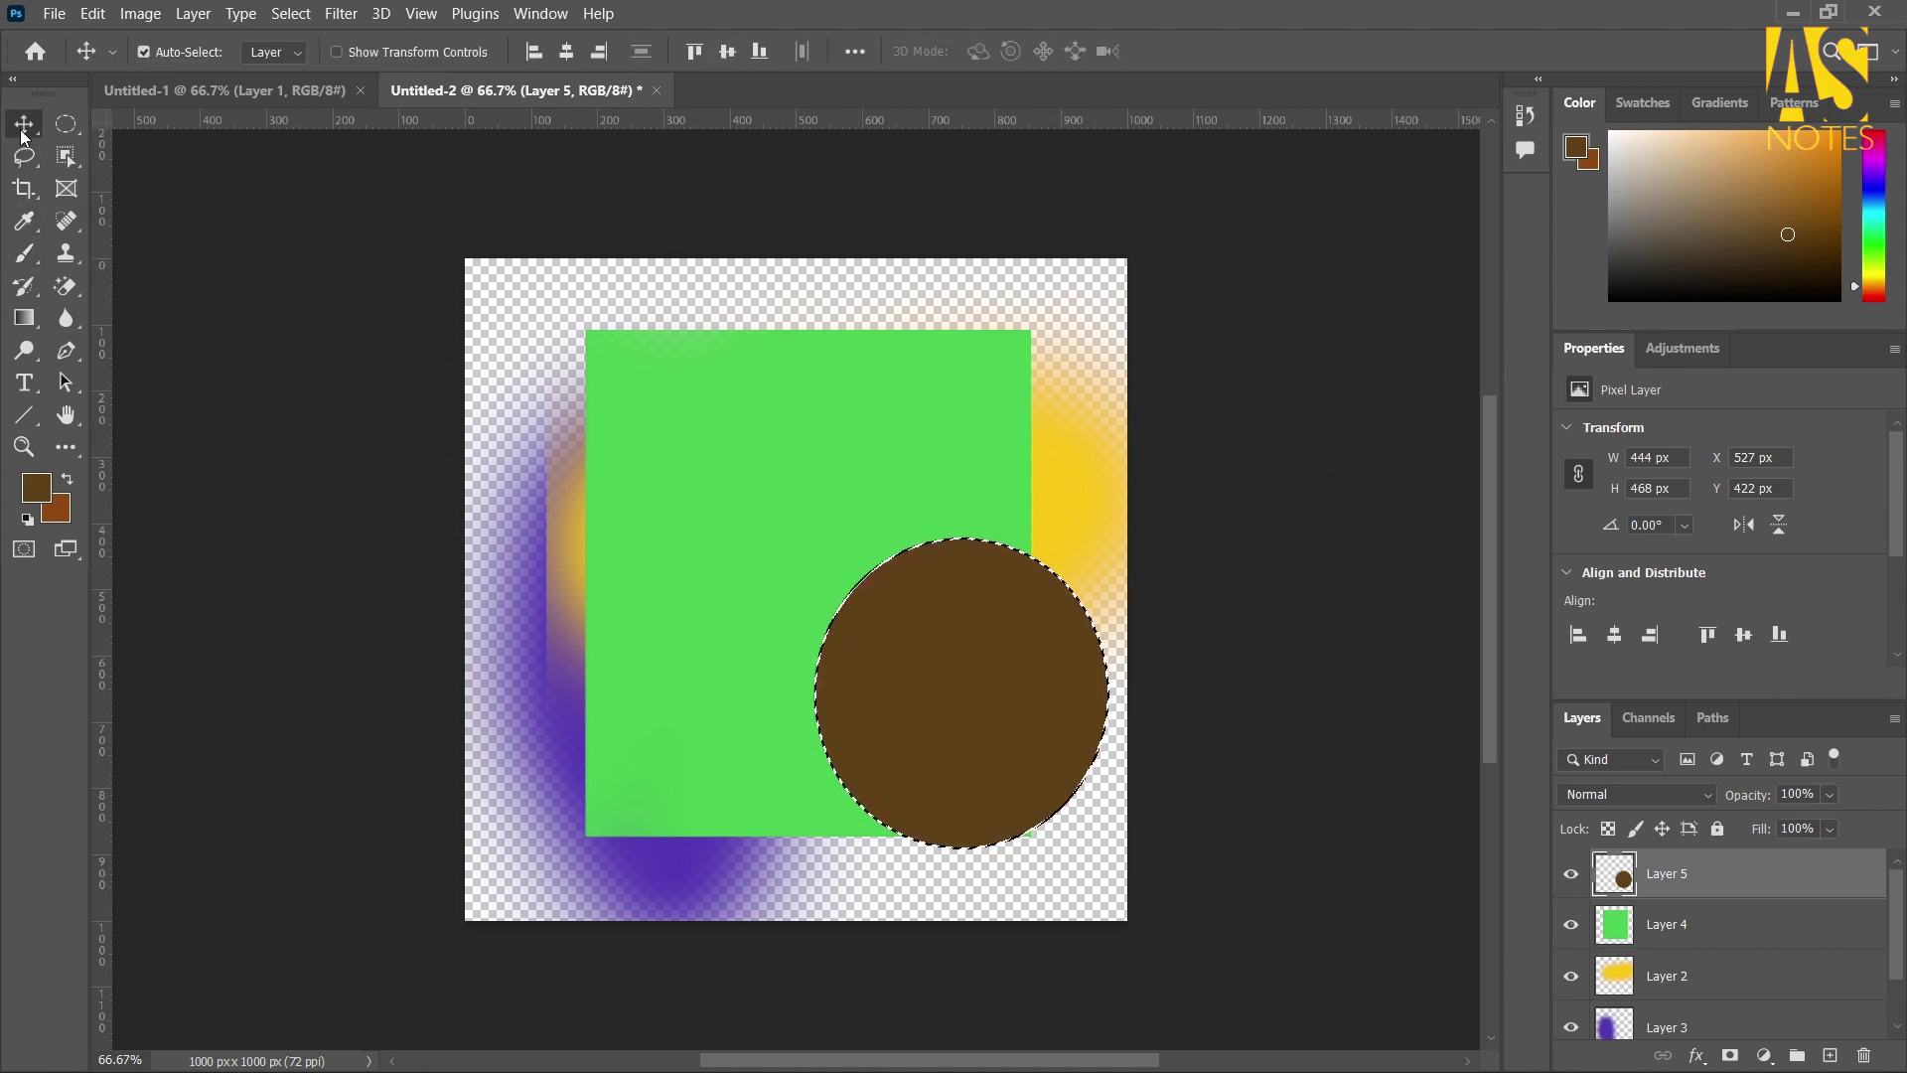
{"action": "left_click", "coordinate": [76, 127]}
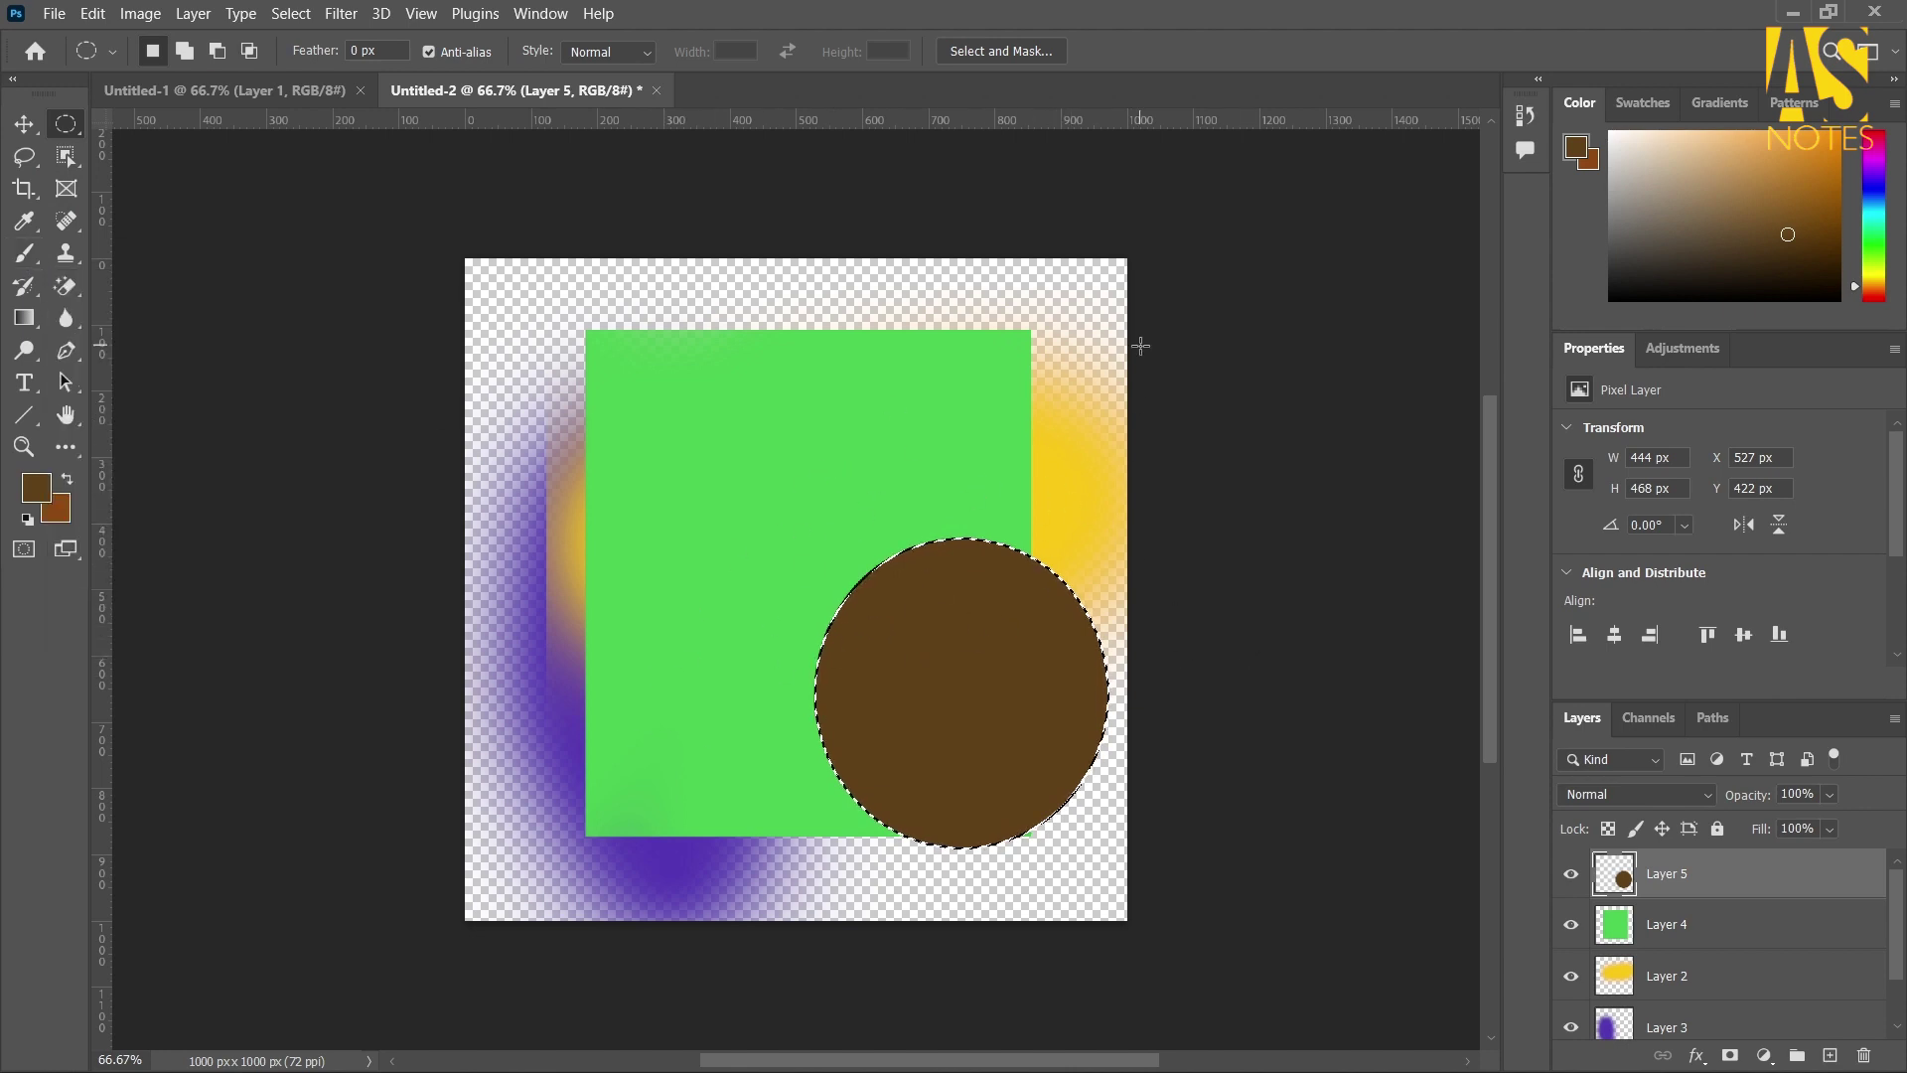
{"action": "left_click", "coordinate": [1053, 352]}
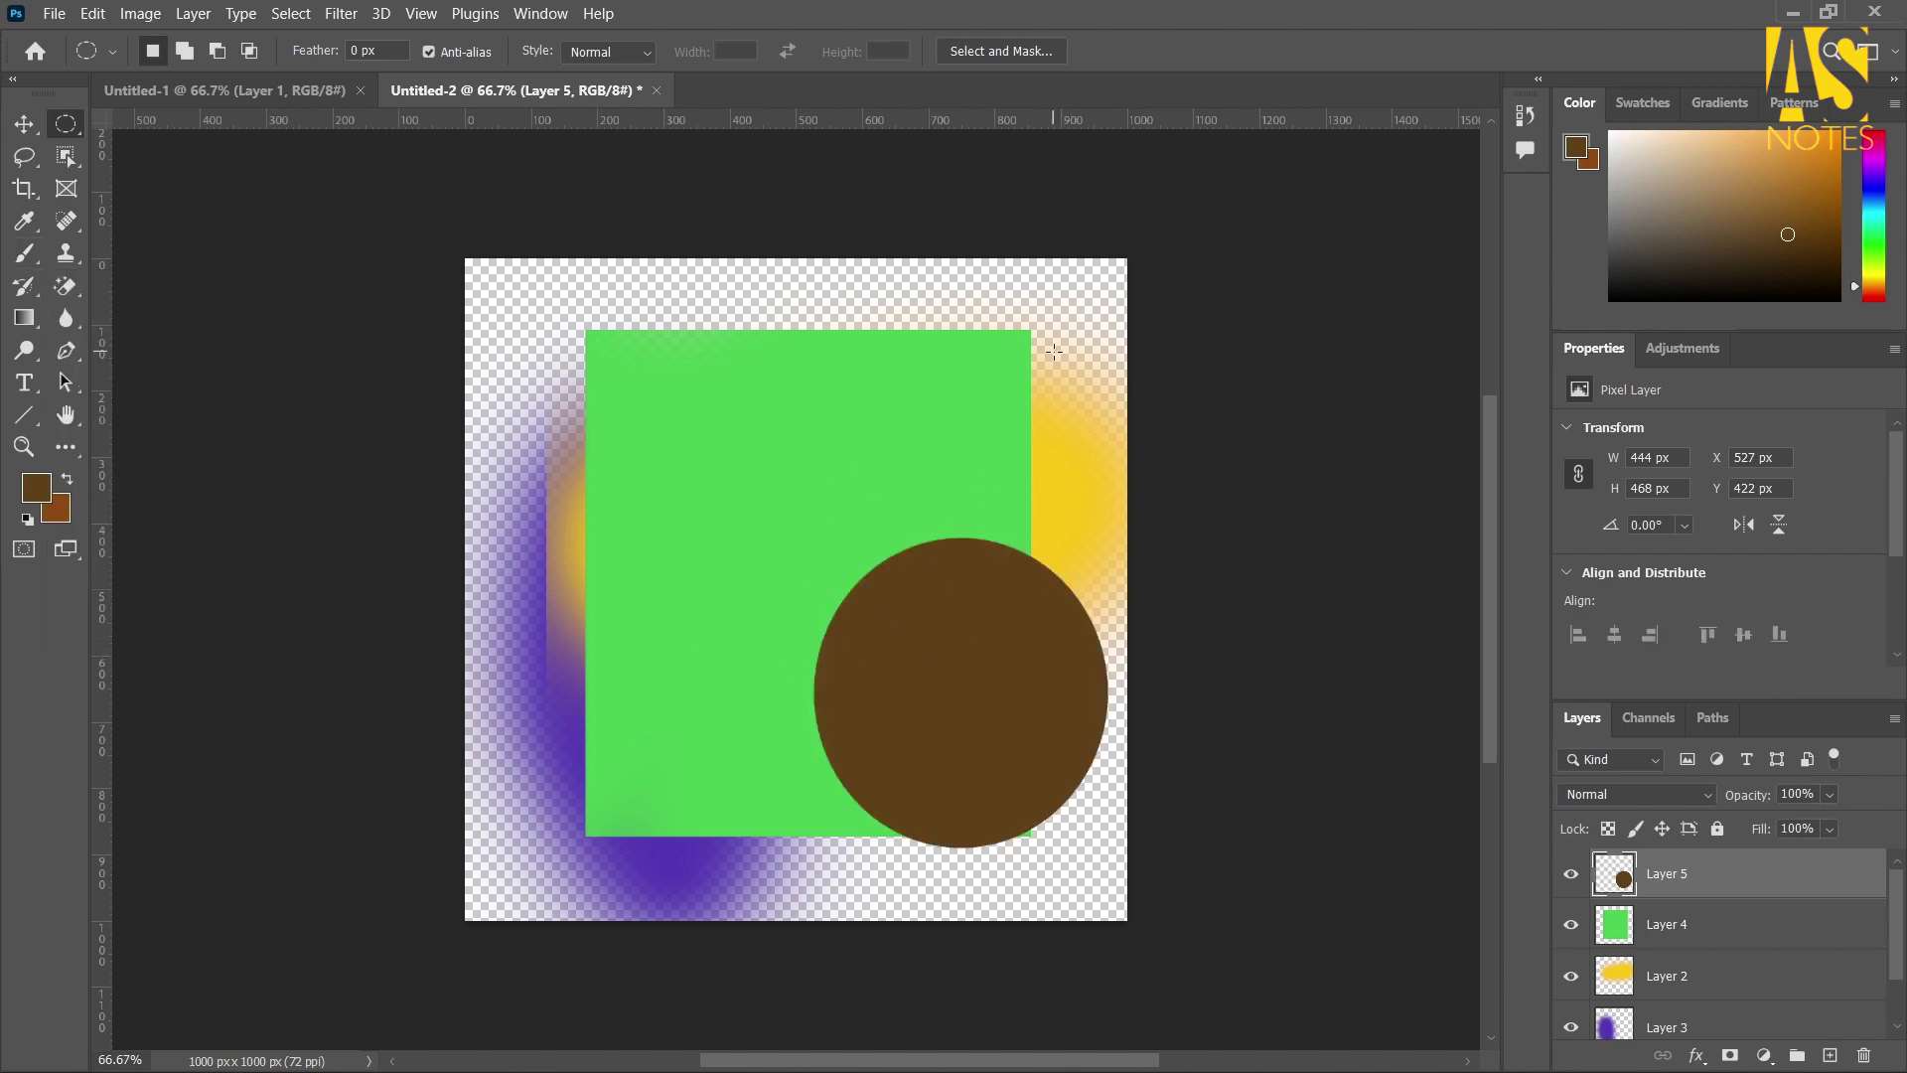
Choose the Soft Round preset from General Brushes for the Brush tool and set its size to 37 px
{"action": "left_click", "coordinate": [29, 256]}
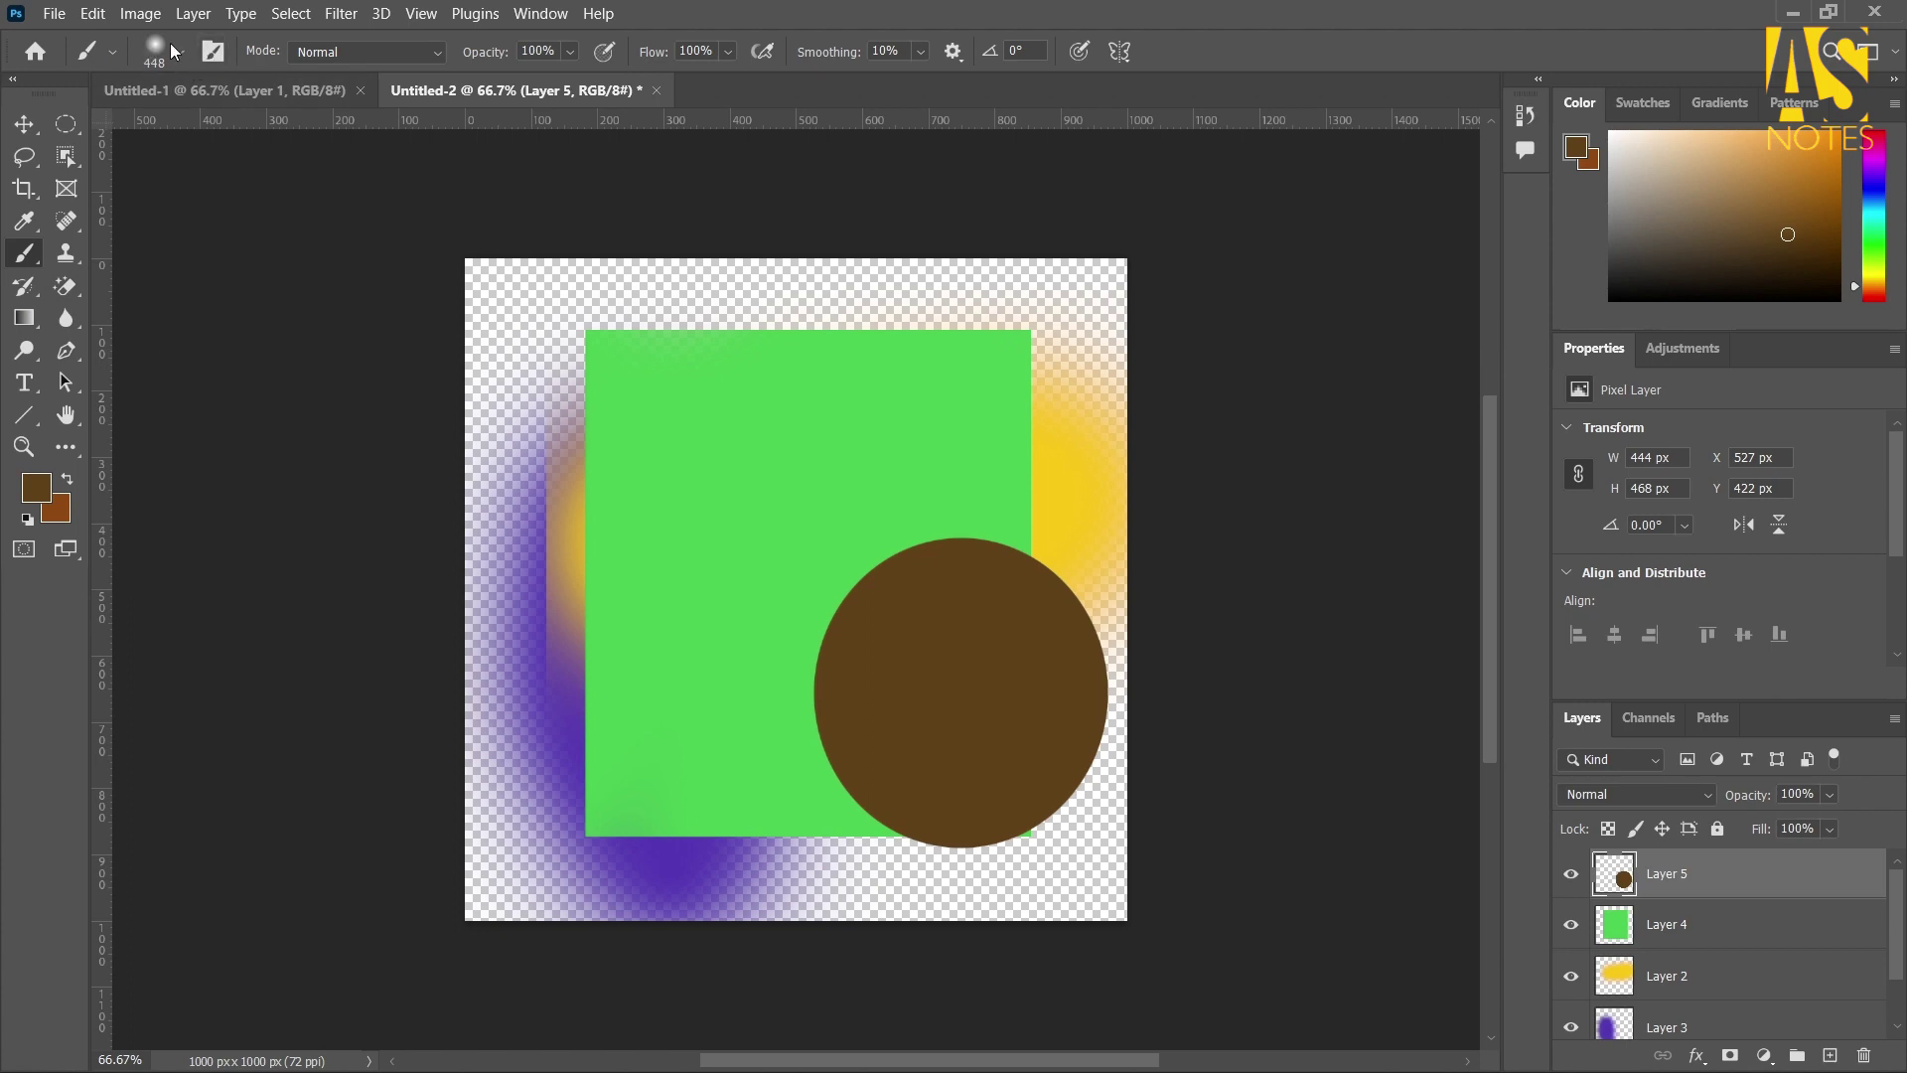
{"action": "left_click", "coordinate": [113, 55]}
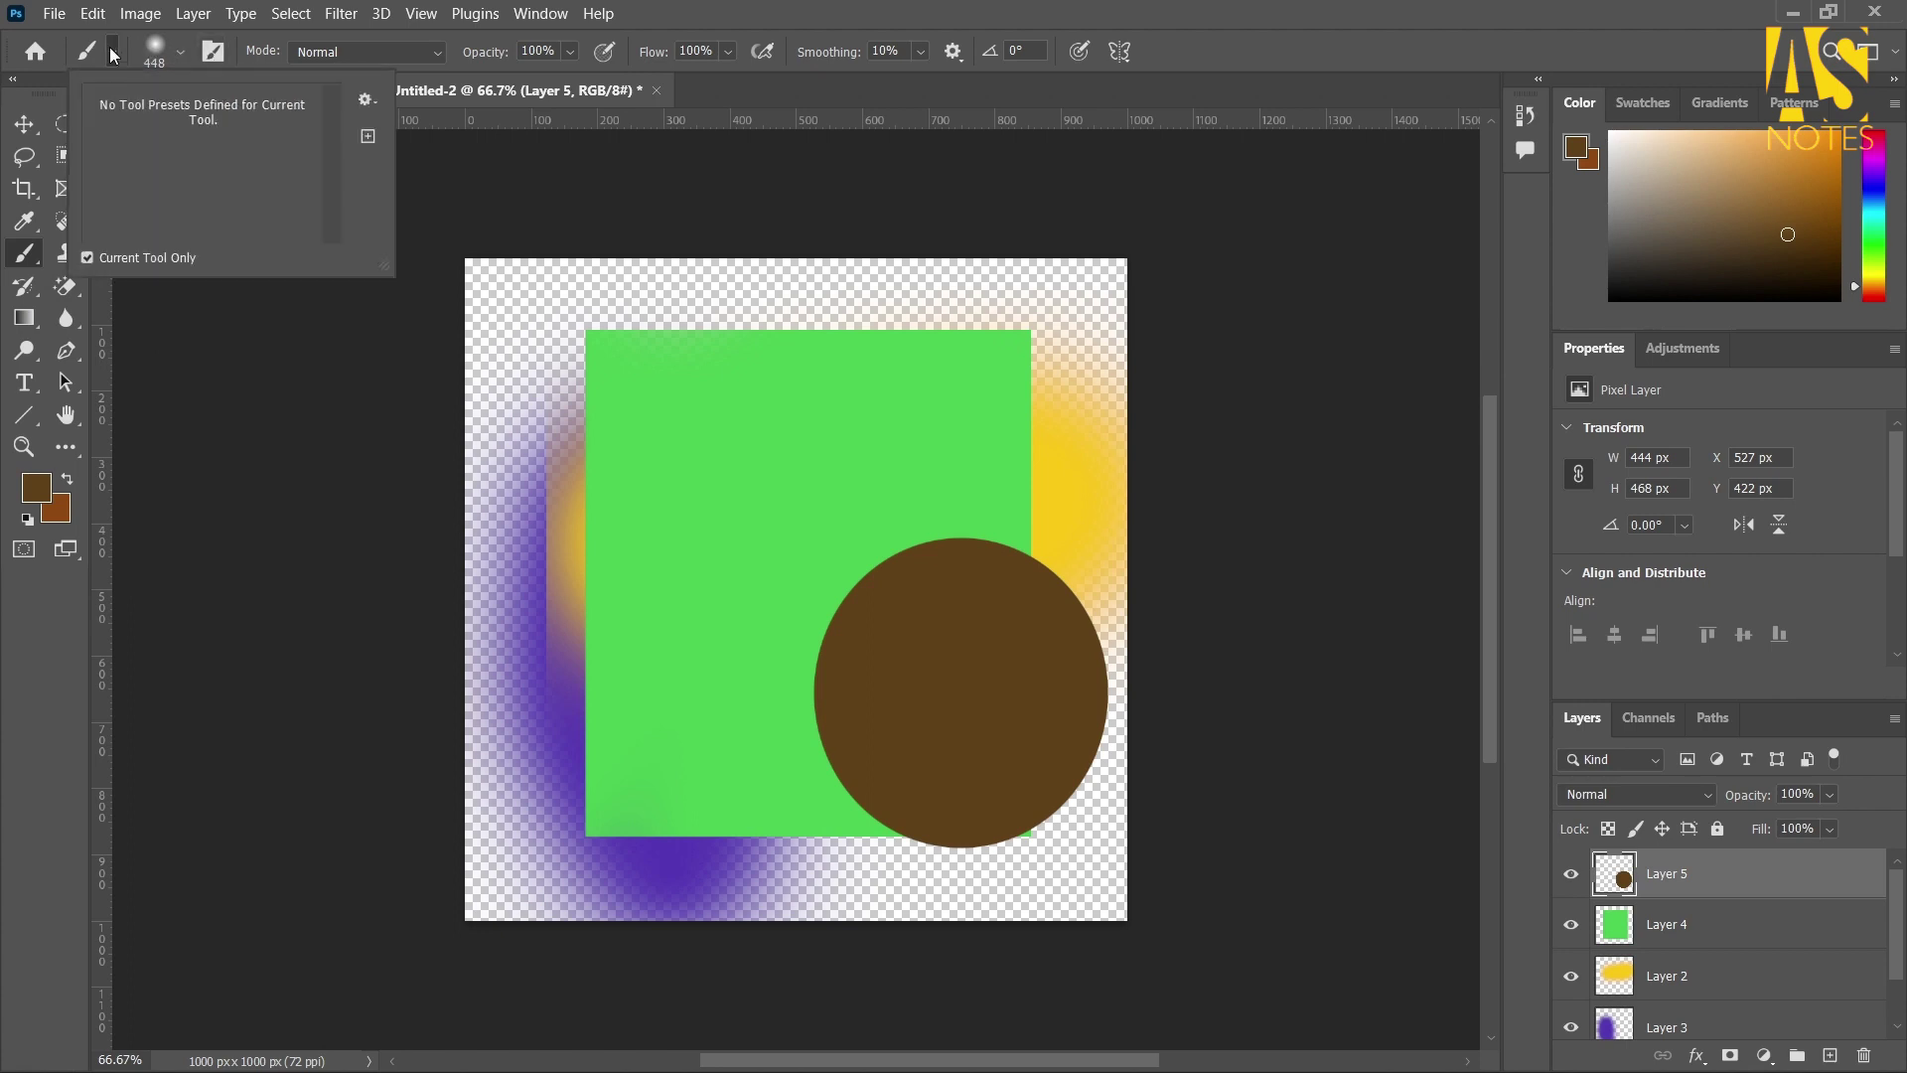
{"action": "left_click", "coordinate": [153, 45]}
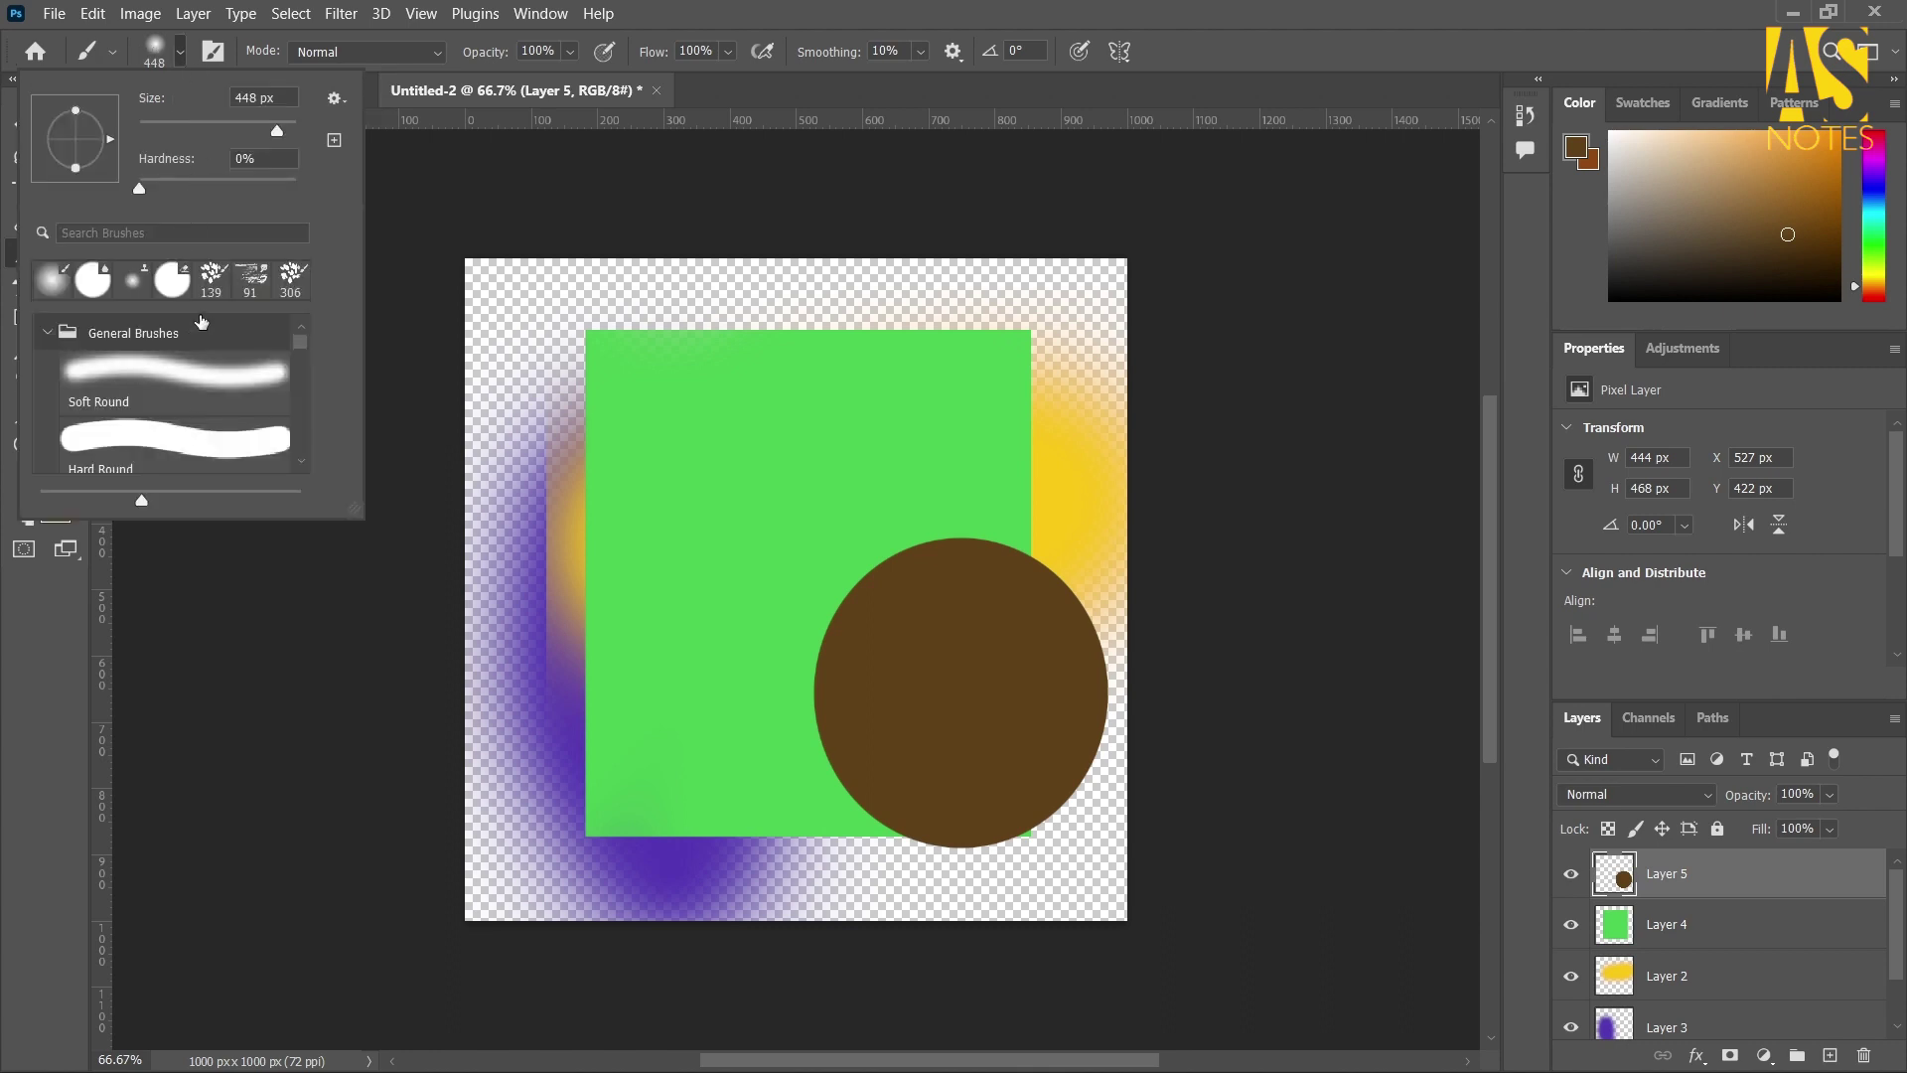
{"action": "scroll", "coordinate": [176, 385], "scroll_direction": "down", "scroll_amount": 2}
{"action": "scroll", "coordinate": [177, 385], "scroll_direction": "up", "scroll_amount": 2}
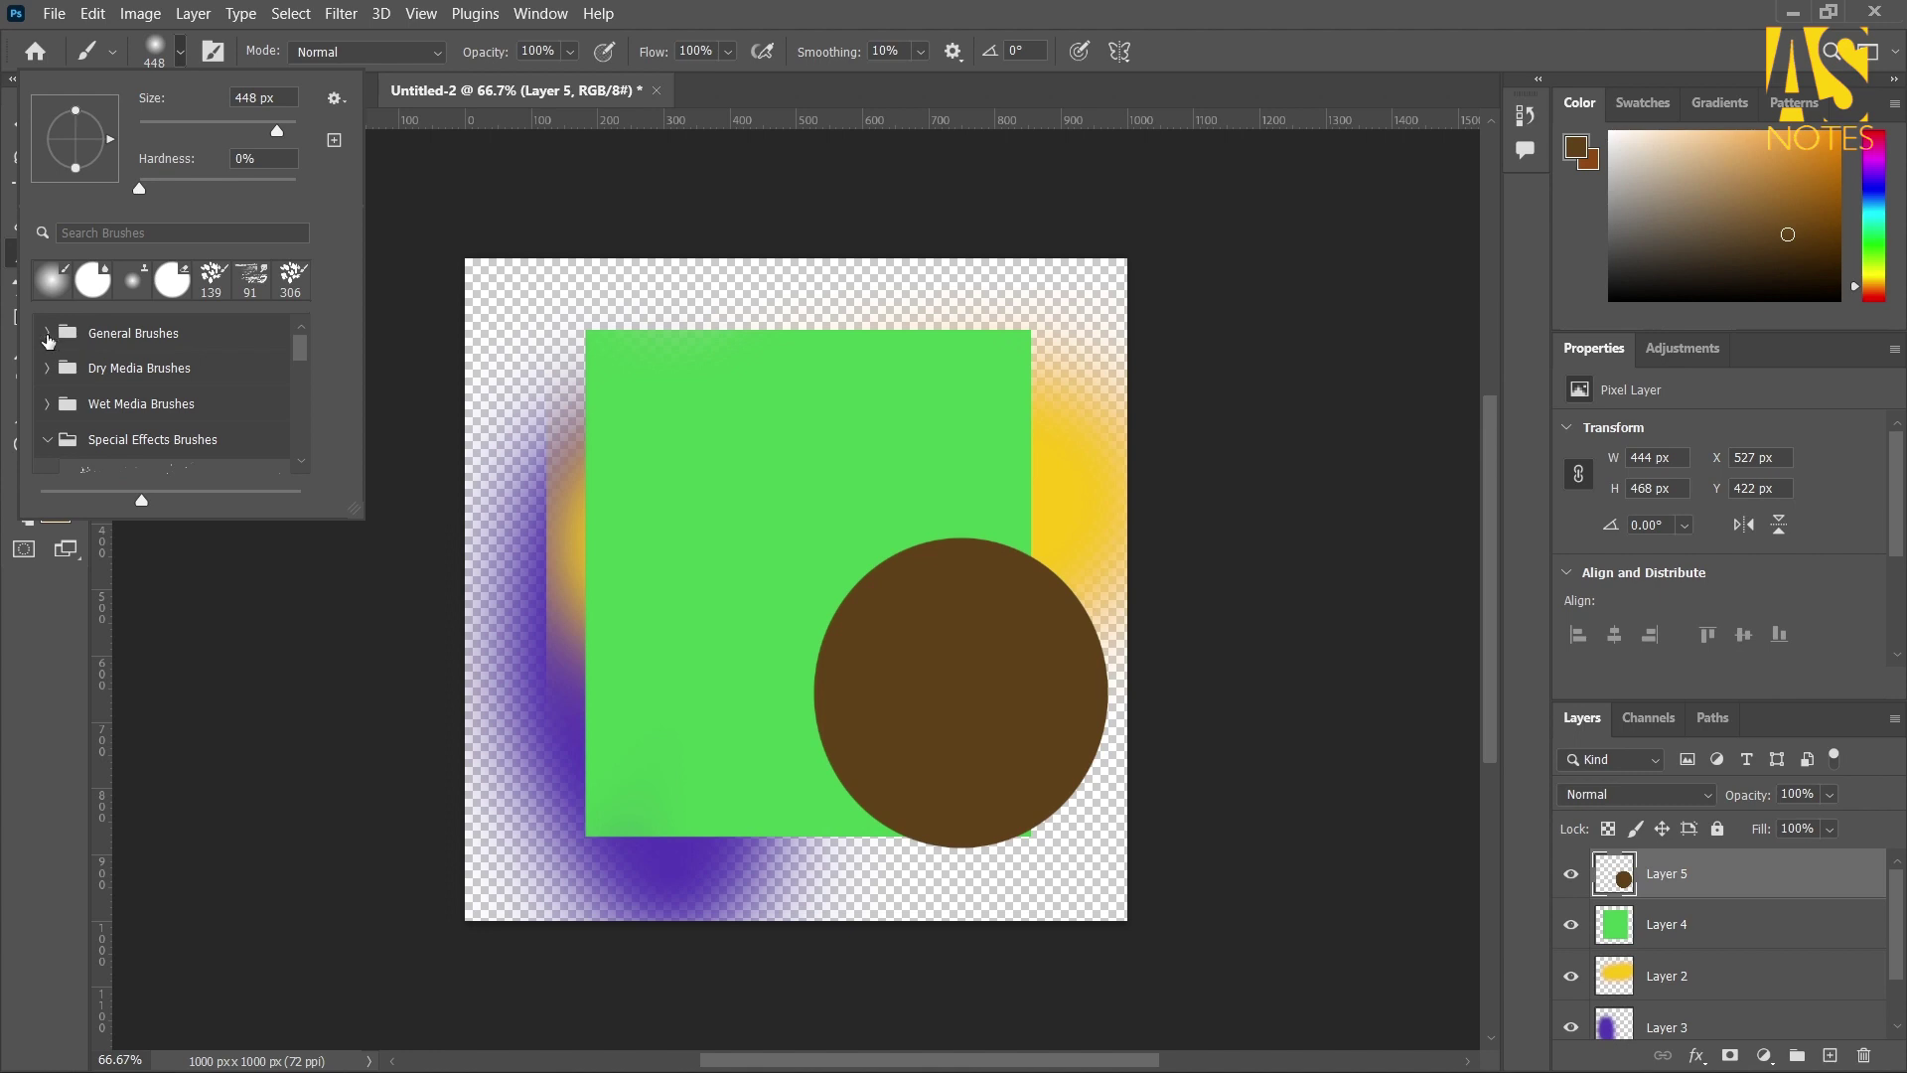
{"action": "left_click", "coordinate": [45, 333]}
{"action": "left_click", "coordinate": [164, 385]}
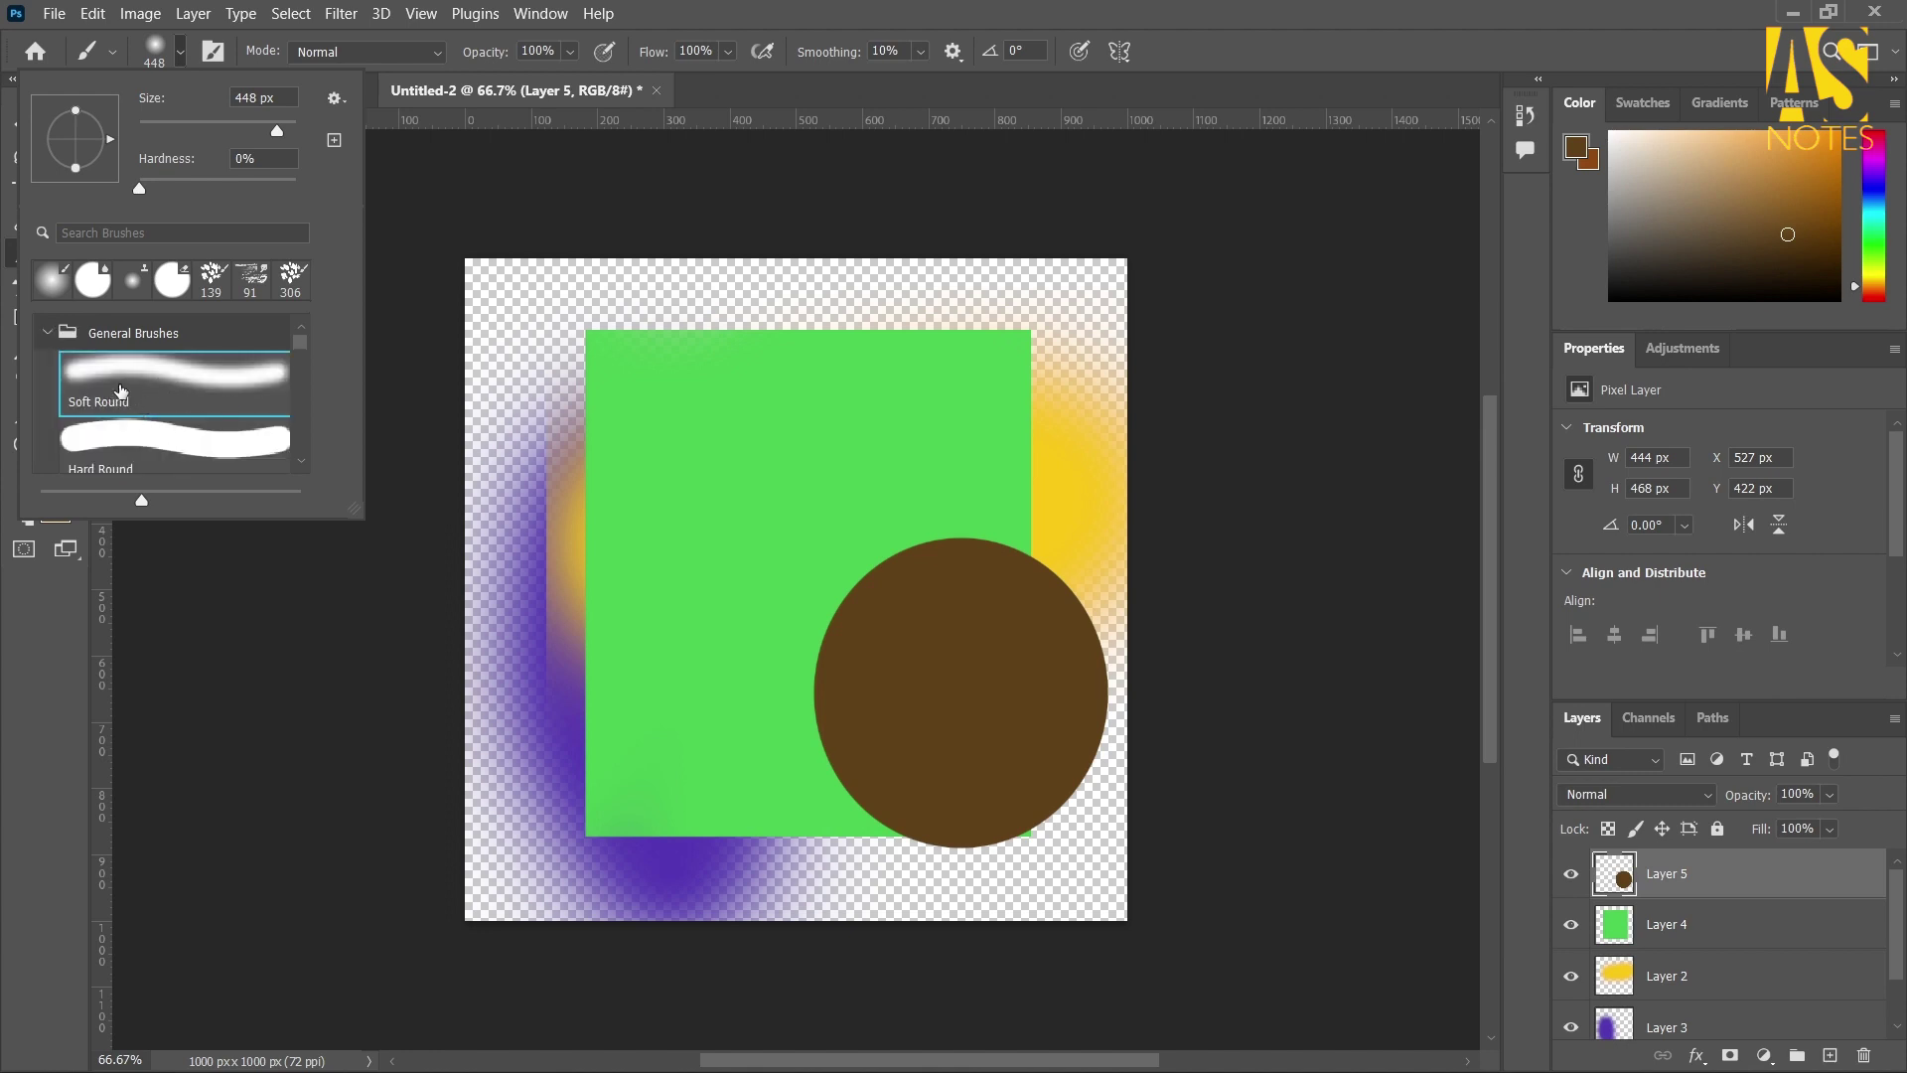
{"action": "left_click", "coordinate": [201, 121]}
{"action": "left_click_drag", "start_coordinate": [199, 127], "coordinate": [169, 125]}
Add a new layer above Layer 5 and paint a soft brown diagonal stroke about 580 px wide across the green block's upper-left corner
{"action": "left_click", "coordinate": [1830, 1054]}
{"action": "left_click", "coordinate": [1831, 1054]}
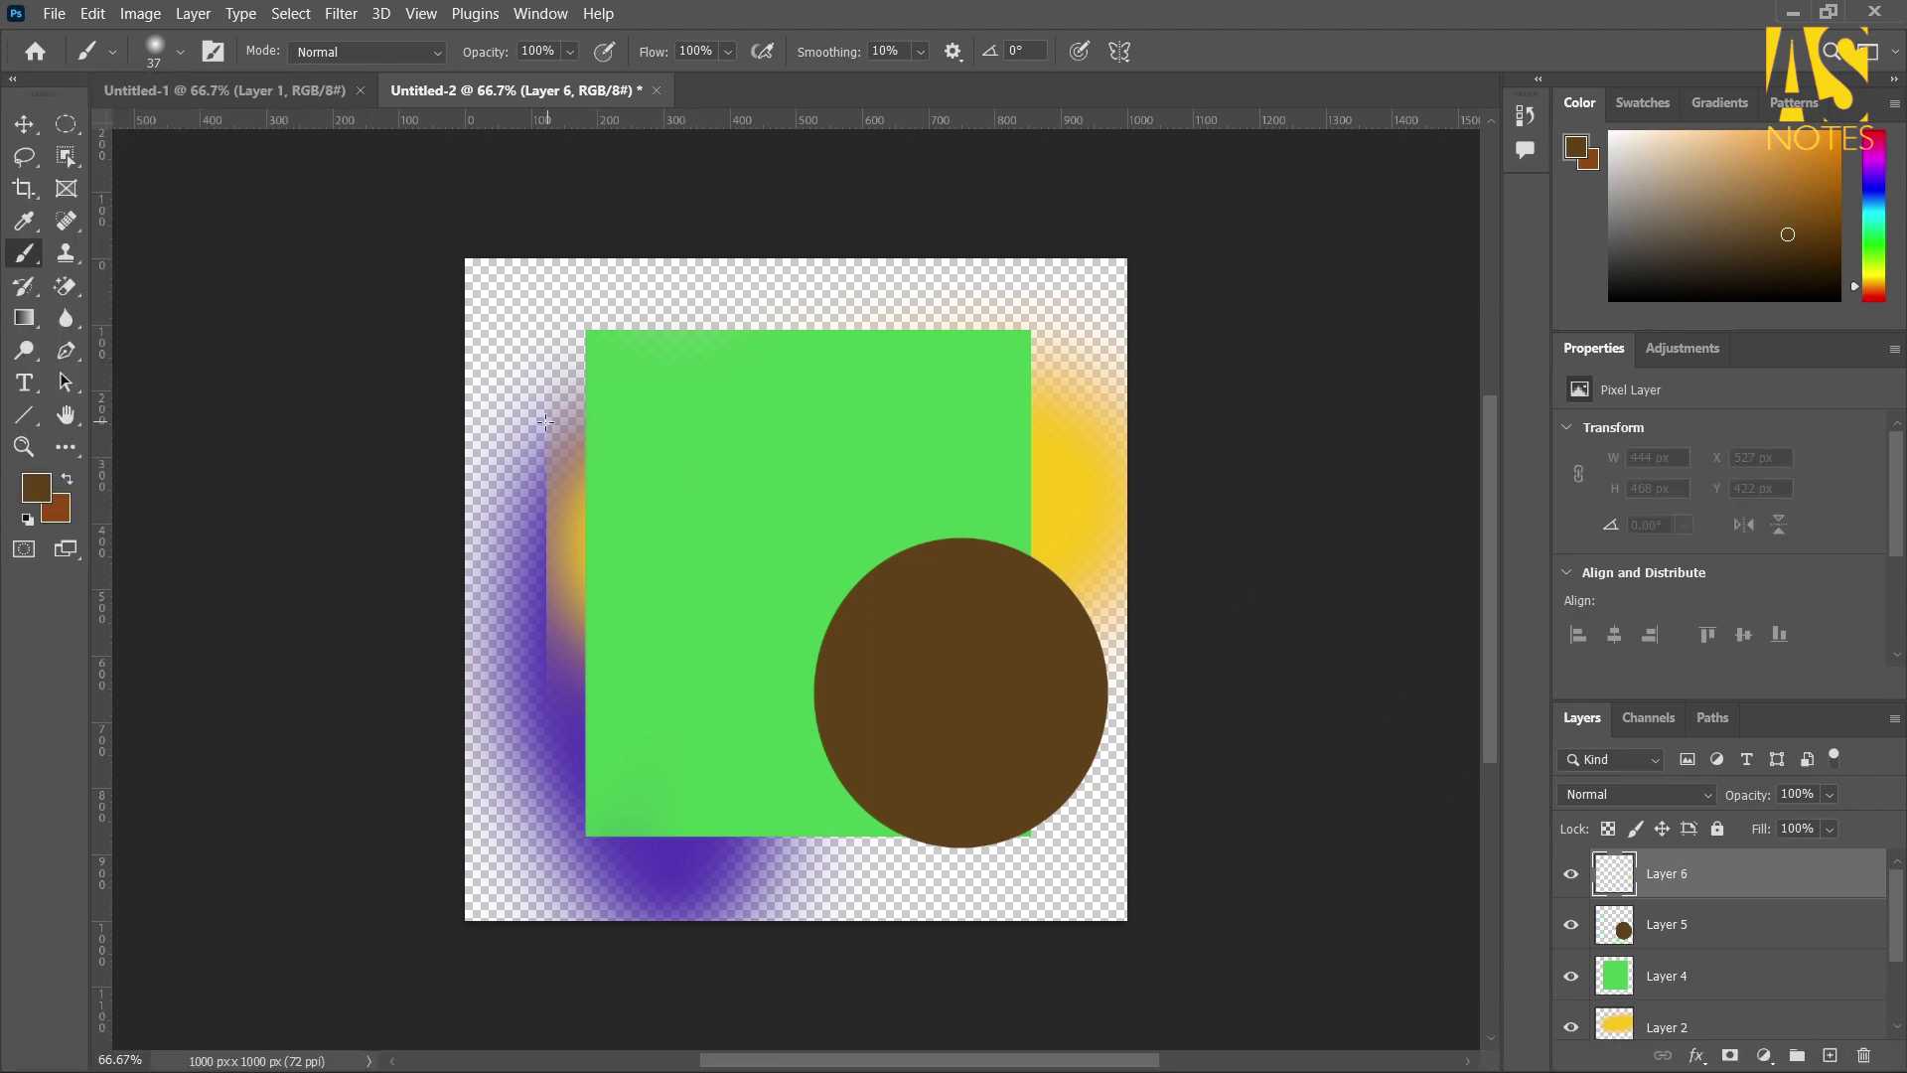
{"action": "mouse_move", "coordinate": [532, 415]}
{"action": "left_mouse_down"}
{"action": "mouse_move", "coordinate": [678, 347]}
{"action": "mouse_move", "coordinate": [883, 294]}
{"action": "left_mouse_up"}
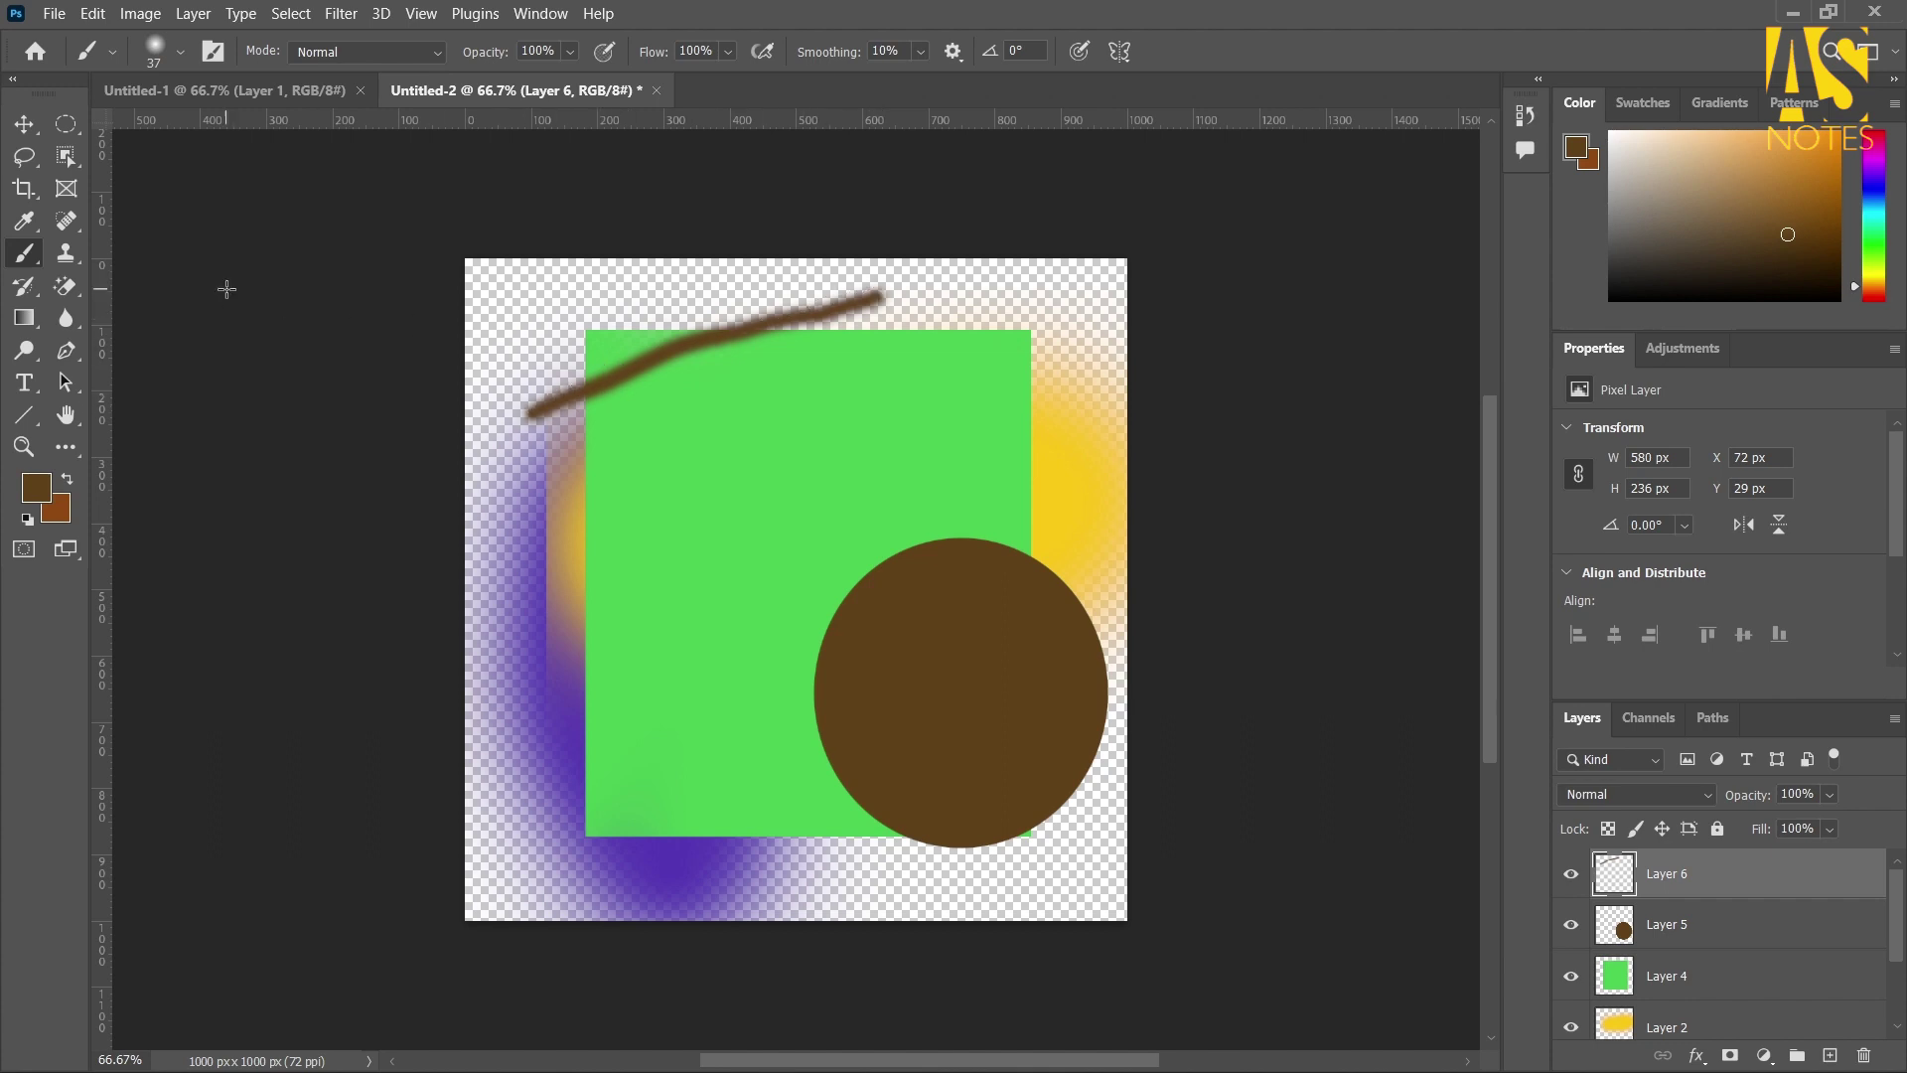
Switch to the Hard Round brush and paint a brown diagonal stroke below the soft one on Layer 6
{"action": "left_click", "coordinate": [181, 53]}
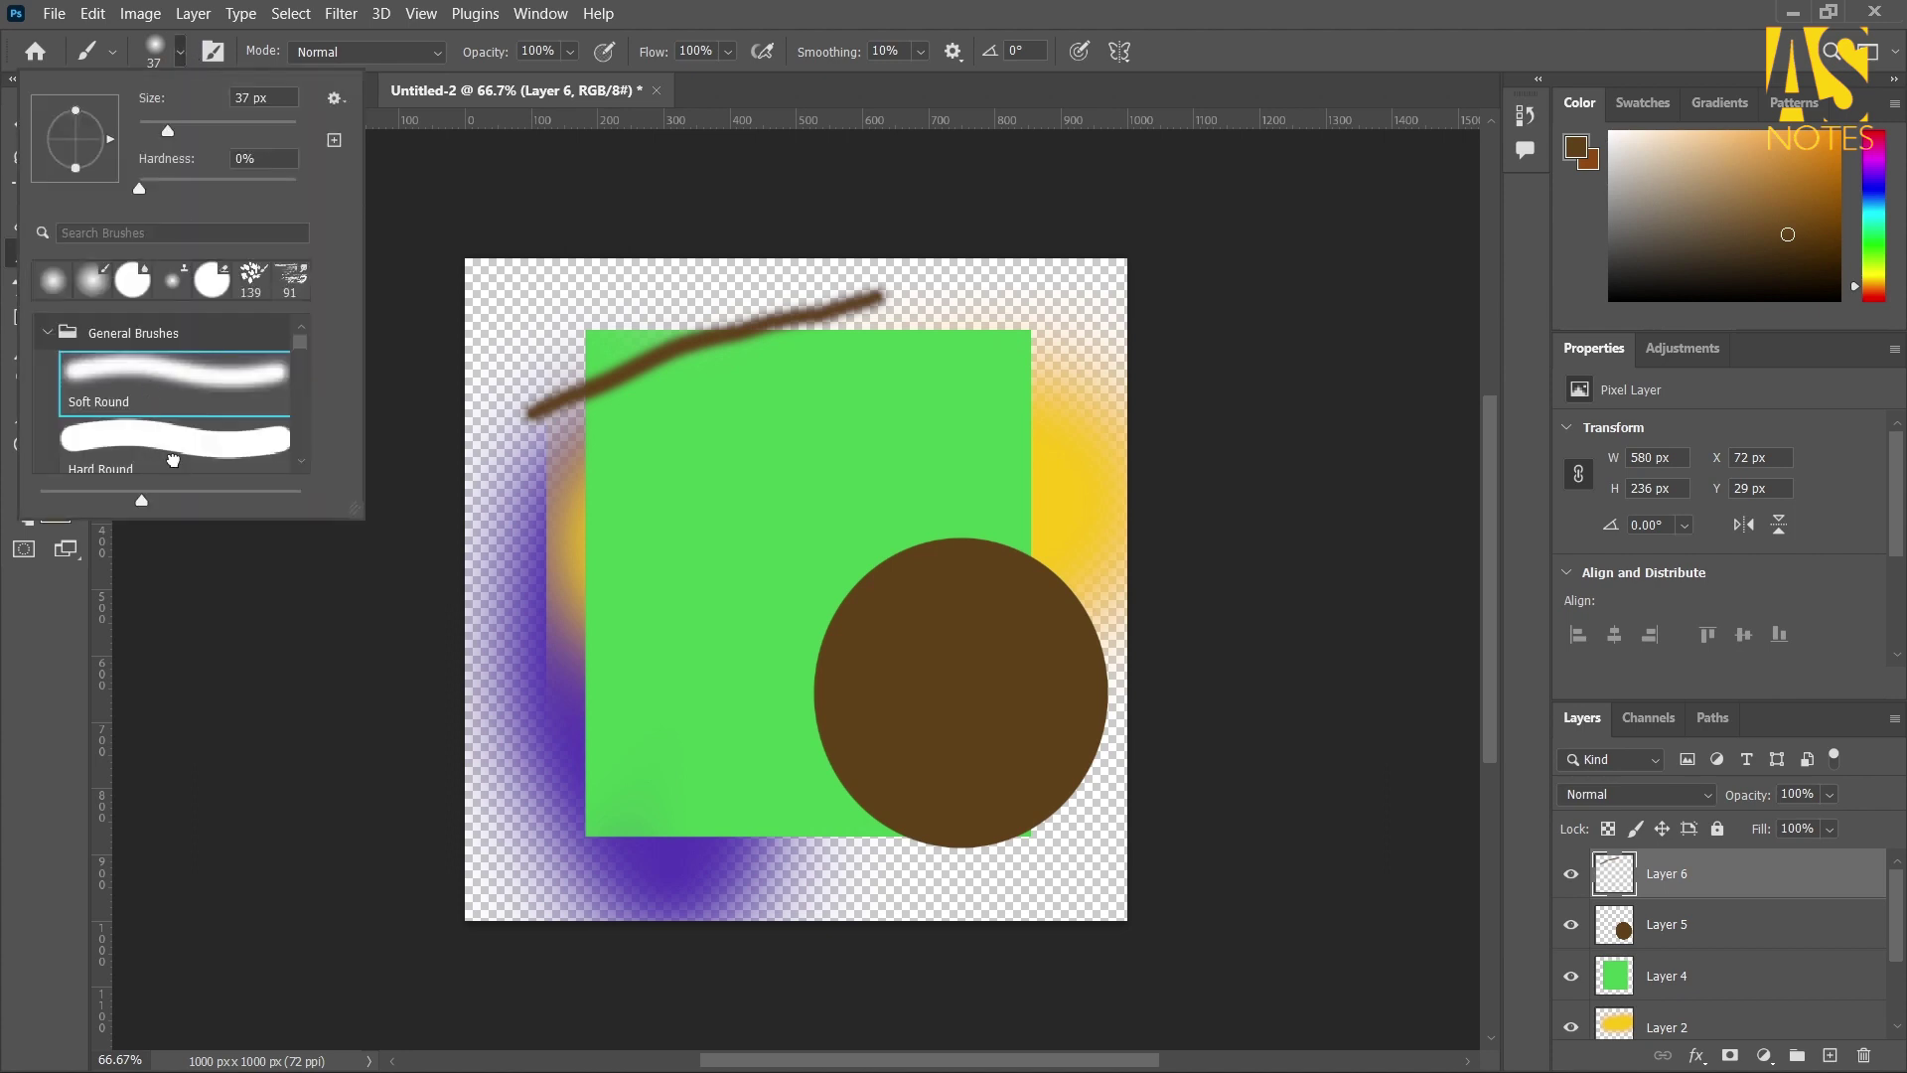
{"action": "left_click", "coordinate": [174, 462]}
{"action": "left_click", "coordinate": [609, 455]}
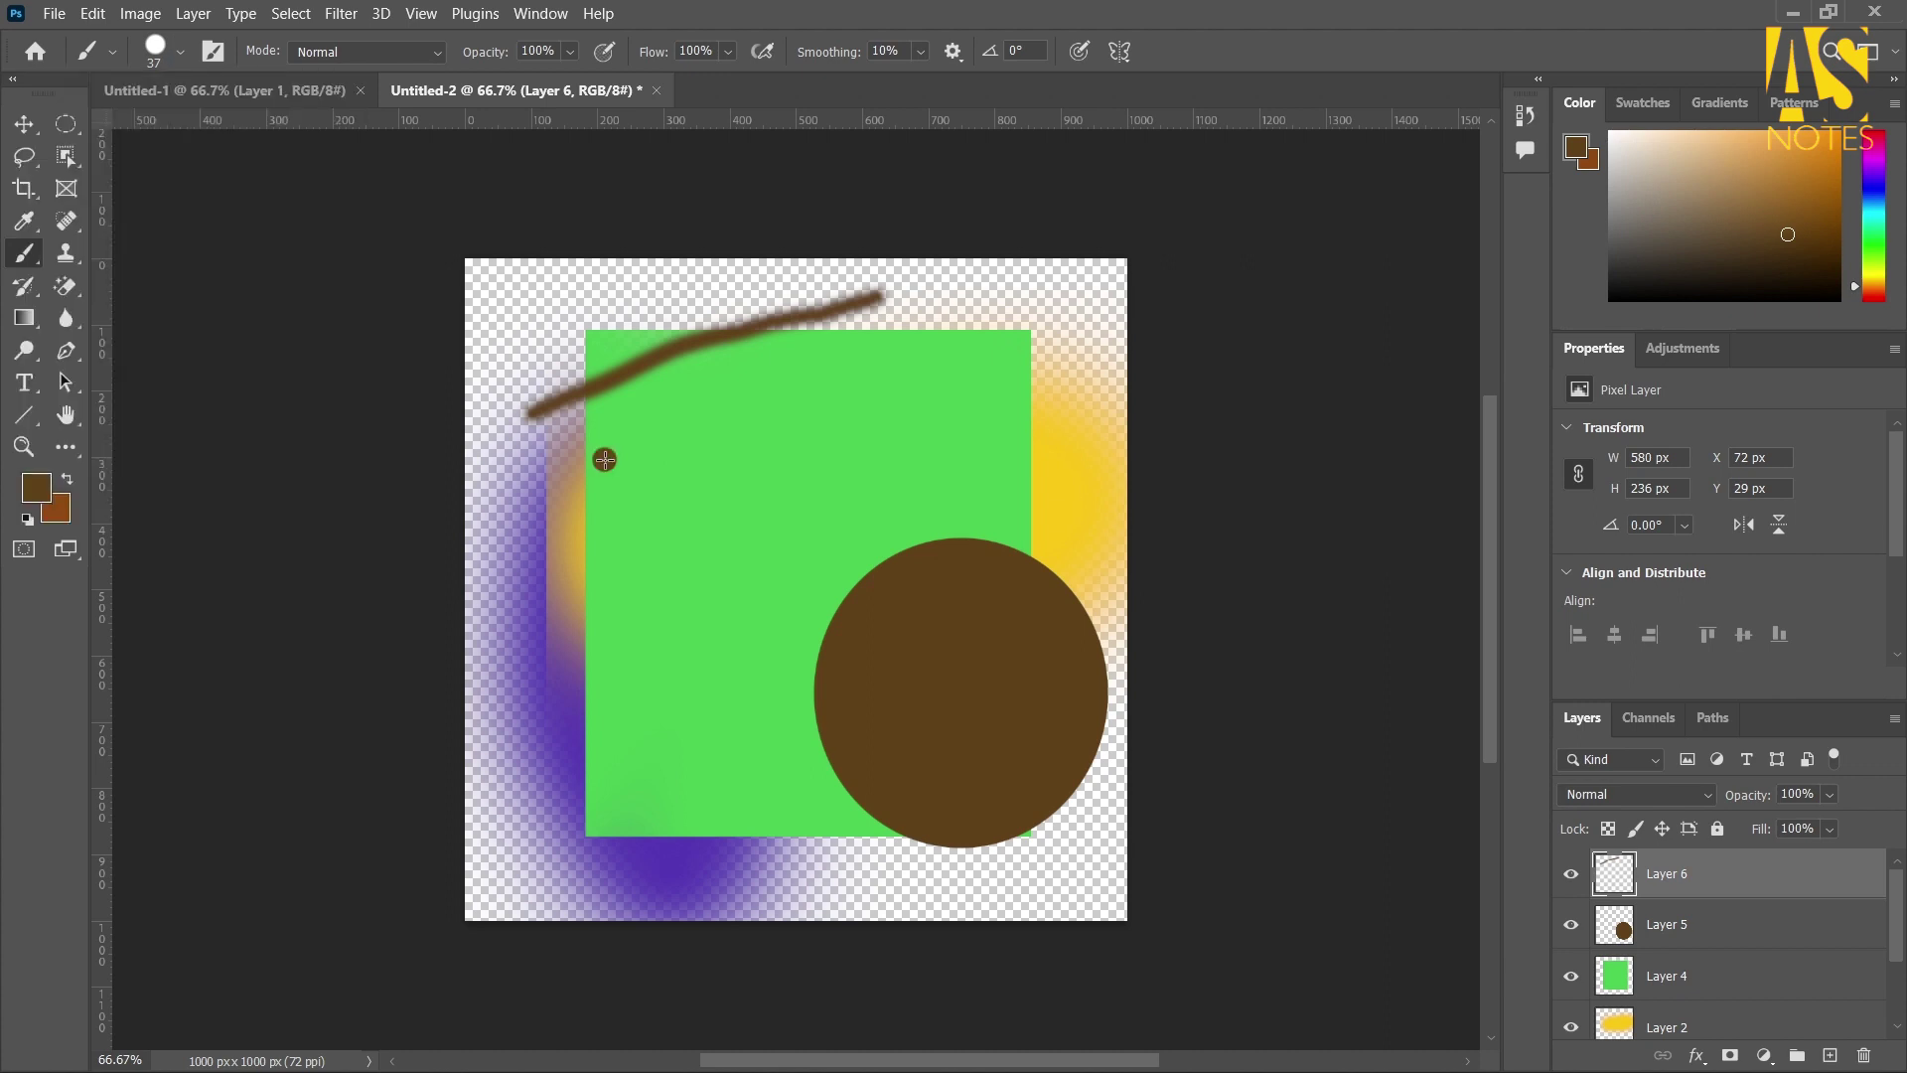
{"action": "left_click_drag", "start_coordinate": [601, 457], "coordinate": [963, 327]}
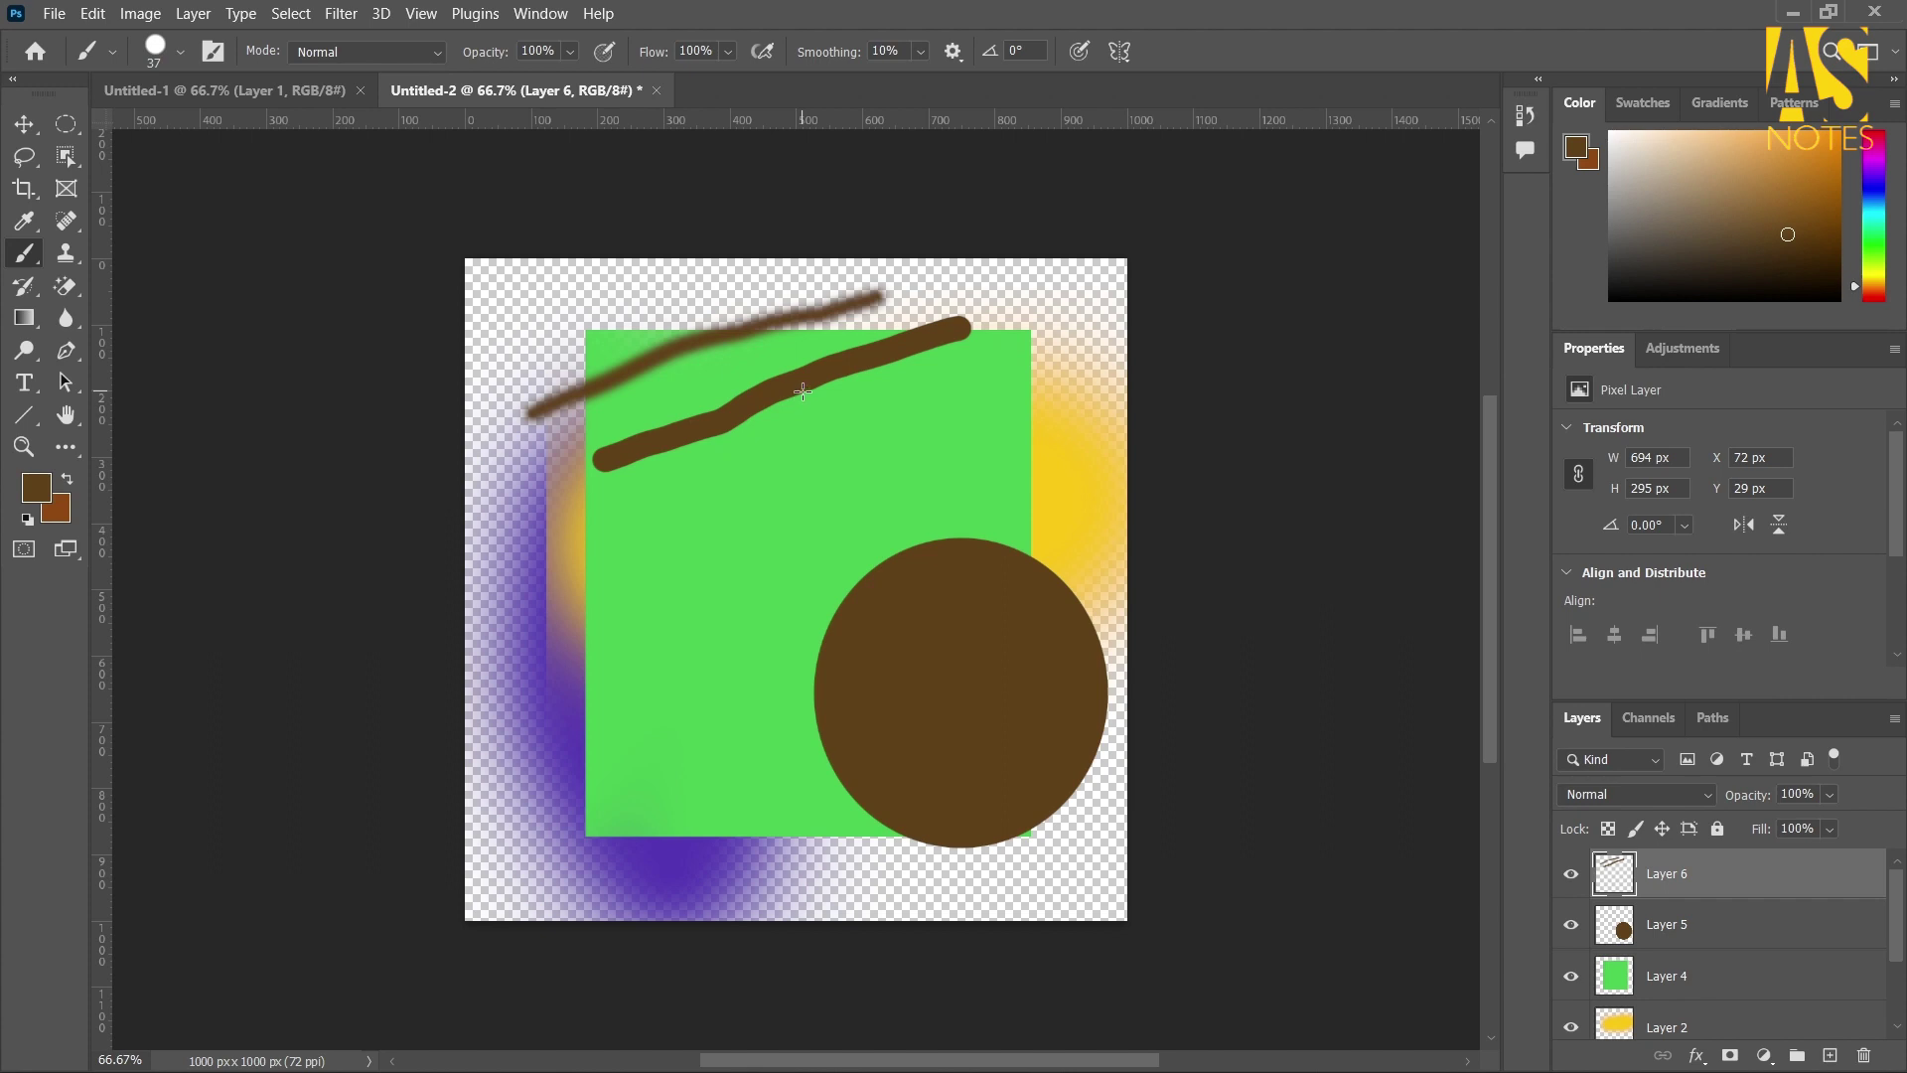
Choose the Kyle's Screentones 38 brush and paint a long looping dotted stroke over the green block on Layer 6
{"action": "left_click", "coordinate": [180, 52]}
{"action": "scroll", "coordinate": [214, 390], "scroll_direction": "down", "scroll_amount": 4}
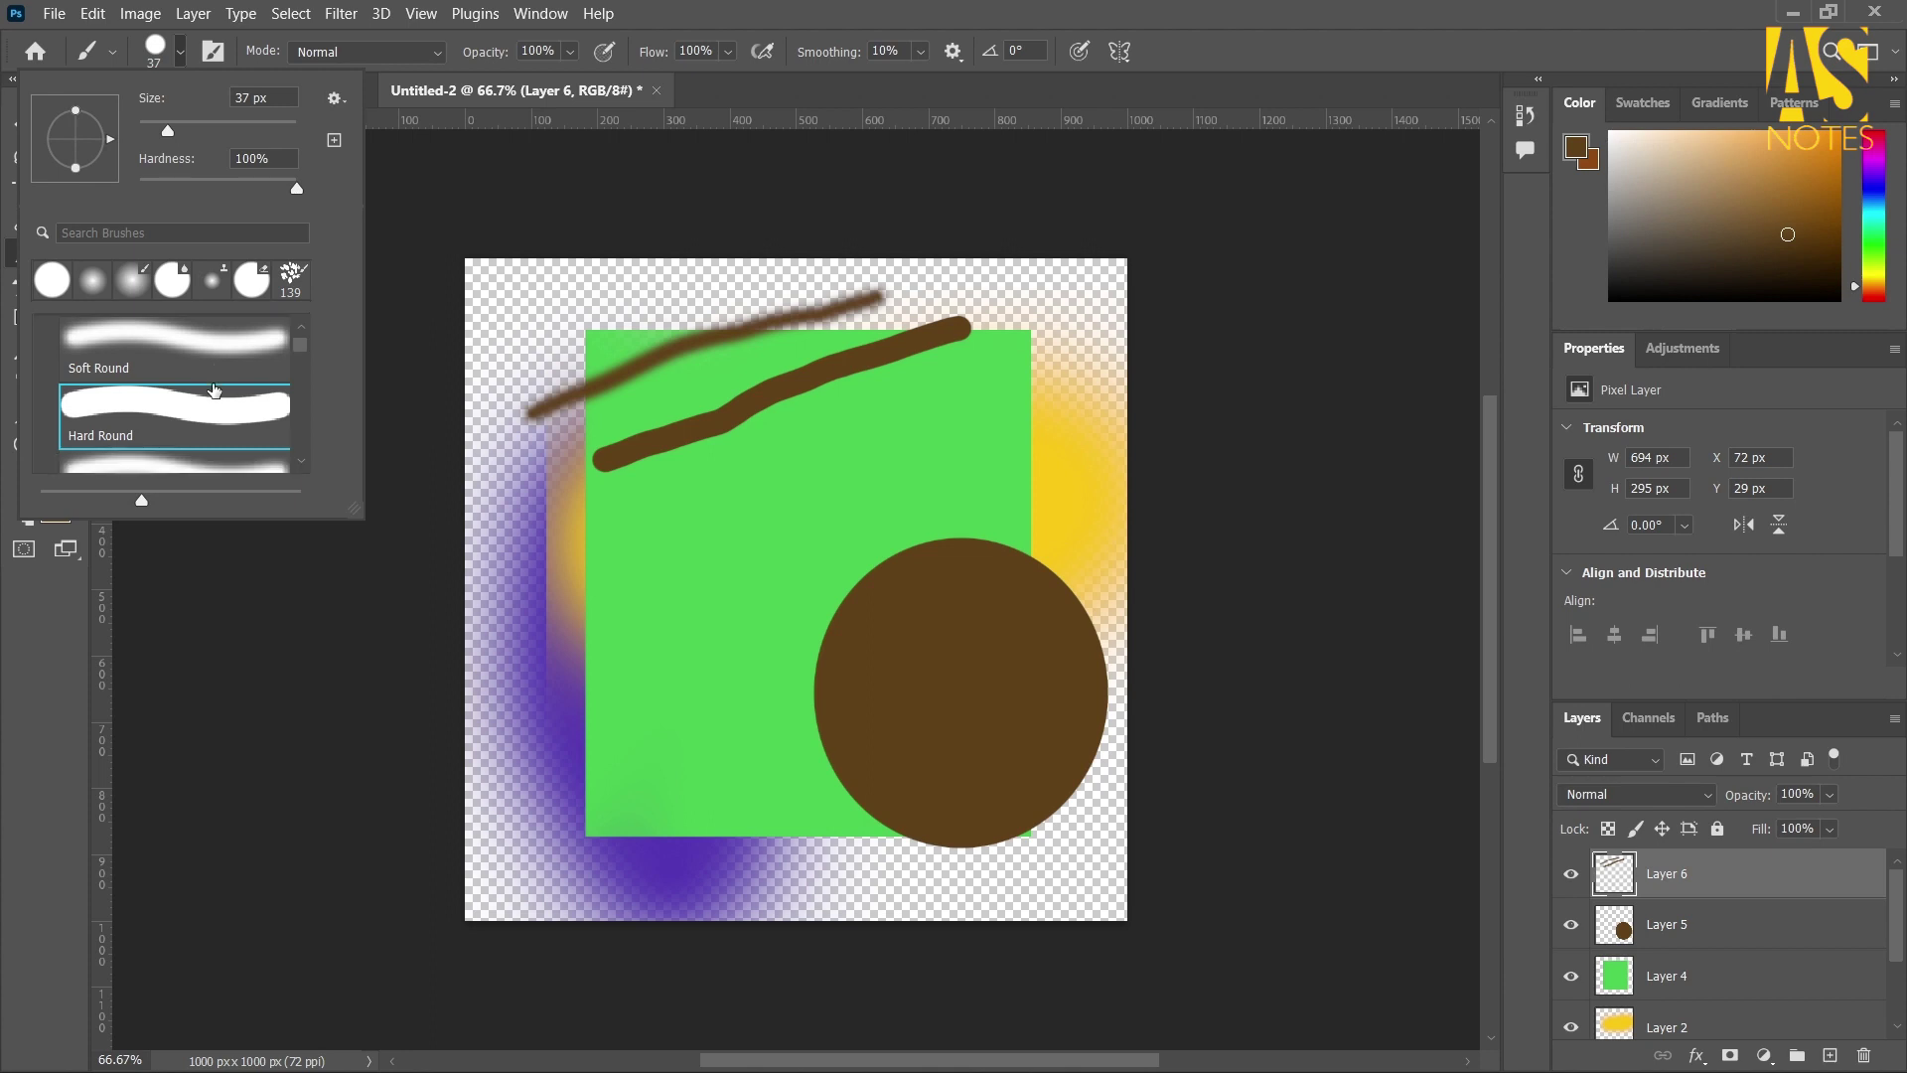
{"action": "scroll", "coordinate": [213, 390], "scroll_direction": "down", "scroll_amount": 6}
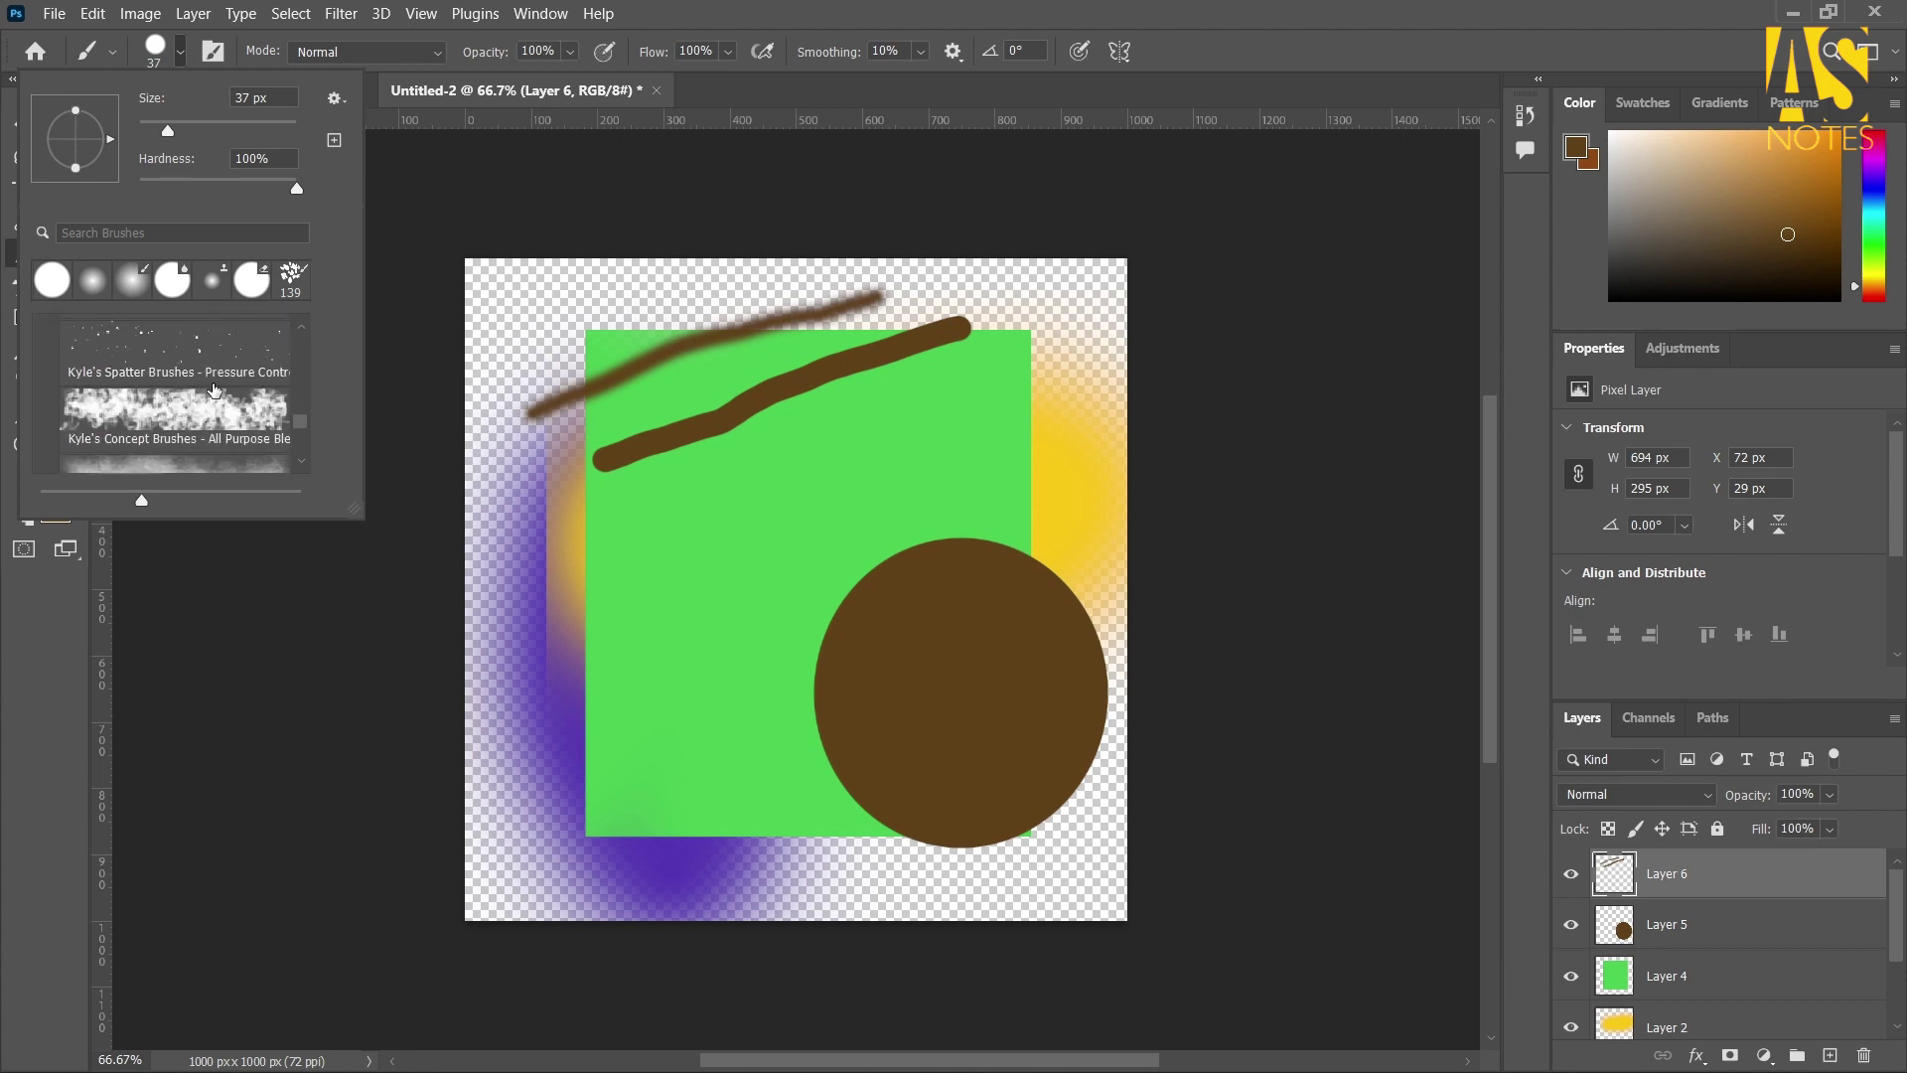
{"action": "scroll", "coordinate": [227, 358], "scroll_direction": "up", "scroll_amount": 3}
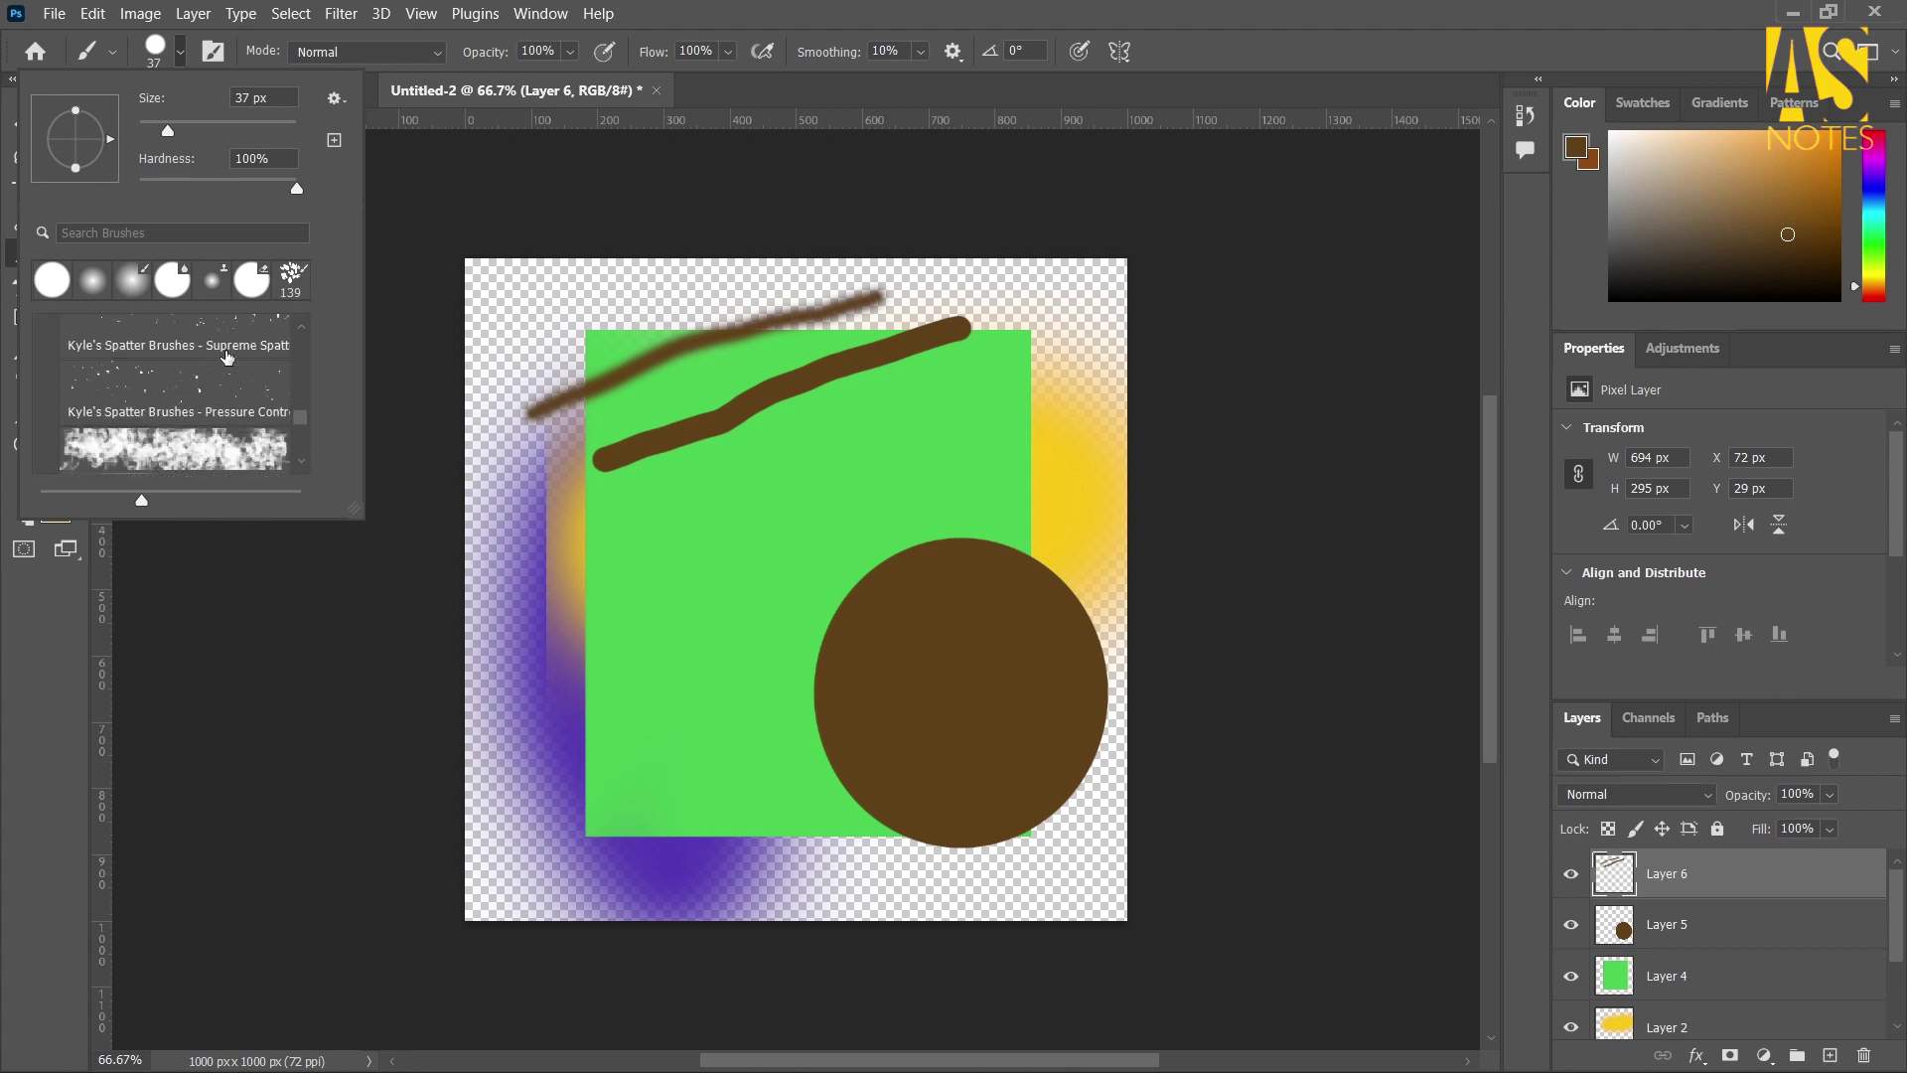
{"action": "scroll", "coordinate": [229, 358], "scroll_direction": "down", "scroll_amount": 1}
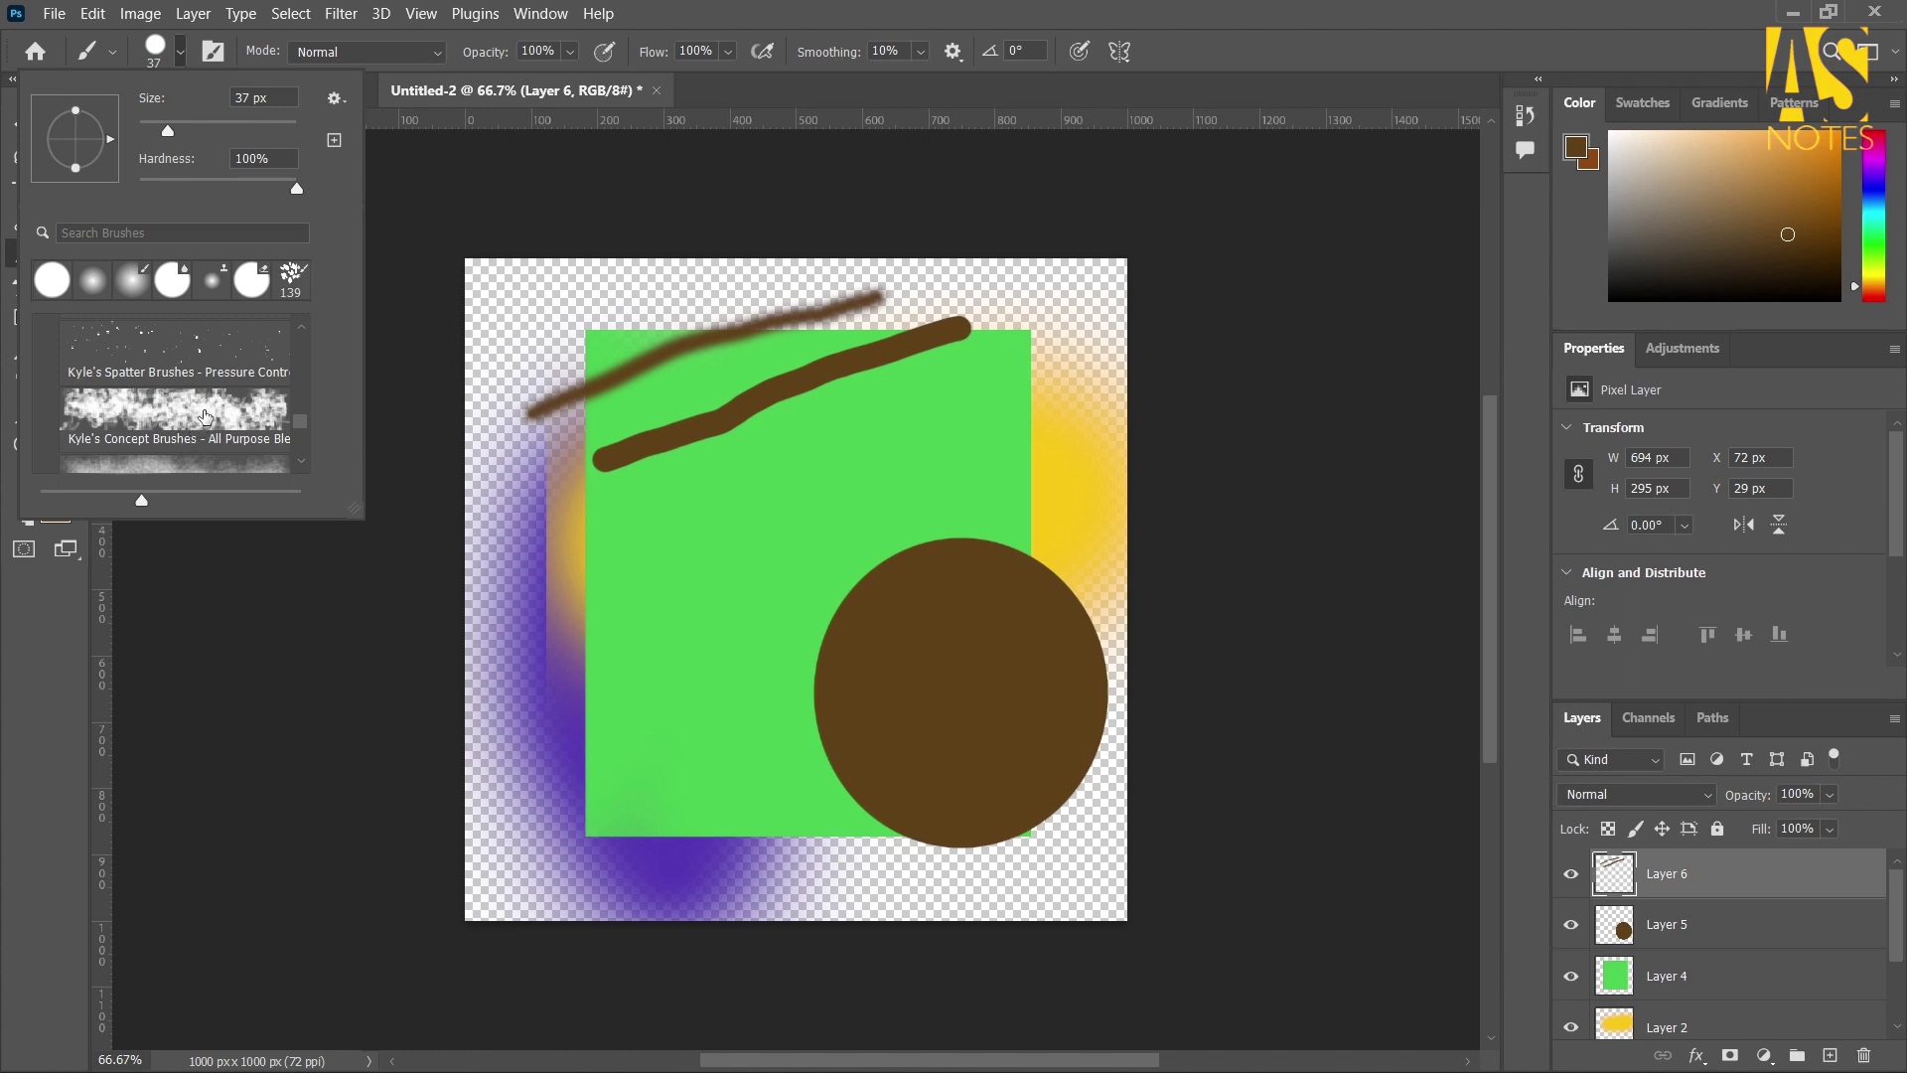
{"action": "scroll", "coordinate": [206, 415], "scroll_direction": "down", "scroll_amount": 3}
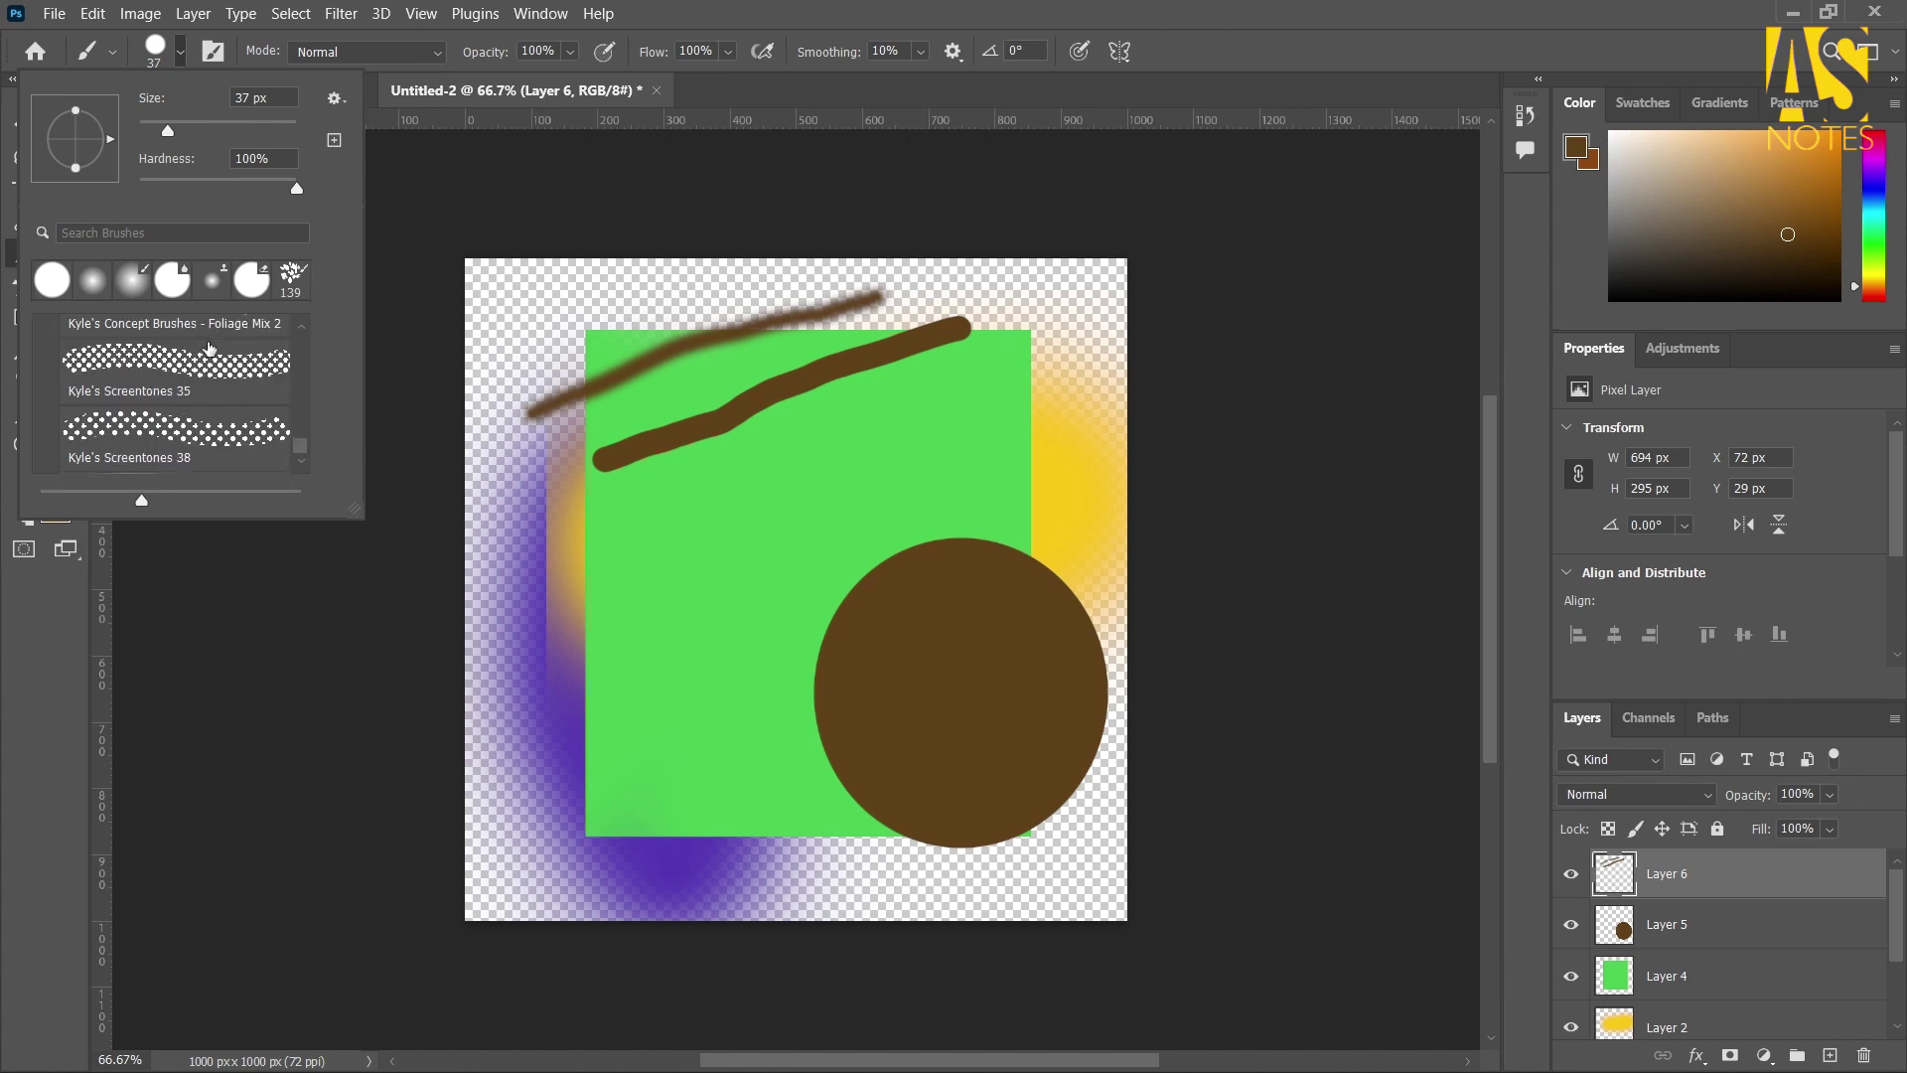
{"action": "left_click", "coordinate": [204, 427]}
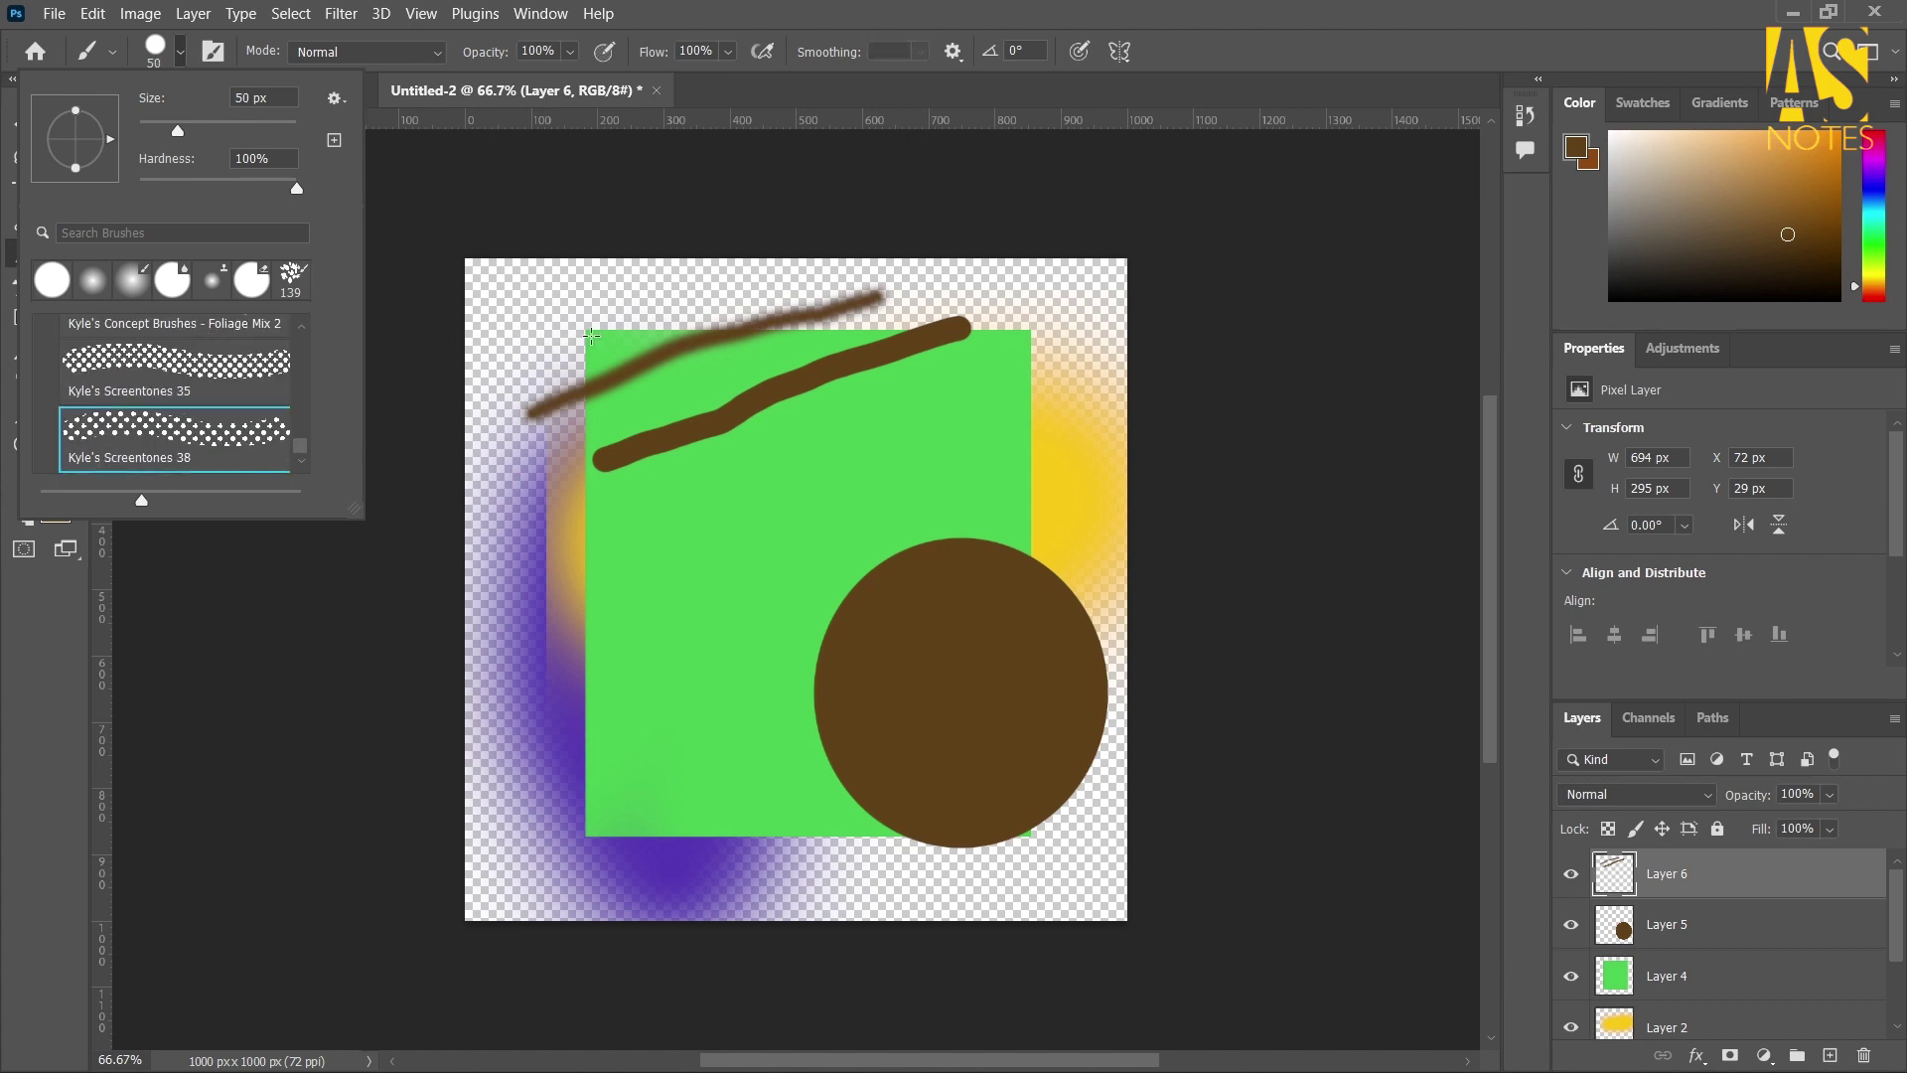
{"action": "mouse_move", "coordinate": [574, 295]}
{"action": "left_mouse_down"}
{"action": "mouse_move", "coordinate": [742, 289]}
{"action": "mouse_move", "coordinate": [821, 311]}
{"action": "mouse_move", "coordinate": [709, 503]}
{"action": "mouse_move", "coordinate": [619, 589]}
{"action": "mouse_move", "coordinate": [526, 476]}
{"action": "mouse_move", "coordinate": [626, 390]}
{"action": "mouse_move", "coordinate": [788, 445]}
{"action": "mouse_move", "coordinate": [836, 518]}
{"action": "mouse_move", "coordinate": [780, 636]}
{"action": "mouse_move", "coordinate": [735, 588]}
{"action": "mouse_move", "coordinate": [816, 474]}
{"action": "mouse_move", "coordinate": [892, 440]}
{"action": "mouse_move", "coordinate": [993, 432]}
{"action": "mouse_move", "coordinate": [1030, 345]}
{"action": "mouse_move", "coordinate": [991, 339]}
{"action": "mouse_move", "coordinate": [991, 472]}
{"action": "mouse_move", "coordinate": [1021, 513]}
{"action": "mouse_move", "coordinate": [890, 482]}
{"action": "mouse_move", "coordinate": [881, 360]}
{"action": "mouse_move", "coordinate": [791, 413]}
{"action": "mouse_move", "coordinate": [849, 607]}
{"action": "mouse_move", "coordinate": [675, 788]}
{"action": "mouse_move", "coordinate": [594, 662]}
{"action": "mouse_move", "coordinate": [672, 707]}
{"action": "left_mouse_up"}
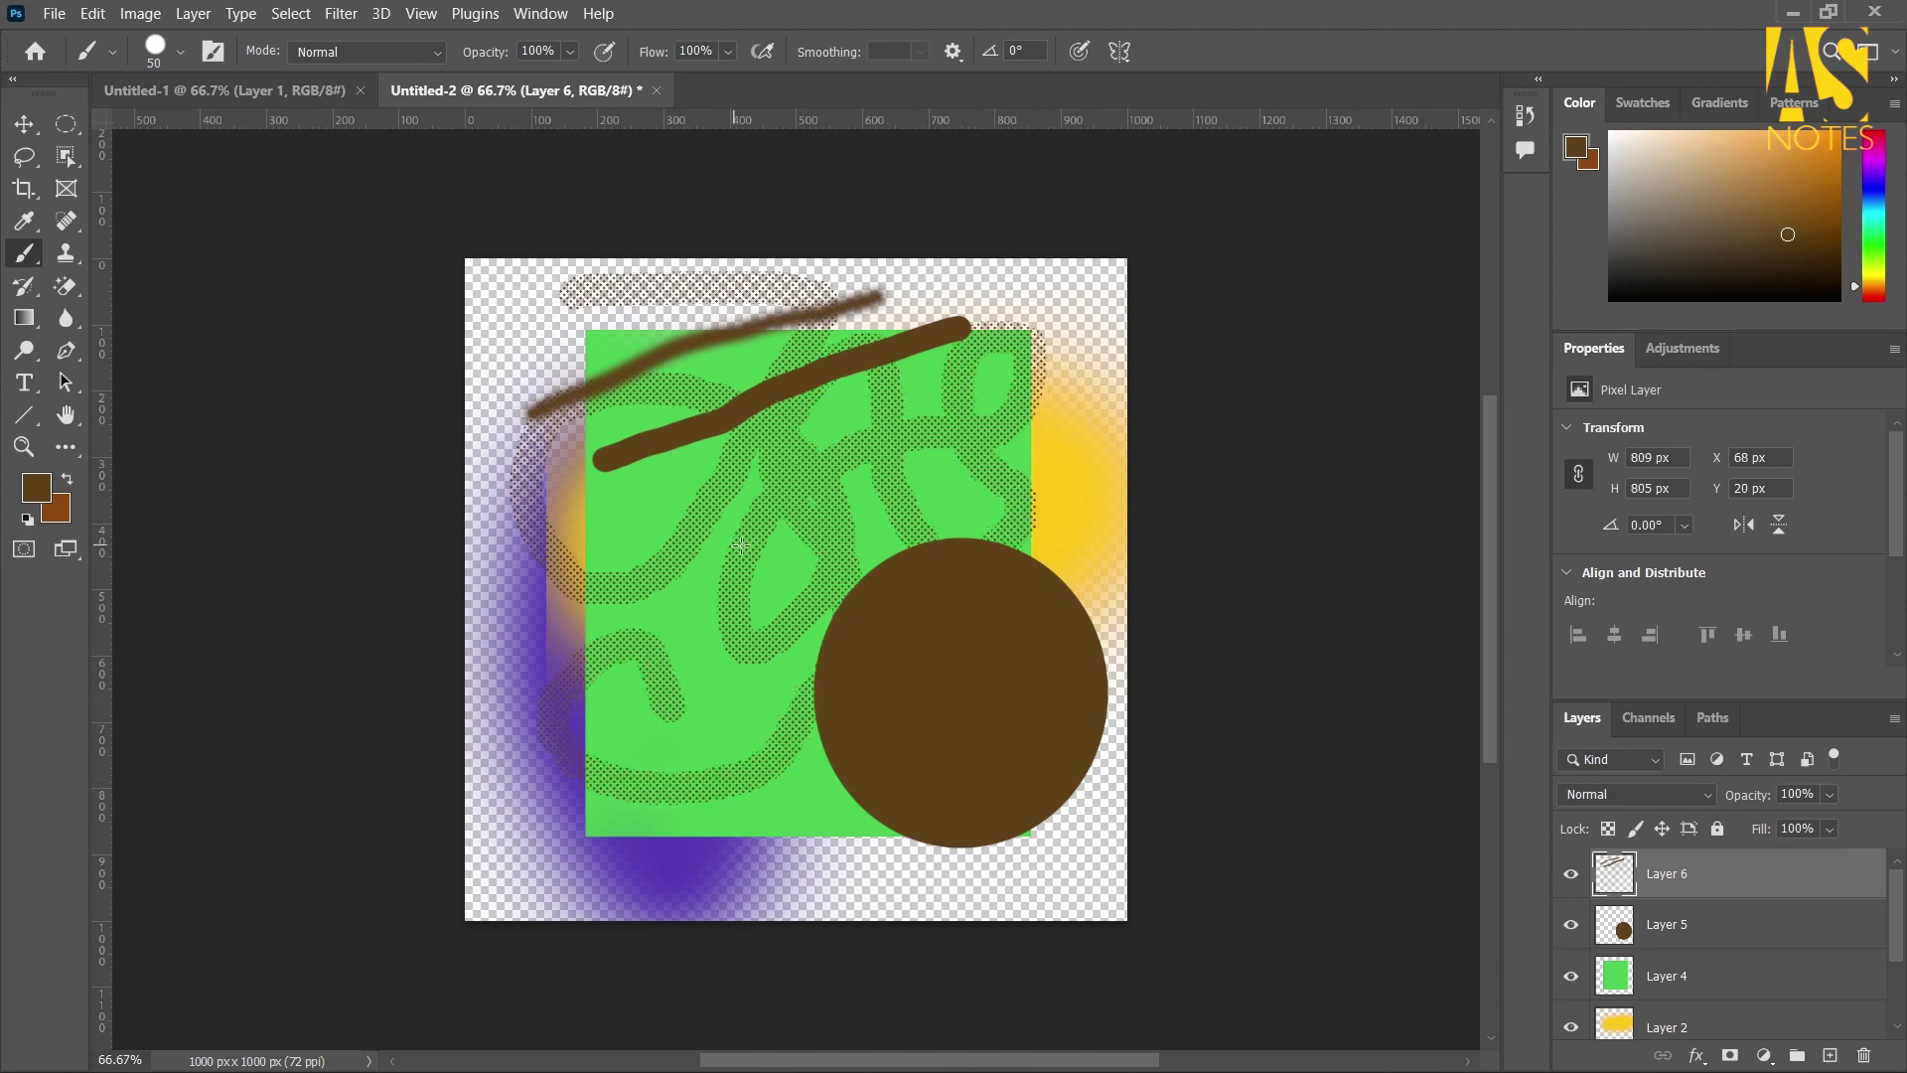
Choose the Kyle's Concept Brushes - Foliage Mix 2 brush and paint brown leaves over most of the canvas on Layer 6
{"action": "left_click", "coordinate": [180, 52]}
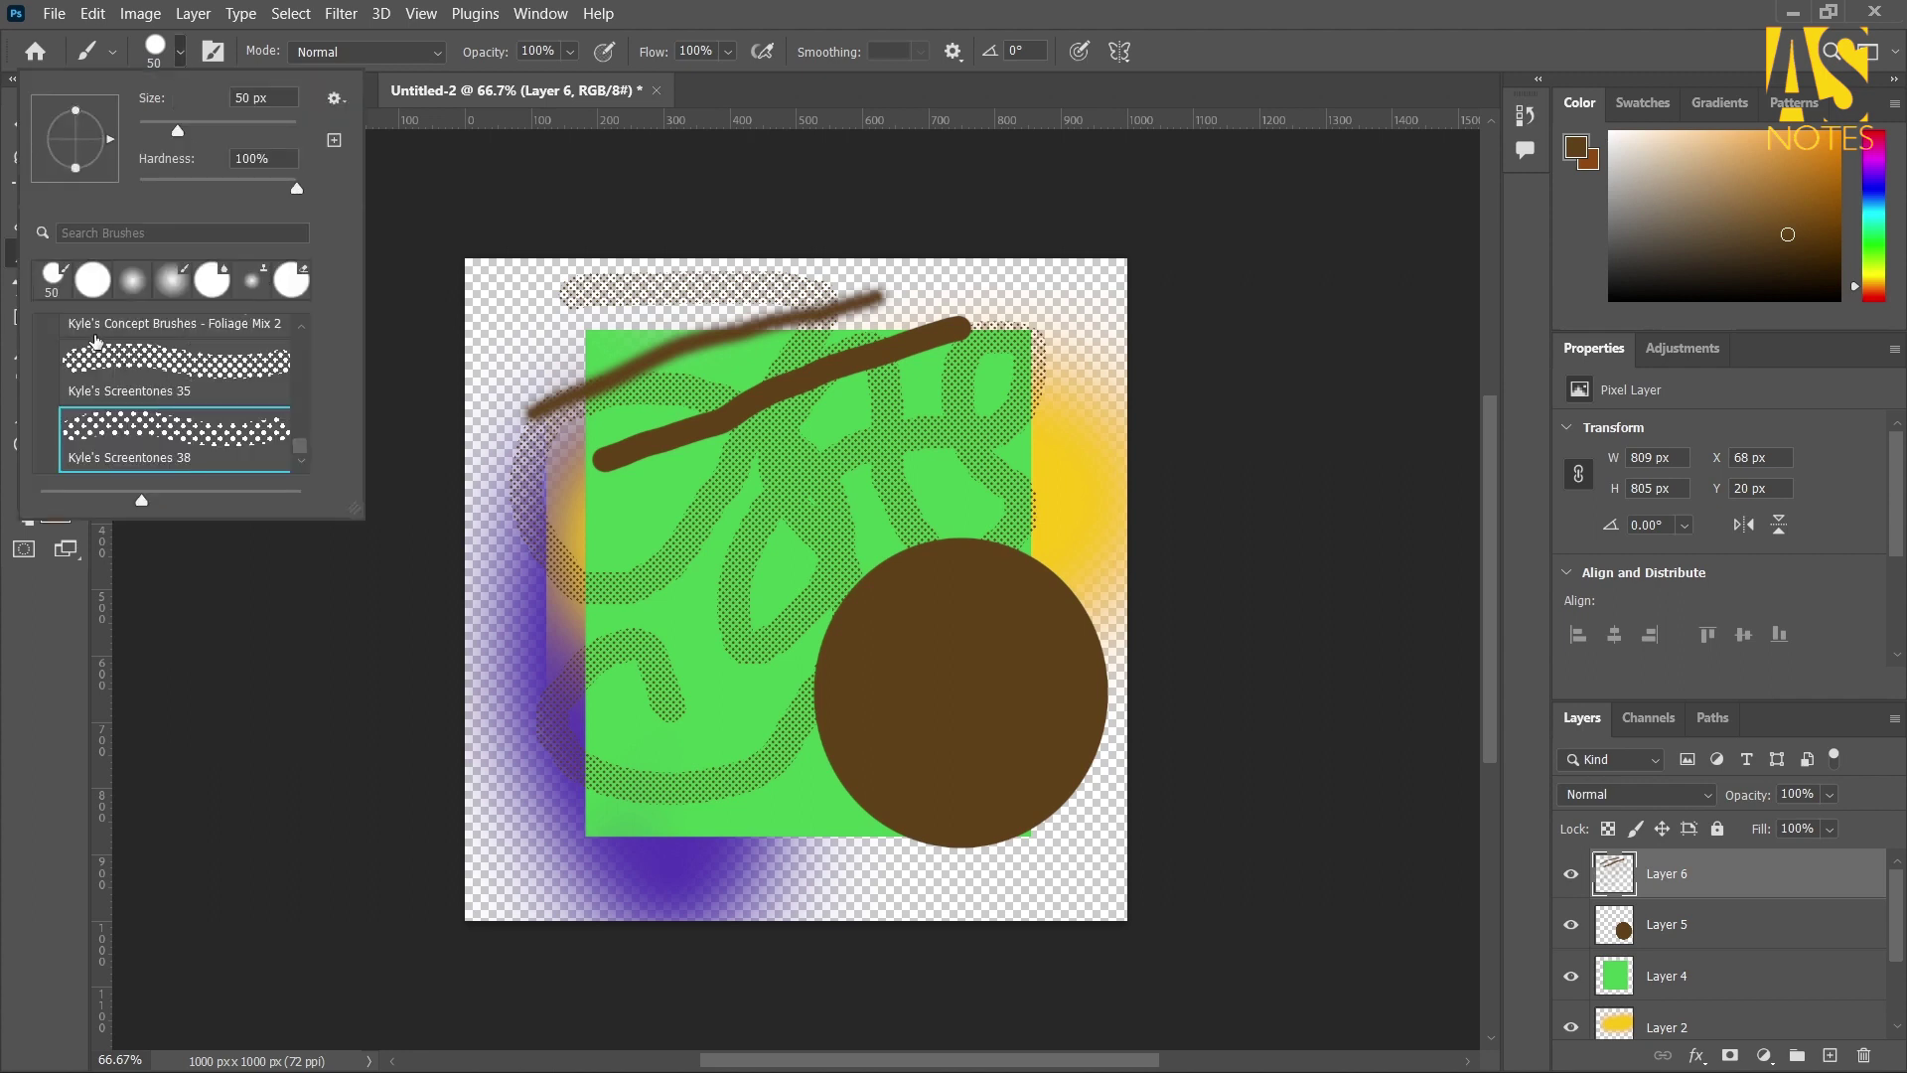
{"action": "scroll", "coordinate": [139, 417], "scroll_direction": "up", "scroll_amount": 5}
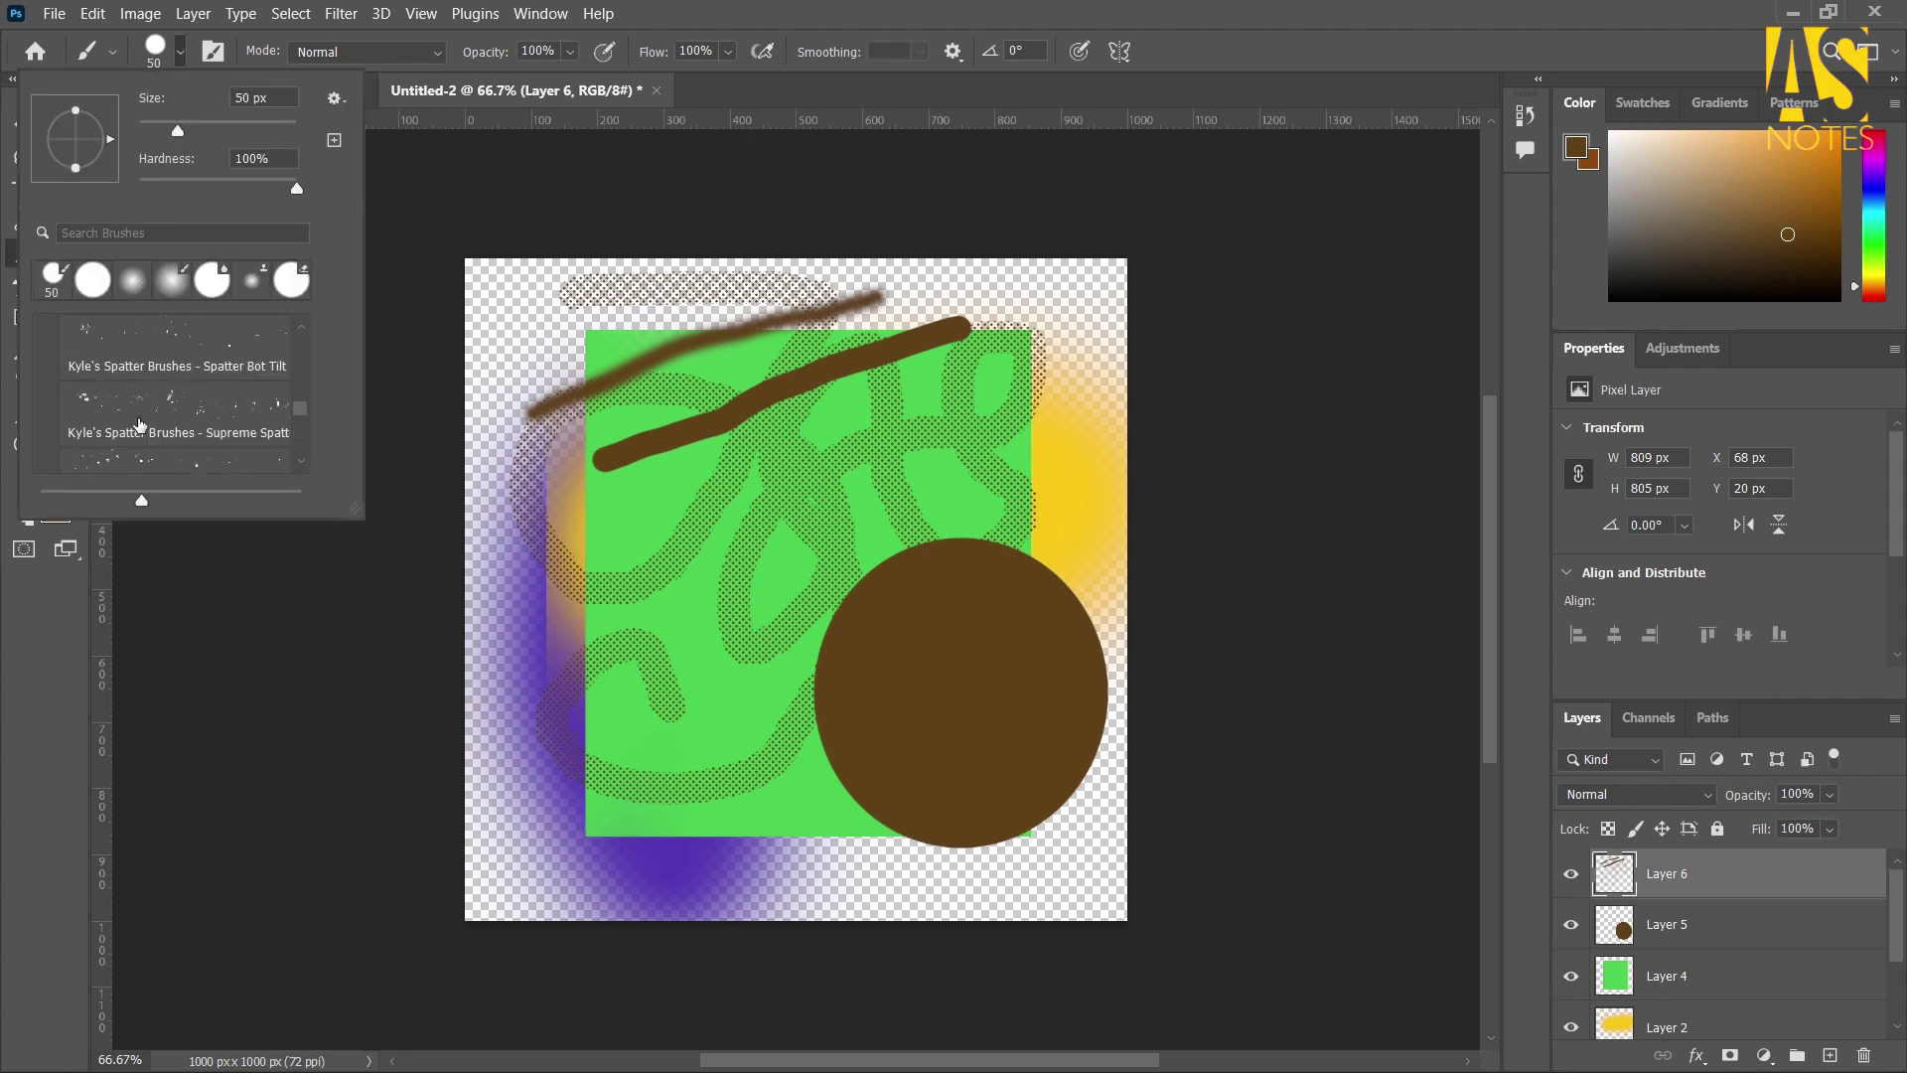
{"action": "scroll", "coordinate": [139, 425], "scroll_direction": "up", "scroll_amount": 2}
{"action": "scroll", "coordinate": [139, 425], "scroll_direction": "down", "scroll_amount": 7}
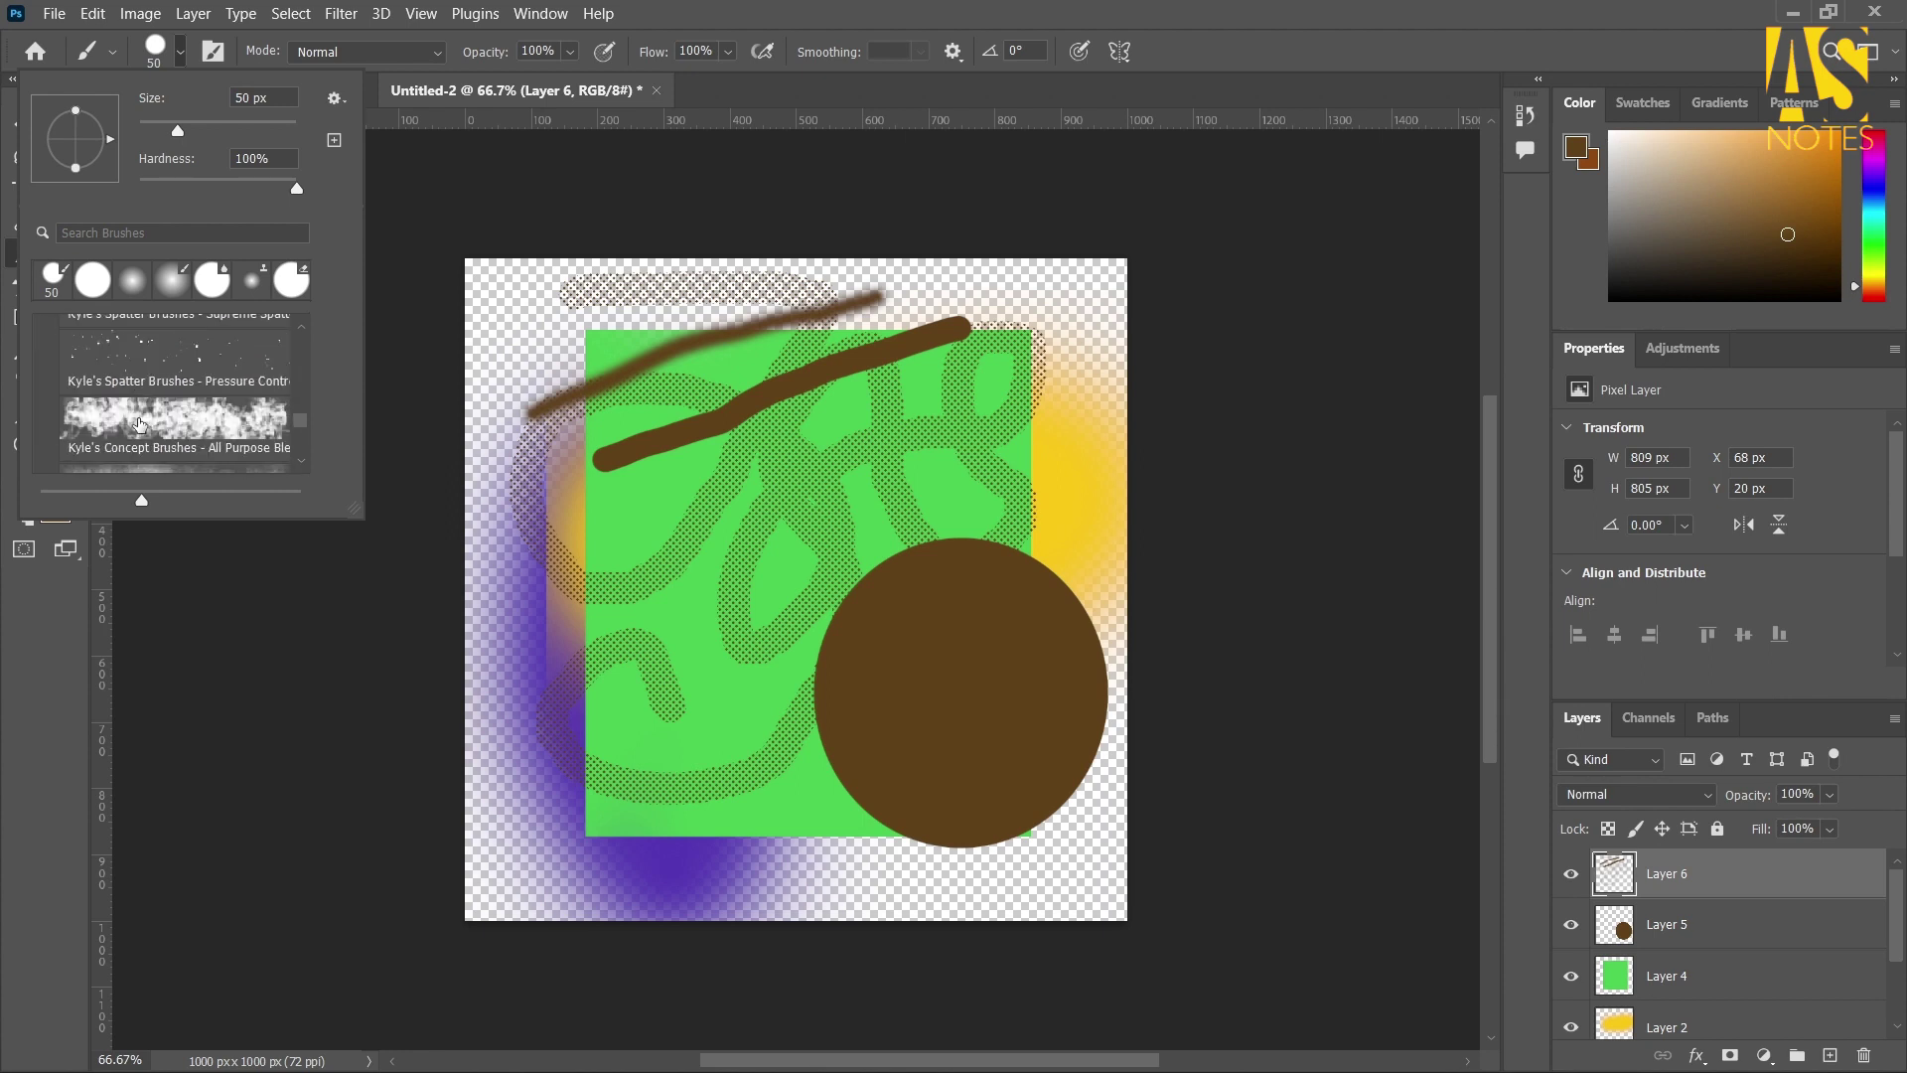
{"action": "scroll", "coordinate": [139, 425], "scroll_direction": "up", "scroll_amount": 1}
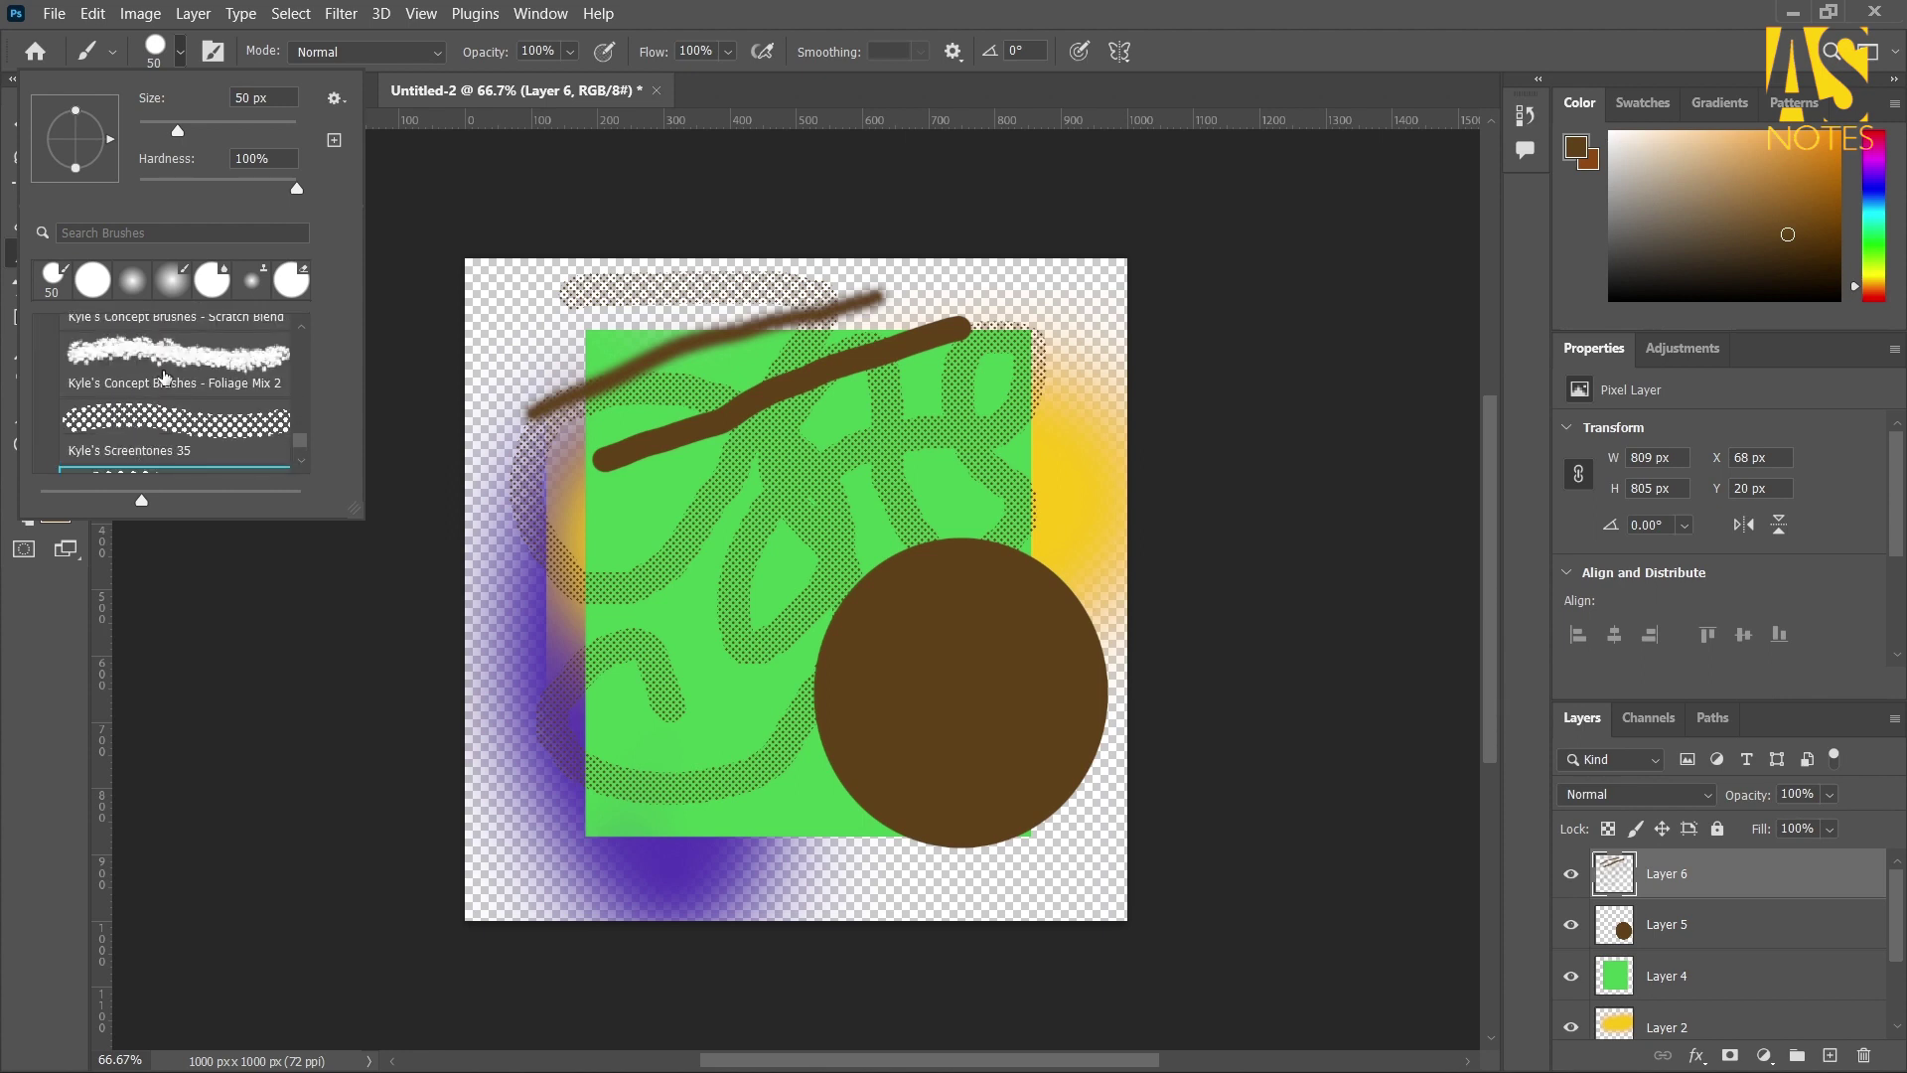
{"action": "left_click", "coordinate": [173, 357]}
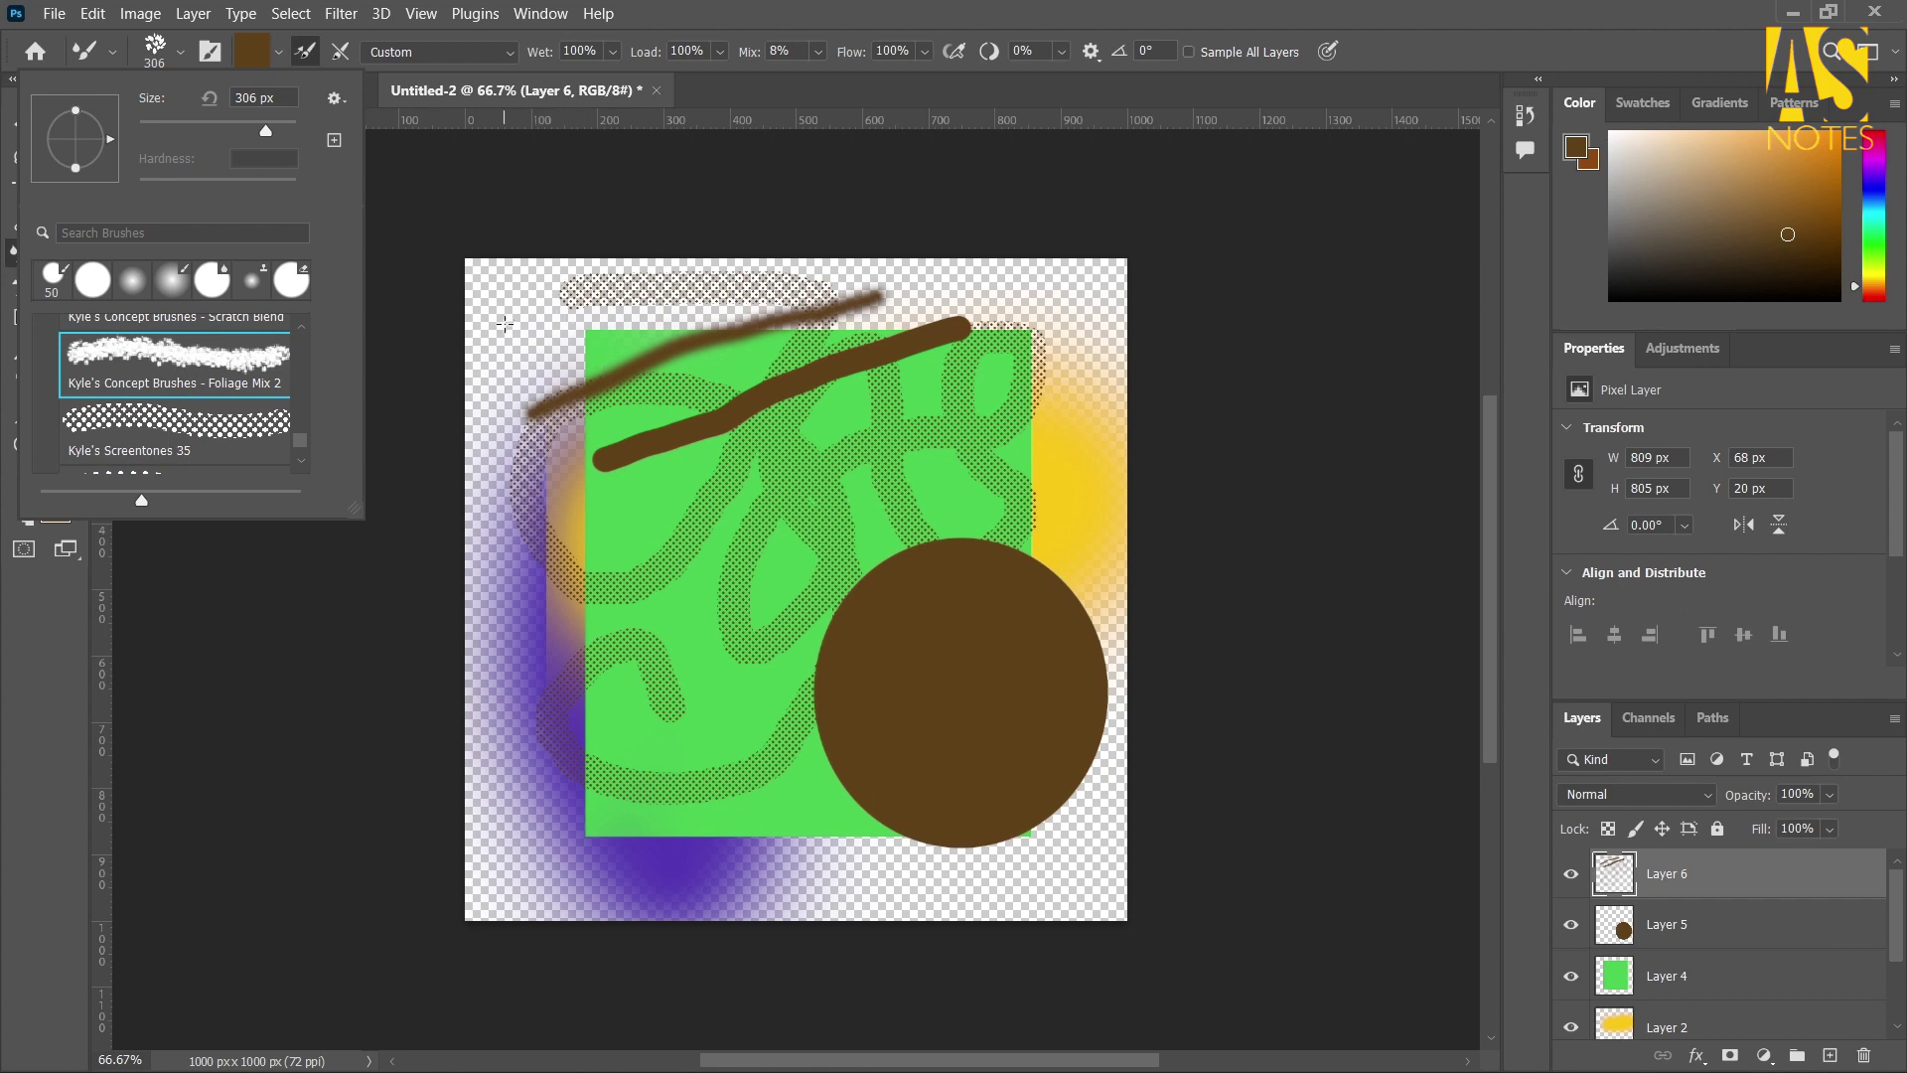
{"action": "left_click", "coordinate": [504, 324]}
{"action": "mouse_move", "coordinate": [504, 324]}
{"action": "left_mouse_down"}
{"action": "mouse_move", "coordinate": [644, 375]}
{"action": "mouse_move", "coordinate": [701, 474]}
{"action": "mouse_move", "coordinate": [690, 616]}
{"action": "mouse_move", "coordinate": [582, 771]}
{"action": "mouse_move", "coordinate": [593, 827]}
{"action": "mouse_move", "coordinate": [686, 852]}
{"action": "mouse_move", "coordinate": [811, 826]}
{"action": "mouse_move", "coordinate": [874, 737]}
{"action": "mouse_move", "coordinate": [914, 593]}
{"action": "mouse_move", "coordinate": [918, 464]}
{"action": "mouse_move", "coordinate": [954, 414]}
{"action": "mouse_move", "coordinate": [1007, 414]}
{"action": "mouse_move", "coordinate": [1046, 467]}
{"action": "mouse_move", "coordinate": [1055, 761]}
{"action": "mouse_move", "coordinate": [1000, 781]}
{"action": "left_mouse_up"}
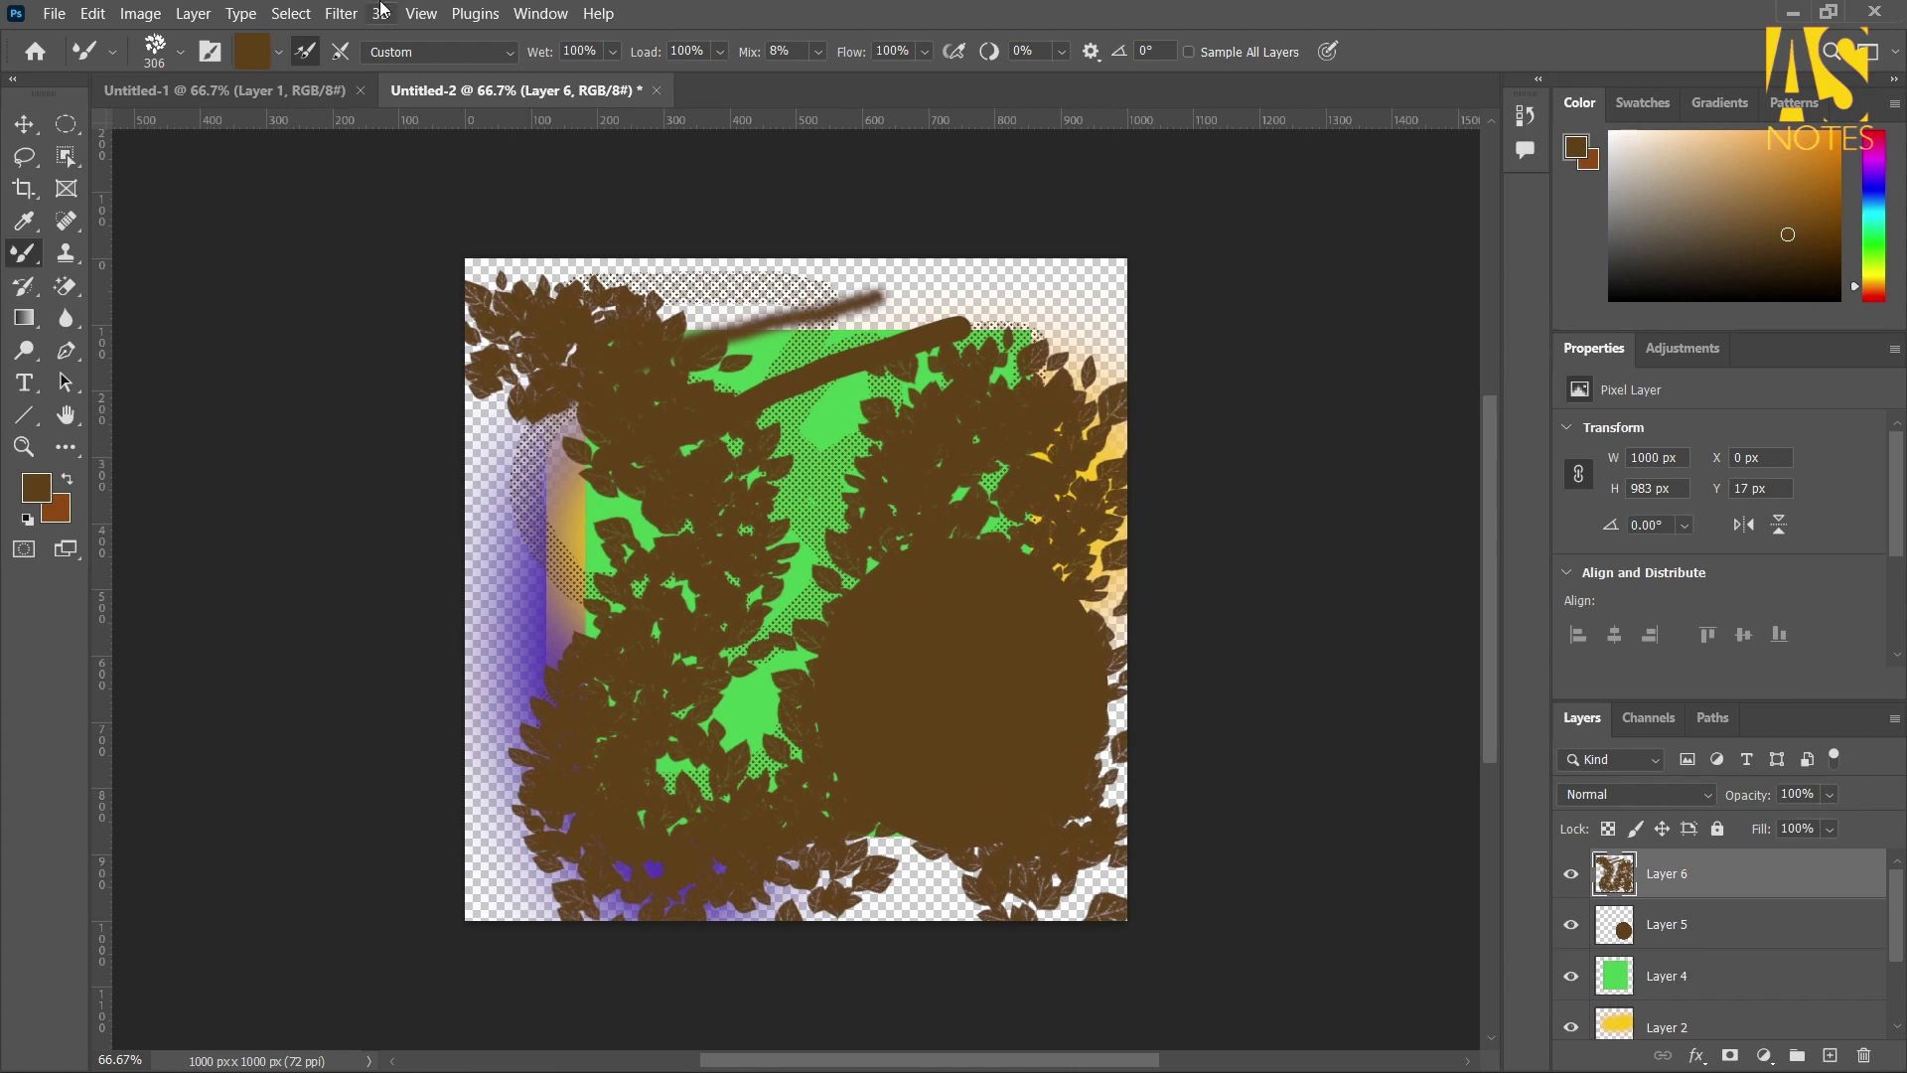
Look at the Import Brushes file dialog for ABR files and close it without loading a brush
{"action": "left_click", "coordinate": [115, 53]}
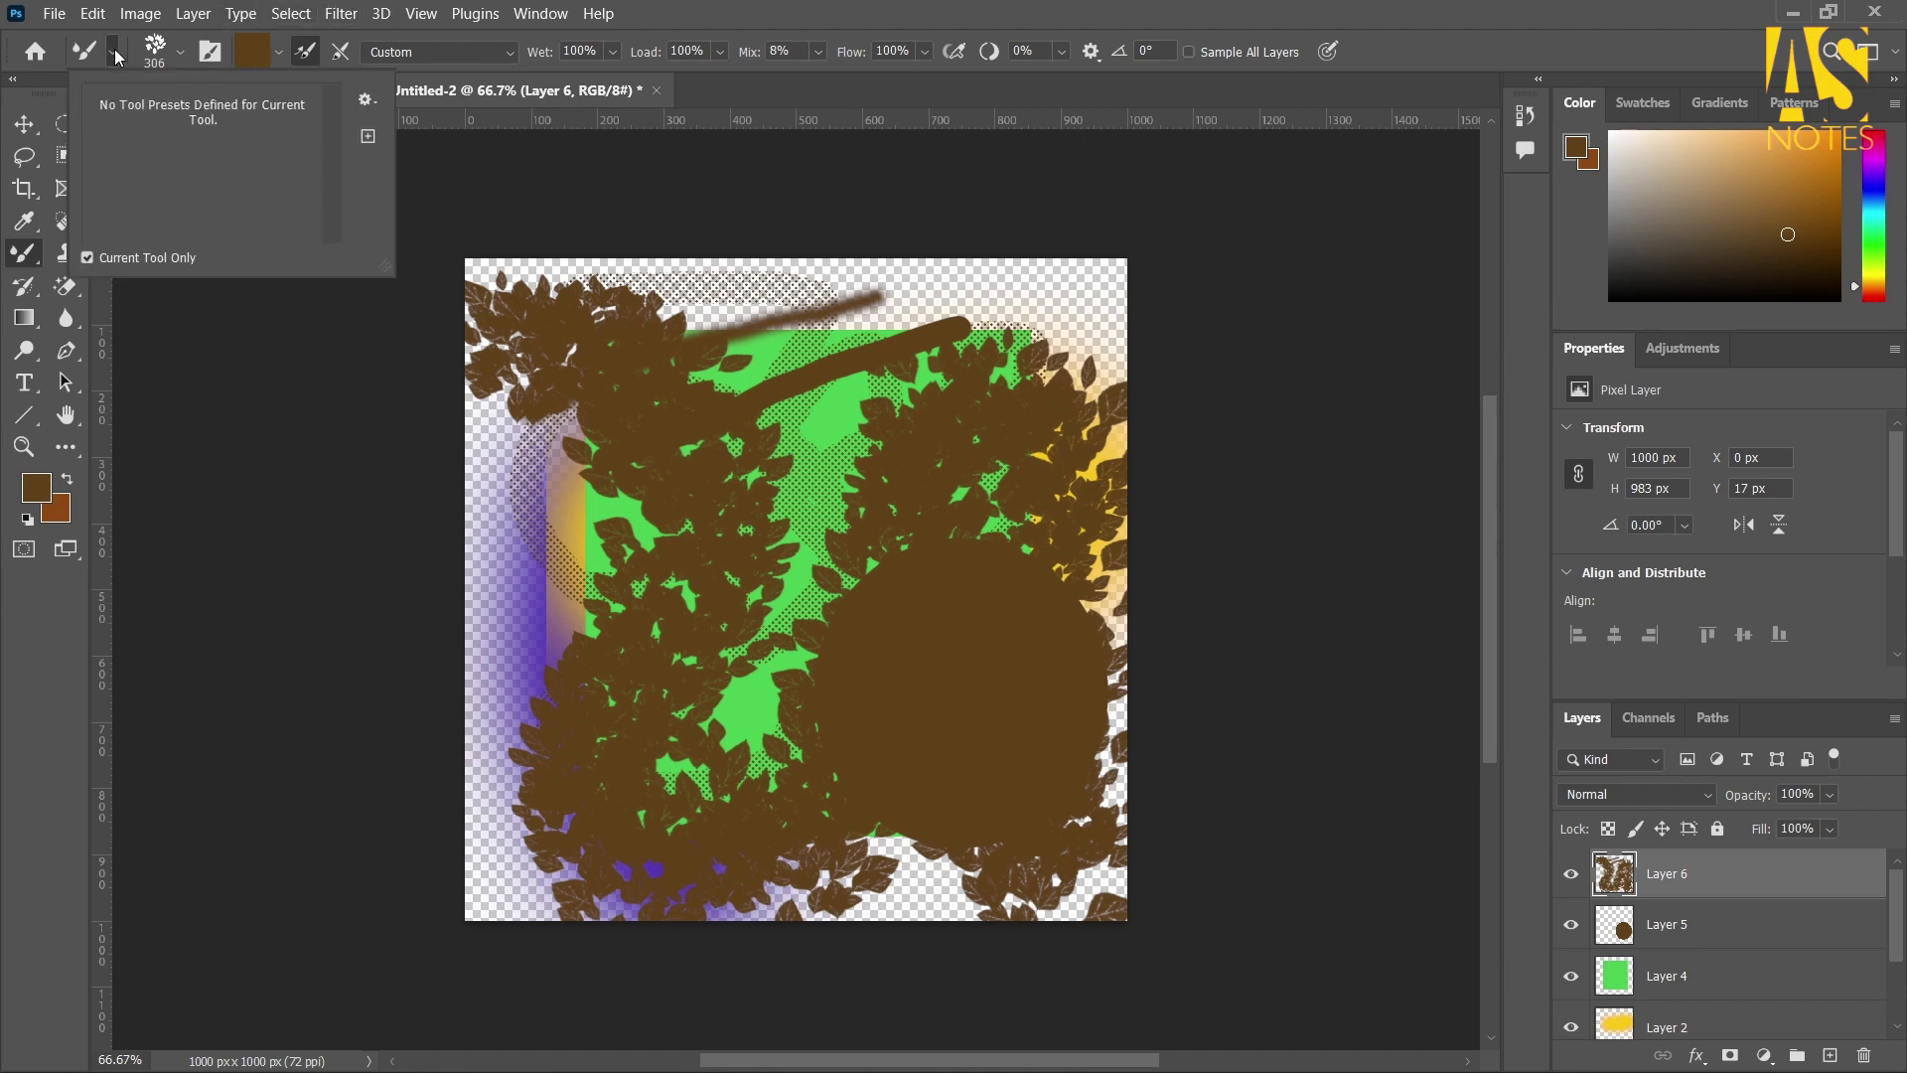
{"action": "left_click", "coordinate": [180, 52]}
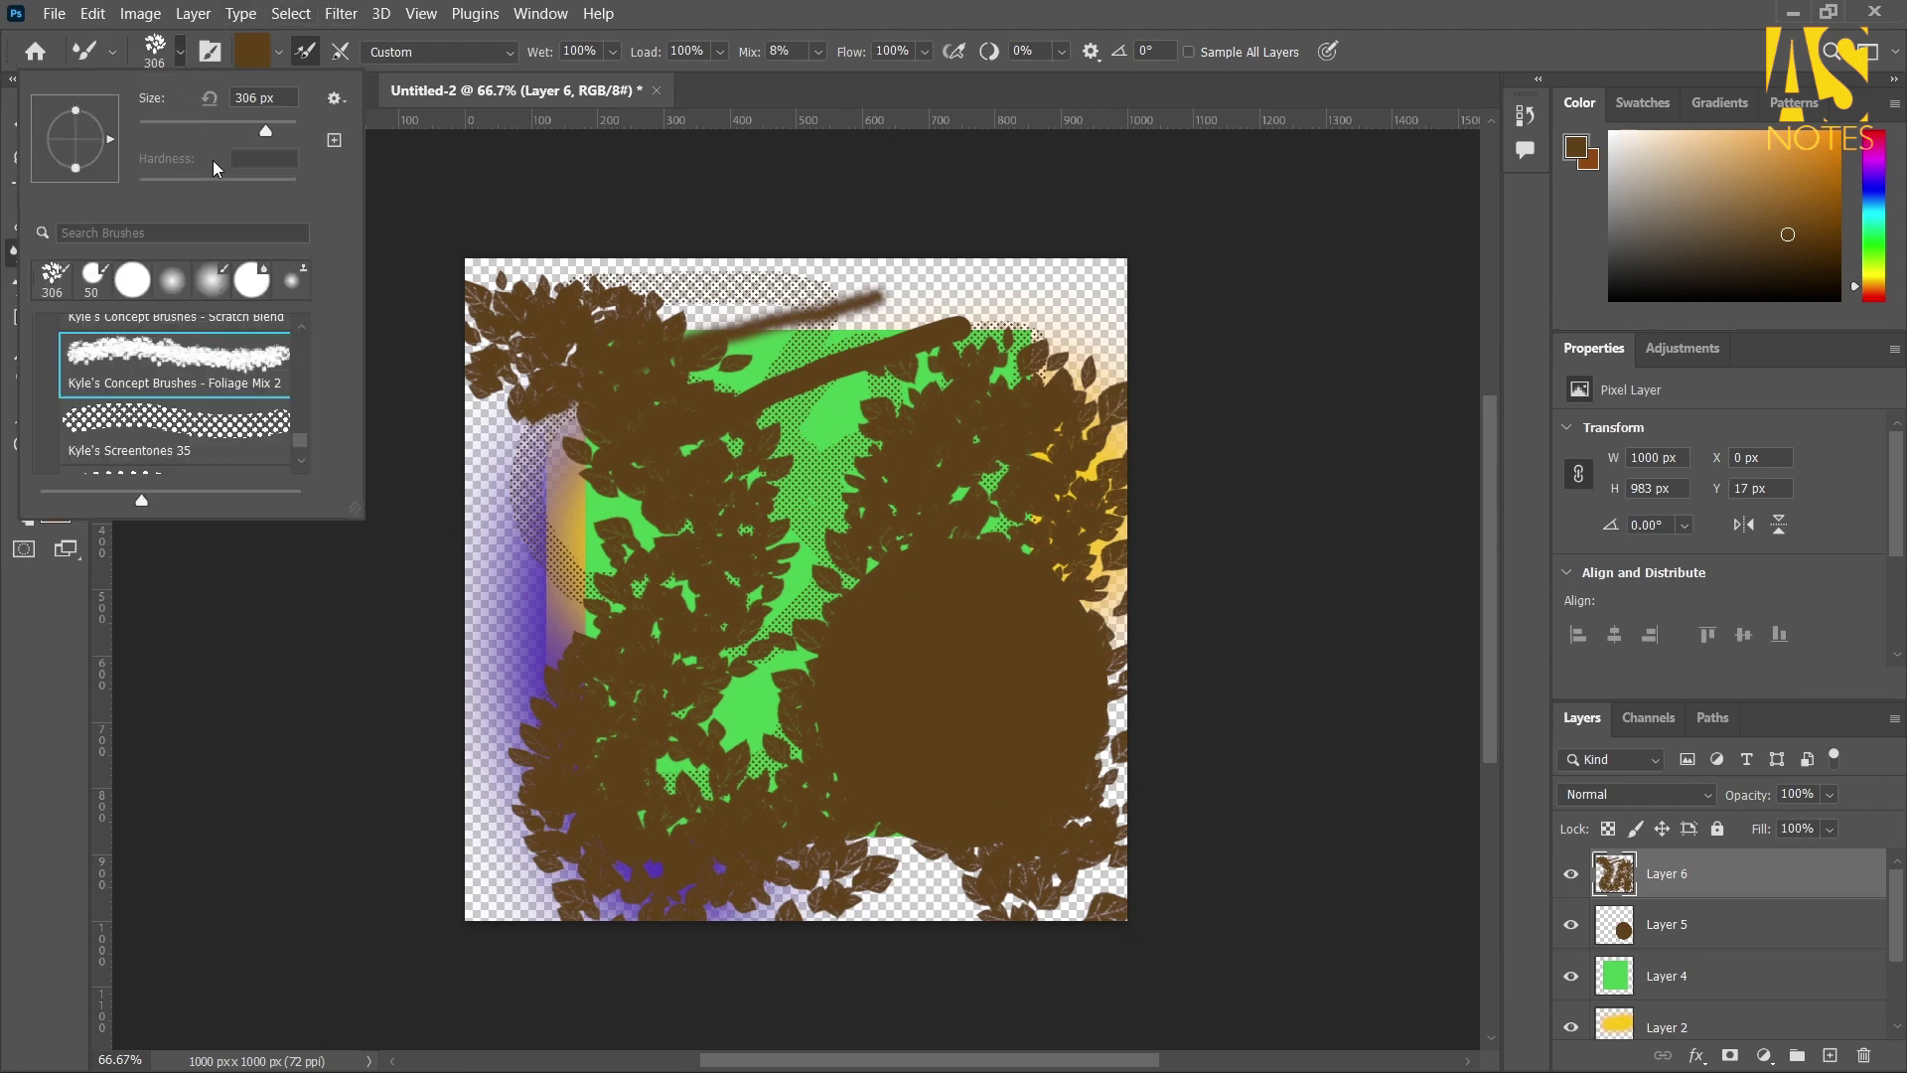
{"action": "left_click", "coordinate": [340, 101]}
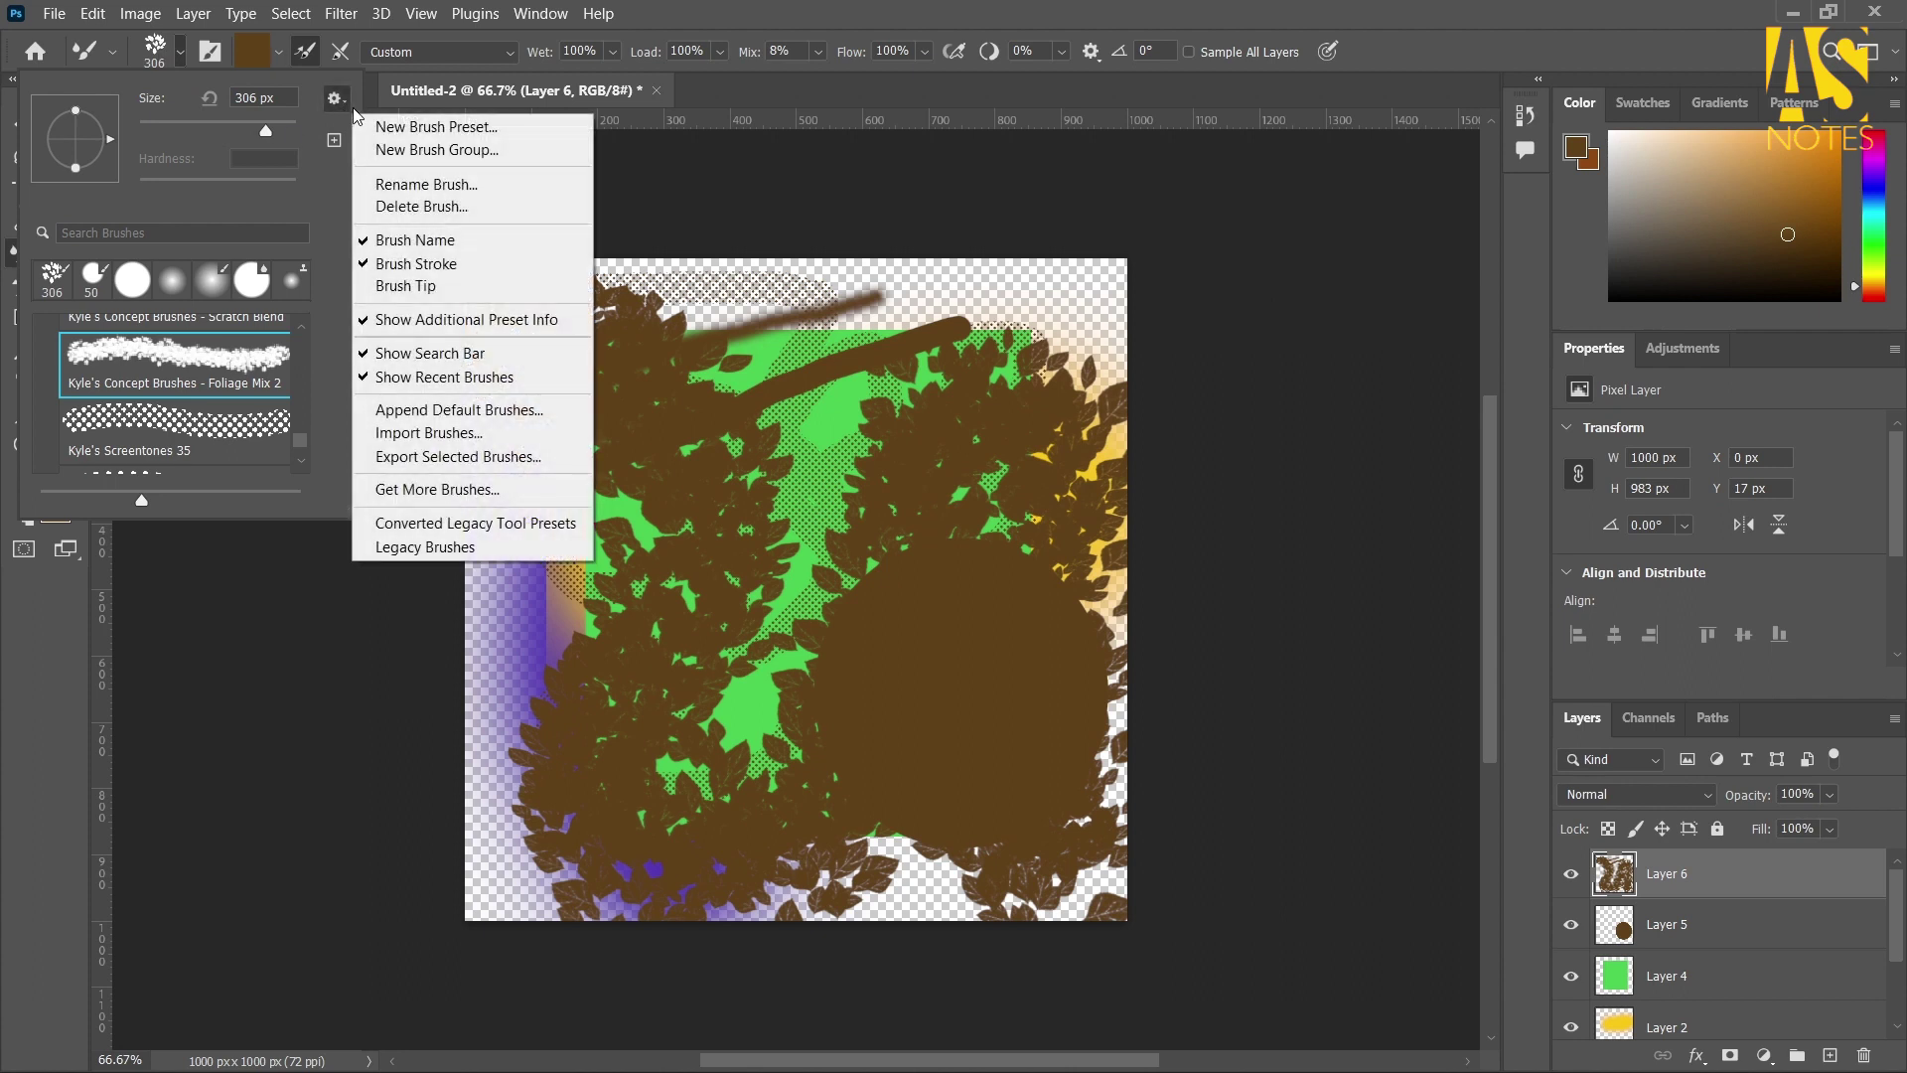
{"action": "left_click", "coordinate": [498, 435]}
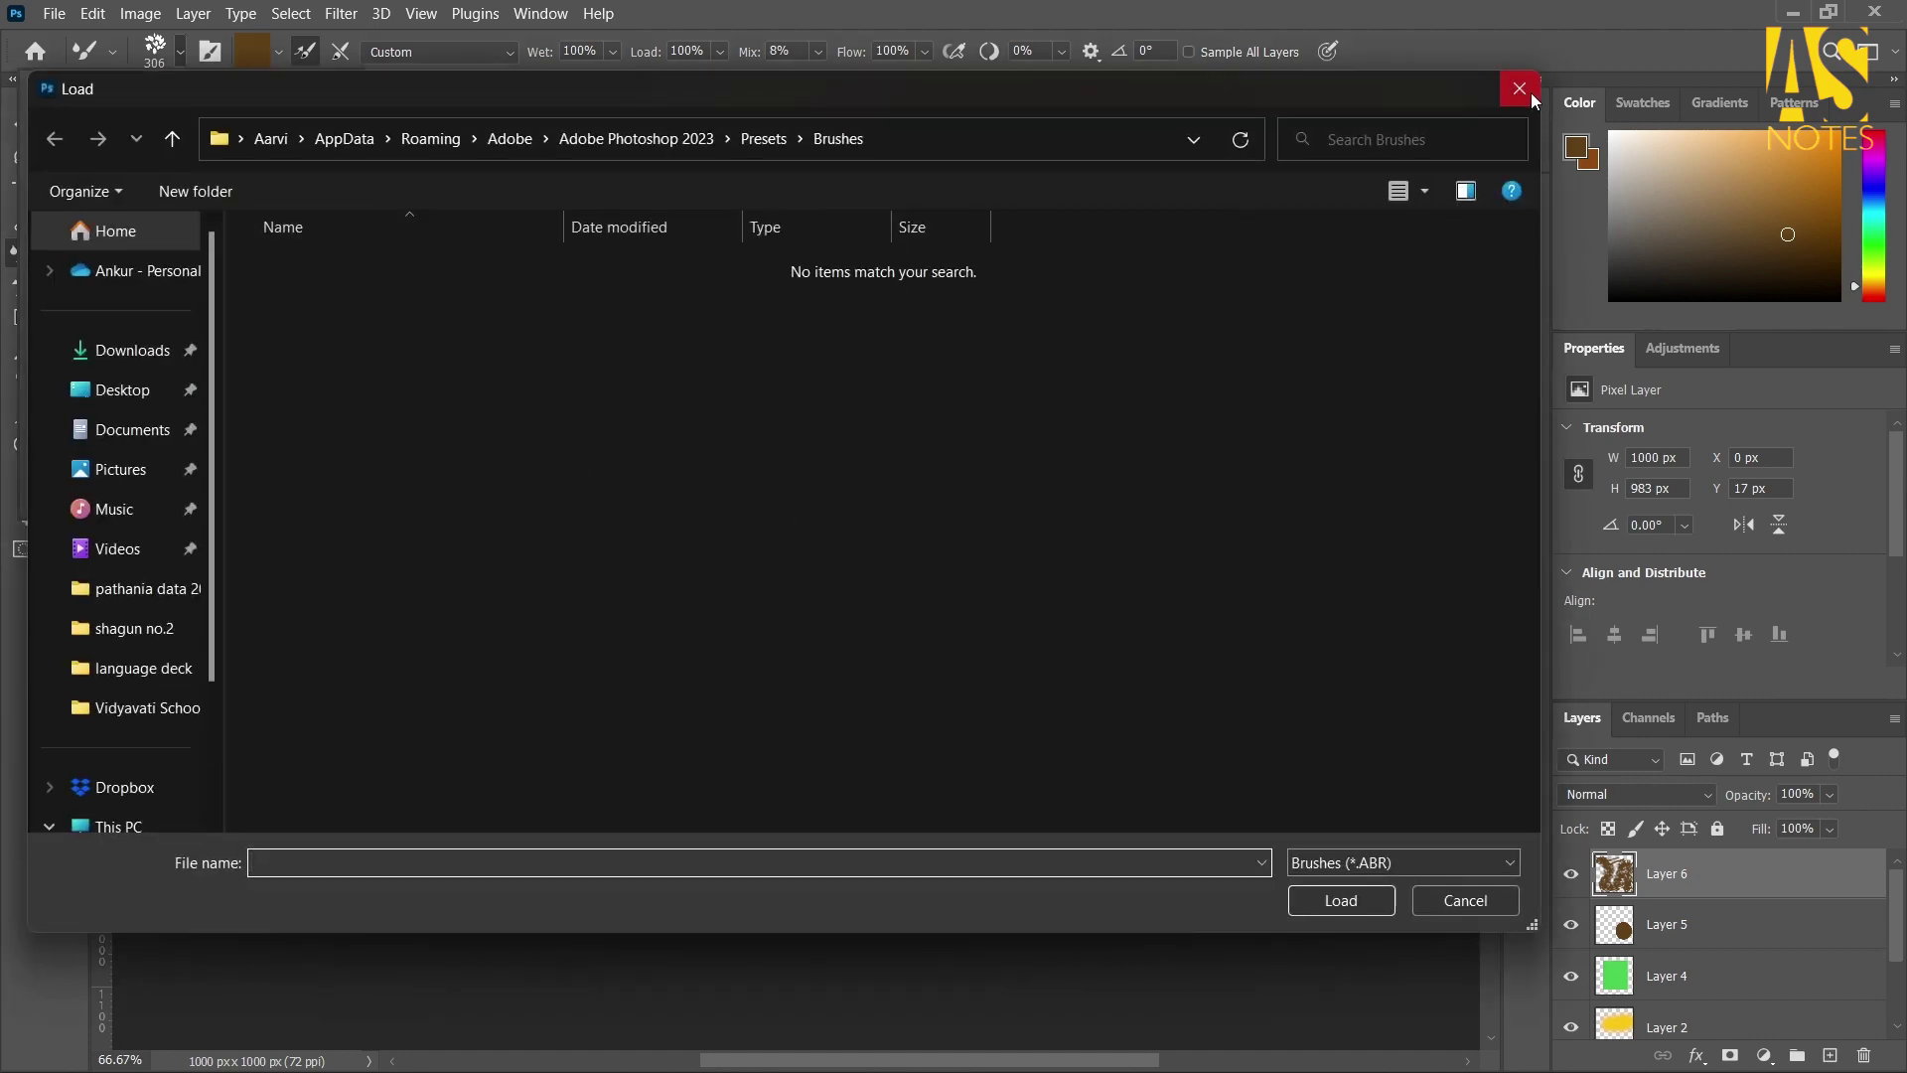
{"action": "left_click", "coordinate": [1528, 91]}
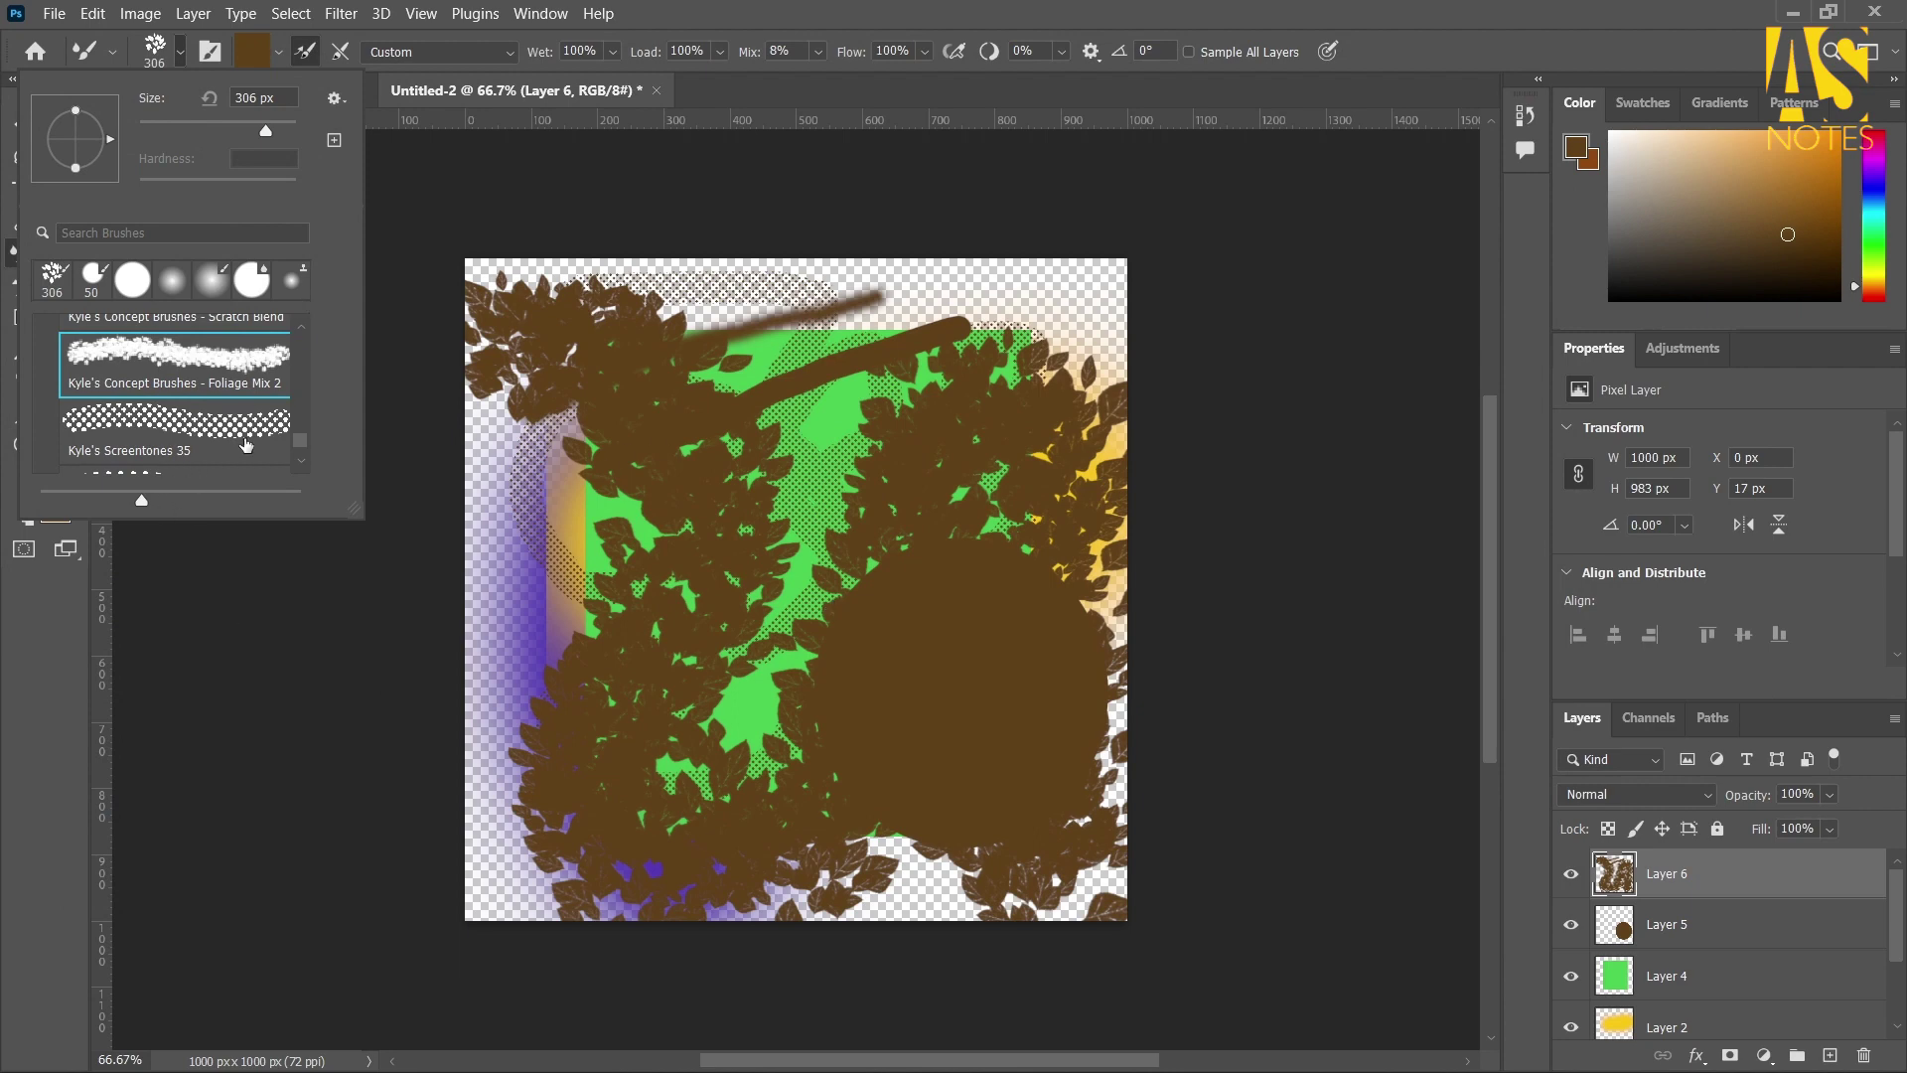
Collapse the General Brushes and Special Effects Brushes groups and add a foliage dab near the canvas's upper-left edge
{"action": "scroll", "coordinate": [246, 443], "scroll_direction": "down", "scroll_amount": 2}
{"action": "scroll", "coordinate": [246, 444], "scroll_direction": "up", "scroll_amount": 6}
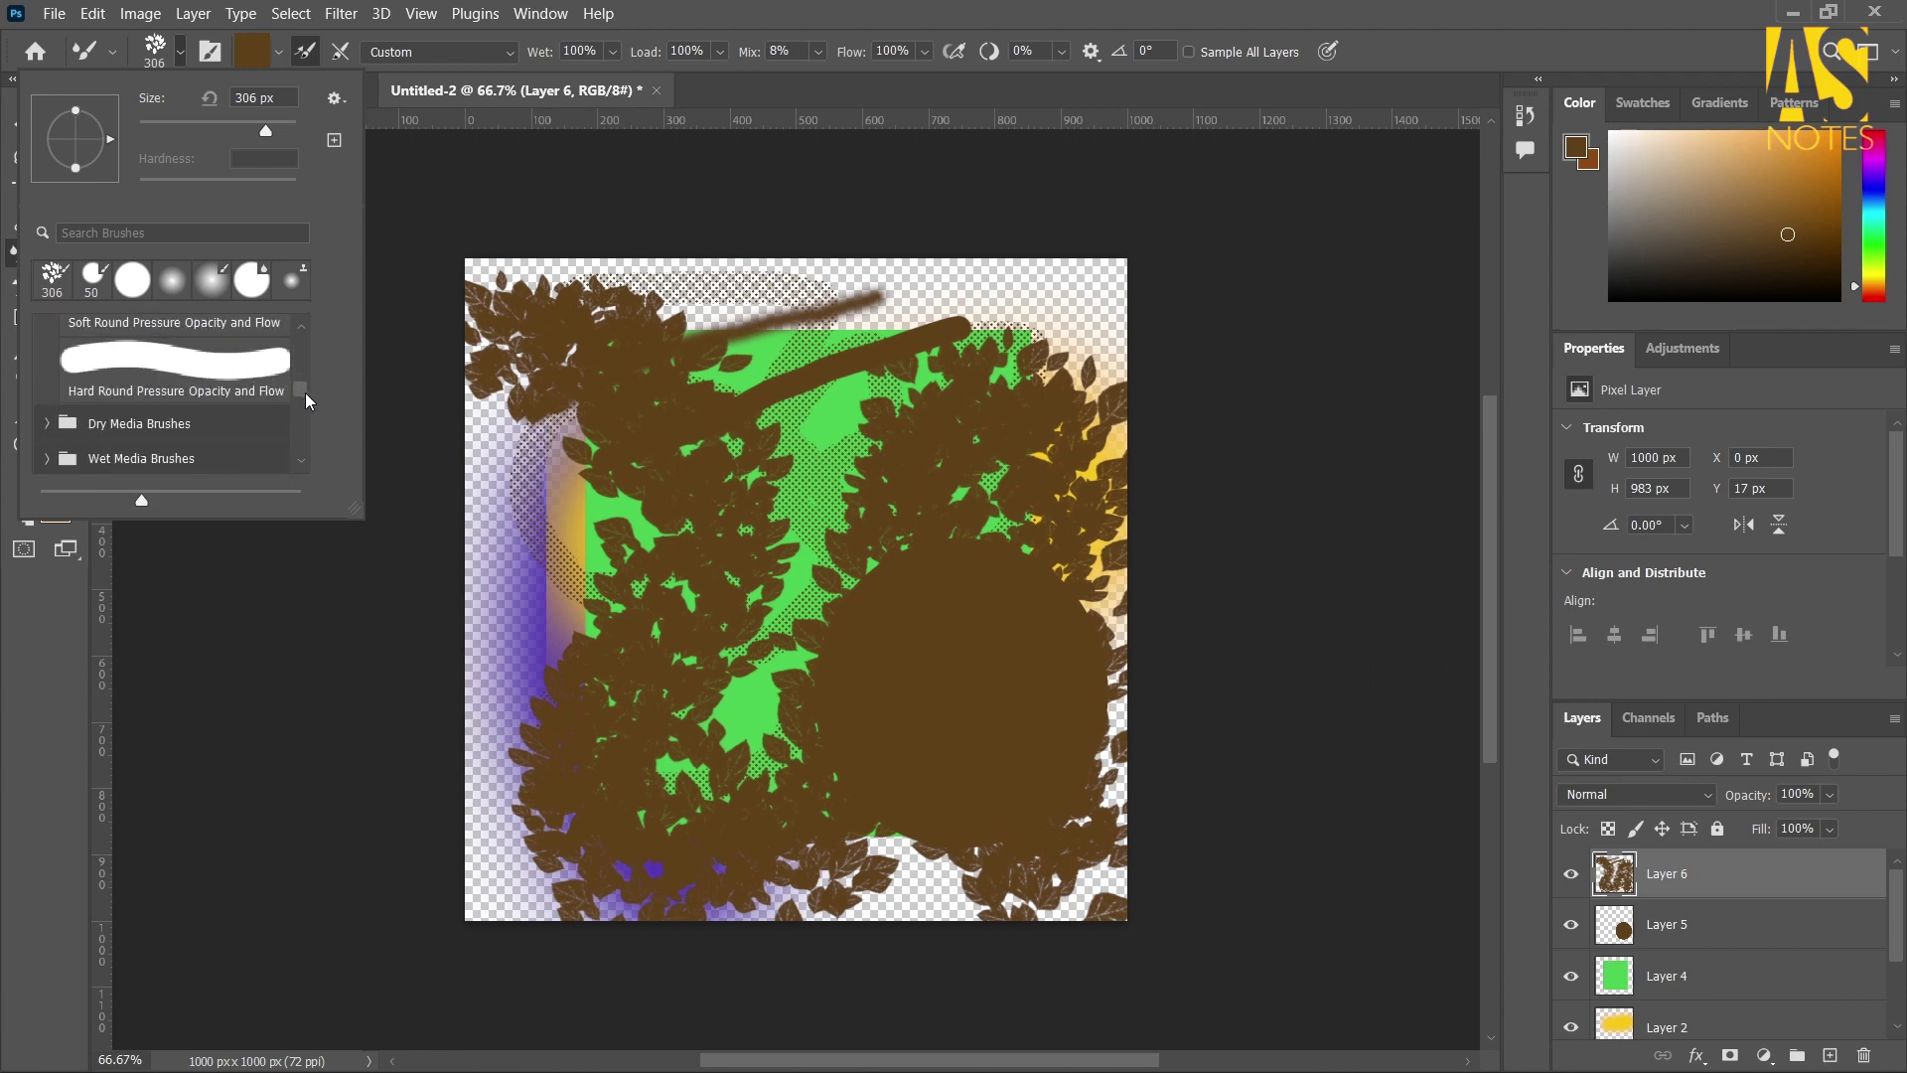
{"action": "left_click_drag", "start_coordinate": [302, 391], "coordinate": [303, 325]}
{"action": "mouse_move", "coordinate": [89, 328]}
{"action": "left_mouse_down"}
{"action": "mouse_move", "coordinate": [91, 381]}
{"action": "mouse_move", "coordinate": [48, 350]}
{"action": "left_mouse_up"}
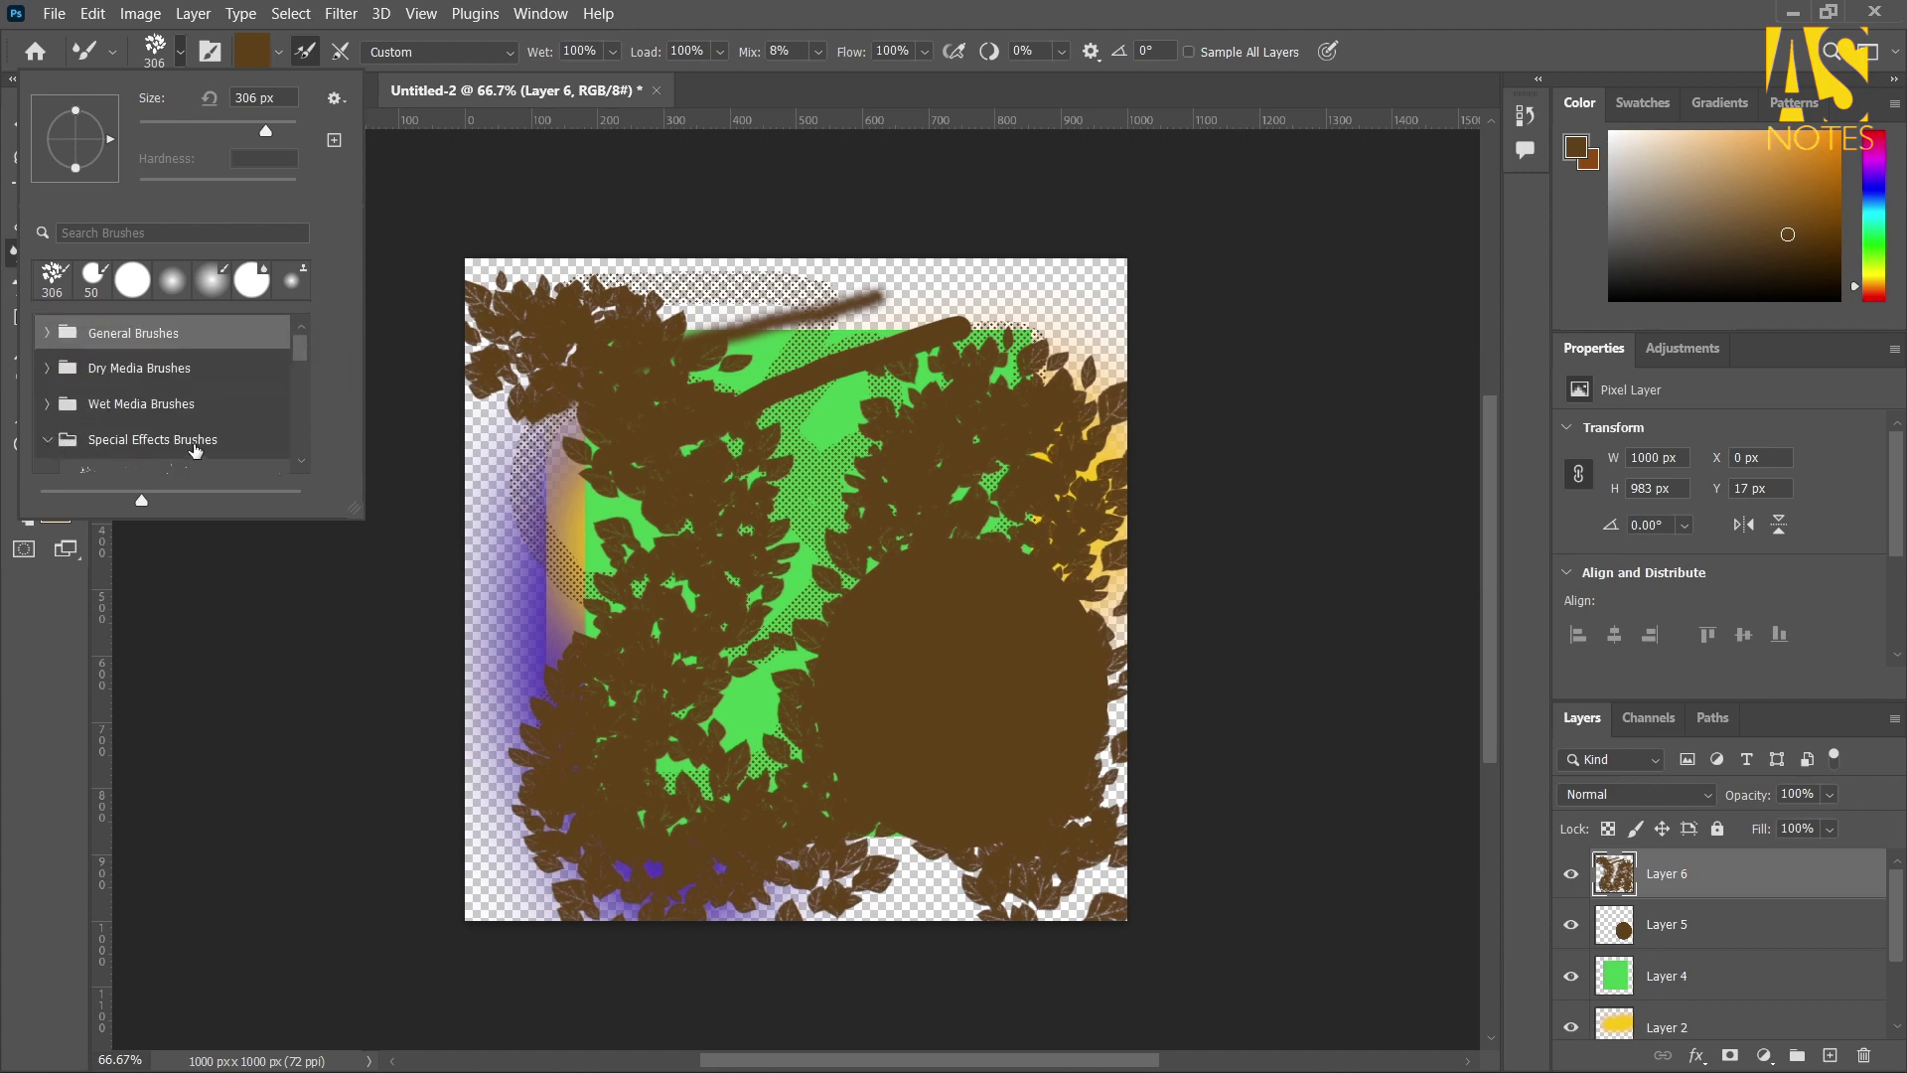
{"action": "scroll", "coordinate": [193, 449], "scroll_direction": "down", "scroll_amount": 2}
{"action": "left_click", "coordinate": [47, 365]}
{"action": "scroll", "coordinate": [200, 394], "scroll_direction": "down", "scroll_amount": 5}
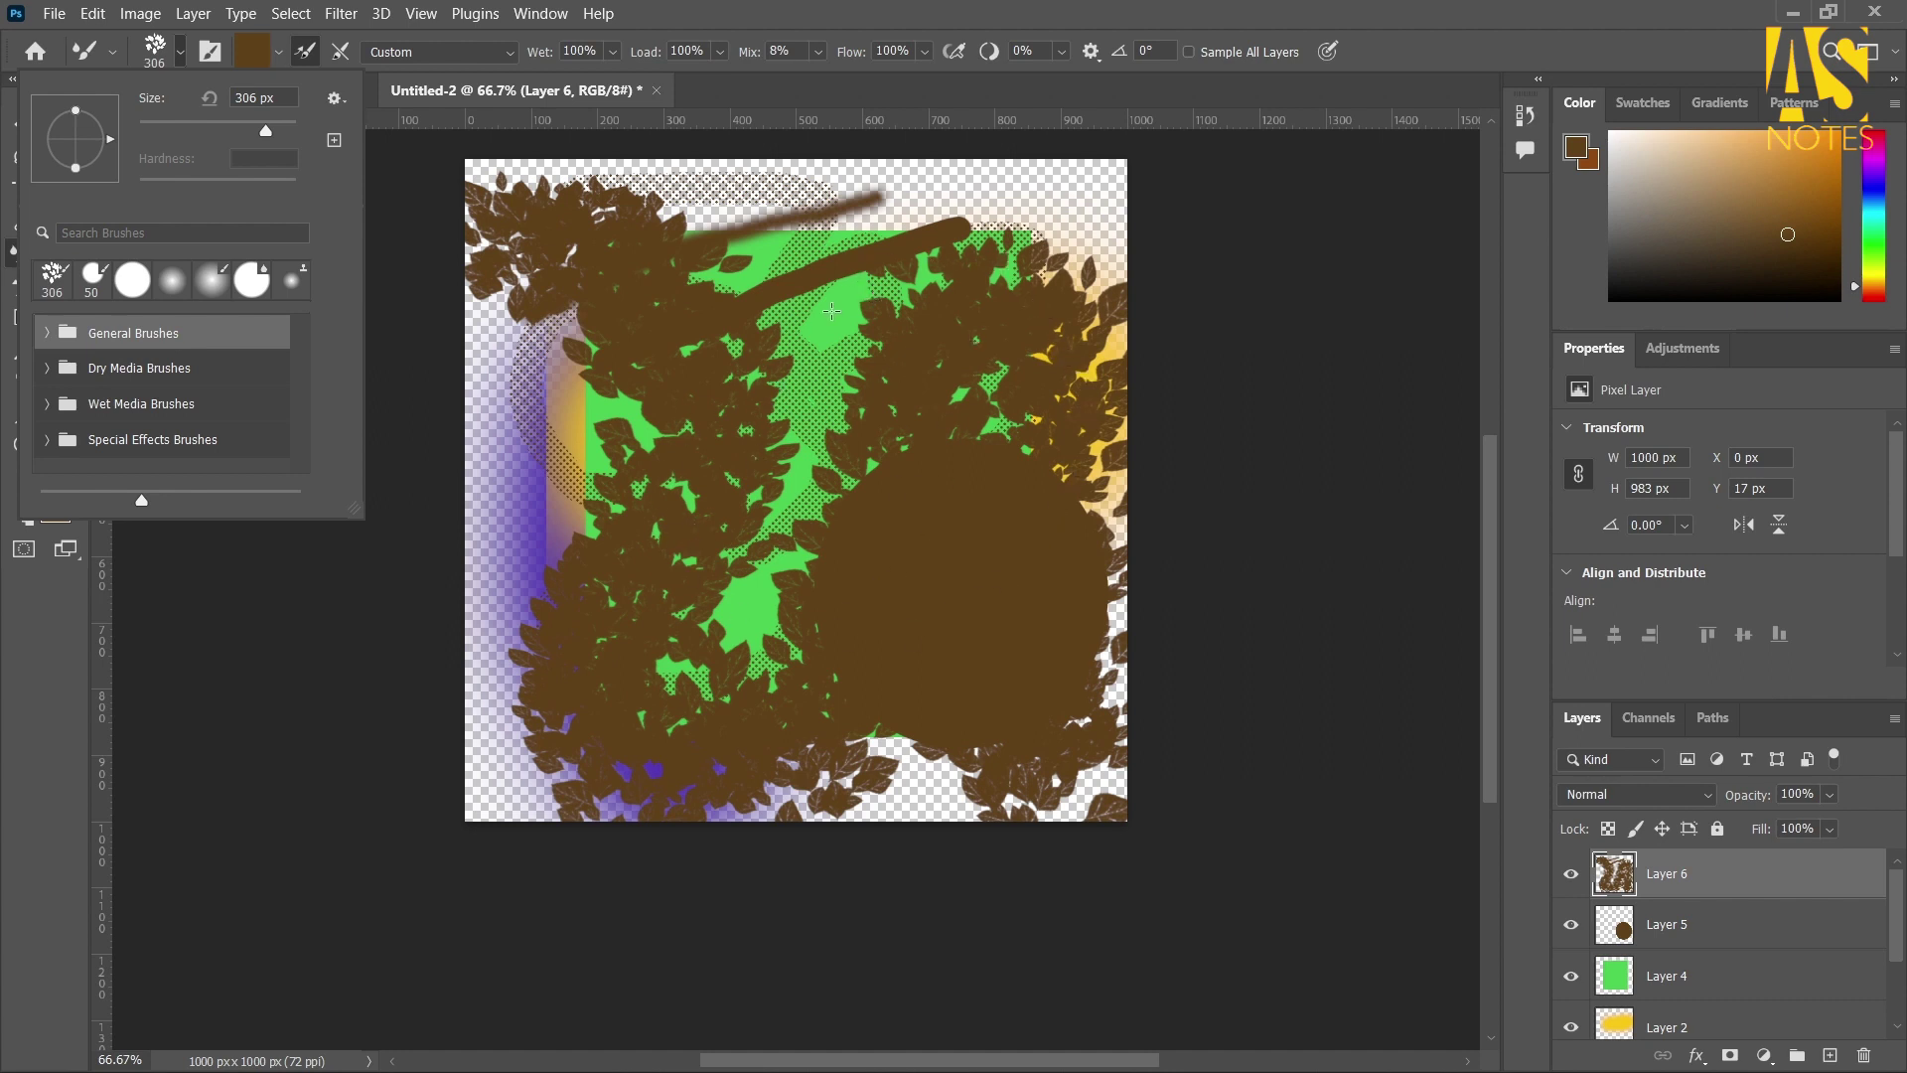
{"action": "left_click", "coordinate": [530, 340]}
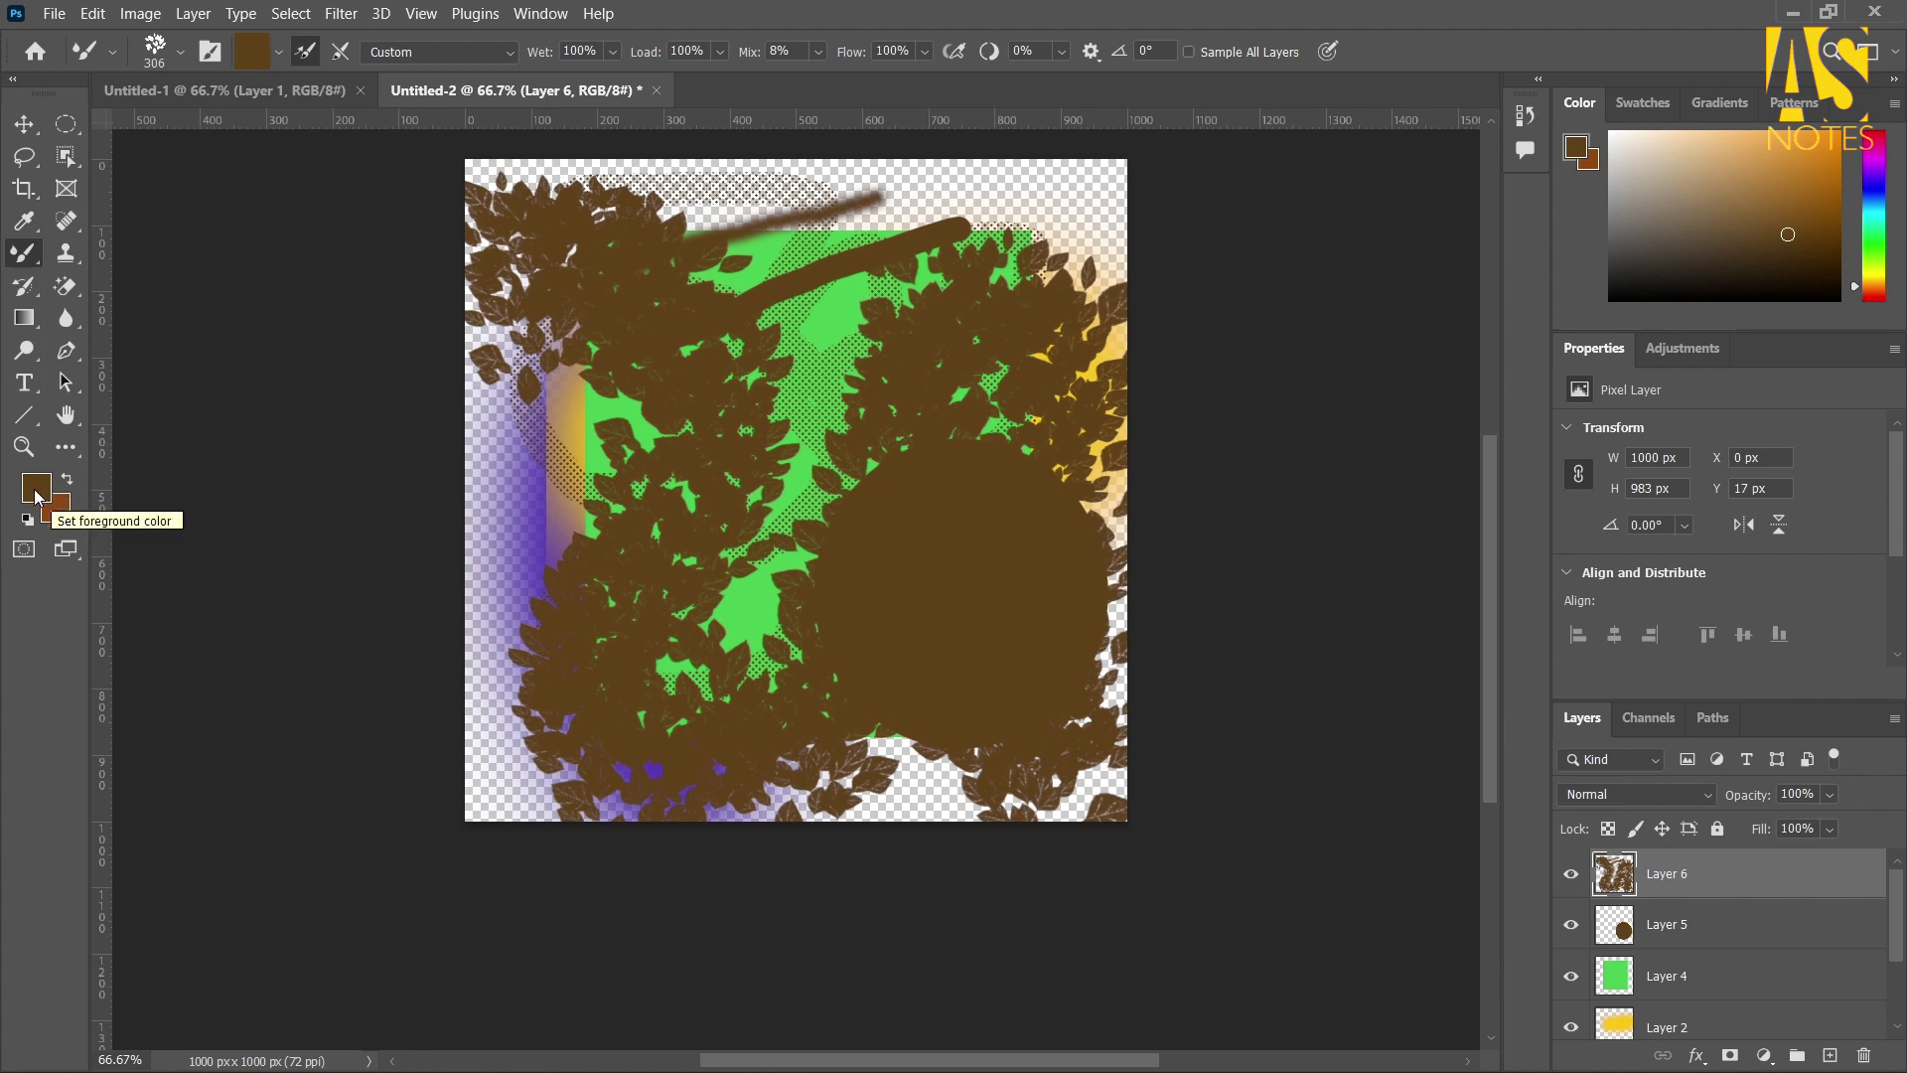
Change the background colour to bright green, hex 52e41f
{"action": "left_click", "coordinate": [57, 511]}
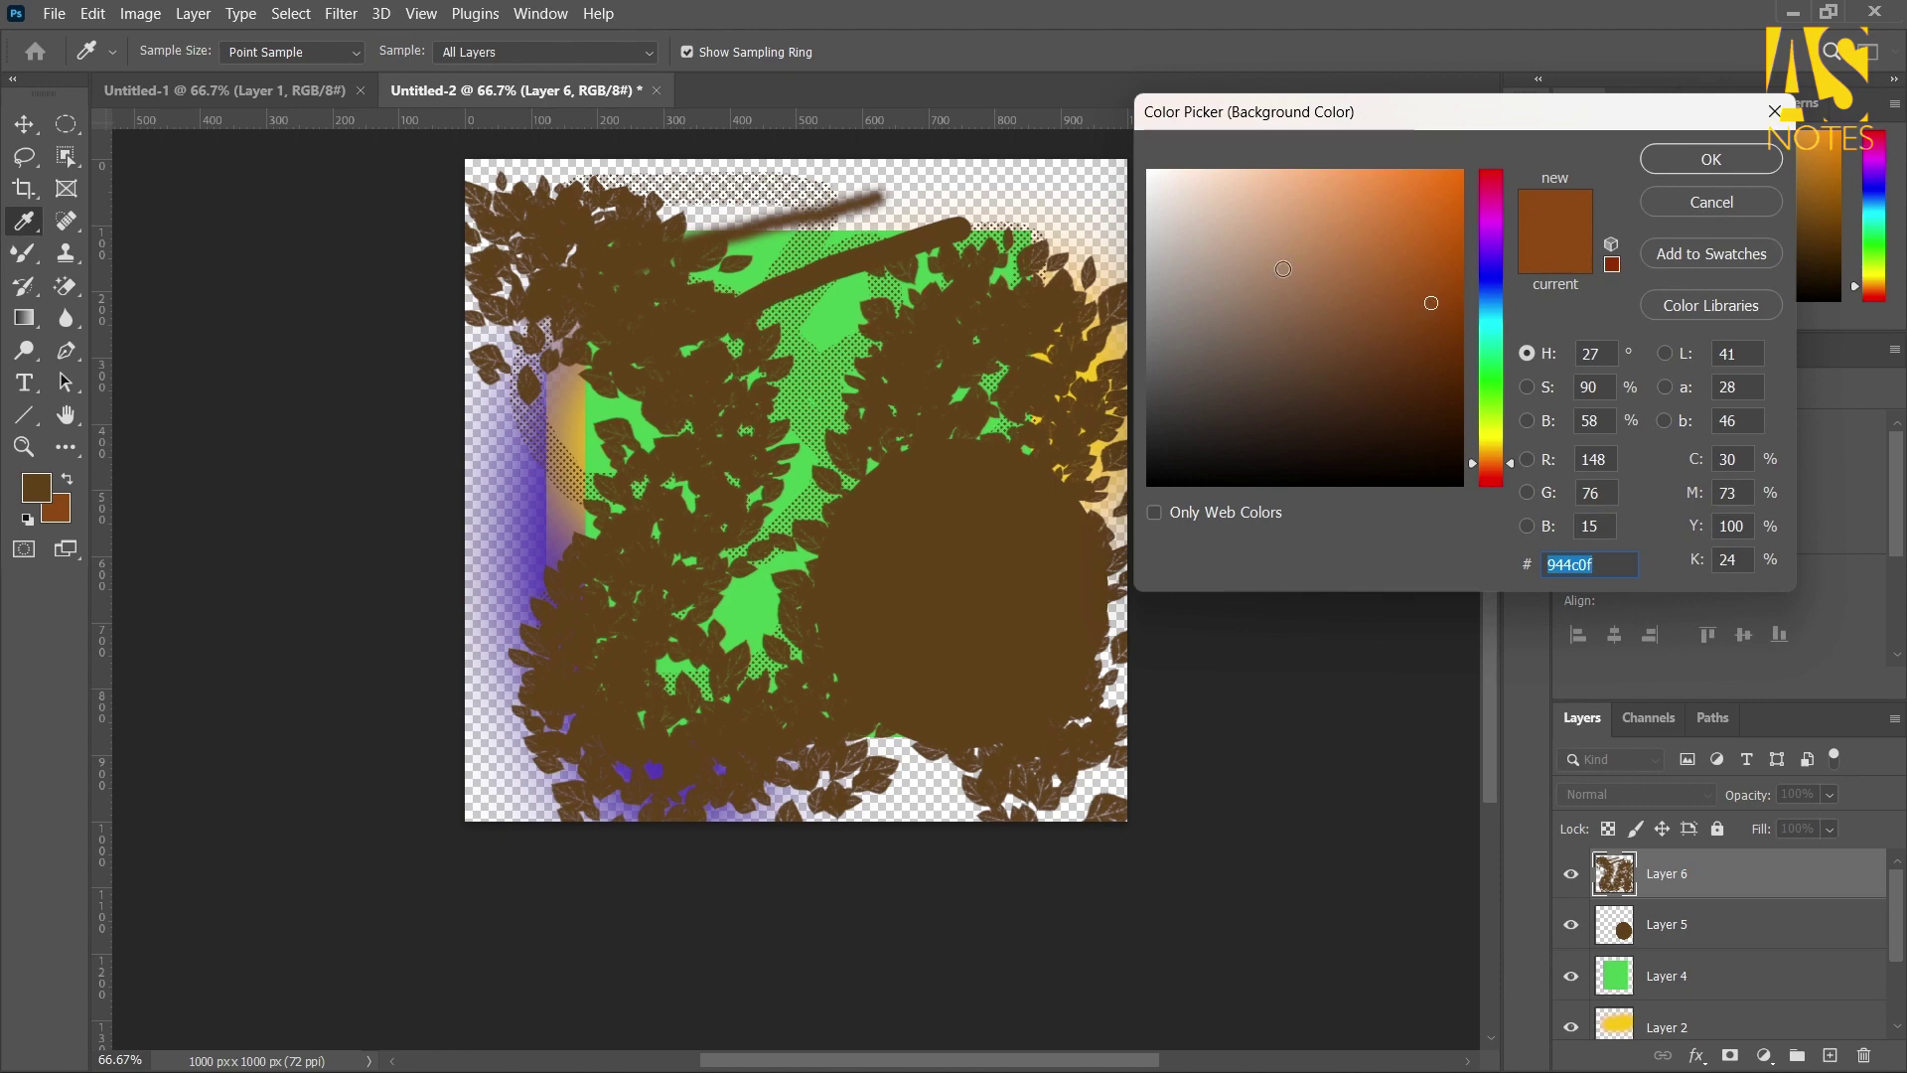
{"action": "left_click", "coordinate": [1495, 395]}
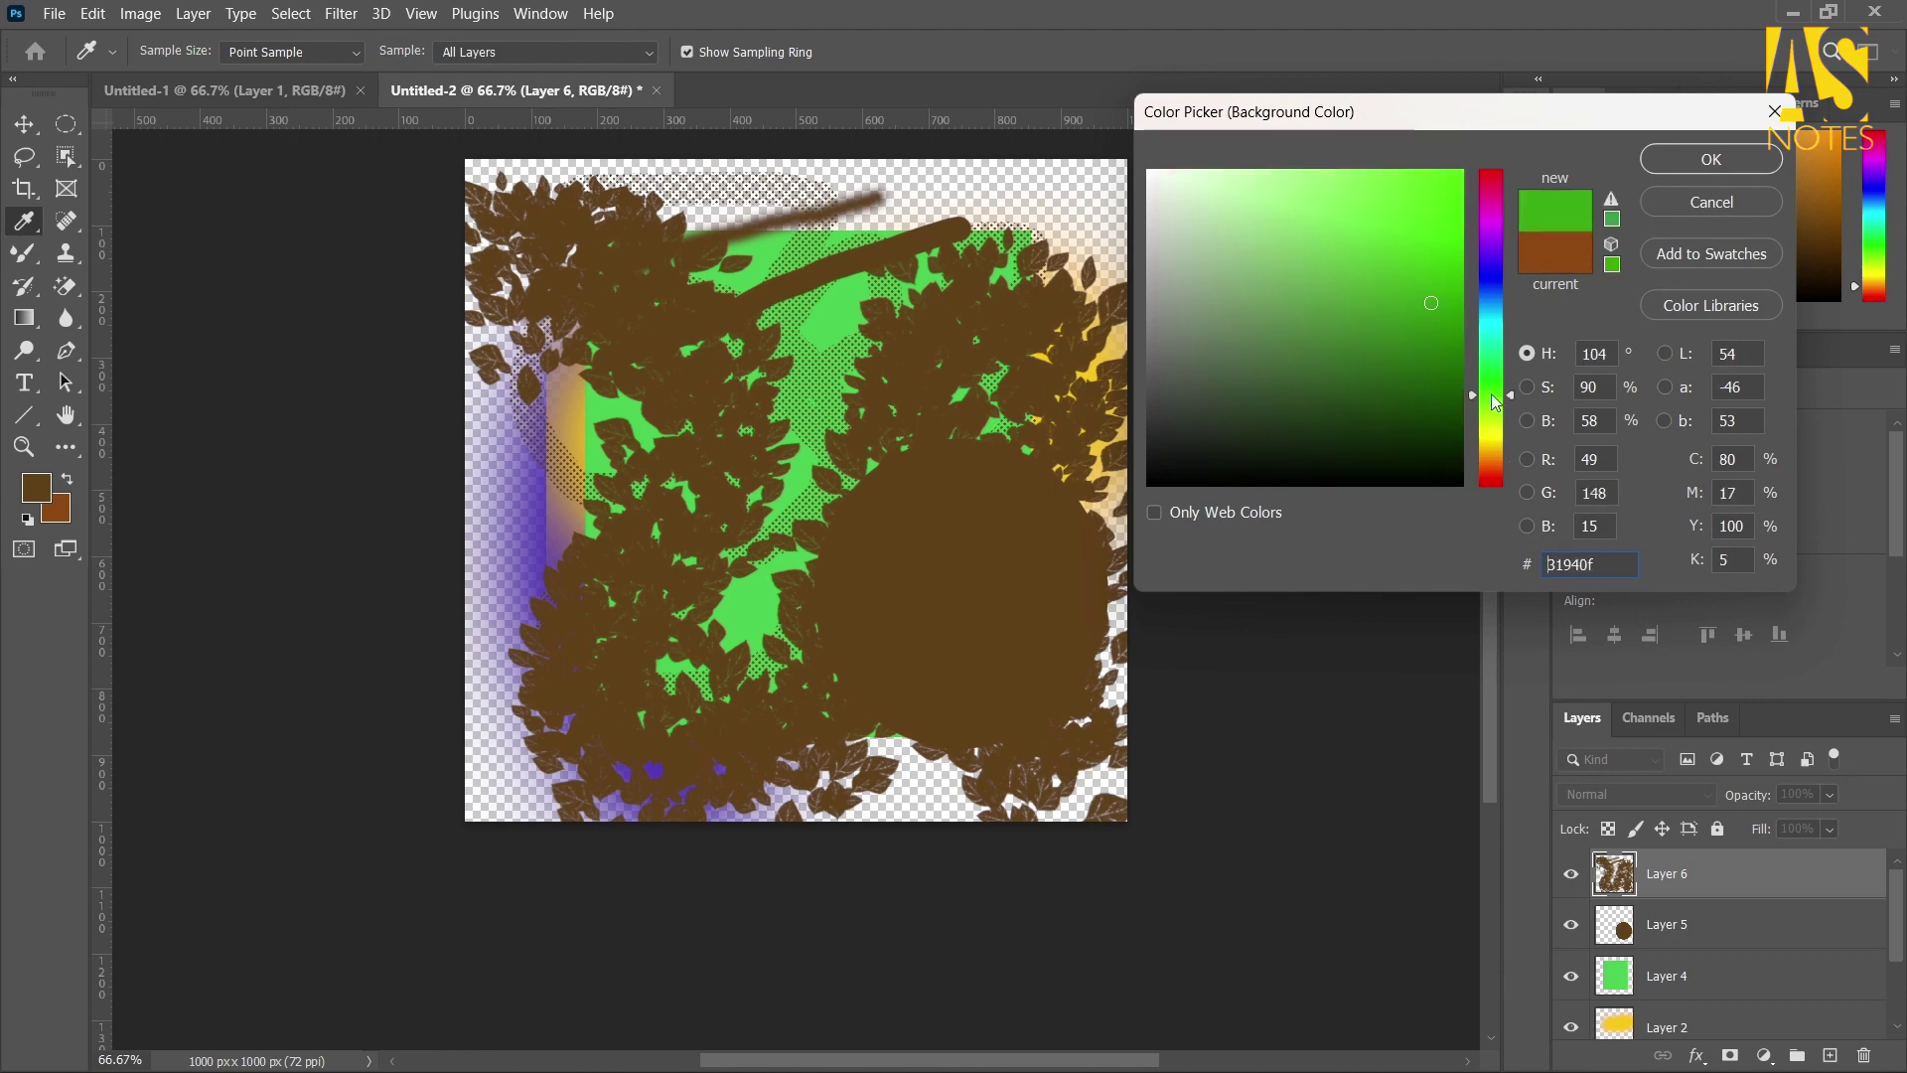
{"action": "left_click", "coordinate": [1421, 203]}
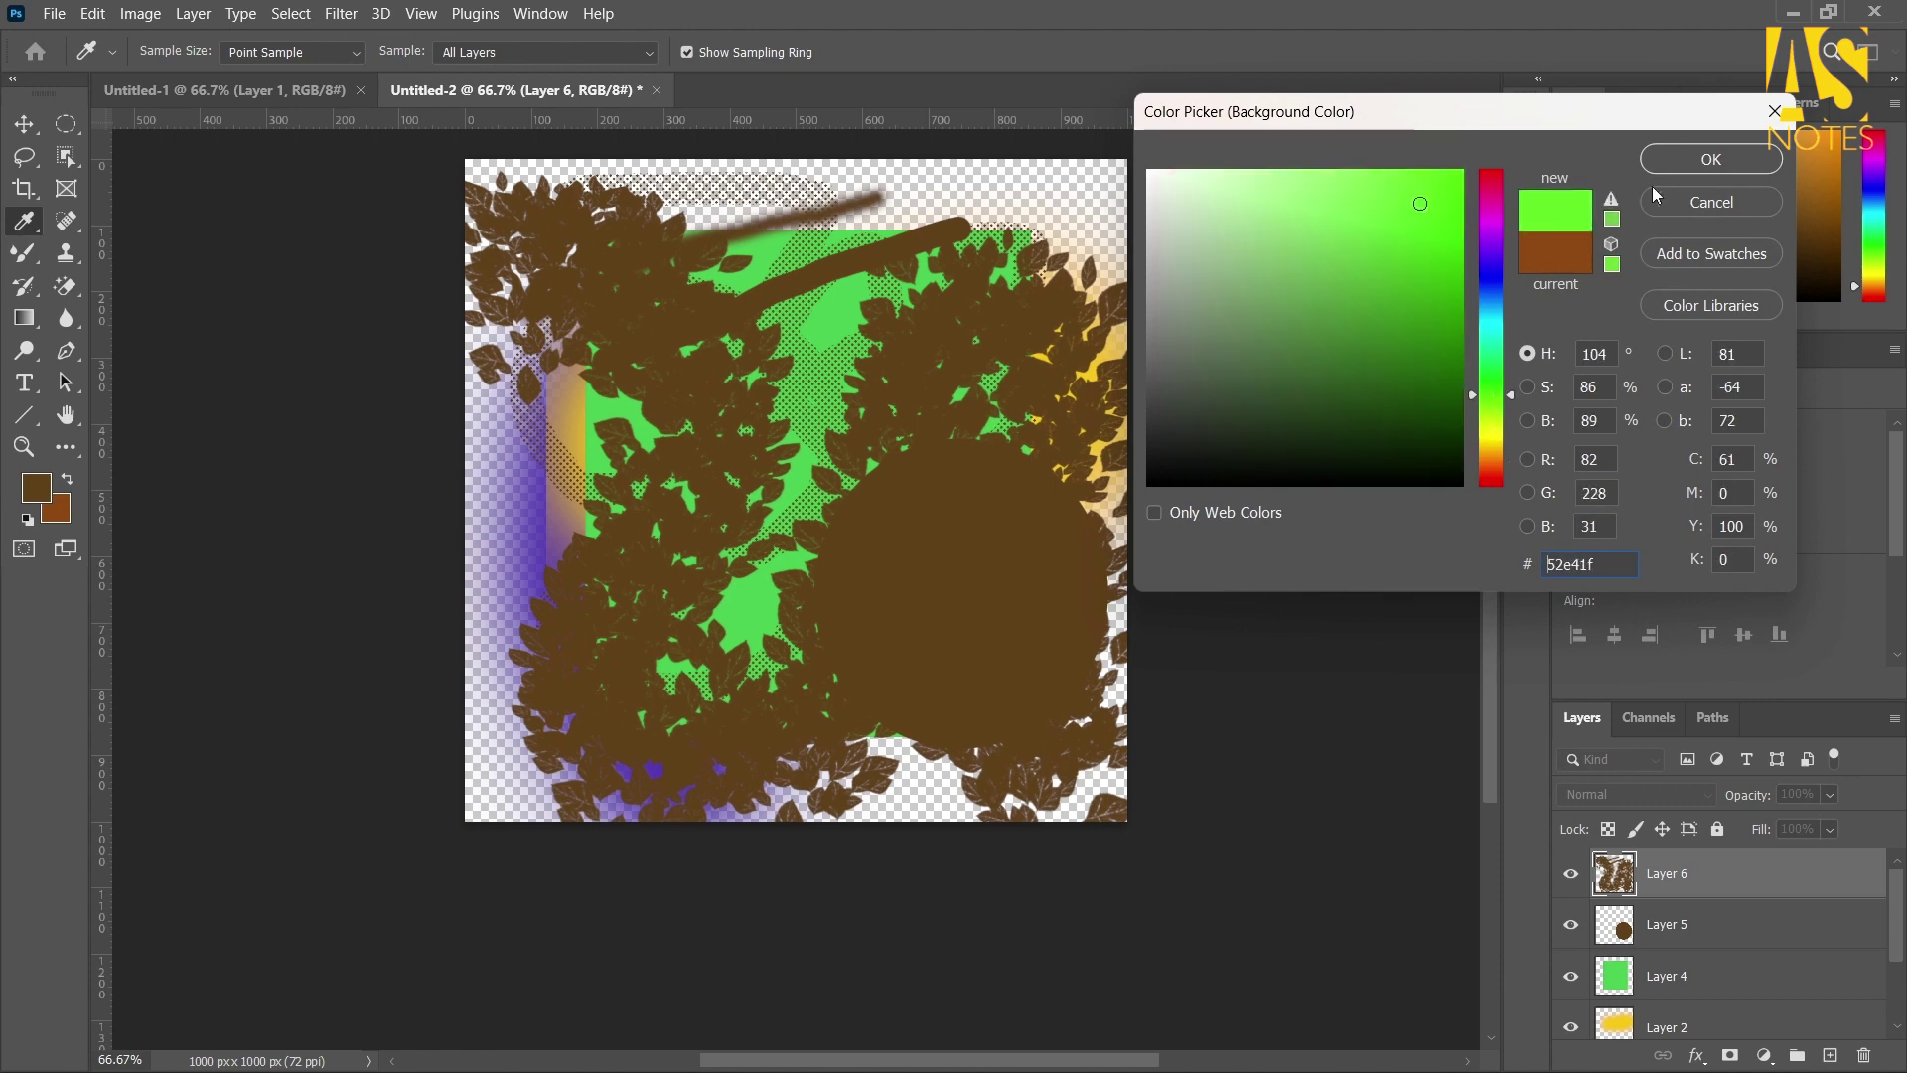
{"action": "left_click", "coordinate": [1710, 159]}
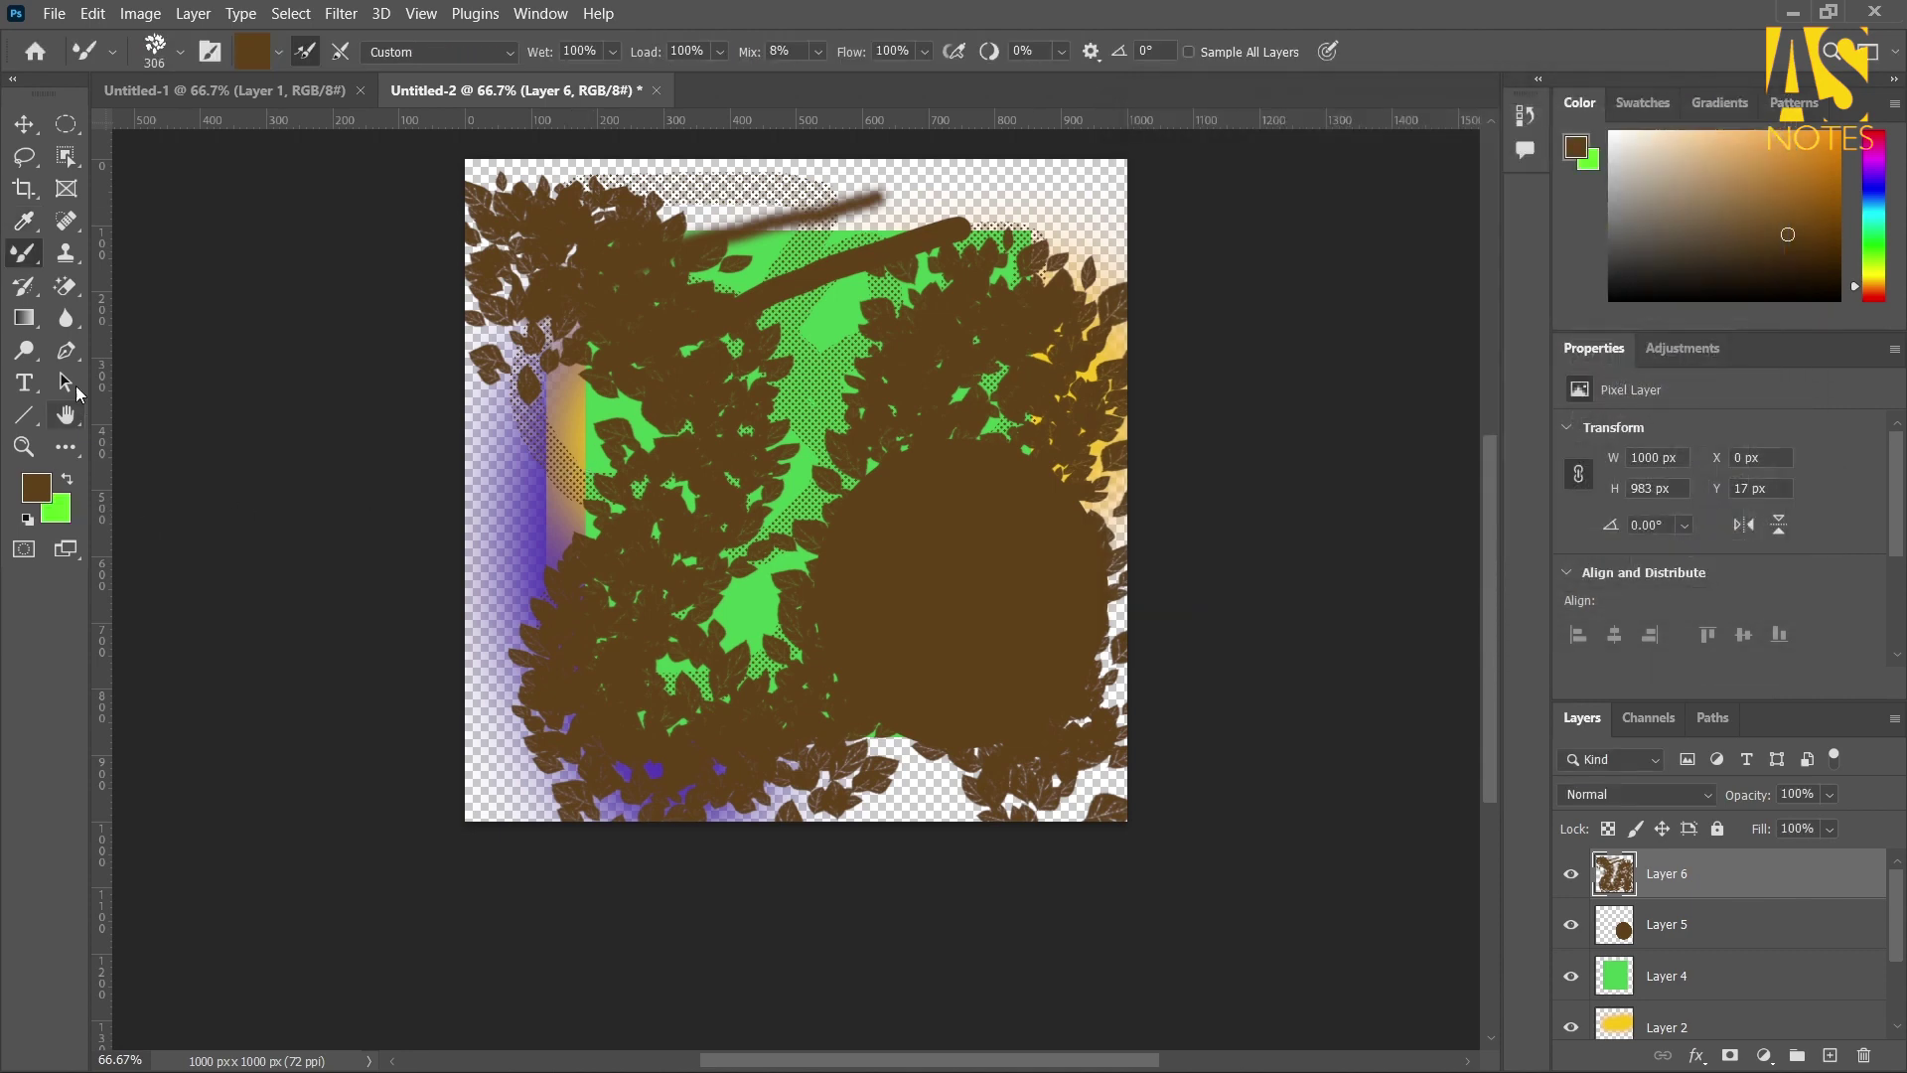
Set the foliage brush size to 39 px and add a small brown dab over the purple area on Layer 6
{"action": "left_click", "coordinate": [182, 55]}
{"action": "left_click_drag", "start_coordinate": [188, 118], "coordinate": [170, 119]}
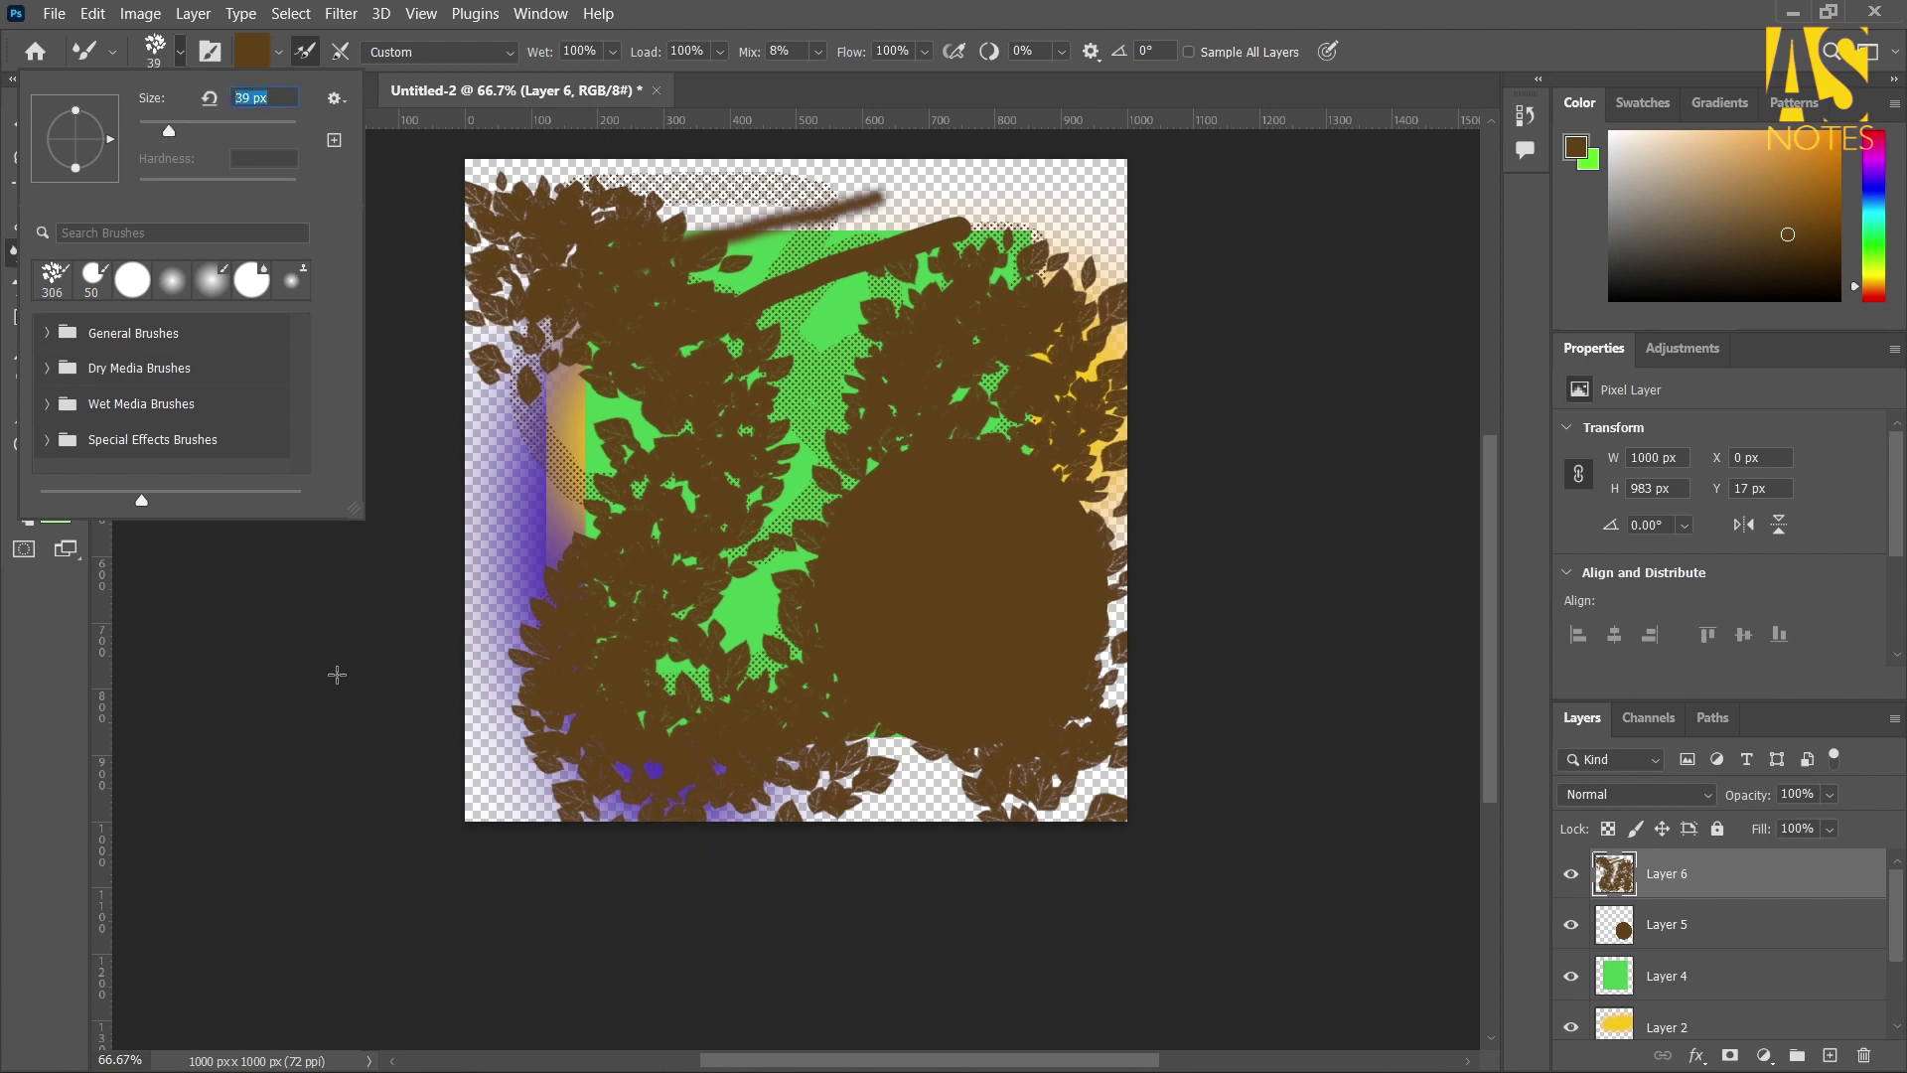
{"action": "left_click", "coordinate": [514, 553]}
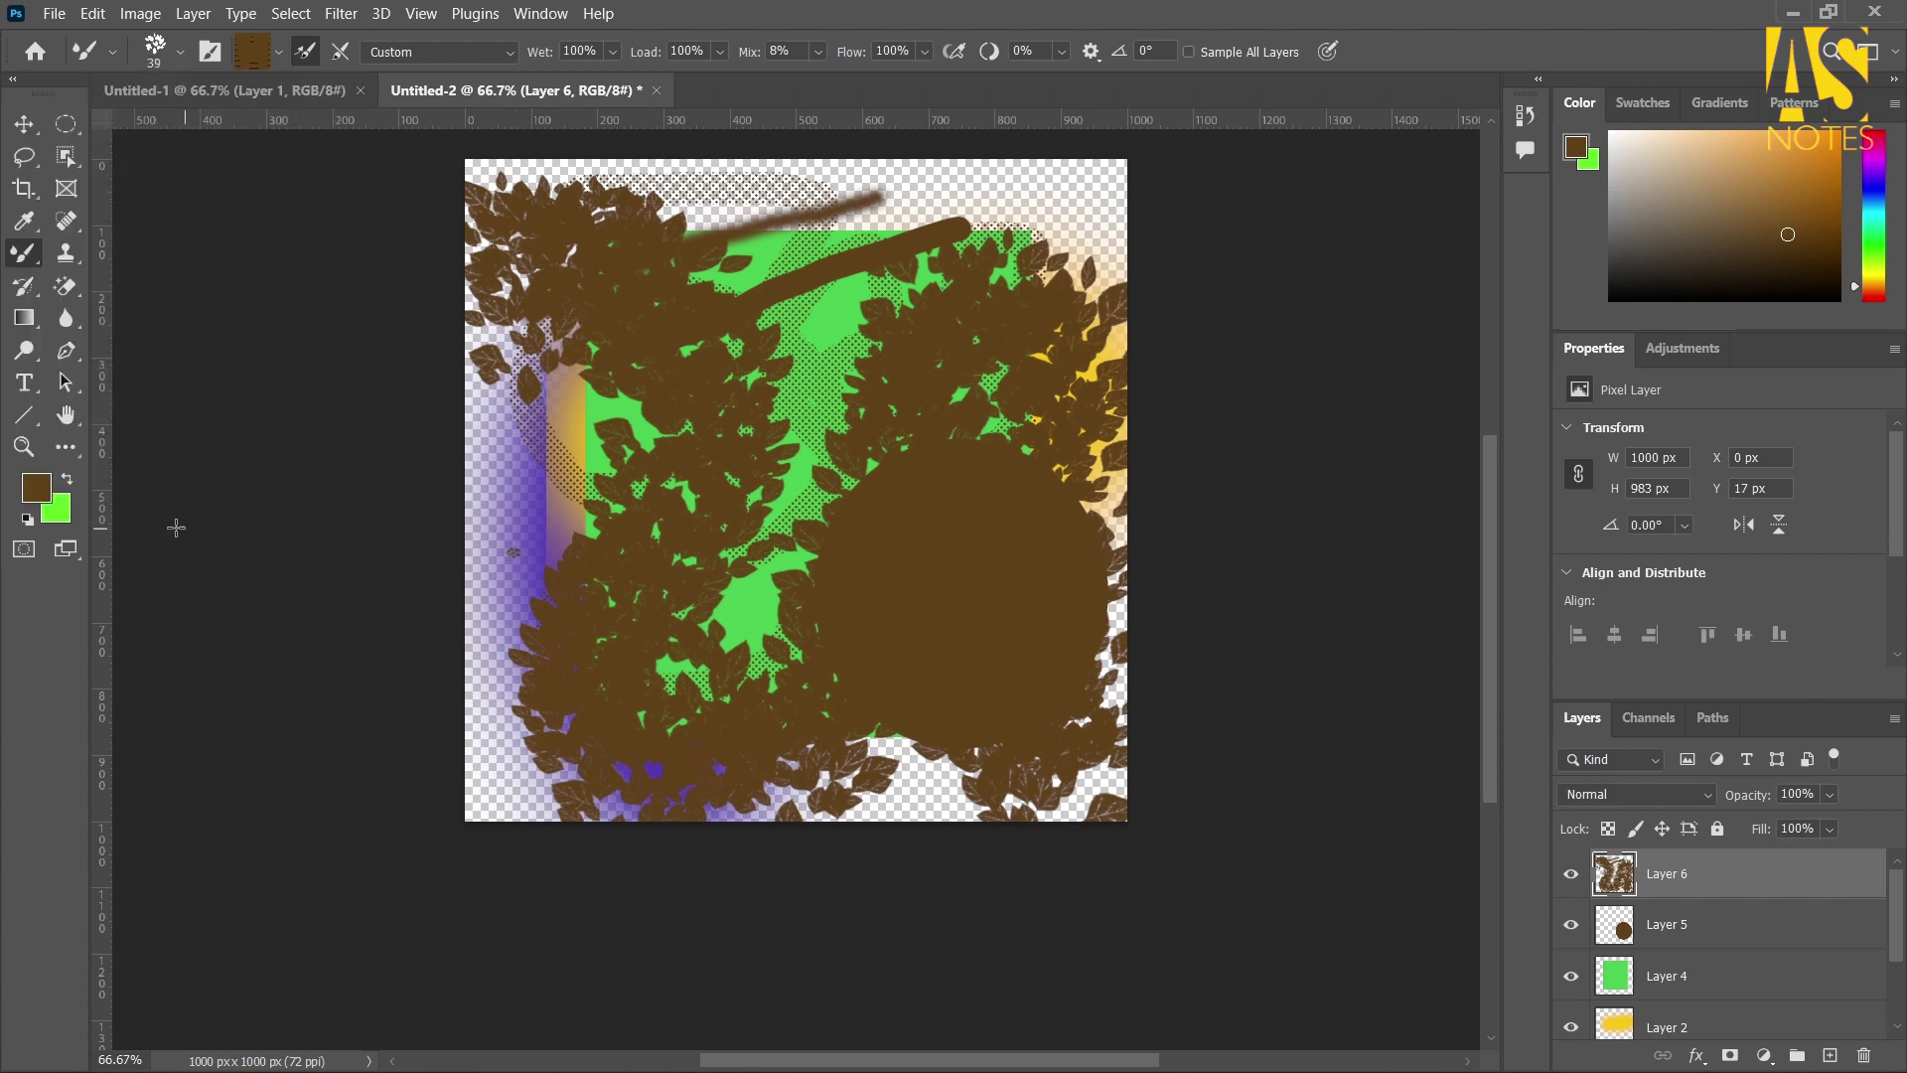
Change the foreground colour to bright red and paint slanted zigzag strokes across the middle of the canvas on Layer 6
{"action": "left_click", "coordinate": [37, 495]}
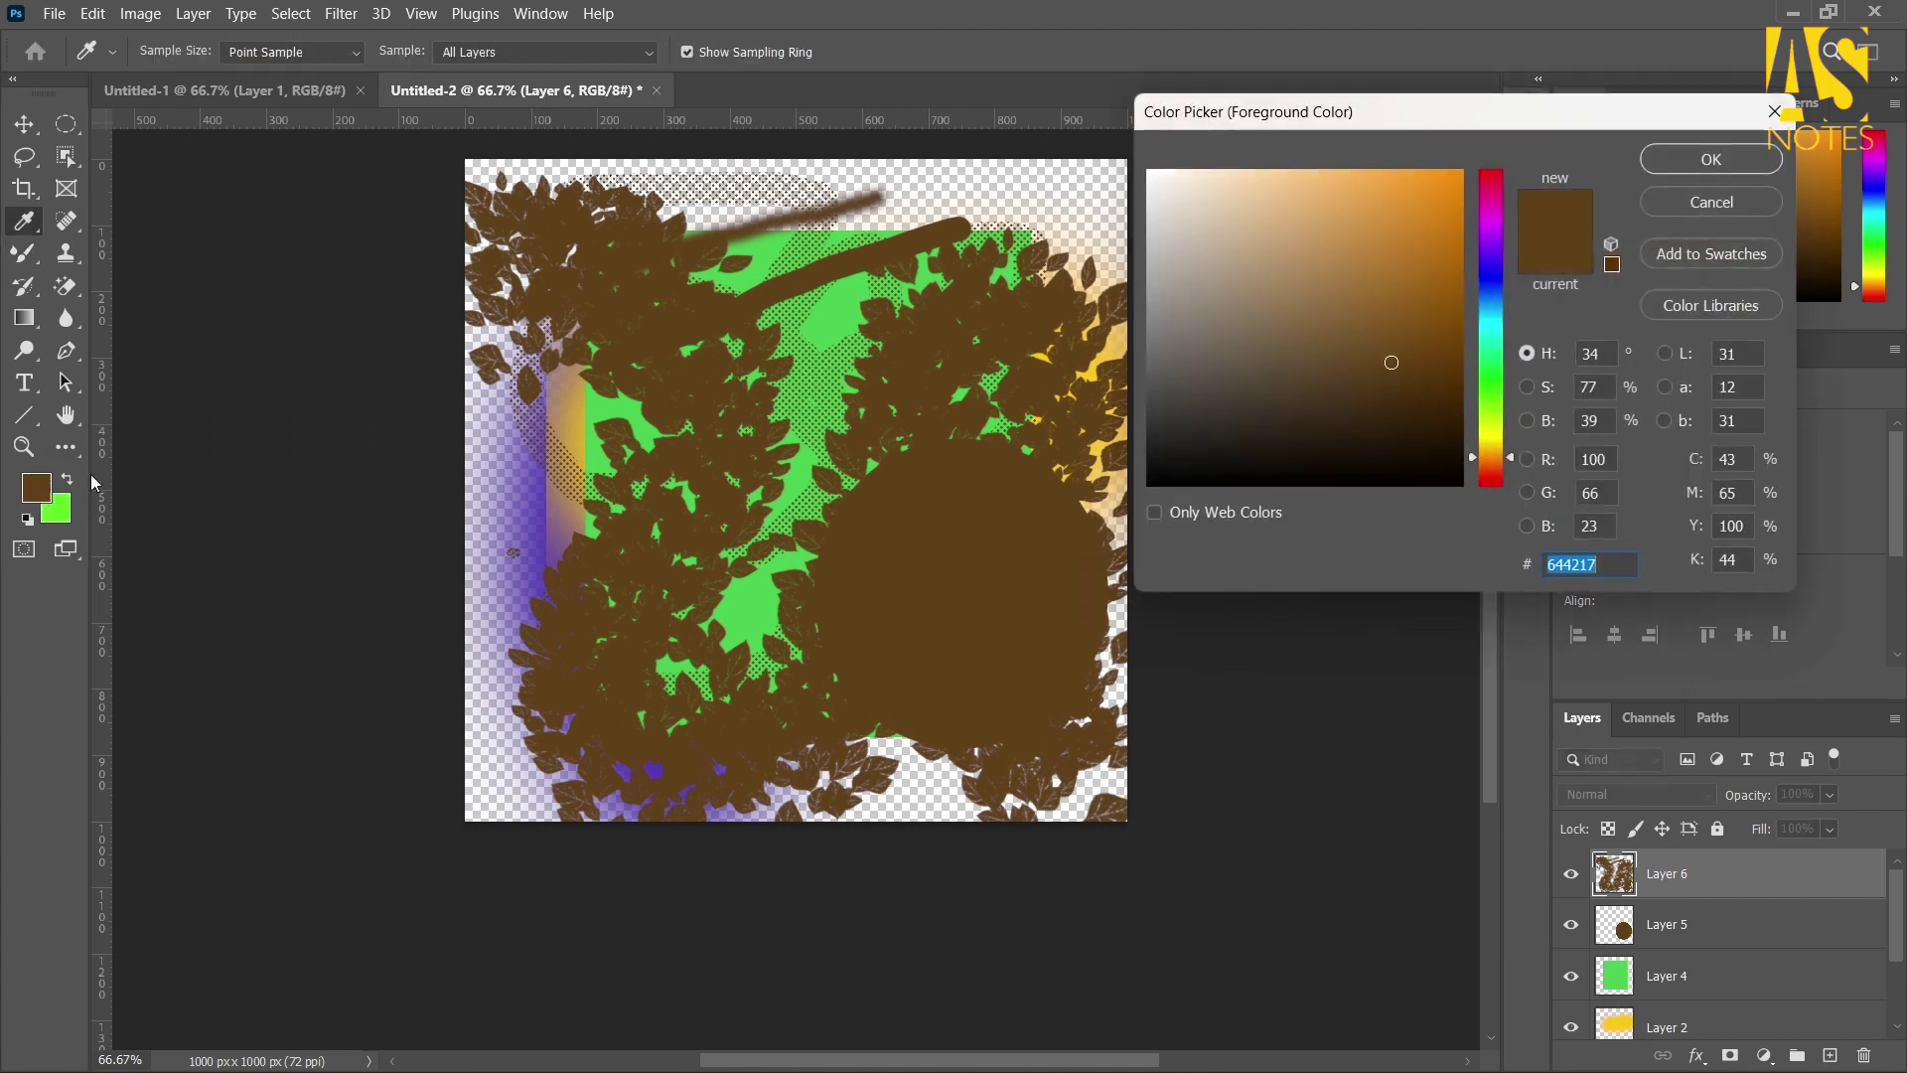
{"action": "left_click", "coordinate": [1492, 477]}
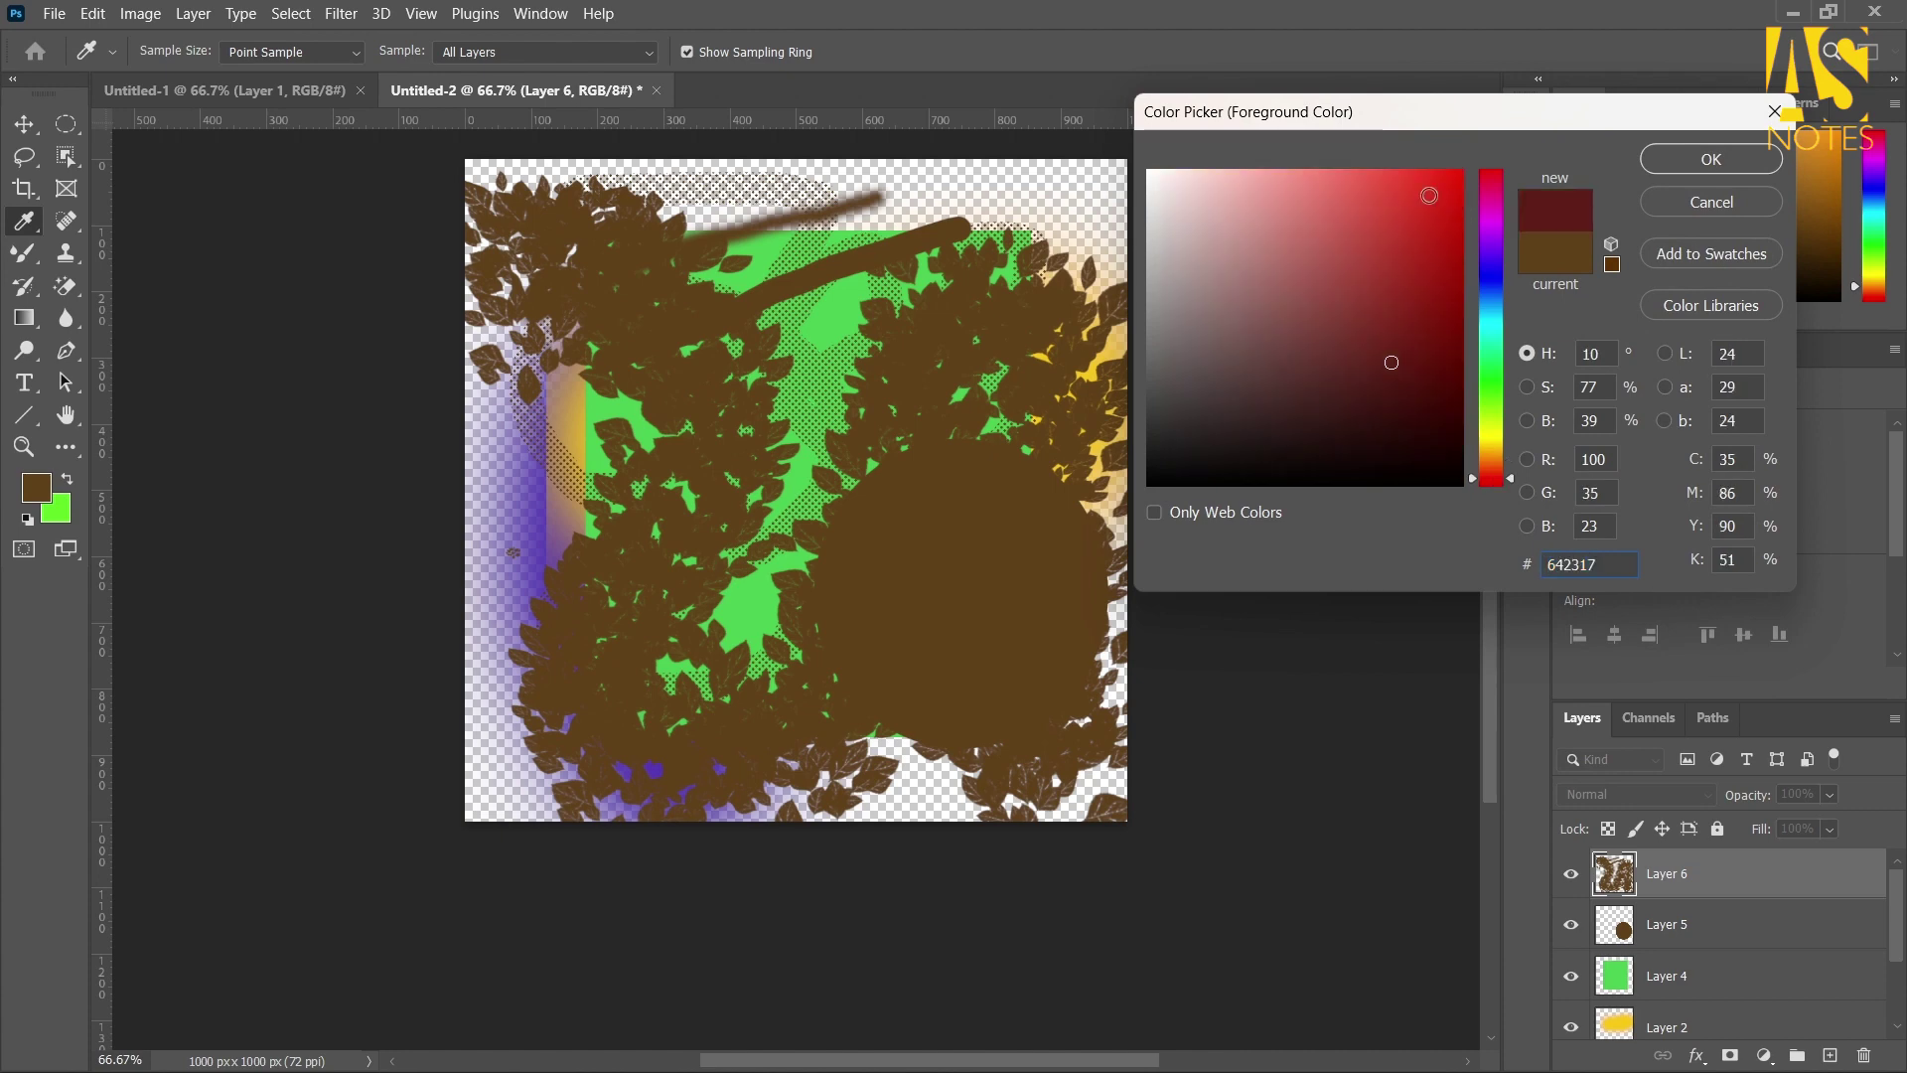
{"action": "left_click", "coordinate": [1429, 196]}
{"action": "left_click", "coordinate": [1726, 163]}
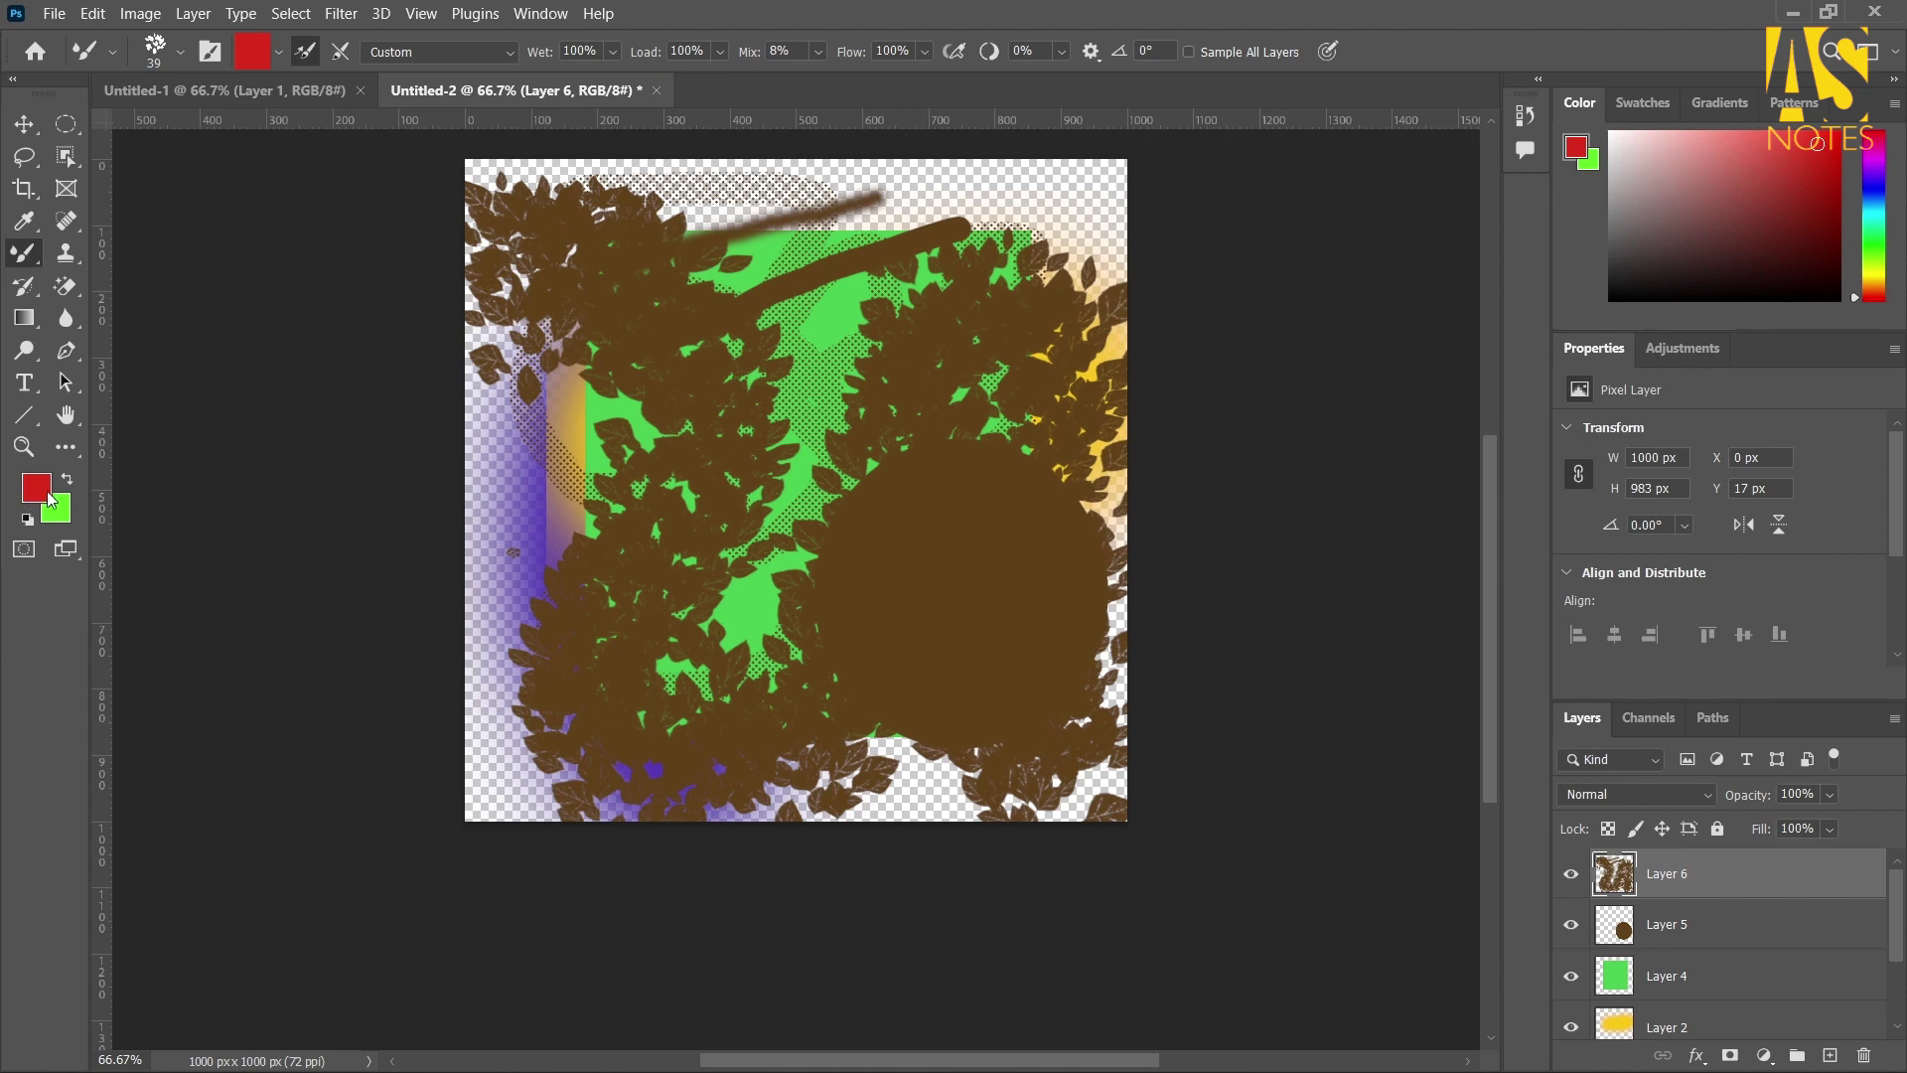
{"action": "mouse_move", "coordinate": [502, 473]}
{"action": "left_mouse_down"}
{"action": "mouse_move", "coordinate": [969, 391]}
{"action": "mouse_move", "coordinate": [545, 507]}
{"action": "mouse_move", "coordinate": [793, 461]}
{"action": "mouse_move", "coordinate": [906, 468]}
{"action": "mouse_move", "coordinate": [574, 592]}
{"action": "mouse_move", "coordinate": [1030, 481]}
{"action": "mouse_move", "coordinate": [579, 654]}
{"action": "mouse_move", "coordinate": [788, 625]}
{"action": "mouse_move", "coordinate": [953, 570]}
{"action": "left_mouse_up"}
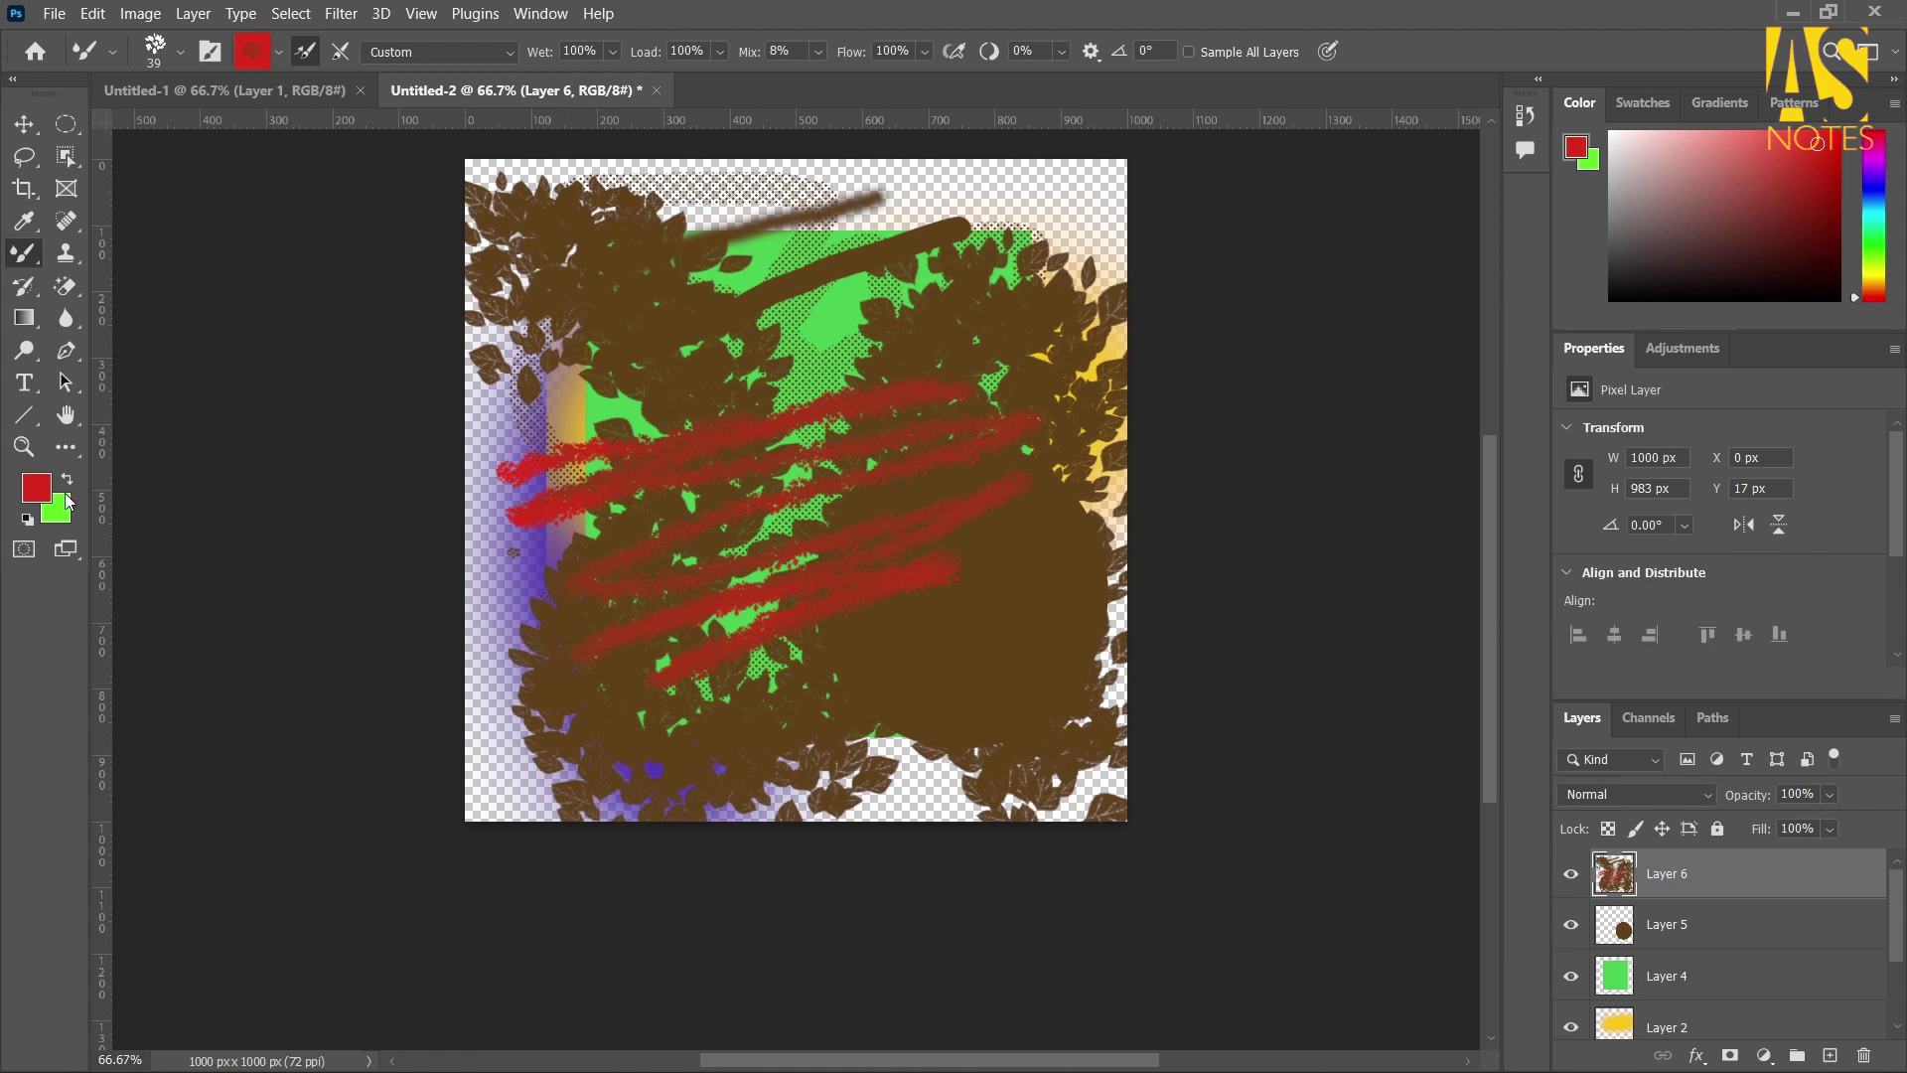
Swap the foreground and background colours, and paint green scribbles across the canvas's upper part and looping strokes over the red ones
{"action": "left_click", "coordinate": [68, 480]}
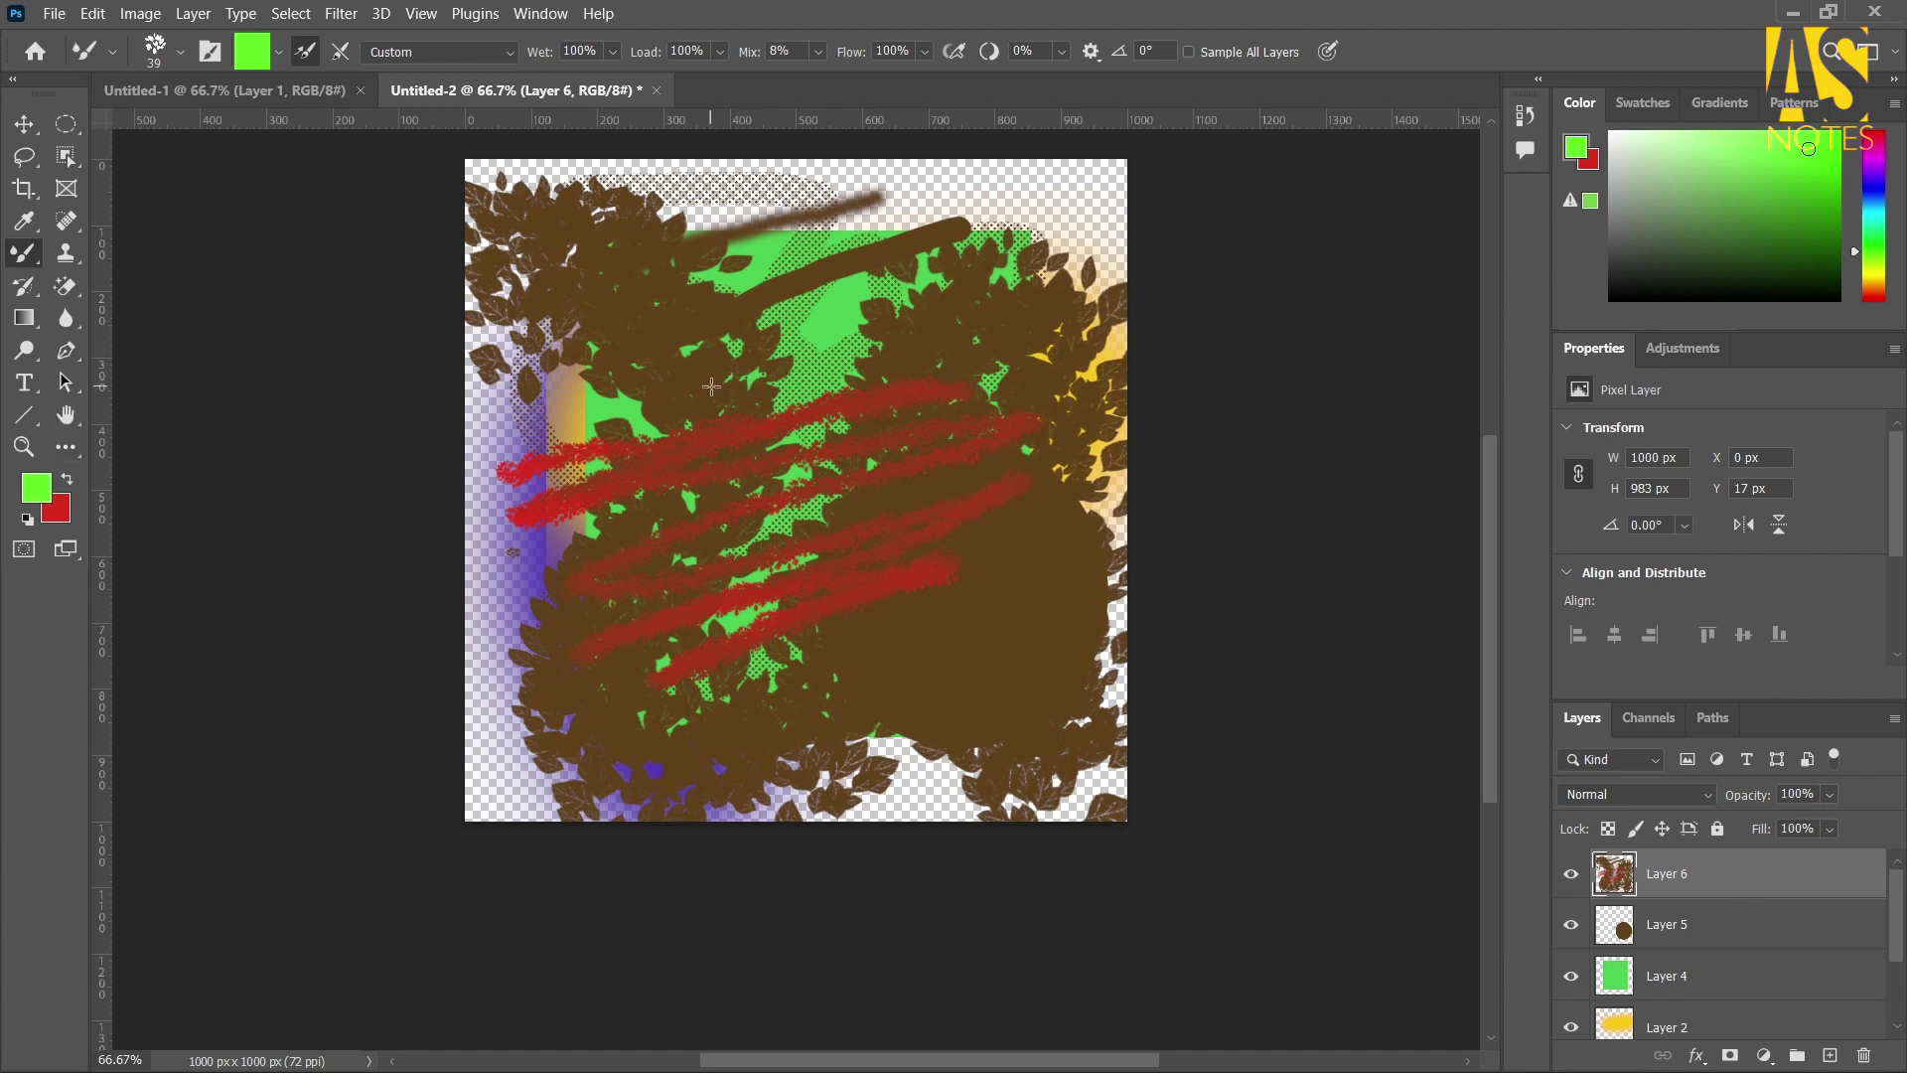
{"action": "mouse_move", "coordinate": [711, 386]}
{"action": "left_mouse_down"}
{"action": "mouse_move", "coordinate": [933, 332]}
{"action": "mouse_move", "coordinate": [963, 297]}
{"action": "mouse_move", "coordinate": [683, 339]}
{"action": "mouse_move", "coordinate": [965, 234]}
{"action": "mouse_move", "coordinate": [695, 302]}
{"action": "mouse_move", "coordinate": [1192, 172]}
{"action": "mouse_move", "coordinate": [647, 304]}
{"action": "mouse_move", "coordinate": [890, 208]}
{"action": "mouse_move", "coordinate": [507, 302]}
{"action": "mouse_move", "coordinate": [785, 163]}
{"action": "left_mouse_up"}
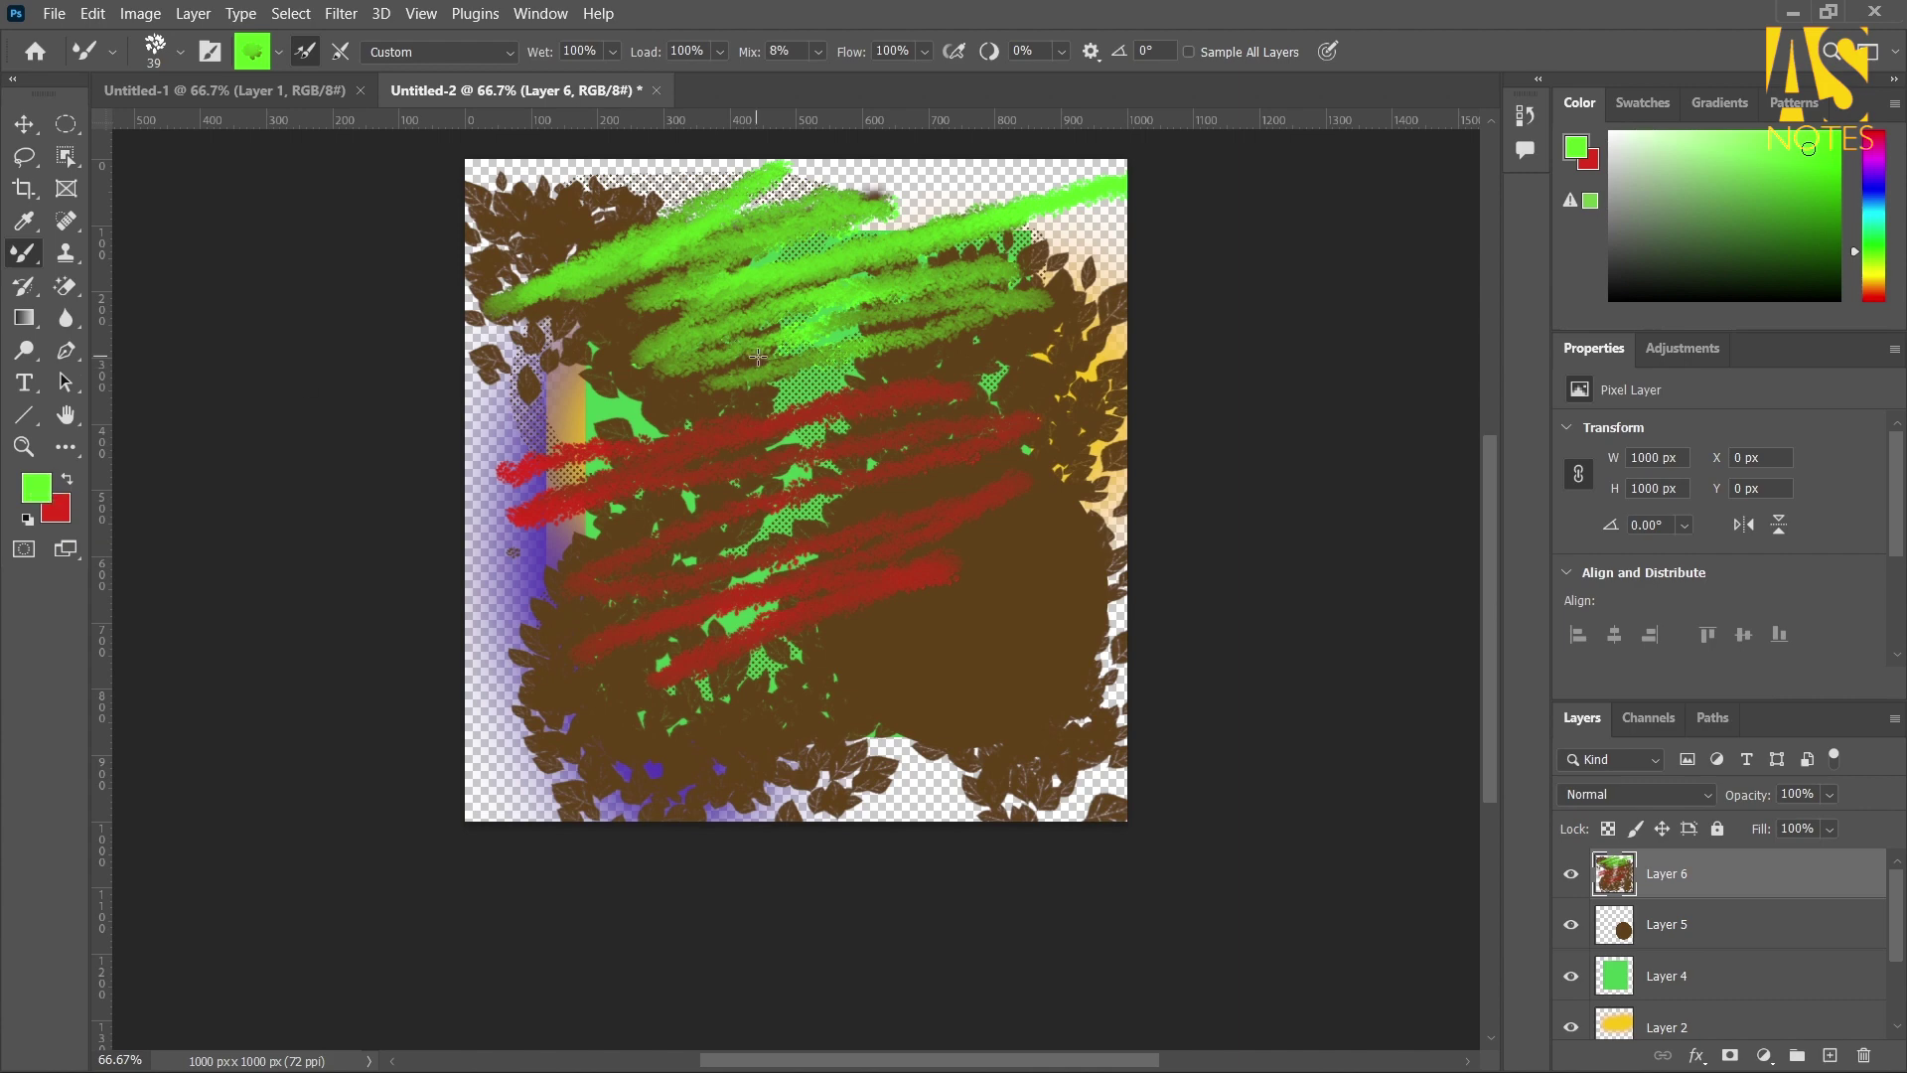
{"action": "mouse_move", "coordinate": [570, 400]}
{"action": "left_mouse_down"}
{"action": "mouse_move", "coordinate": [563, 599]}
{"action": "mouse_move", "coordinate": [656, 643]}
{"action": "mouse_move", "coordinate": [836, 556]}
{"action": "mouse_move", "coordinate": [1020, 583]}
{"action": "mouse_move", "coordinate": [978, 763]}
{"action": "mouse_move", "coordinate": [774, 413]}
{"action": "mouse_move", "coordinate": [661, 370]}
{"action": "mouse_move", "coordinate": [780, 504]}
{"action": "left_mouse_up"}
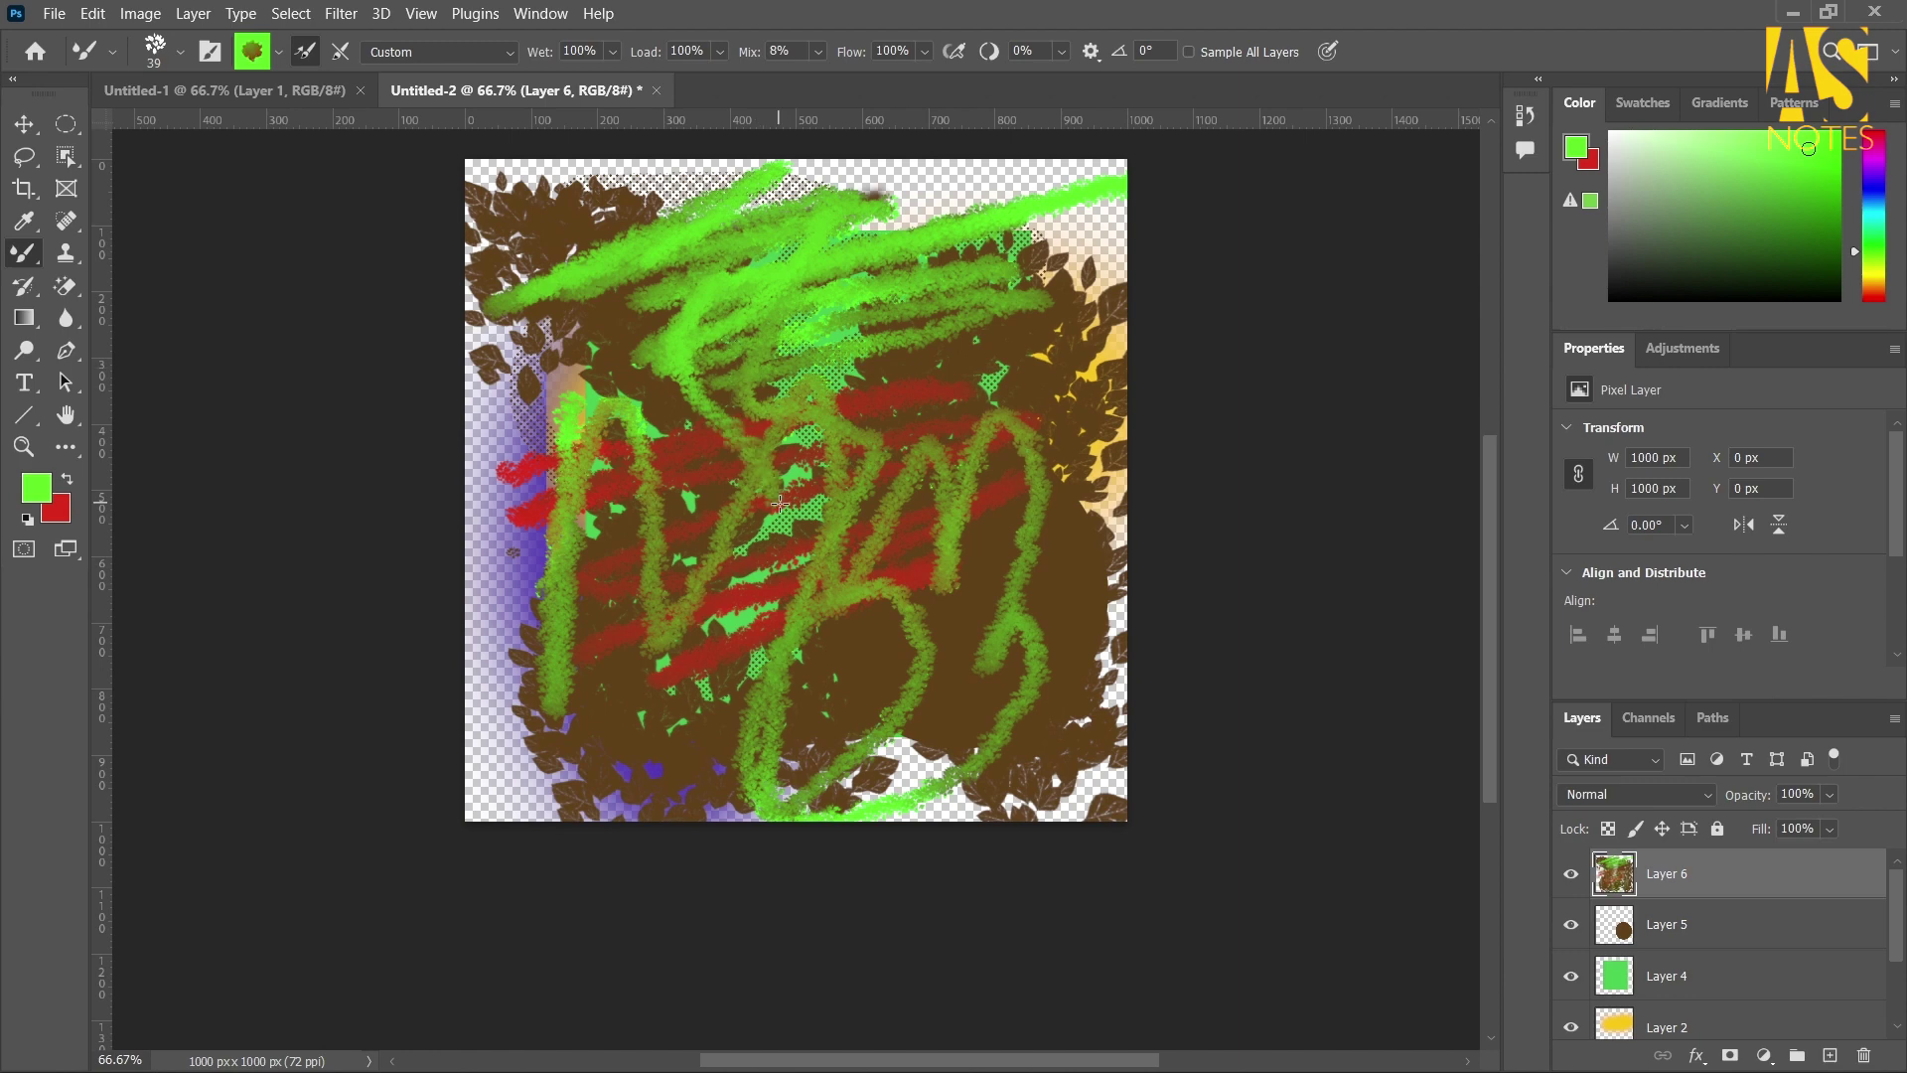